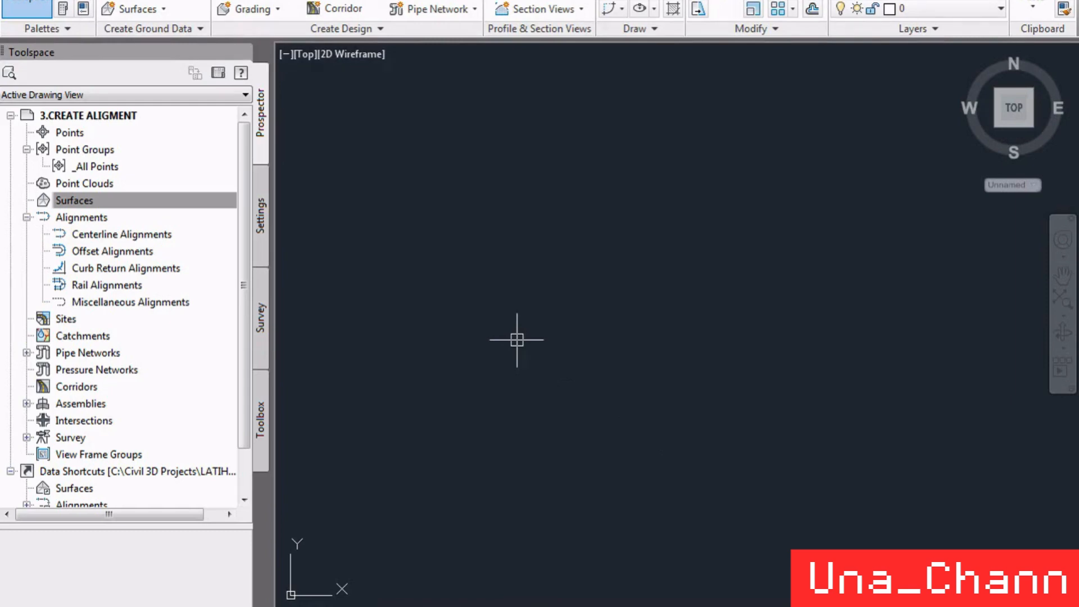
- Draw a closed four-sided polyline with an upper edge about 407 m long in the middle of the drawing area
text(PL)
key(Return)
click(496, 241)
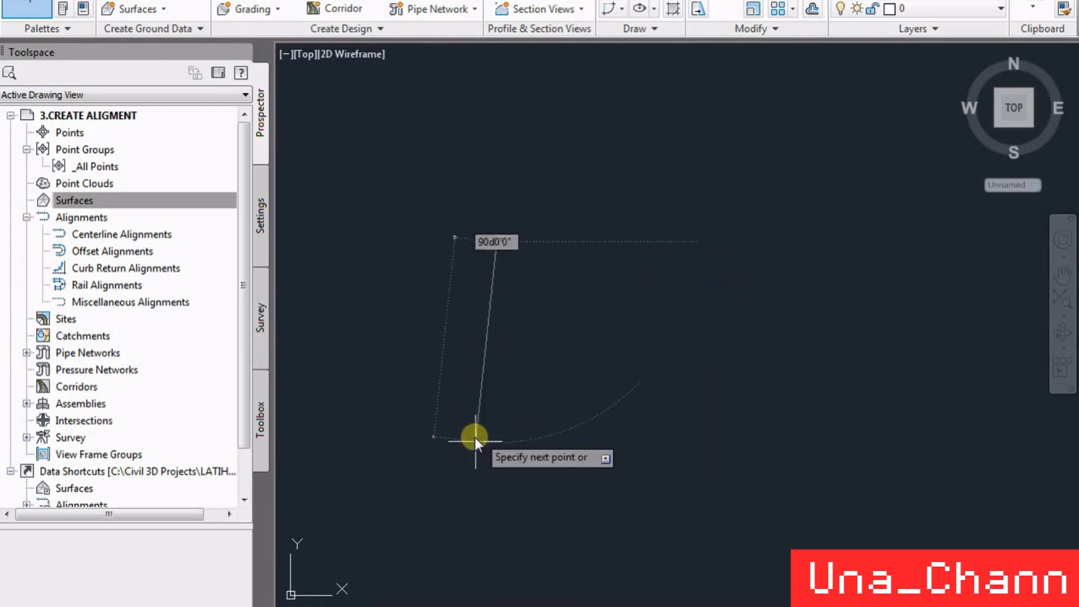
click(492, 353)
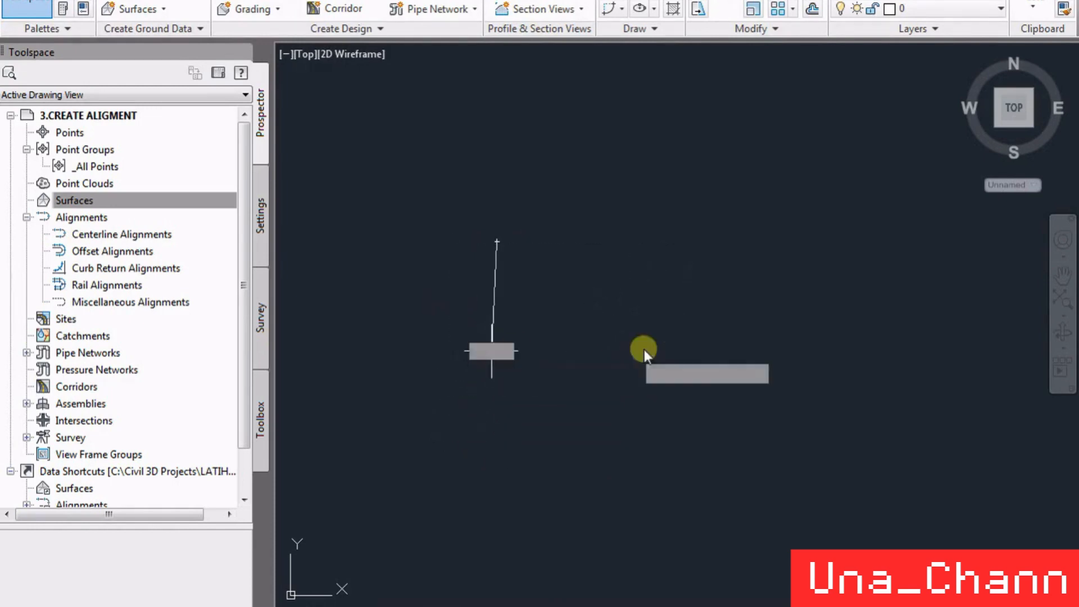
click(743, 355)
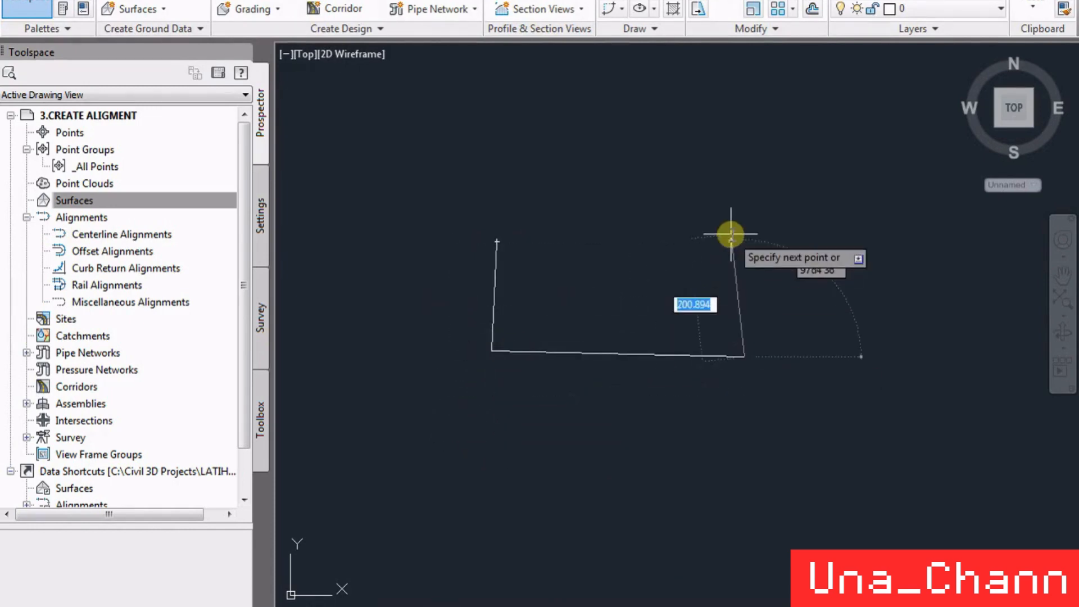
click(732, 230)
text(c)
key(Return)
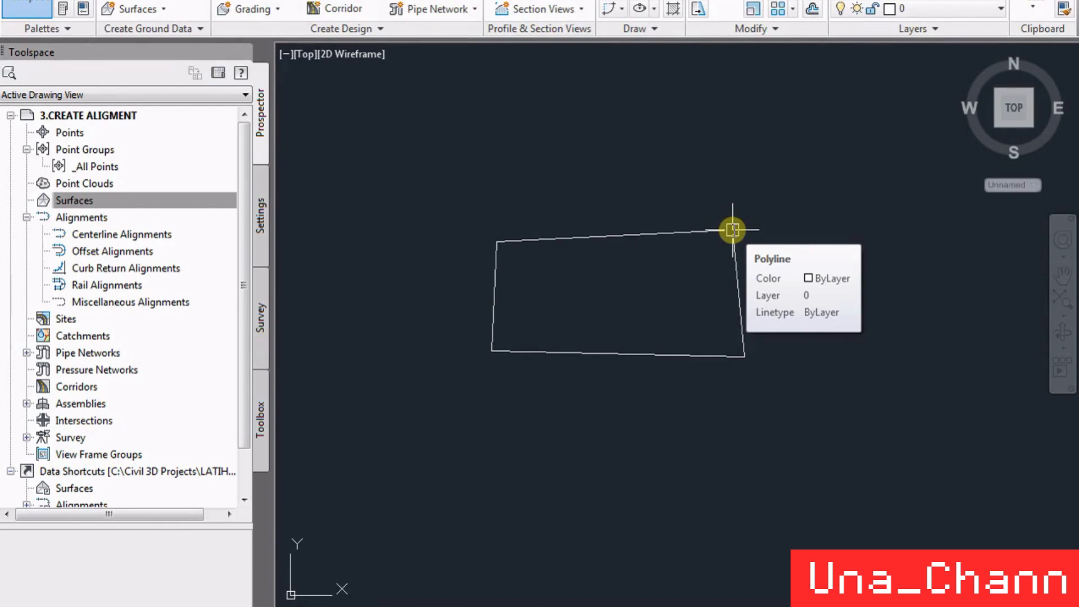
click(732, 230)
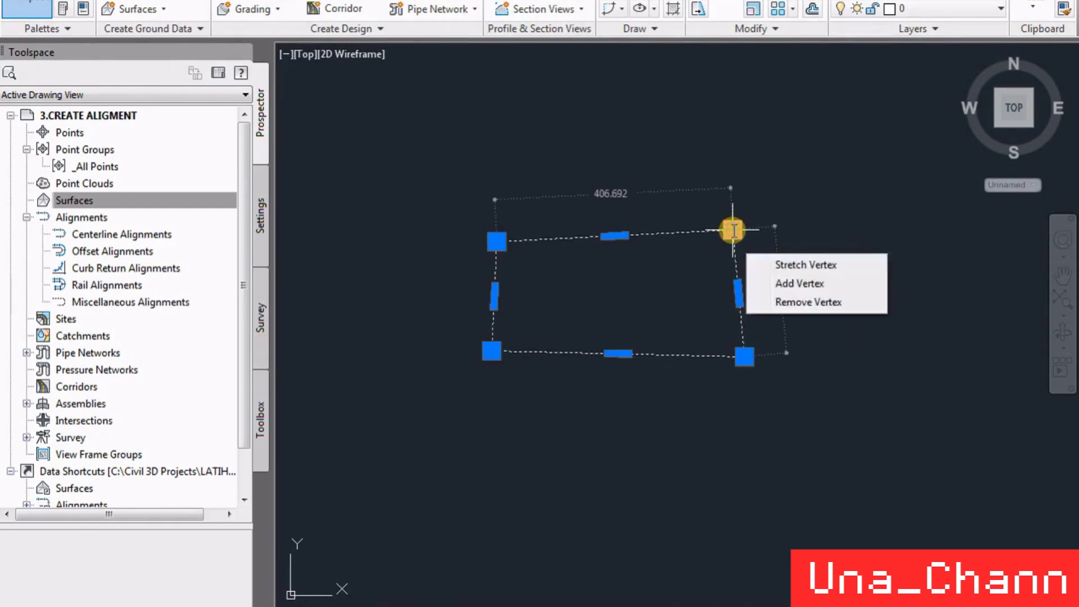
key(Escape)
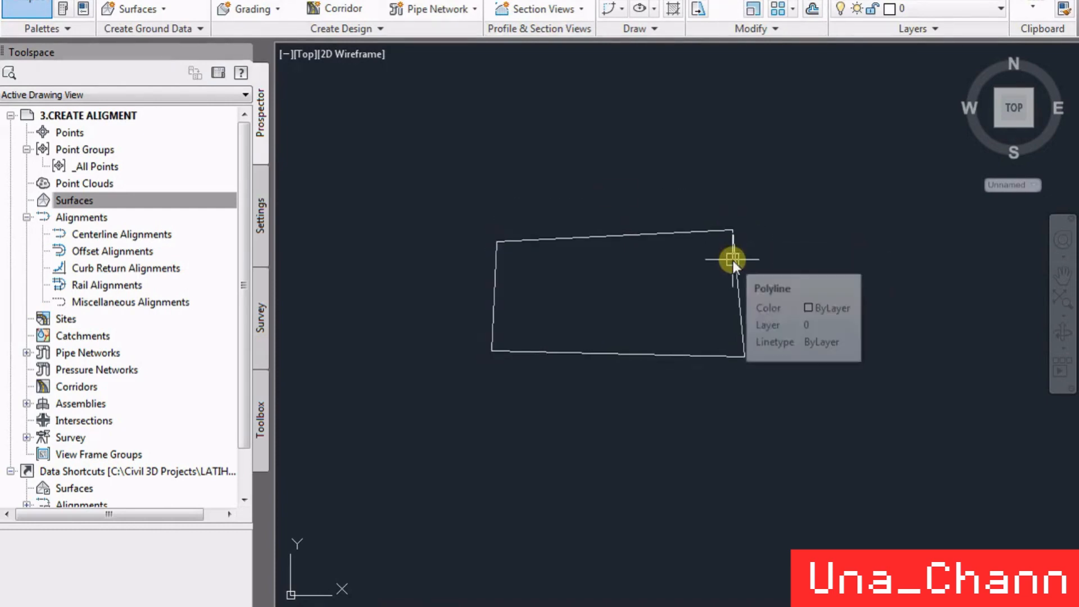
- Create a TIN surface named "Surface EXISTING SURFACE" with the default contour style
right_click(102, 200)
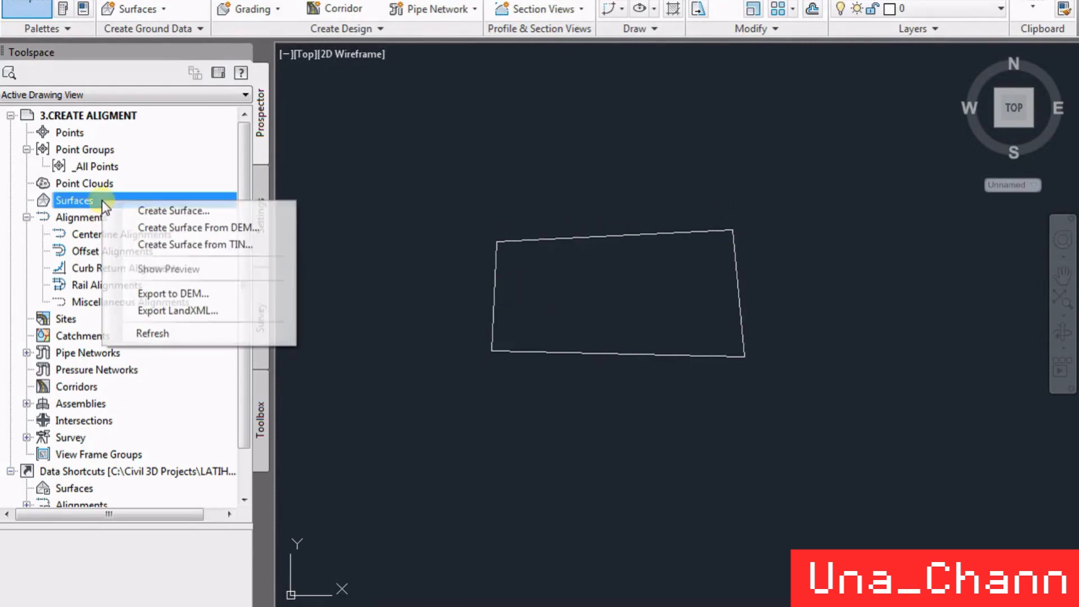
click(133, 211)
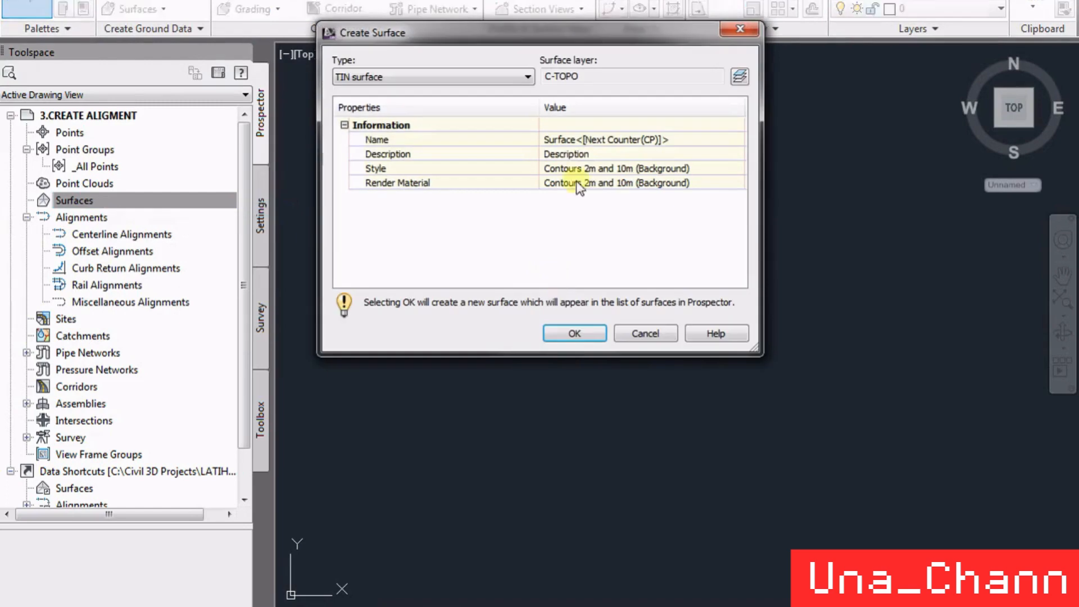
click(583, 139)
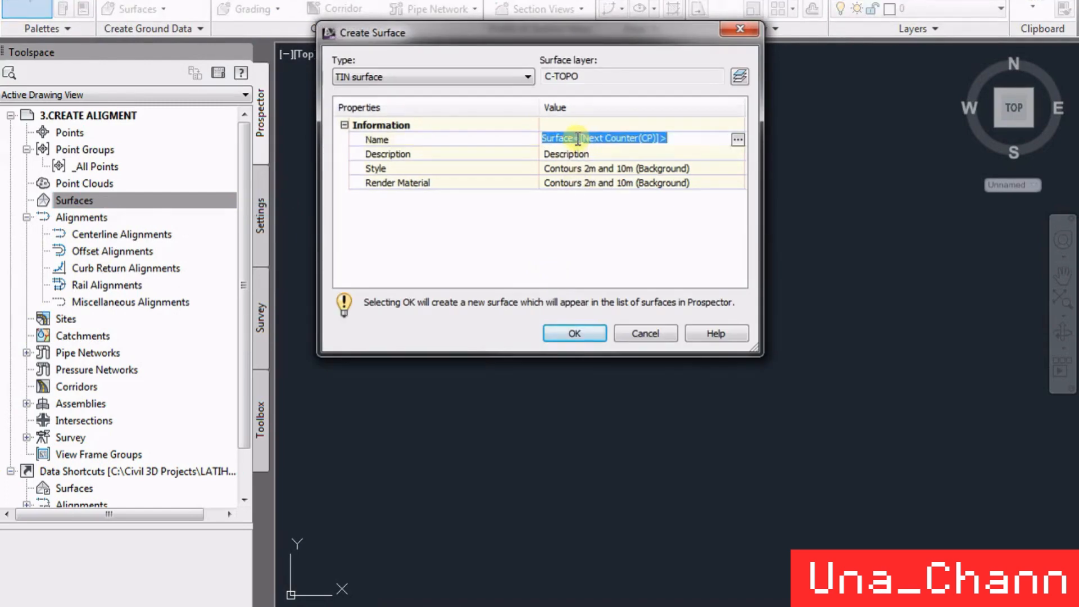
drag(574, 138, 699, 141)
text(DESIGN)
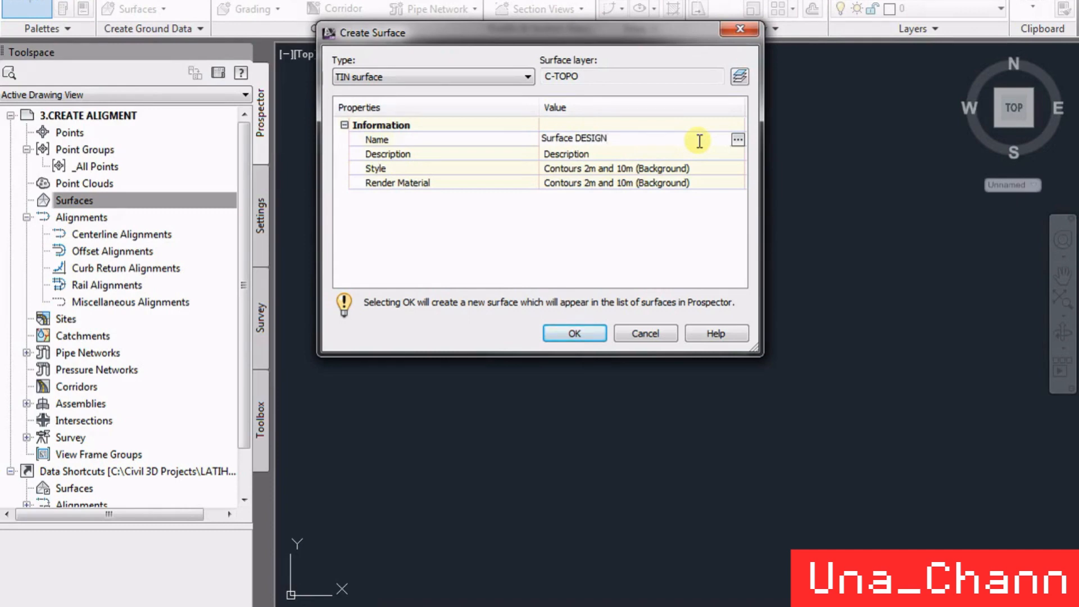
text(EXISTING)
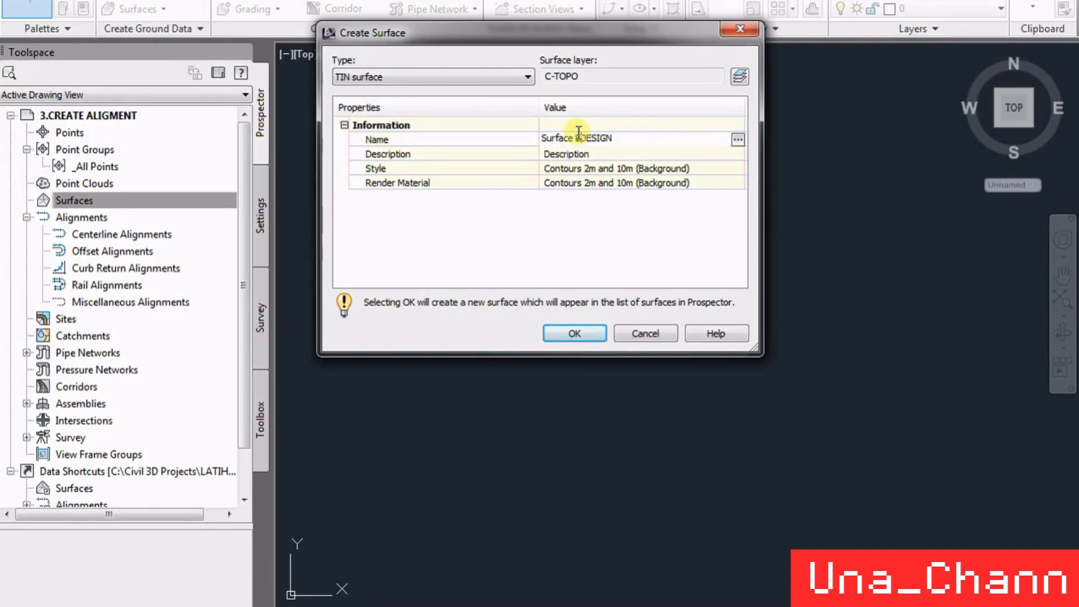
key(Delete)
key(Delete)
key(Delete)
key(Delete)
key(Delete)
key(Delete)
text(S)
key(BackSpace)
text(SURFACE)
click(562, 333)
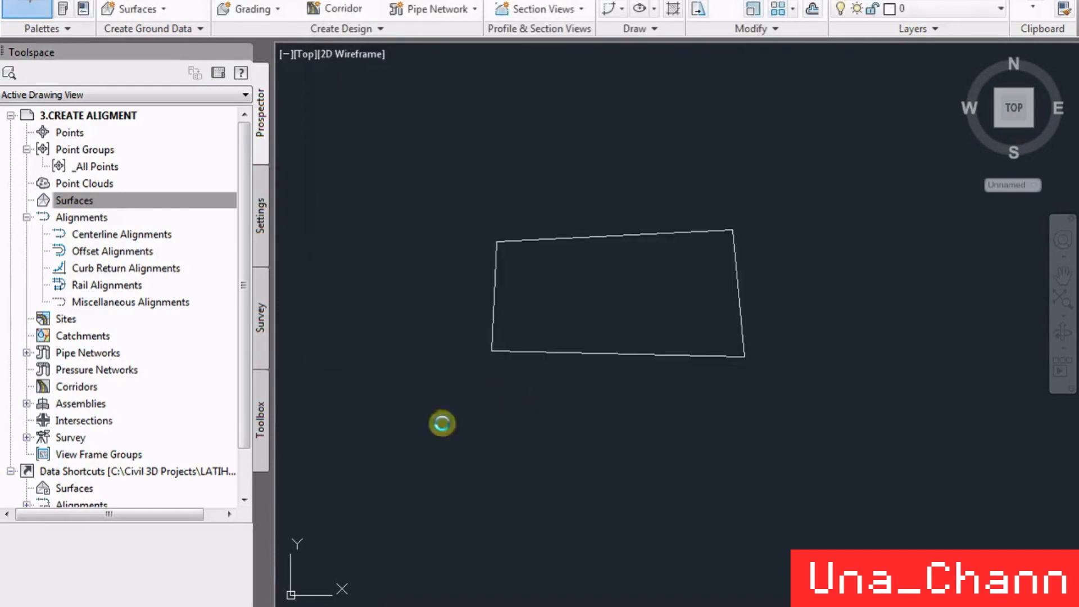
- Add the four-sided polyline to the EXISTING SURFACE definition as a Standard breakline
click(68, 200)
click(43, 218)
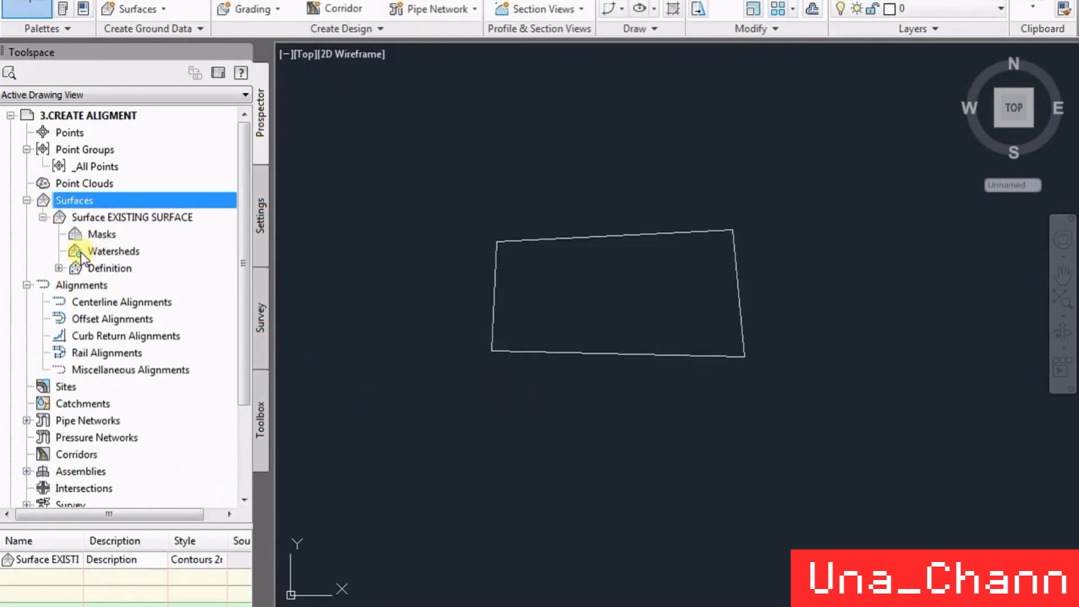
click(58, 269)
click(126, 306)
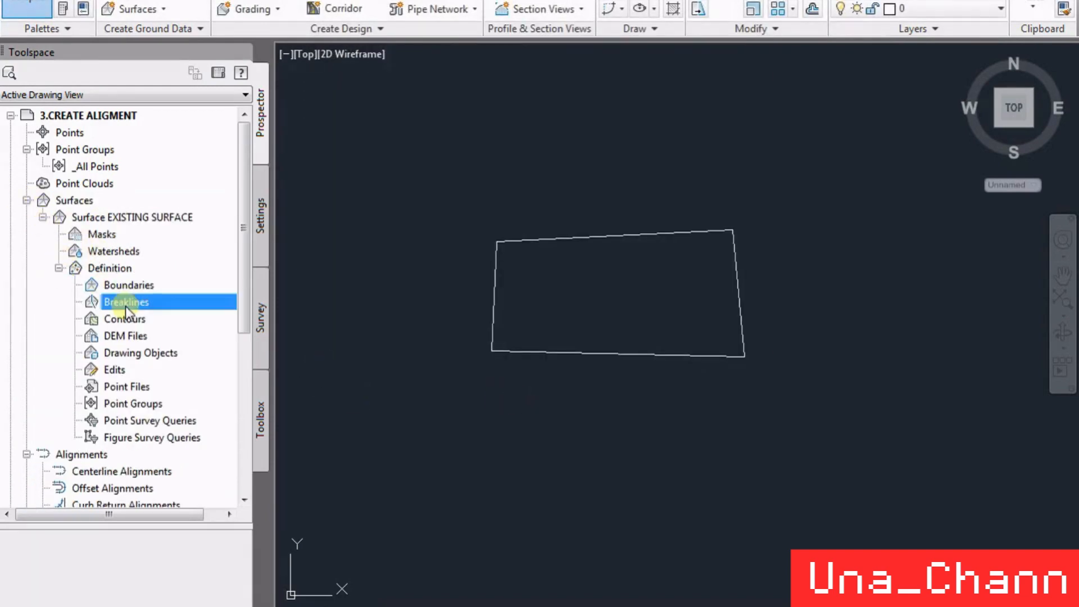
right_click(126, 305)
click(155, 310)
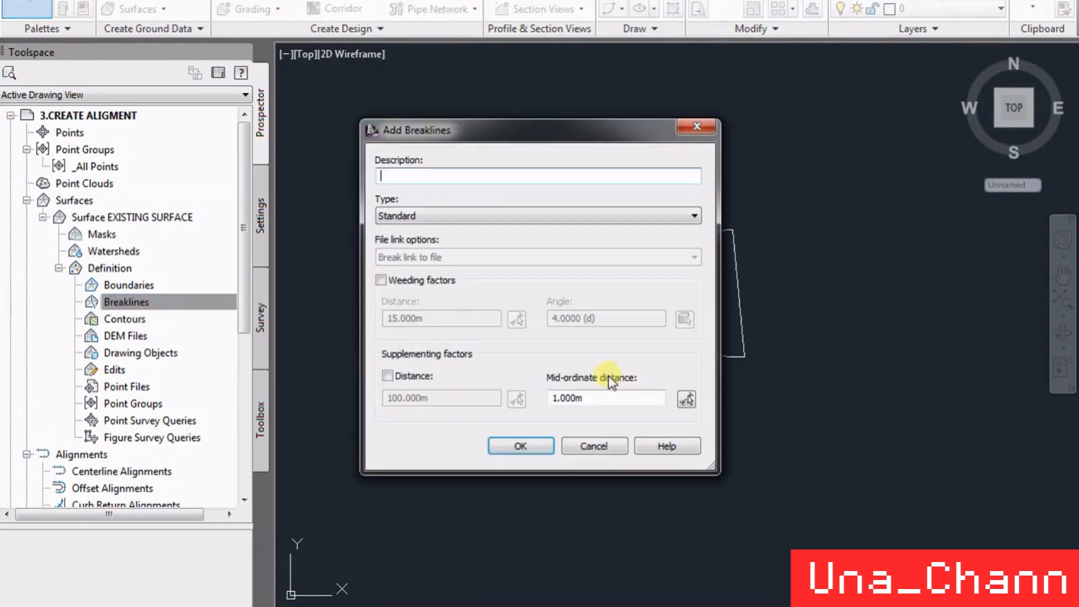
click(530, 447)
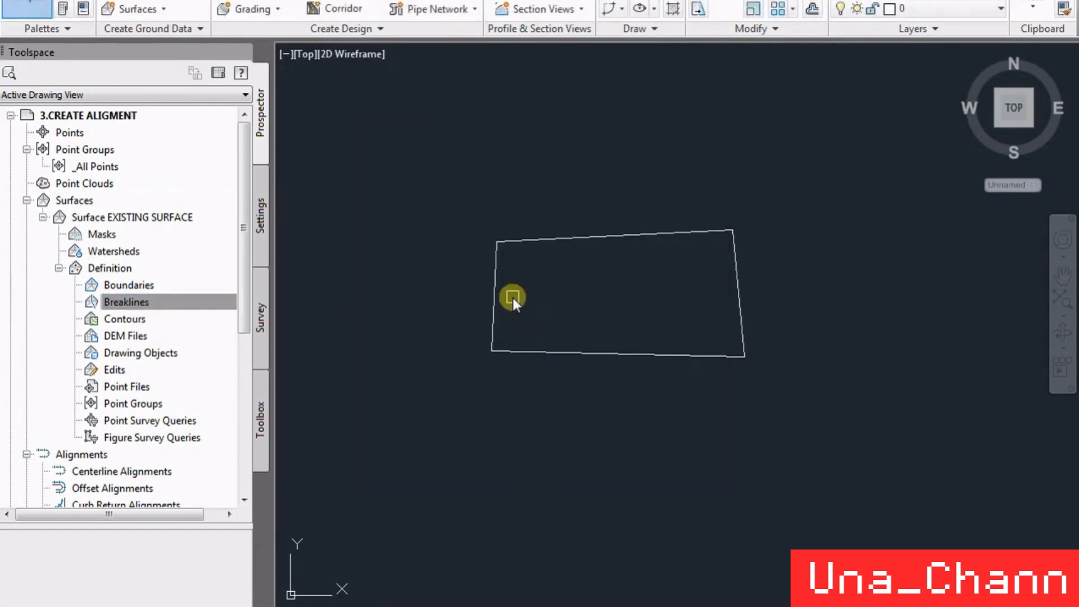
click(498, 284)
key(Return)
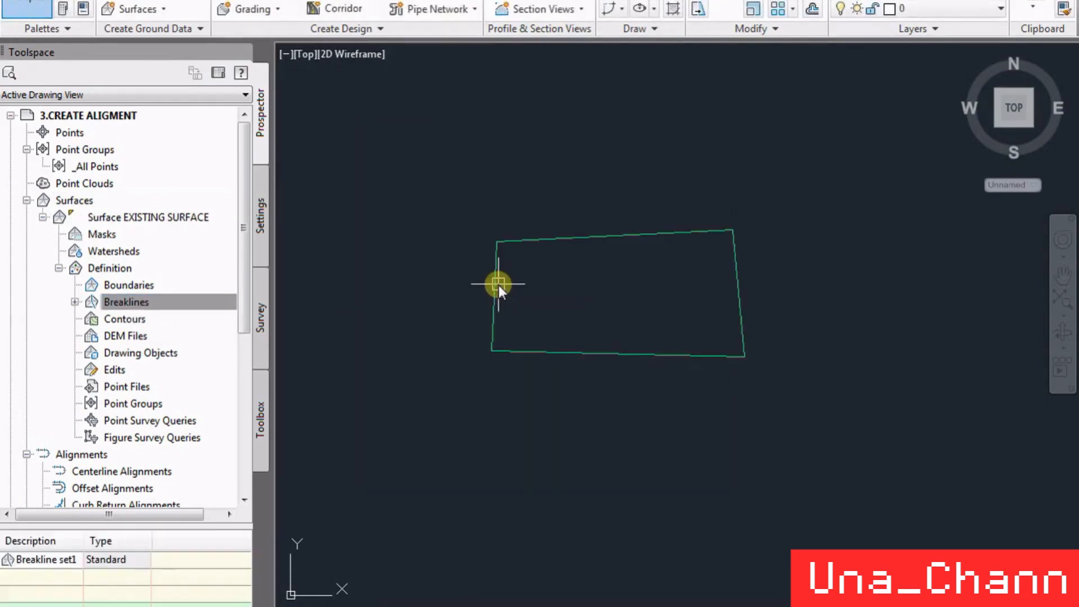
- Change the style of the existing surface to Contours 0.2 DAN 1M in its surface properties
right_click(569, 238)
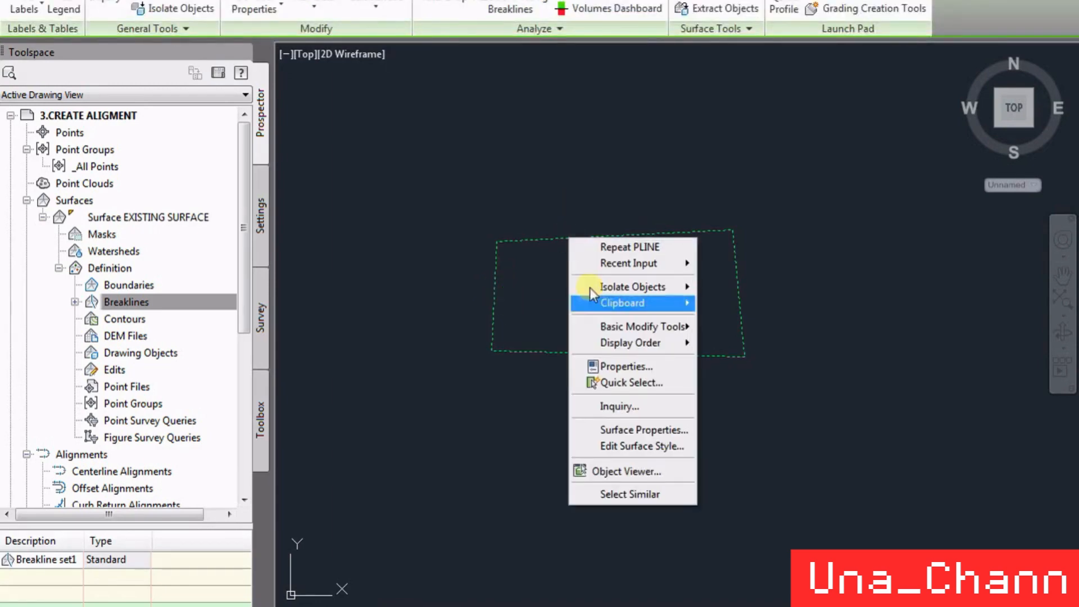
click(654, 432)
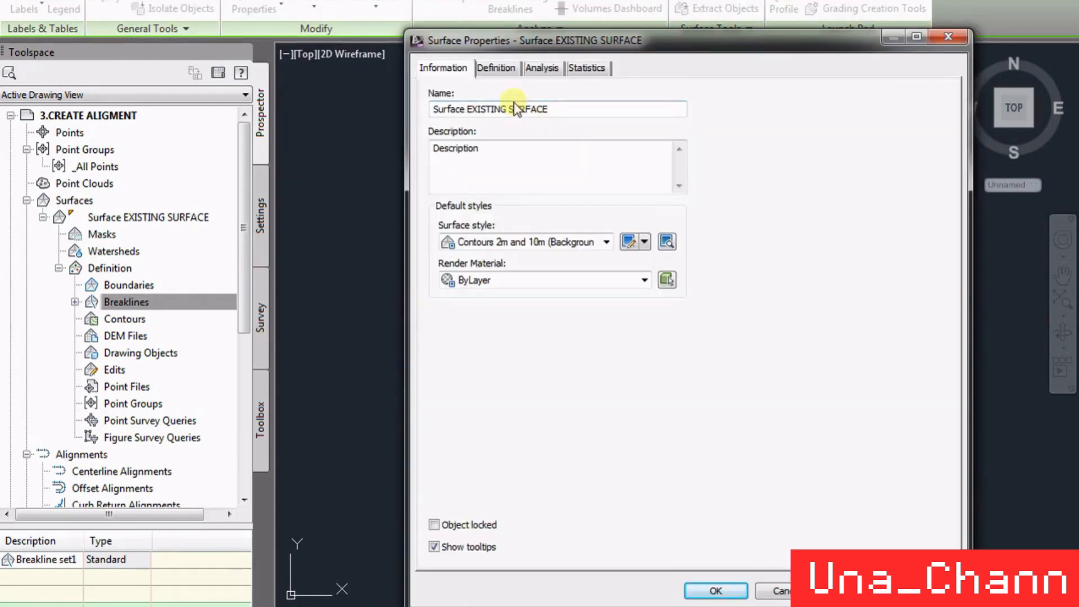
click(525, 243)
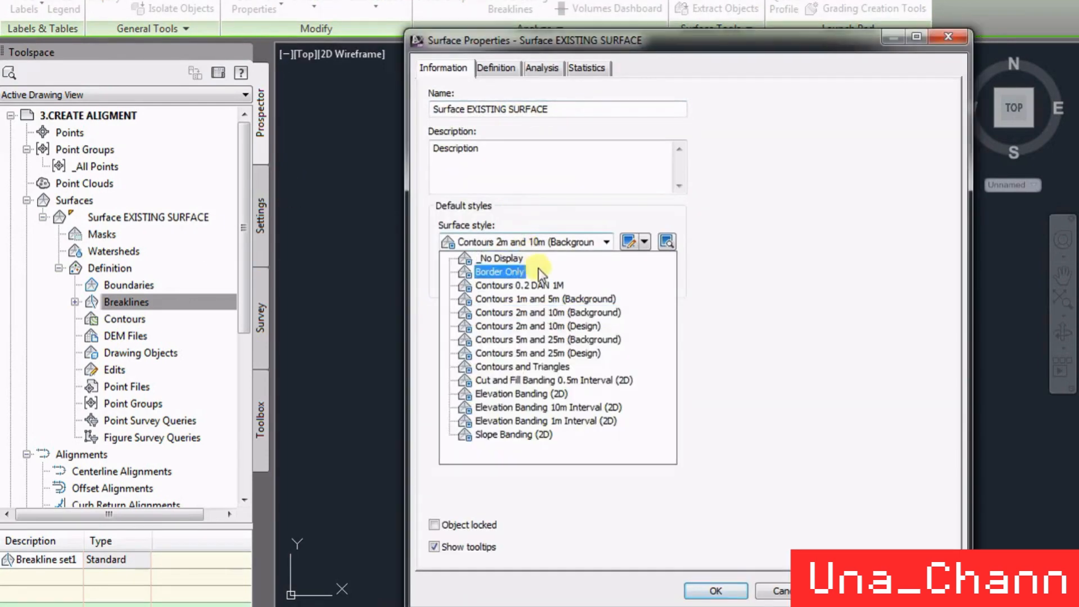
click(509, 285)
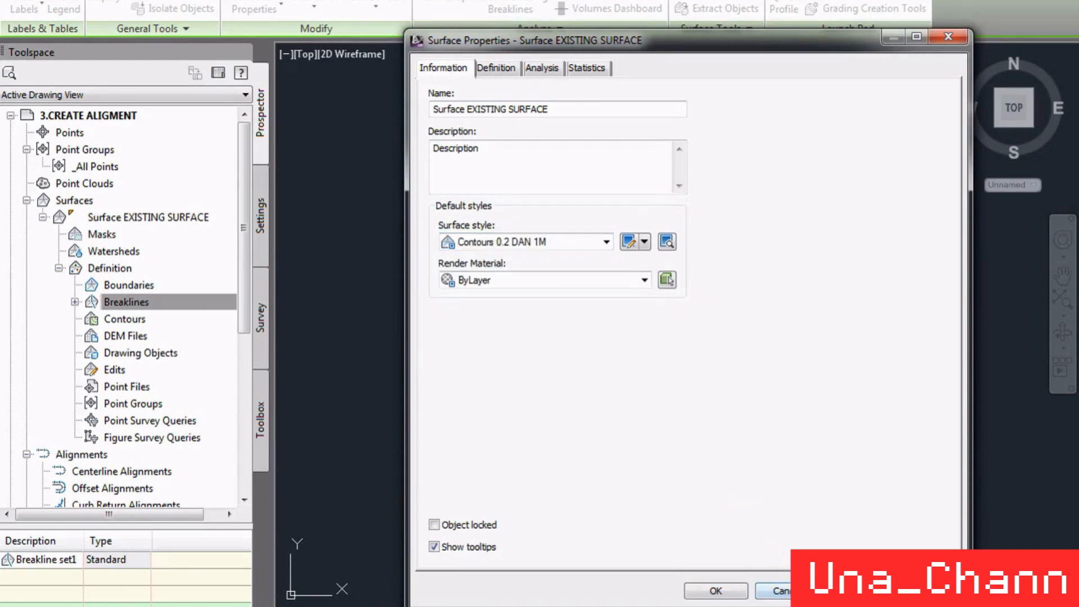
click(719, 590)
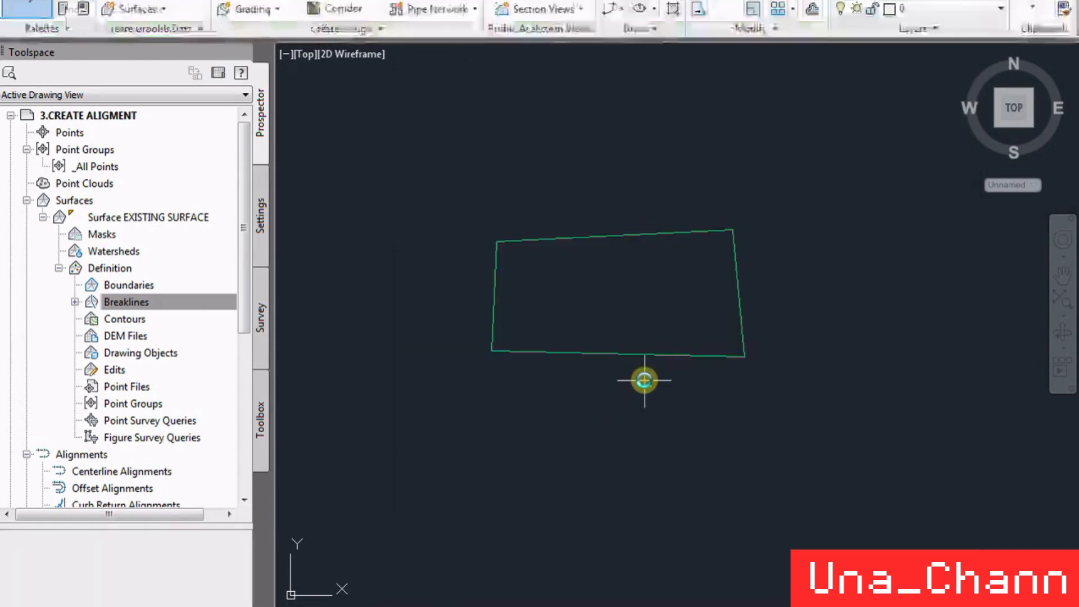
- Set the existing surface's style to Contours and Triangles in its surface properties
click(625, 354)
right_click(625, 356)
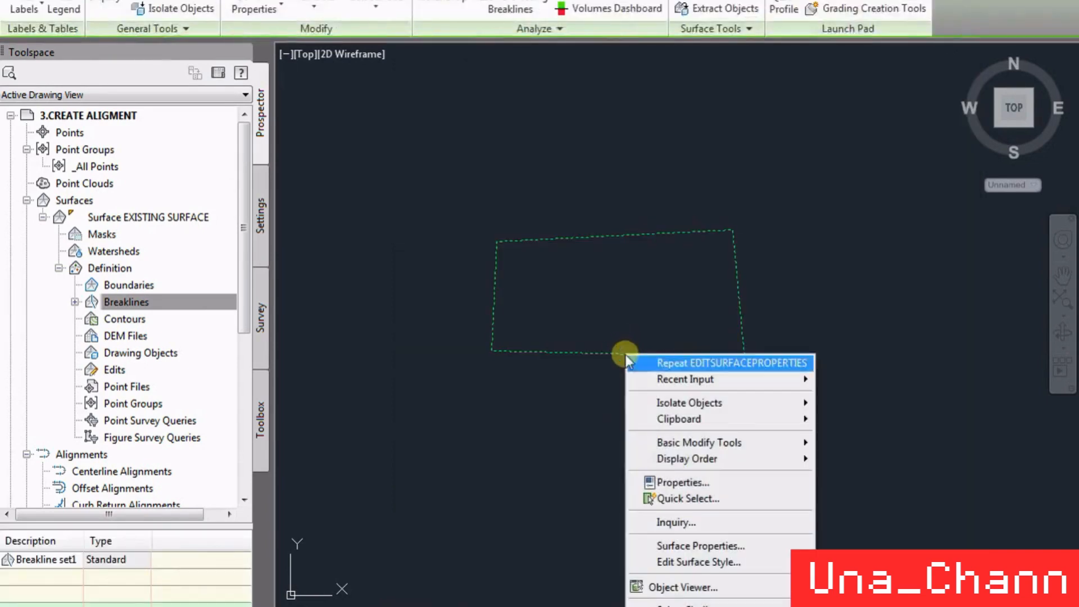
click(725, 547)
click(567, 241)
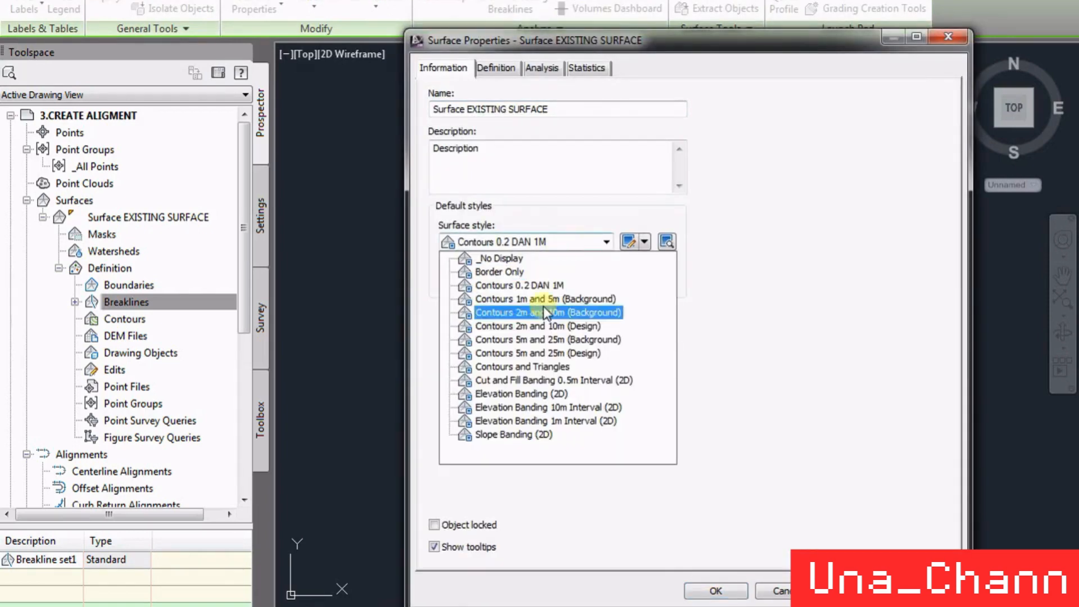
click(541, 366)
click(715, 590)
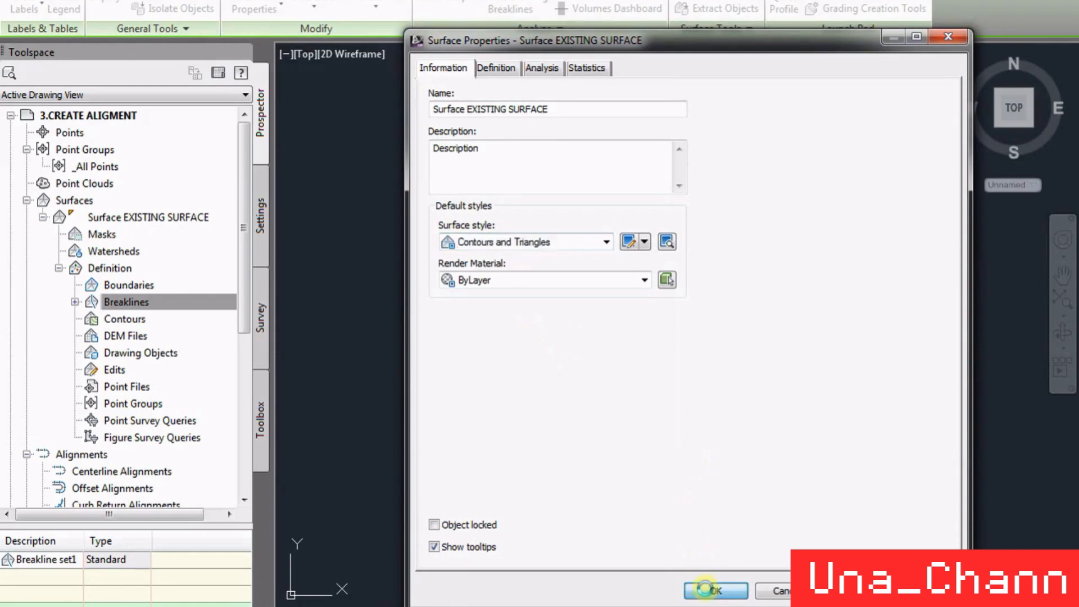
- Check the plan-view component display settings in the existing surface's style and accept them
click(599, 350)
right_click(599, 349)
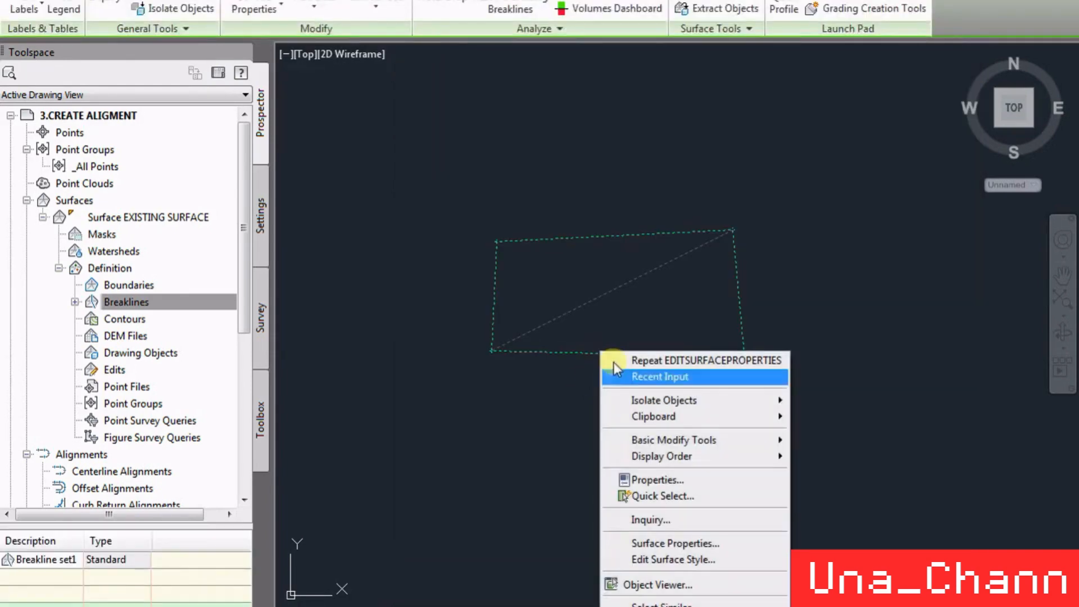
click(703, 555)
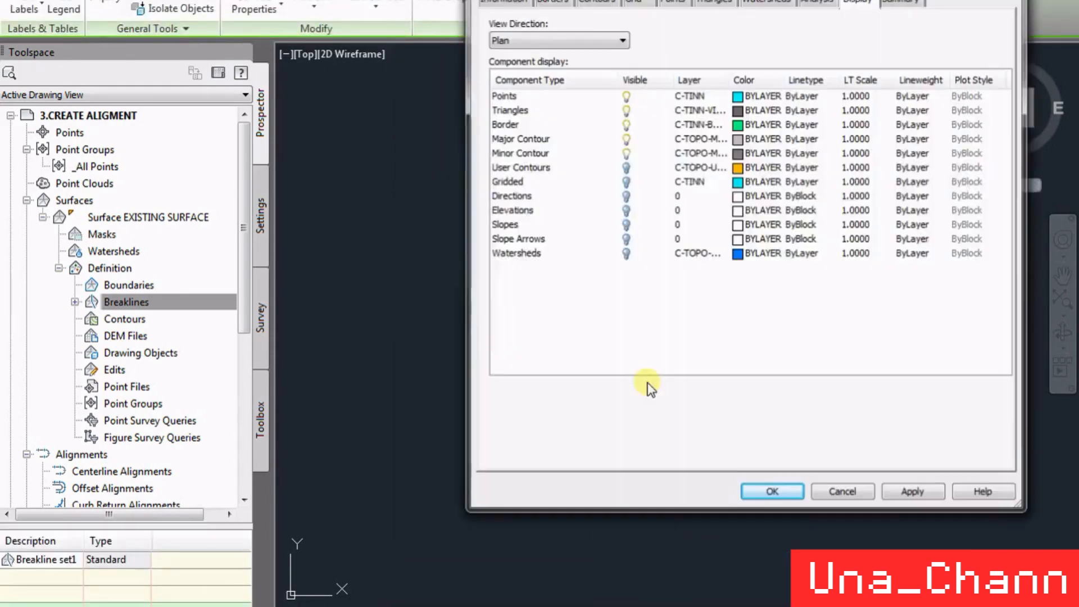
click(774, 493)
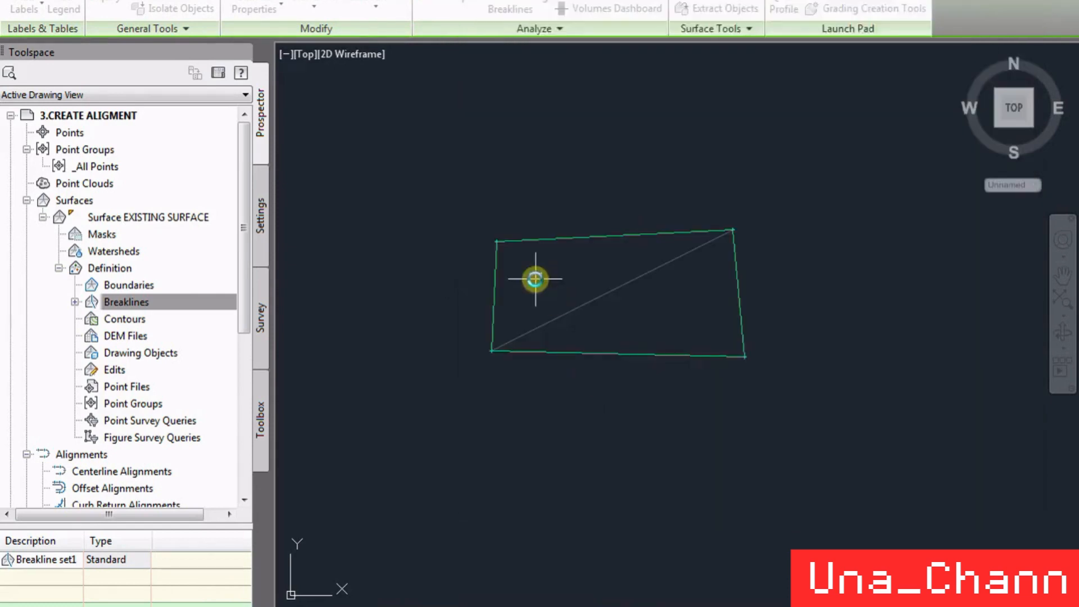
- Modify the surface point at the upper-left corner of EXISTING SURFACE, giving it a new elevation of 5 m
scroll(496, 242, up, 2)
scroll(498, 251, up, 2)
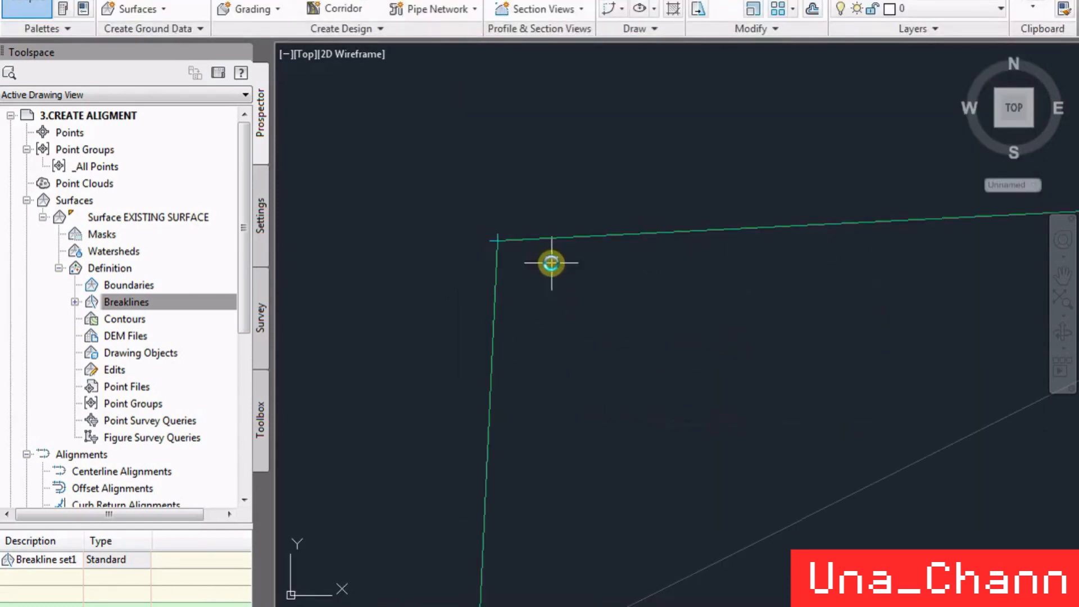
scroll(513, 251, down, 2)
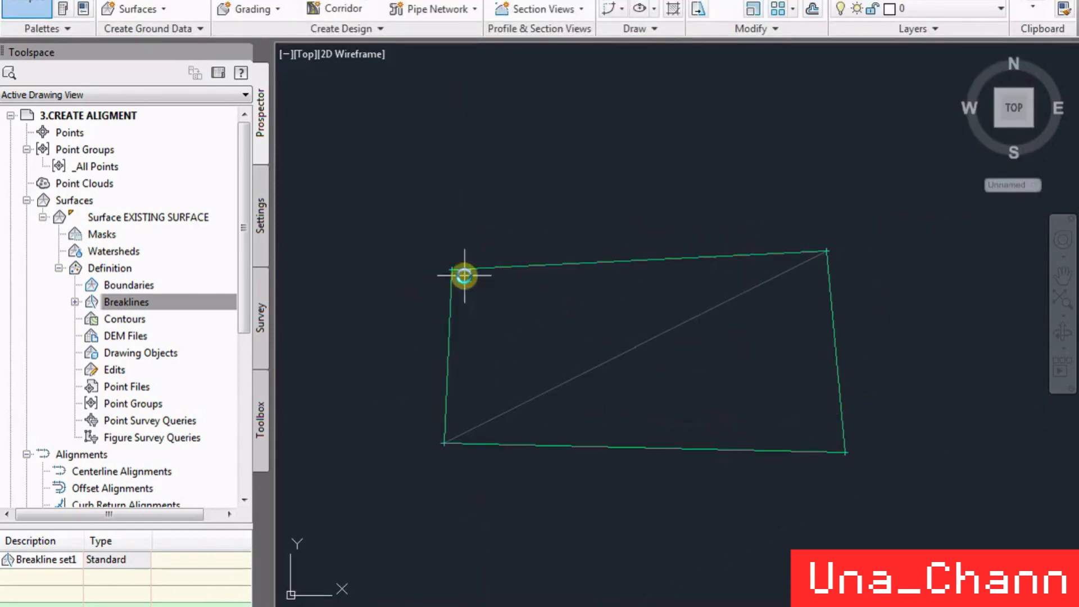
scroll(465, 272, up, 4)
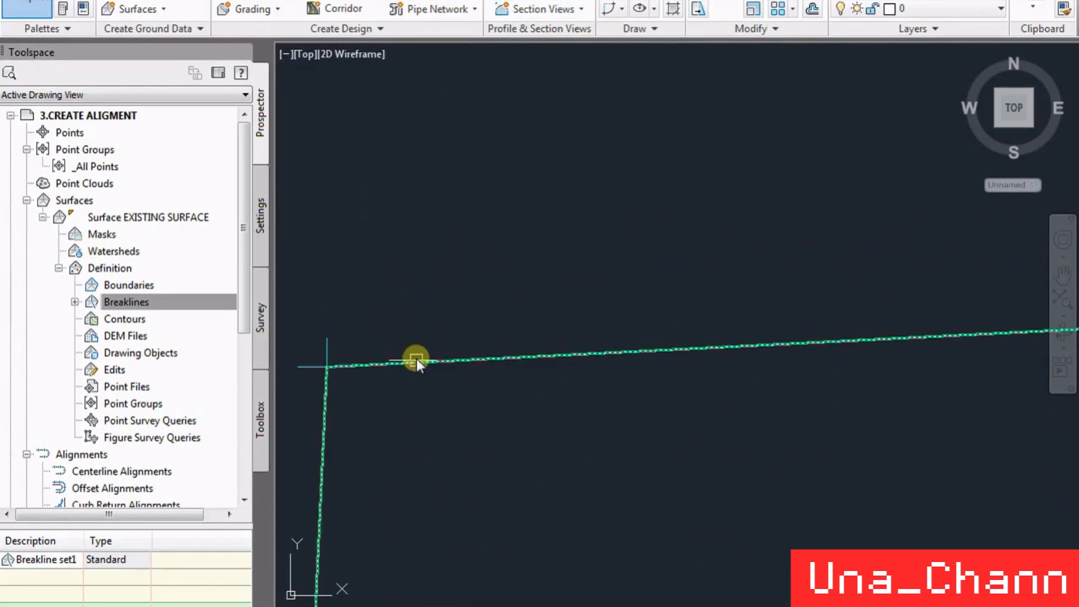
click(324, 342)
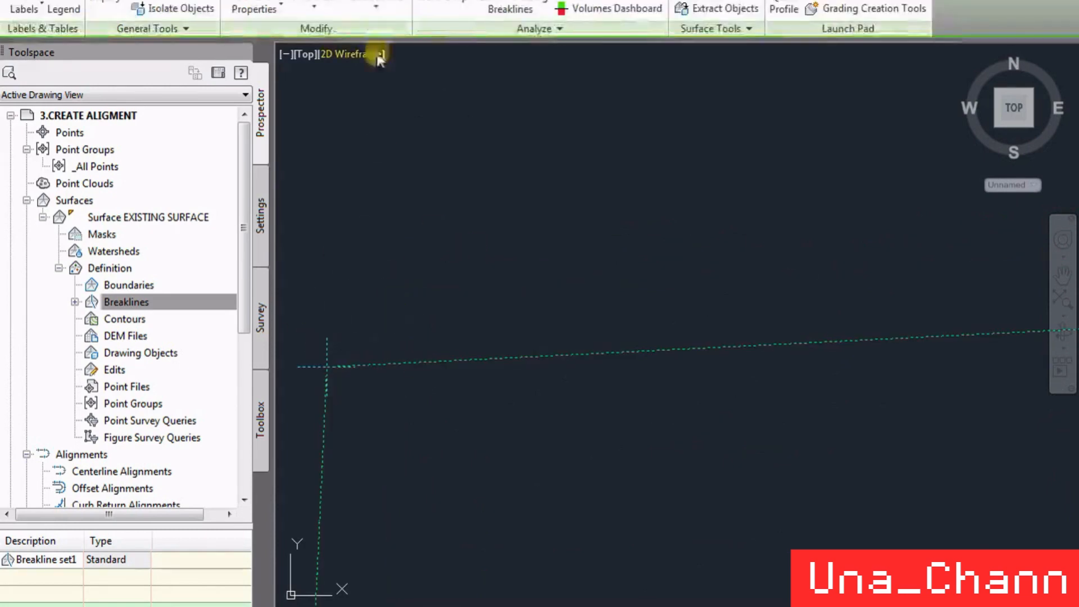
click(376, 6)
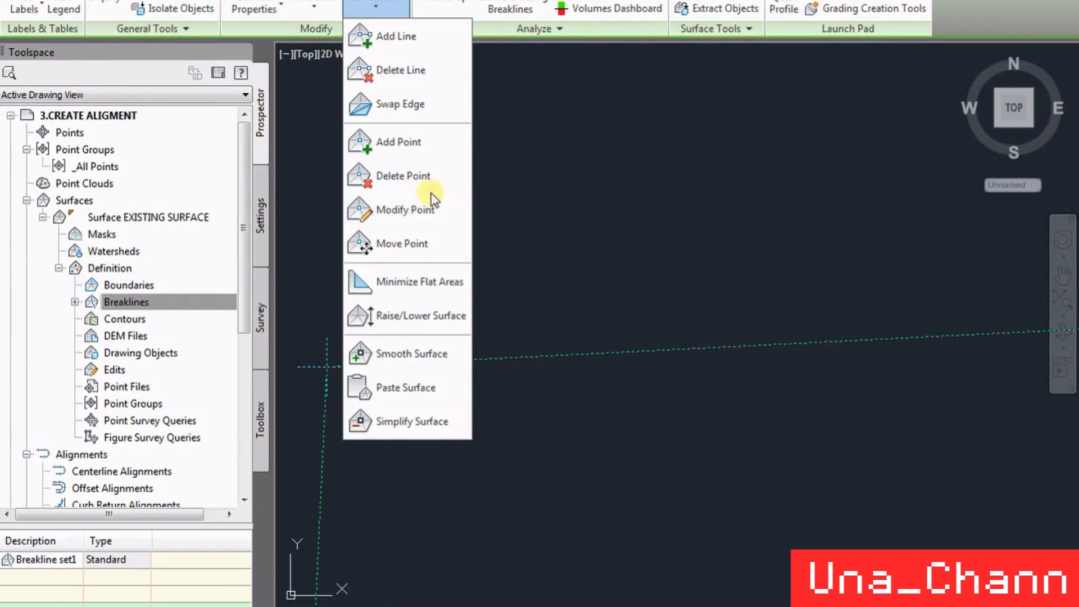
click(425, 211)
click(323, 347)
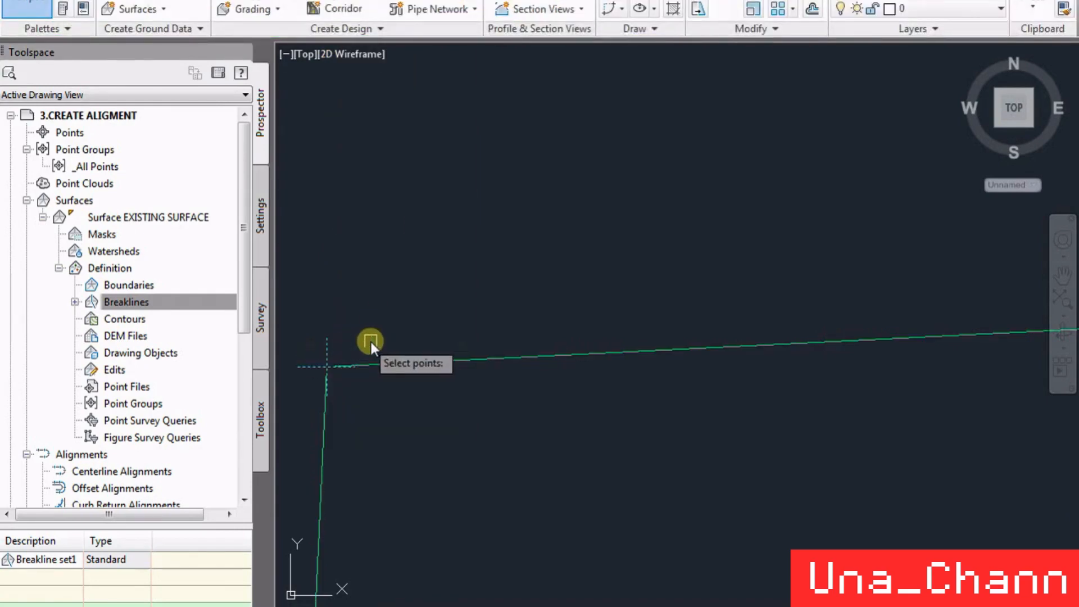
text(8)
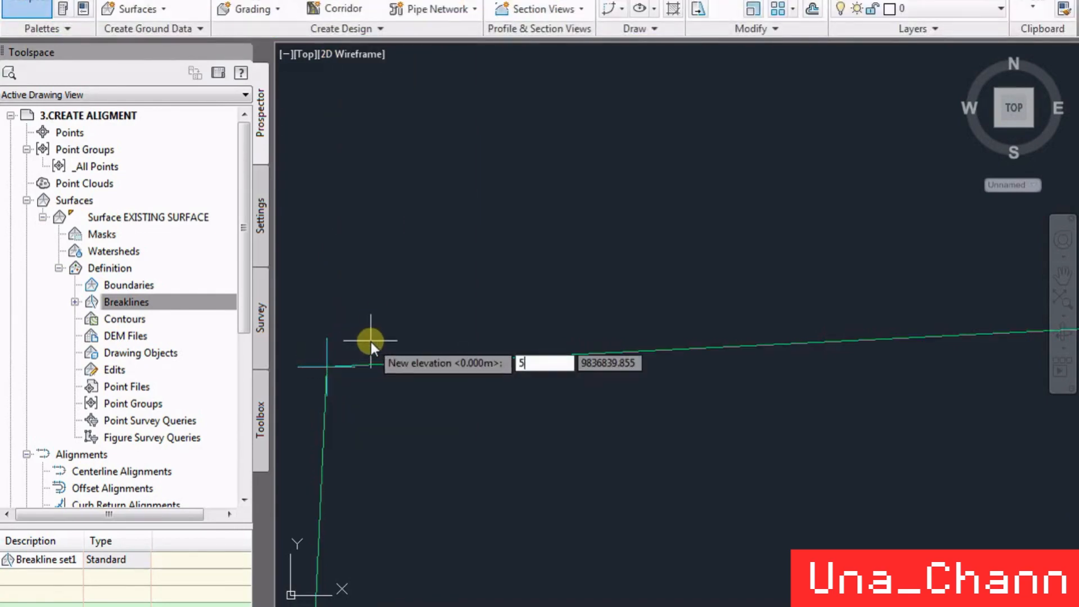
key(Return)
- Assign a new elevation to the surface point at the upper-right corner of the existing surface
scroll(418, 309, down, 4)
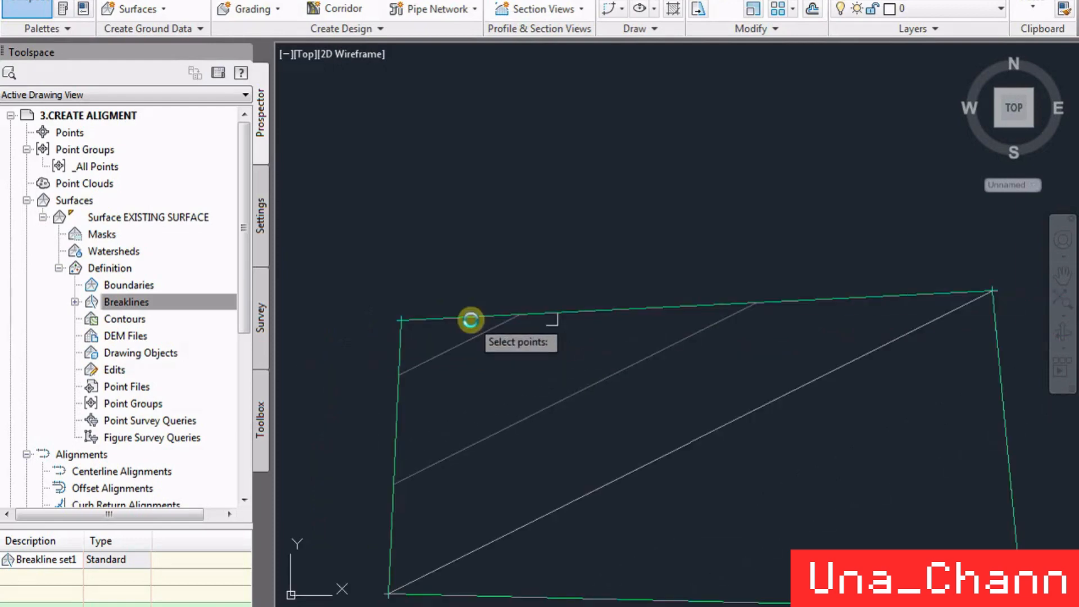
scroll(981, 277, up, 6)
scroll(798, 331, down, 1)
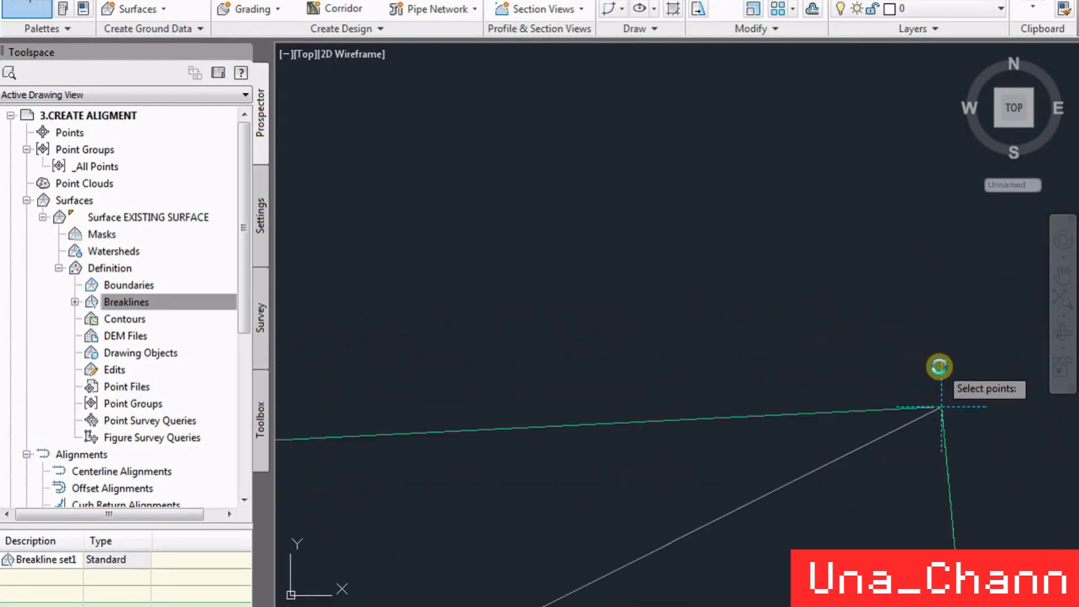
click(938, 368)
- Assign a new elevation to the surface point at the lower-right corner of the existing surface
scroll(665, 193, down, 5)
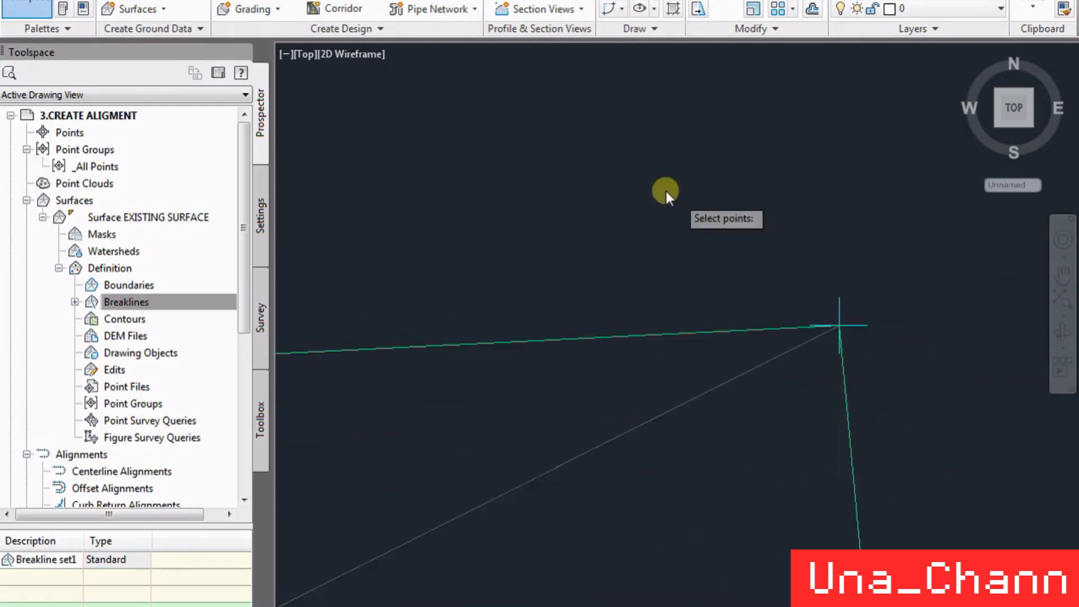
scroll(653, 310, up, 4)
scroll(652, 310, up, 3)
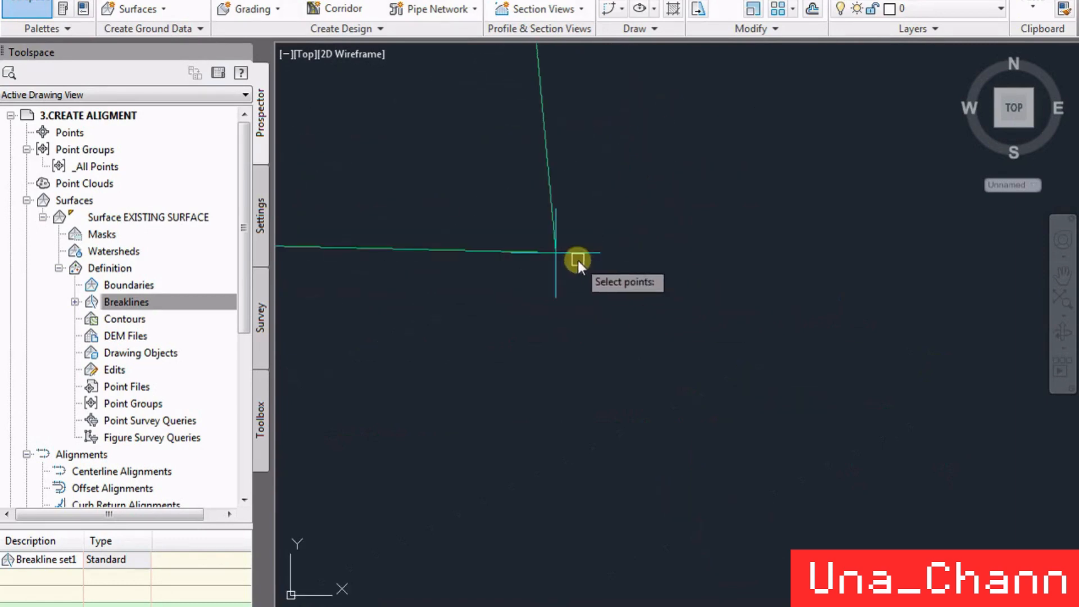
click(582, 251)
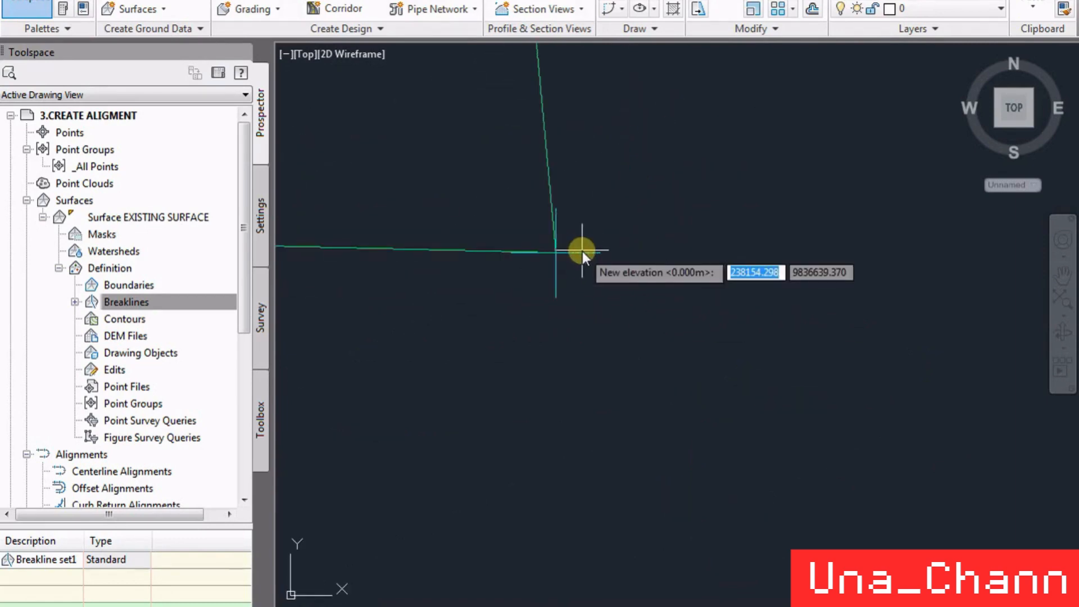
text(0)
key(Return)
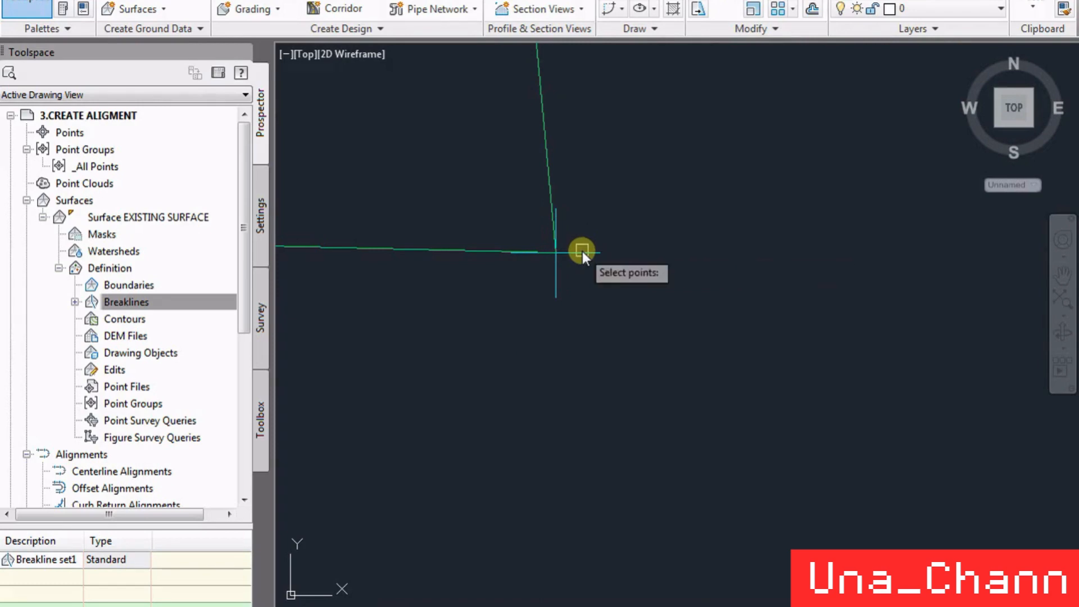
- Assign a new elevation to the surface point at the lower-left corner of the existing surface
scroll(831, 343, down, 2)
scroll(512, 360, down, 3)
scroll(585, 272, up, 5)
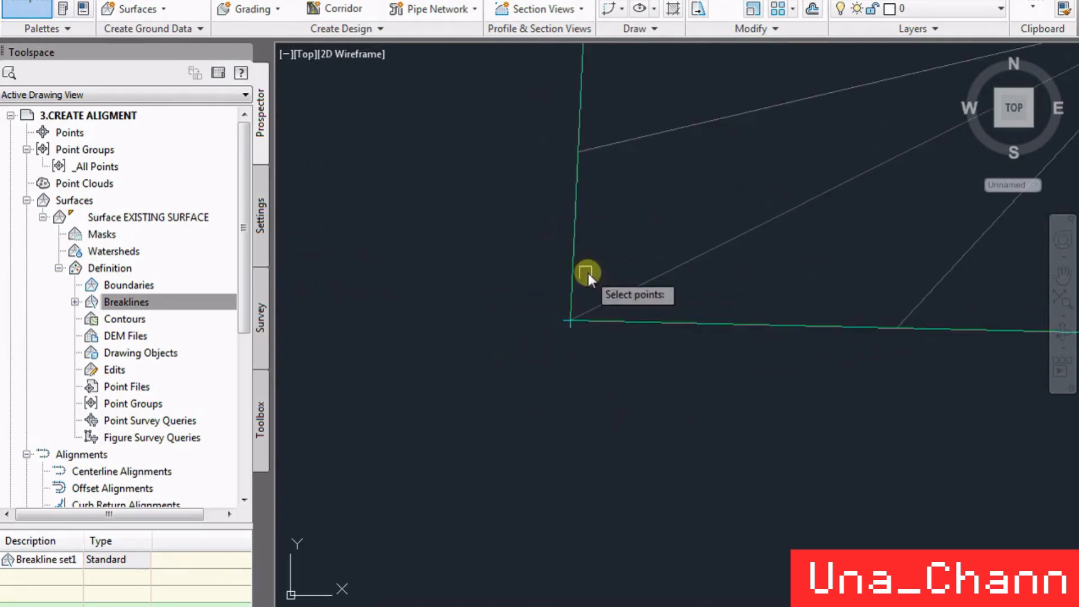
click(579, 335)
text(0)
key(Return)
scroll(441, 380, down, 4)
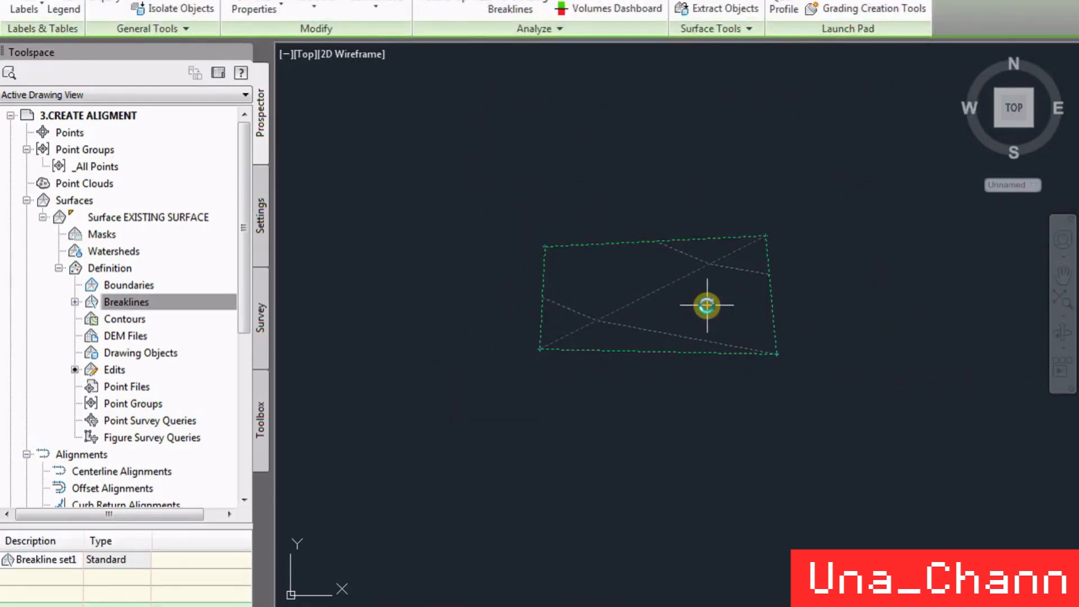
- Draw a single-segment, nearly horizontal polyline across the middle of the existing surface
text(pl)
key(Return)
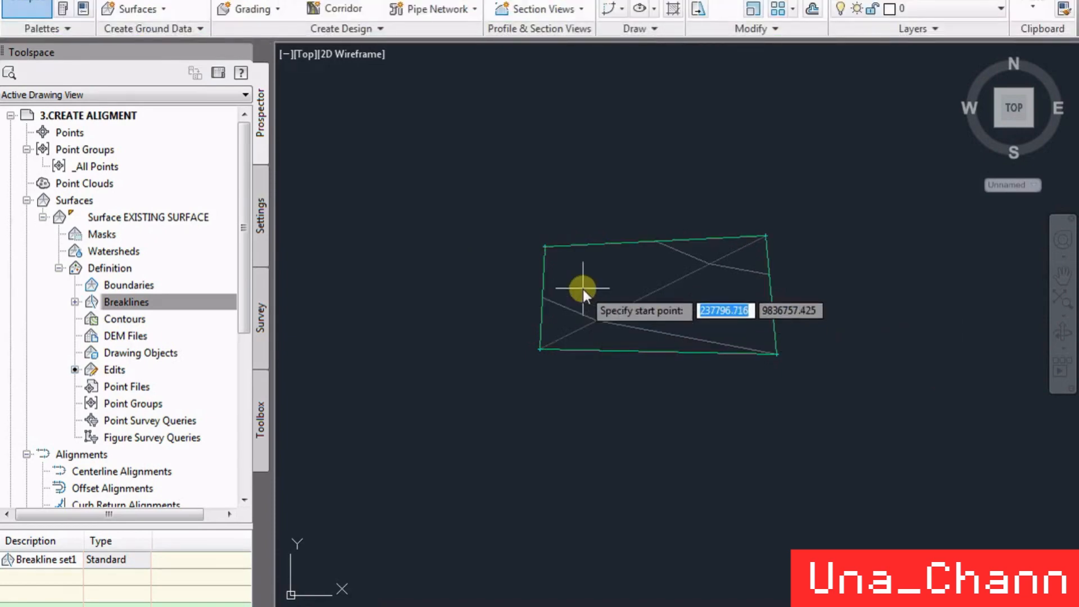
click(583, 289)
click(741, 290)
key(Return)
- Create a quick profile of EXISTING SURFACE along the polyline with the Profile View style, placing it above the surface
click(715, 289)
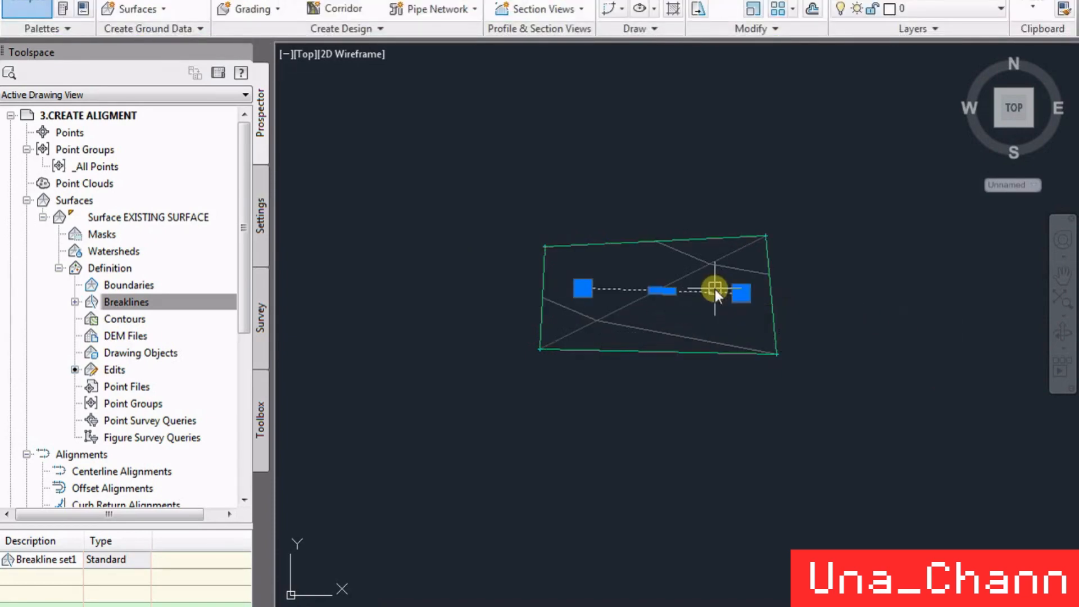
right_click(715, 288)
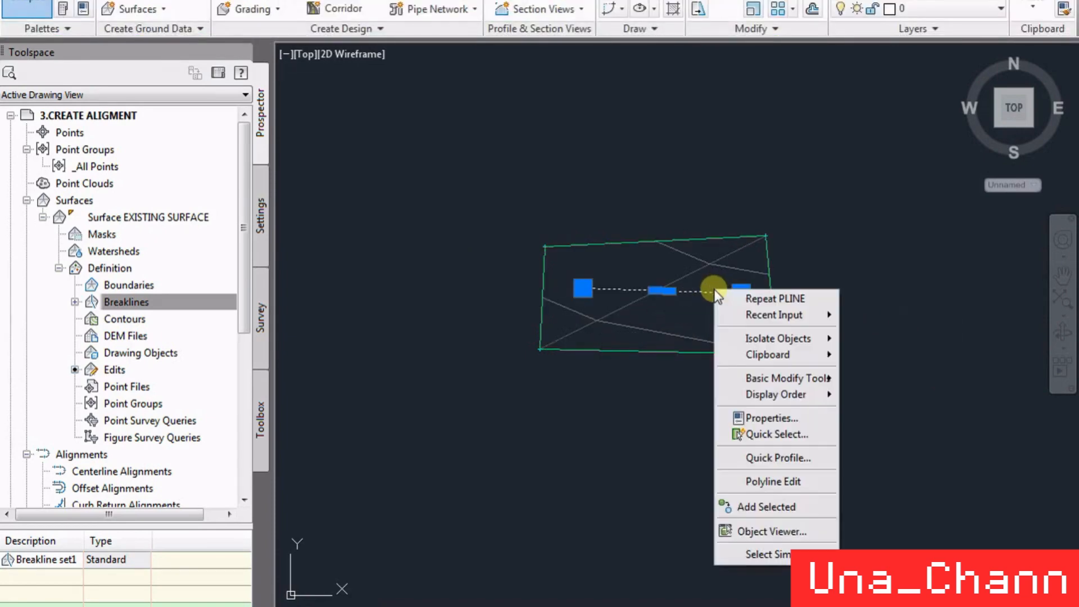
click(781, 459)
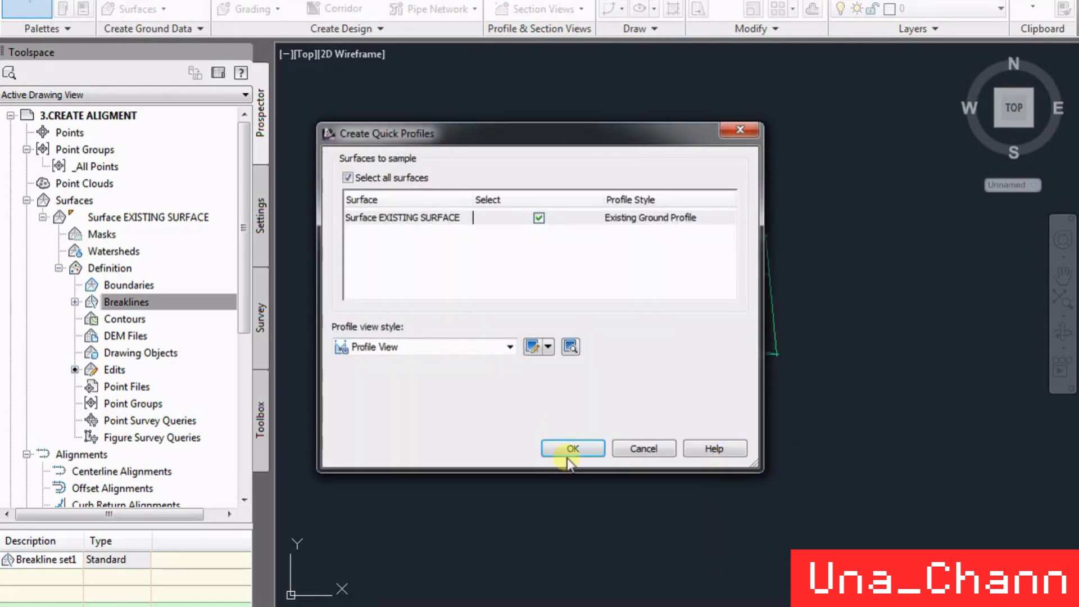
click(564, 448)
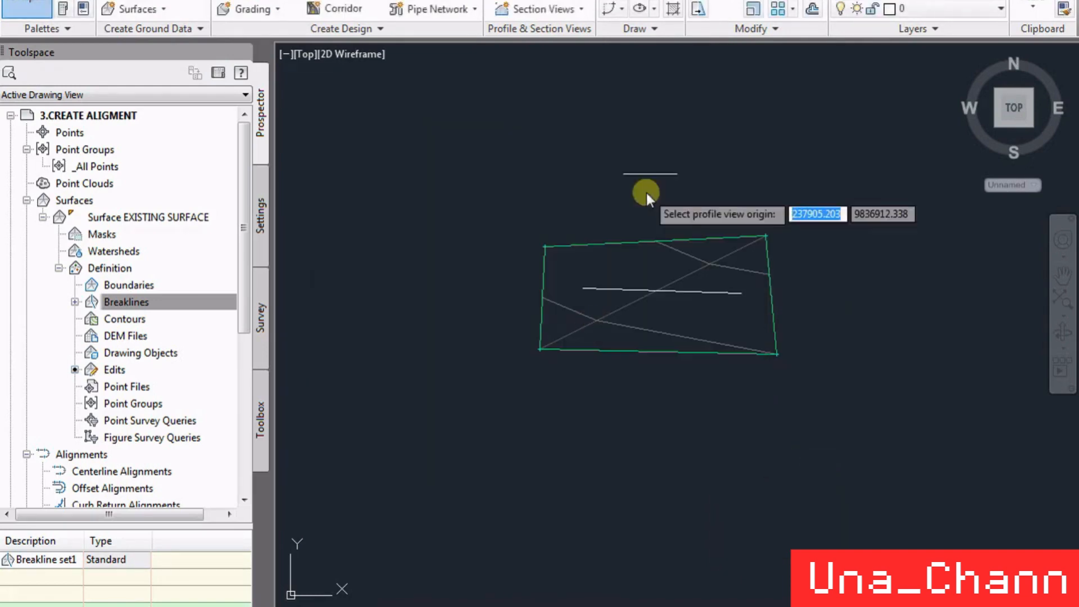
click(679, 153)
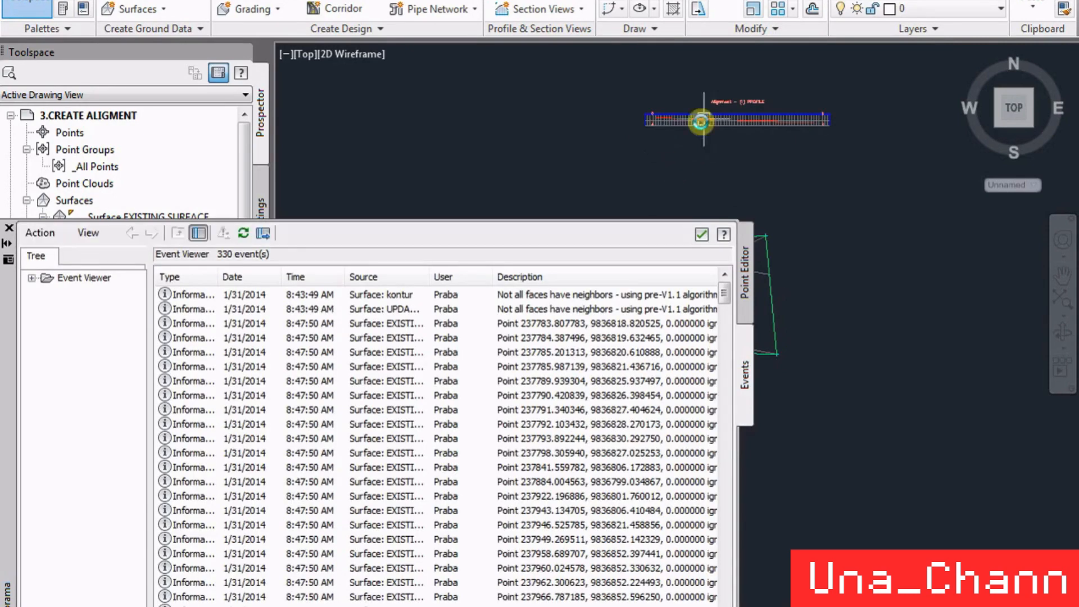
- Examine the ground line in the quick profile view and close the event viewer
scroll(697, 118, up, 5)
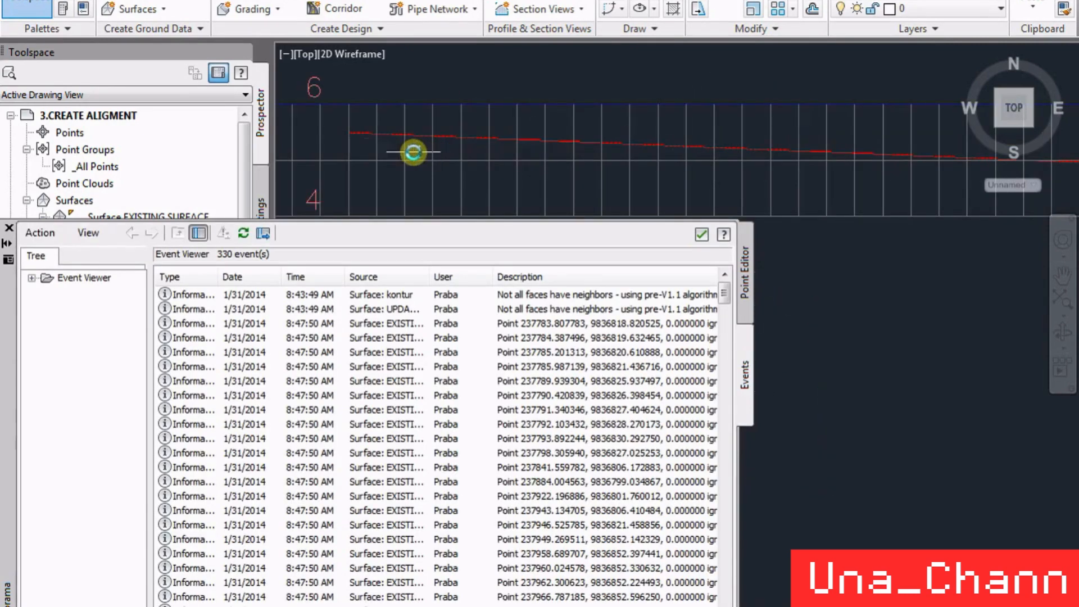
scroll(413, 152, down, 5)
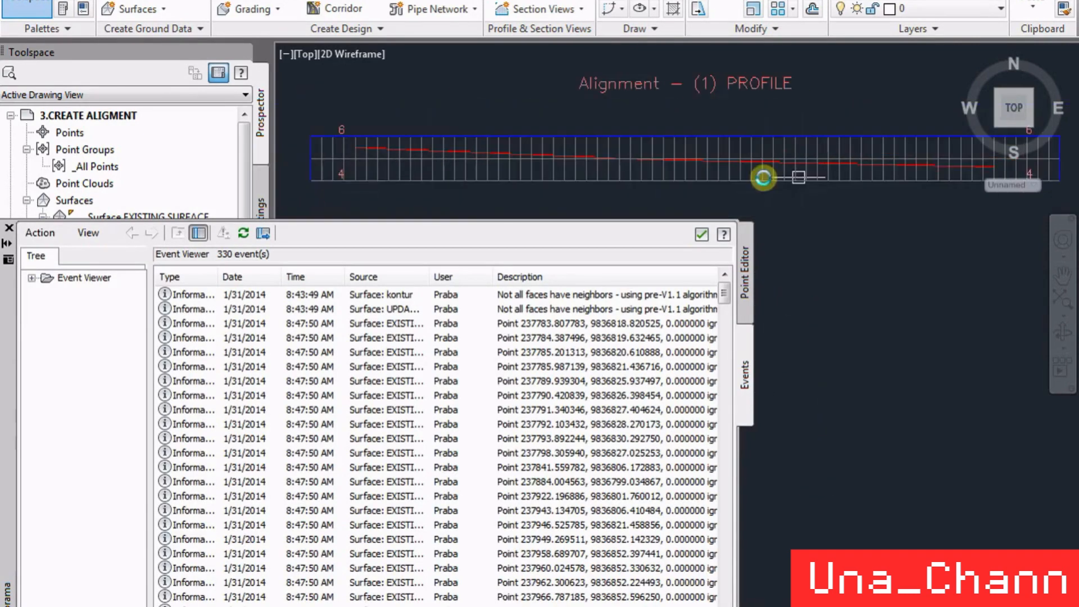
click(9, 228)
- Delete the quick profile view and the straight polyline crossing the surface
scroll(714, 197, down, 5)
click(867, 208)
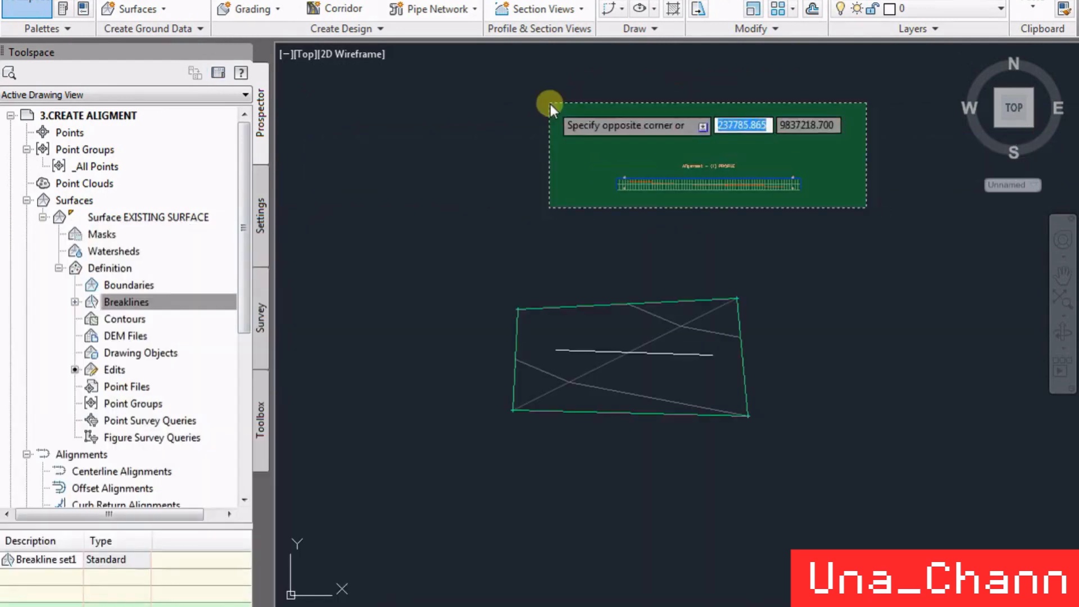
click(551, 103)
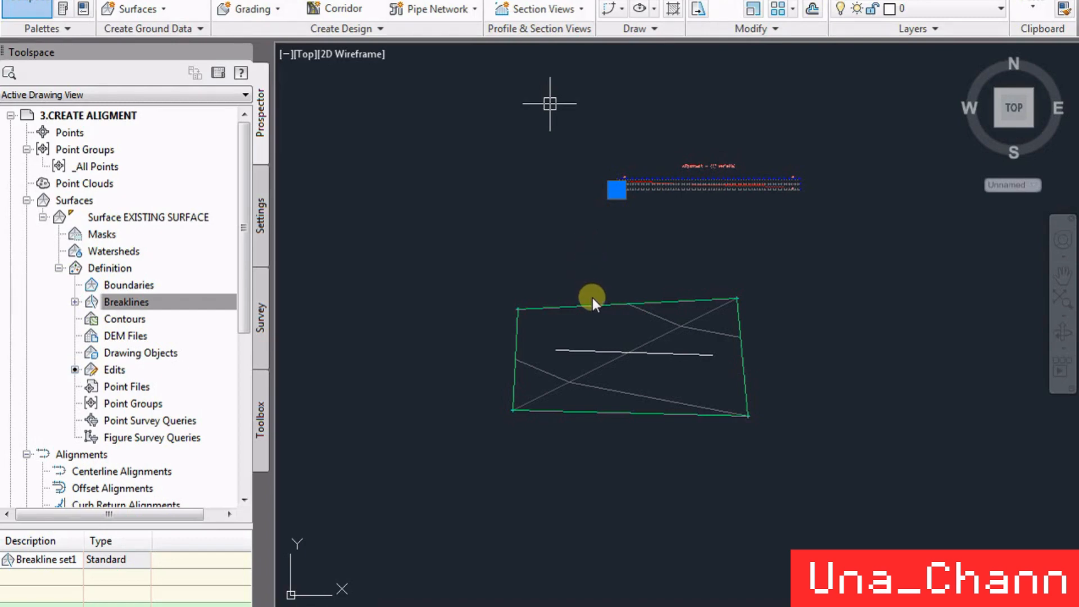
key(Delete)
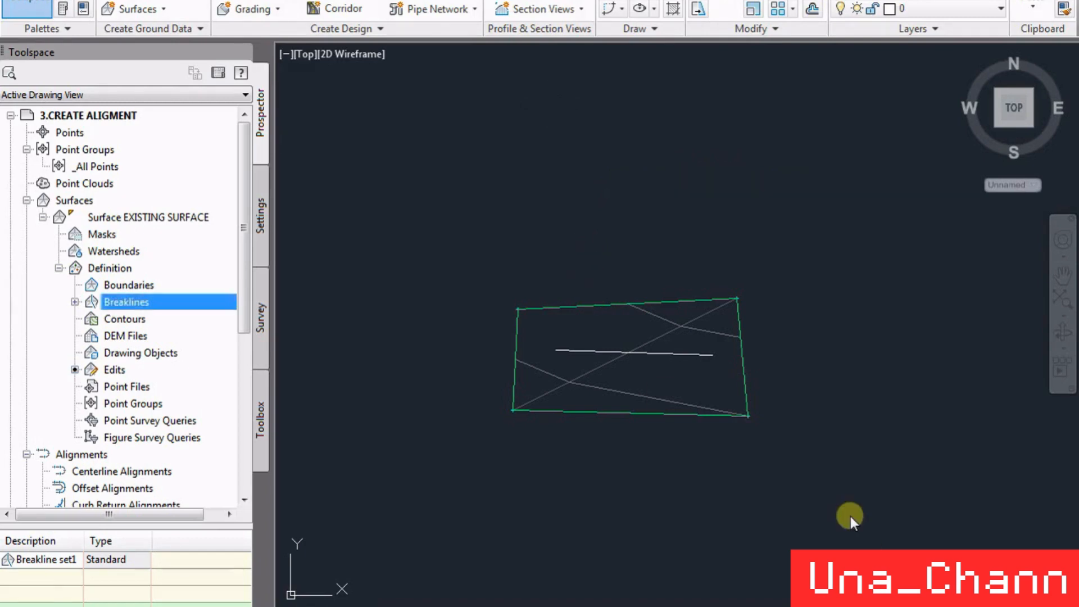
click(699, 353)
key(Delete)
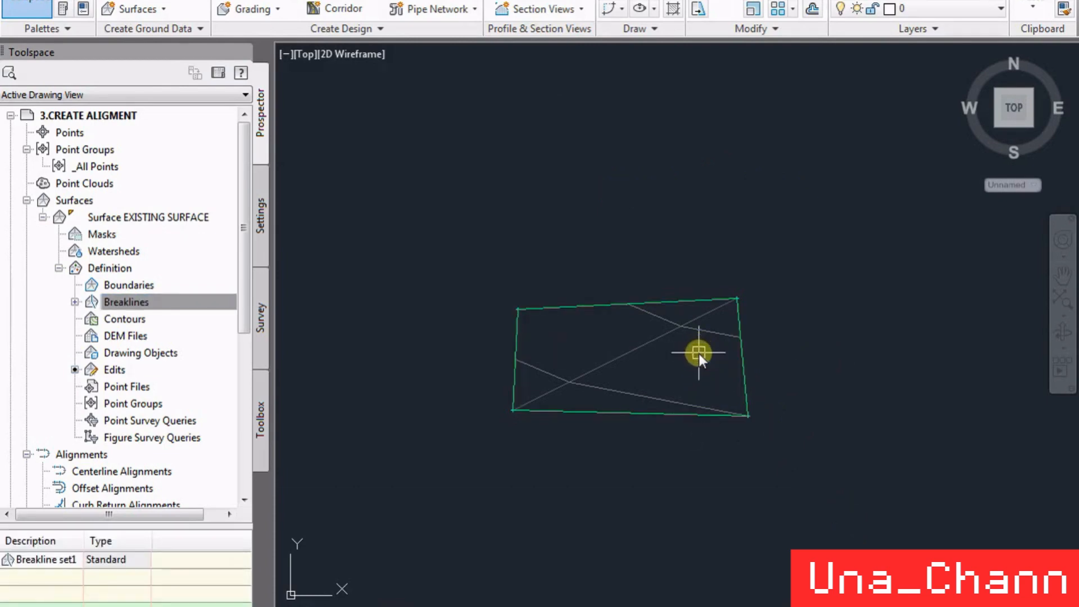
- Draw a three-segment zigzag polyline across the surface from its lower-left area to near its right edge
scroll(548, 373, up, 5)
scroll(400, 431, down, 5)
click(388, 440)
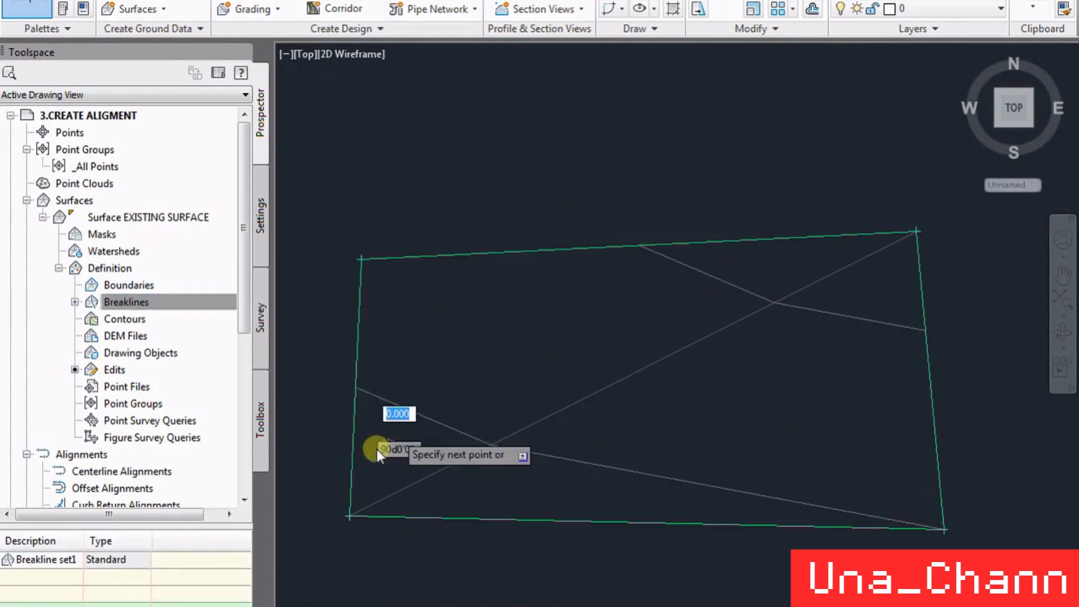
click(584, 349)
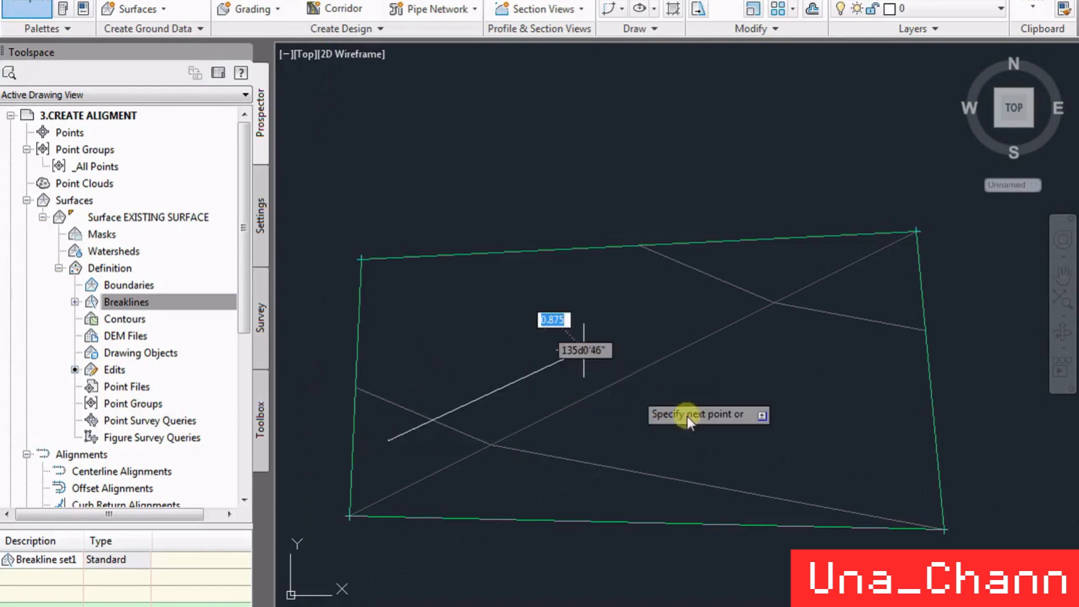
click(745, 447)
click(890, 355)
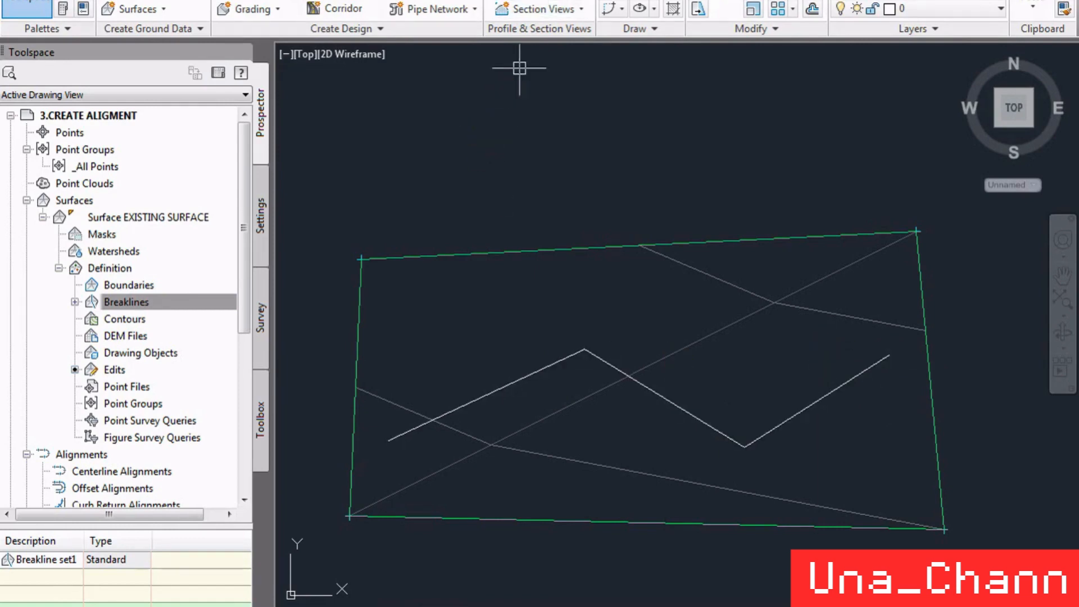
key(alt+a)
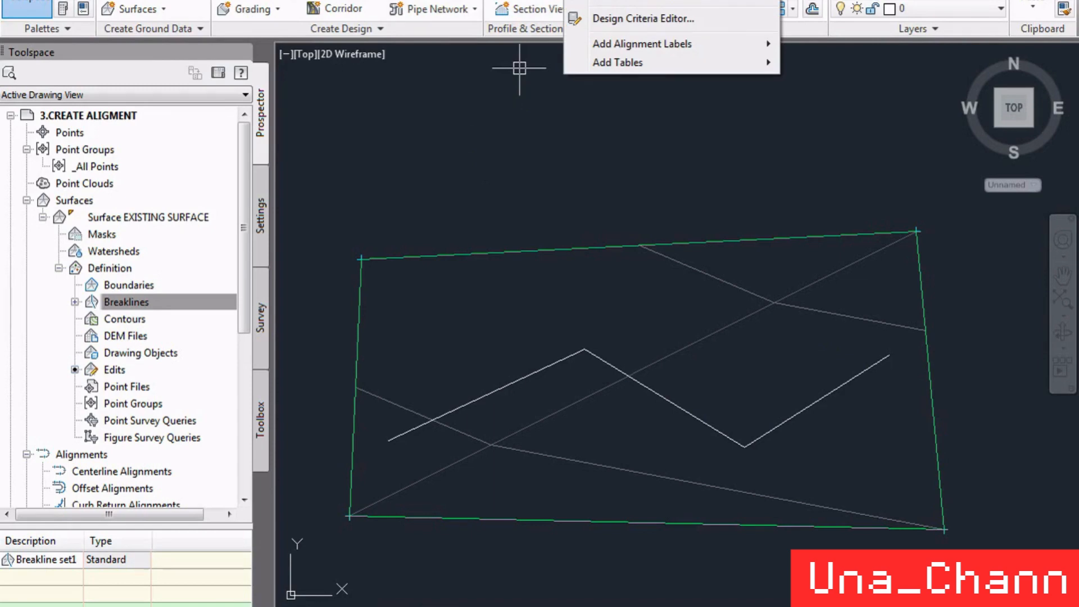
key(Escape)
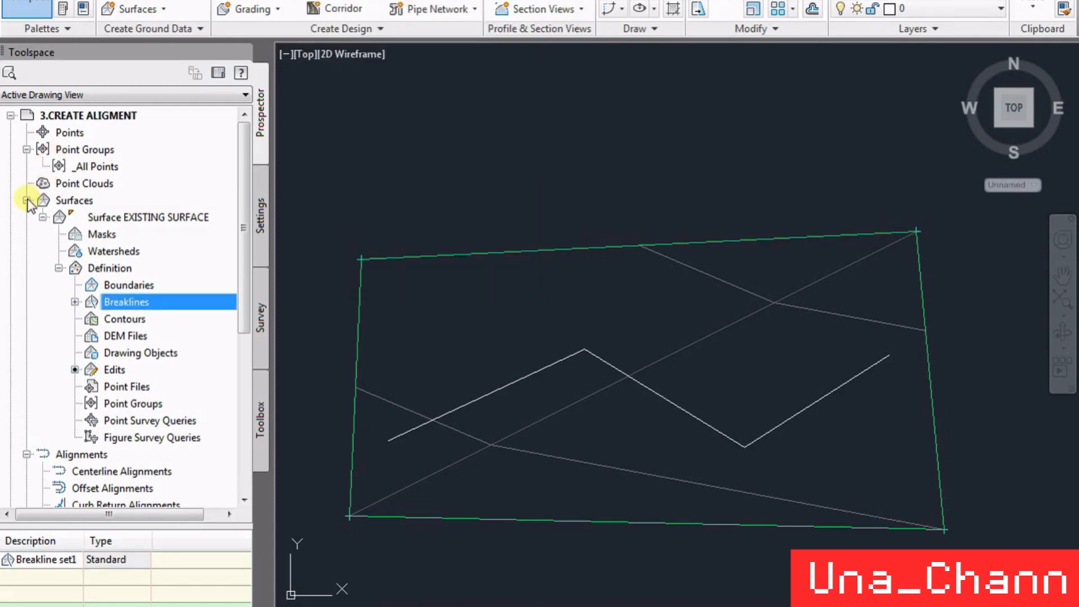
click(27, 200)
right_click(80, 235)
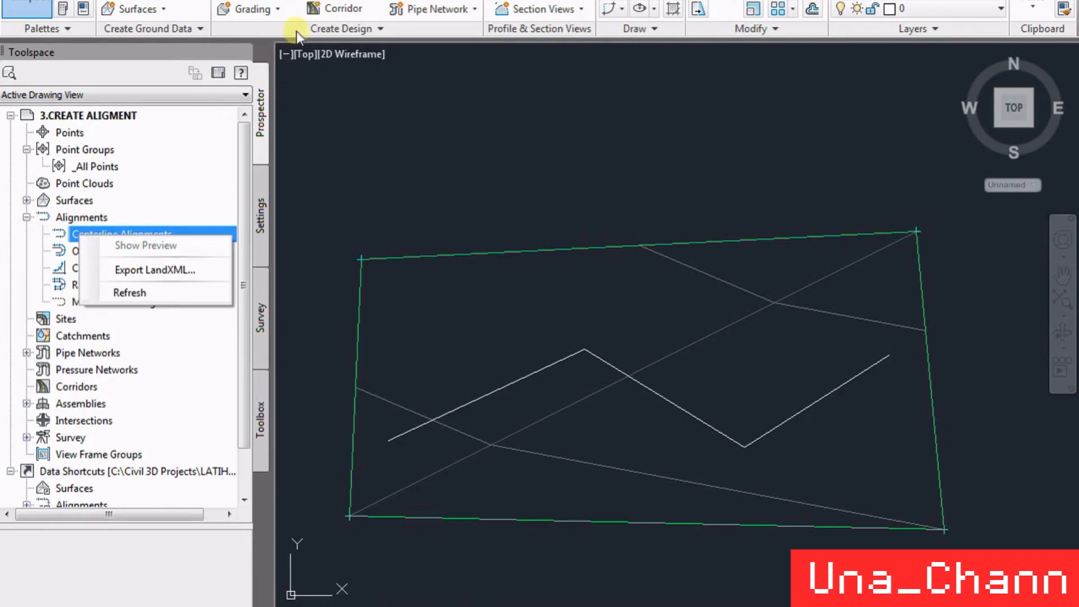
click(328, 3)
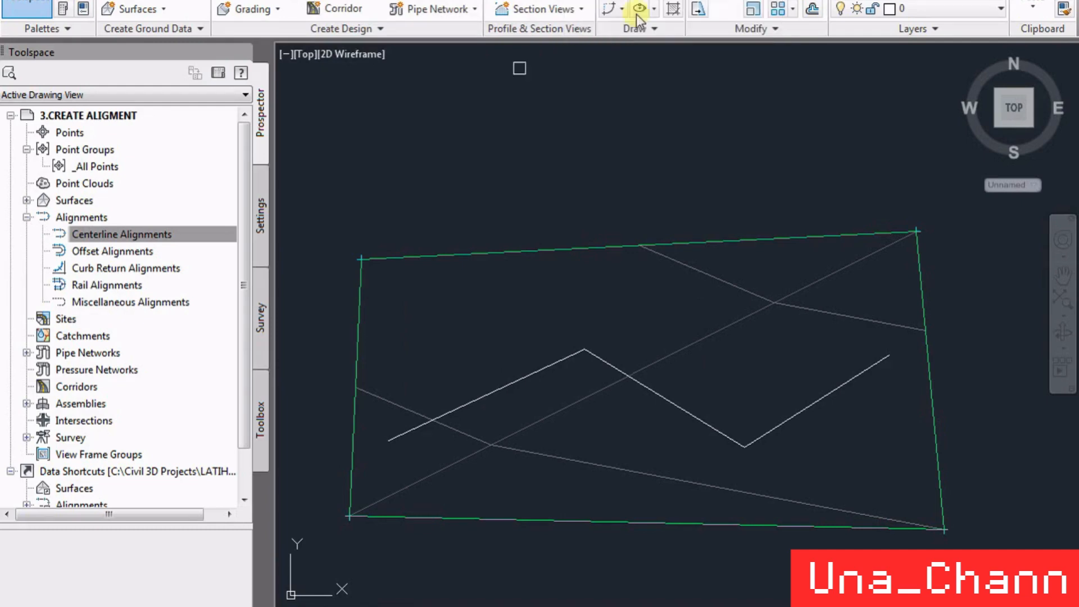
click(539, 373)
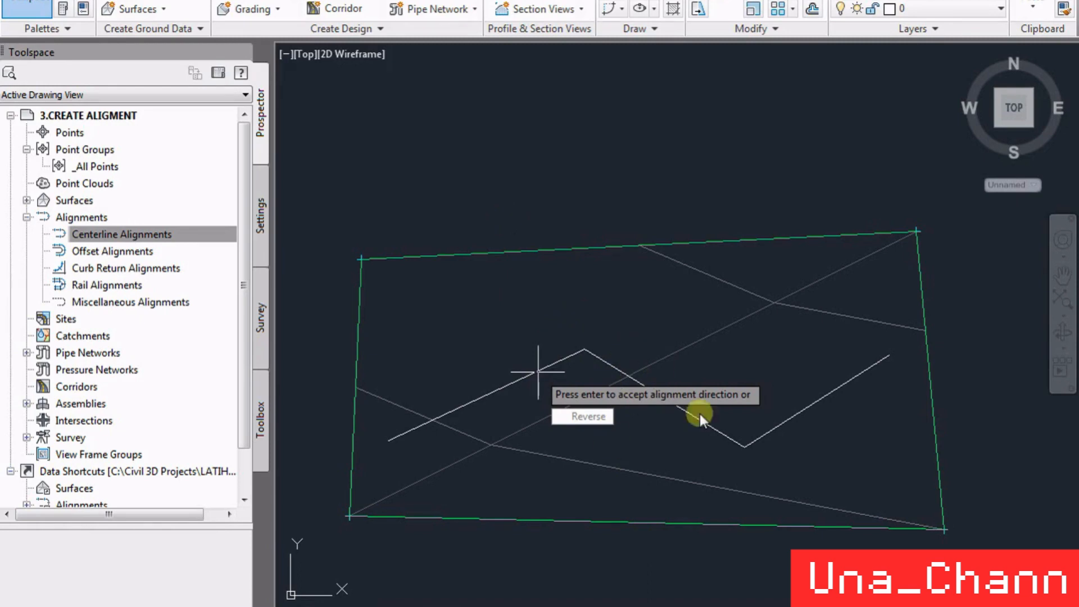
key(Return)
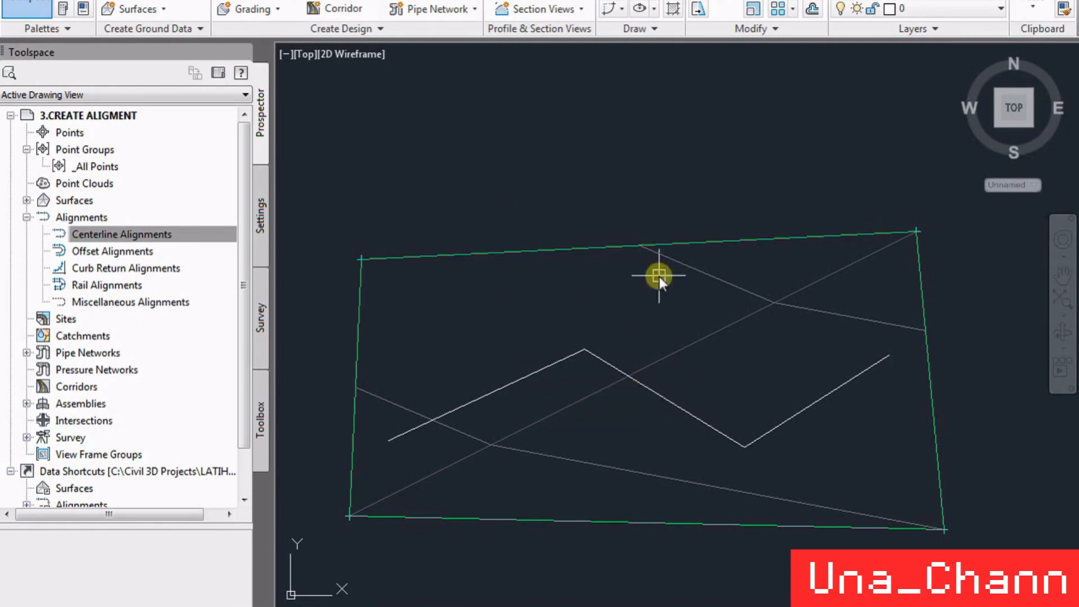
- Start creating an alignment from the zigzag polyline, accepting its west-to-east direction without reversing it
click(574, 1)
click(644, 2)
click(418, 430)
key(Return)
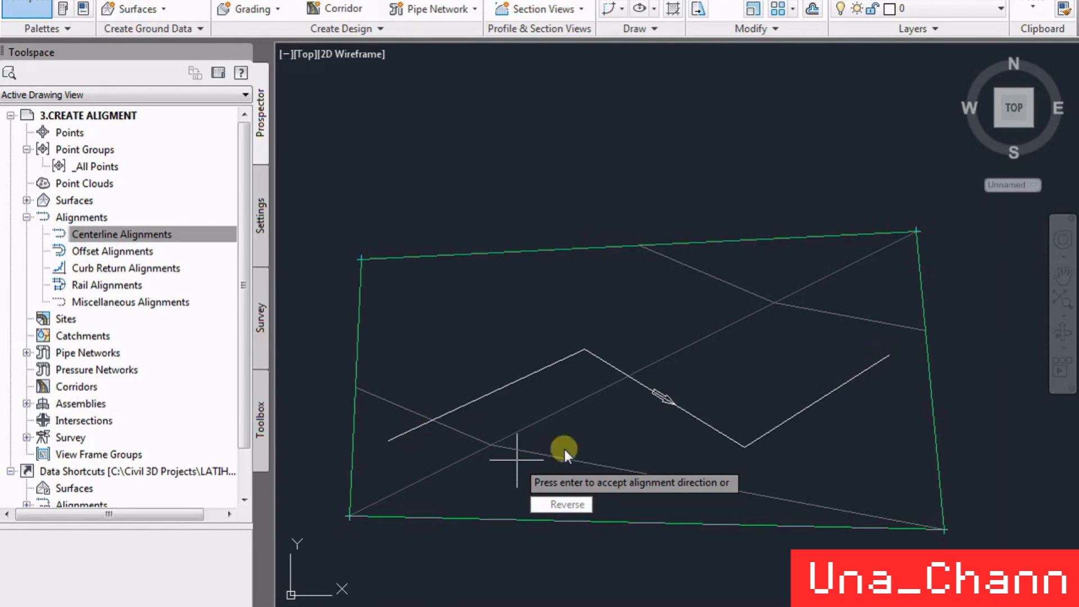
text(R)
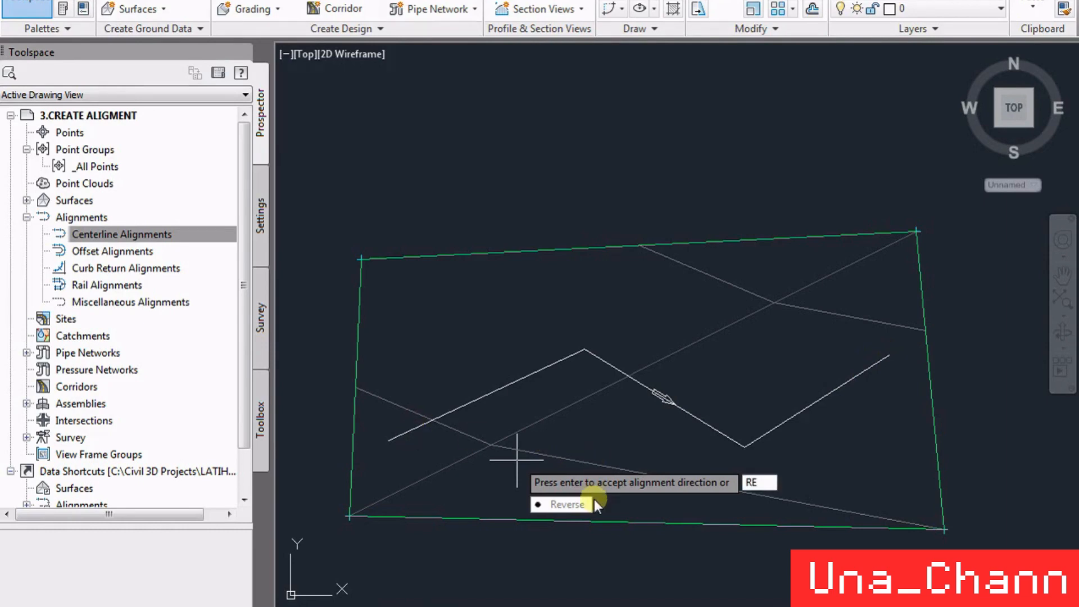
key(BackSpace)
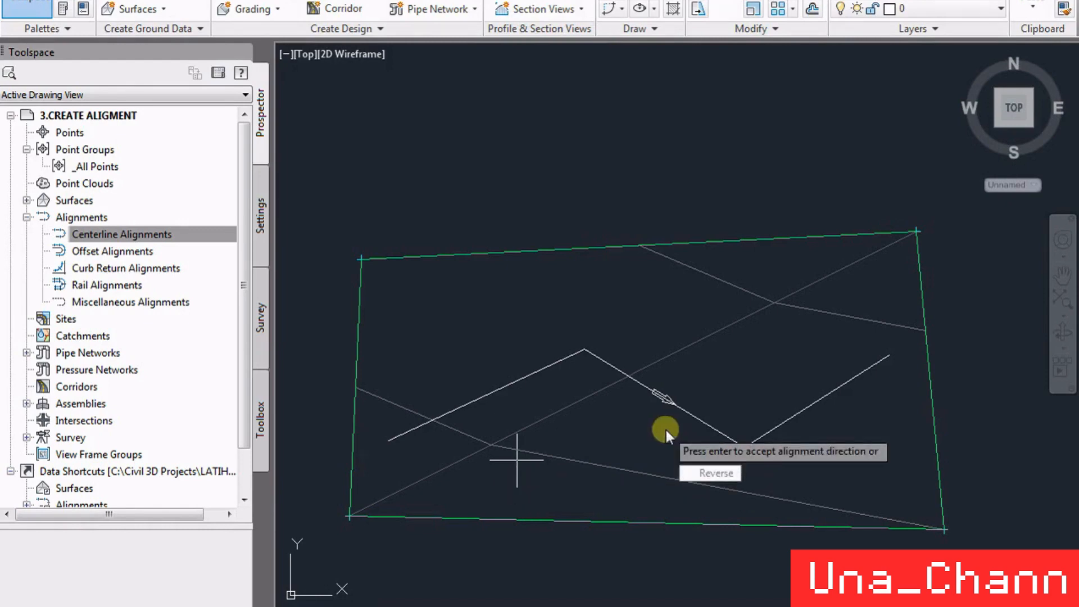
key(Return)
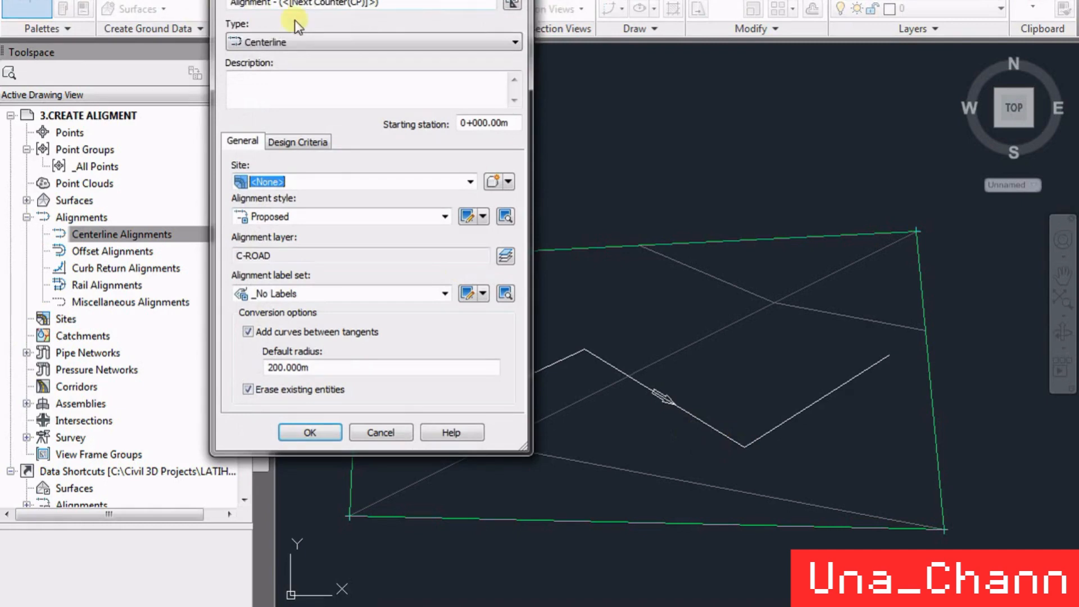
- Name the centerline alignment Alignment - LAT-1 and set the default curve radius to 50 m
drag(387, 3, 278, 4)
text(LAT)
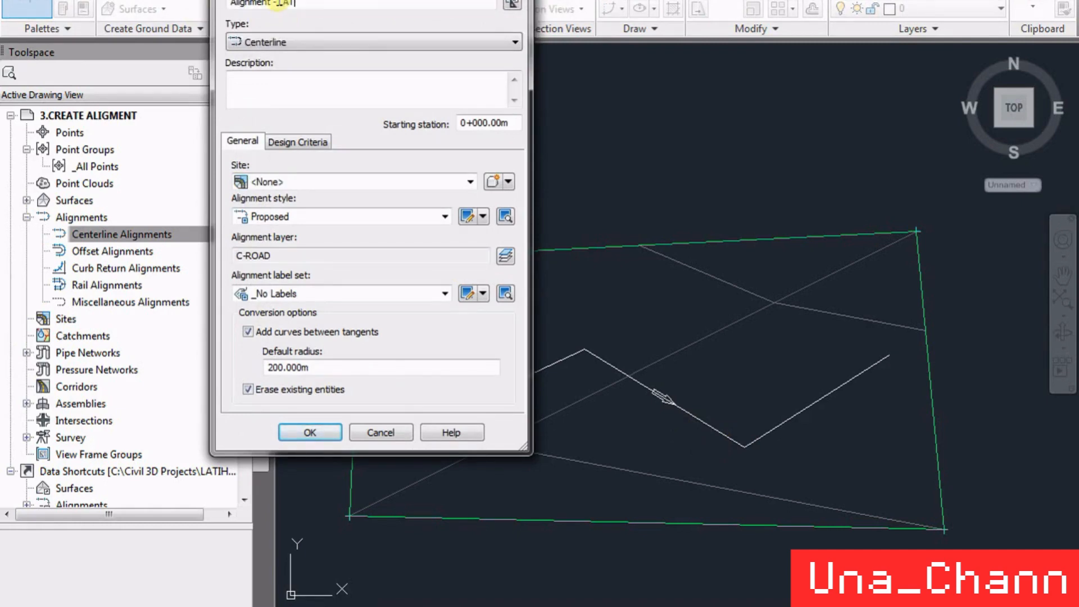
text(-1)
drag(323, 369, 246, 367)
text(50)
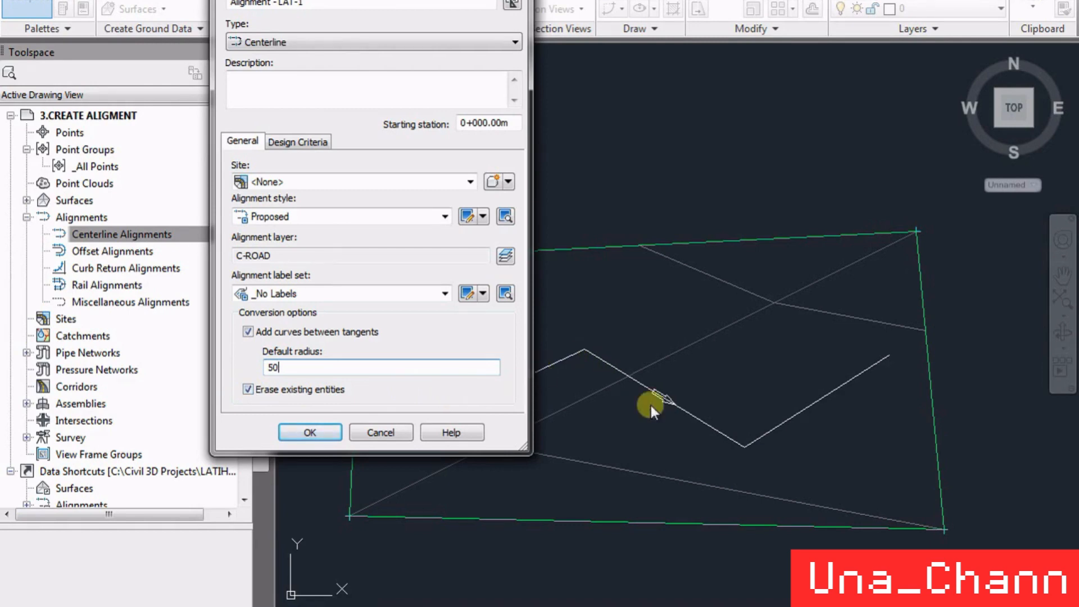
- Keep the Proposed alignment style, choose the All Labels label set, and create the alignment
click(348, 188)
click(337, 200)
click(334, 217)
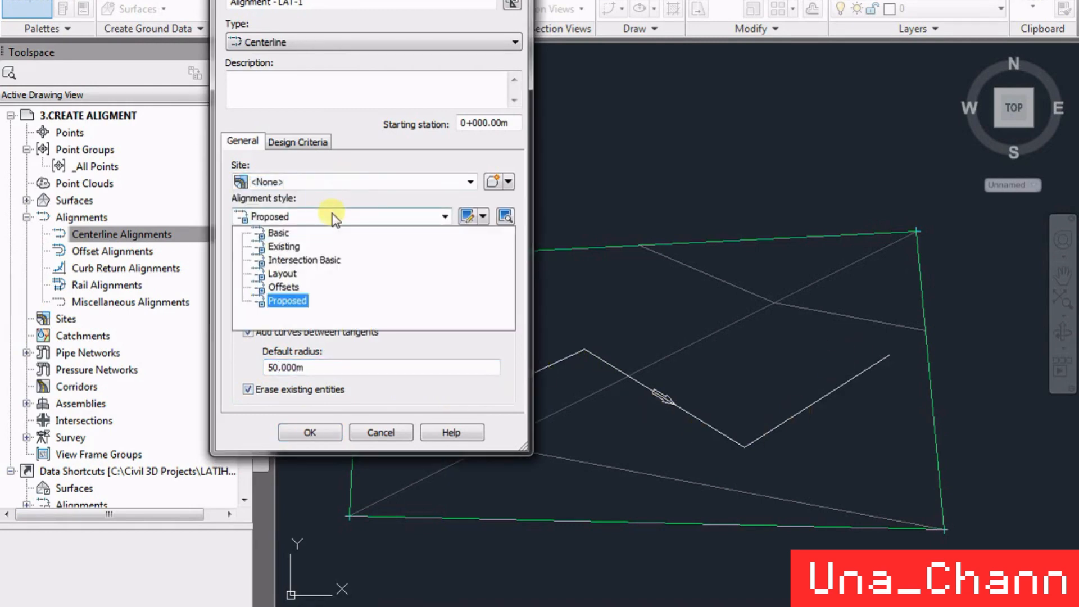
click(335, 218)
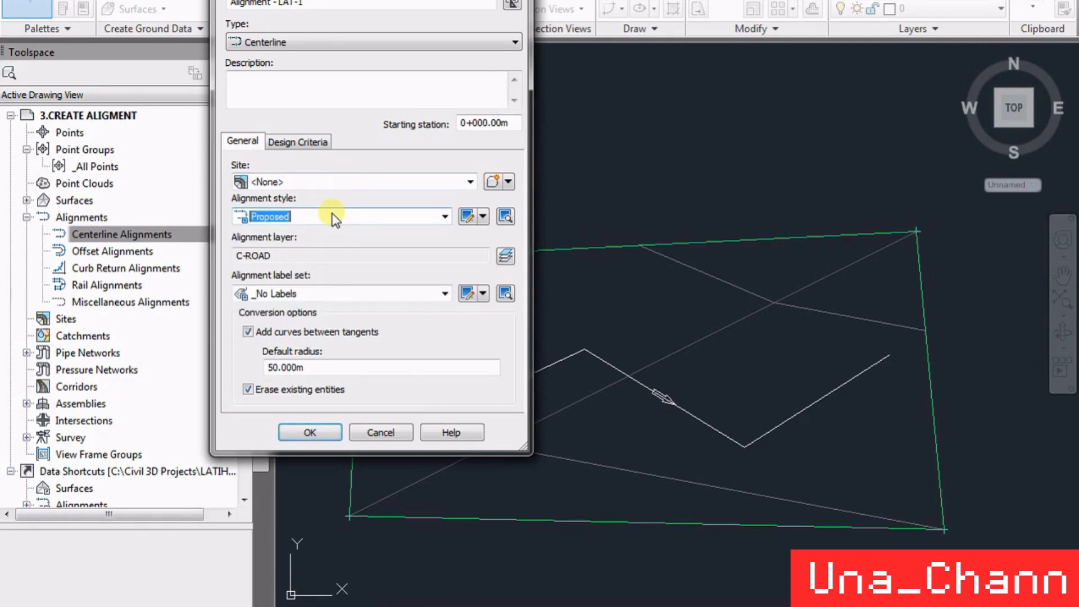
click(323, 294)
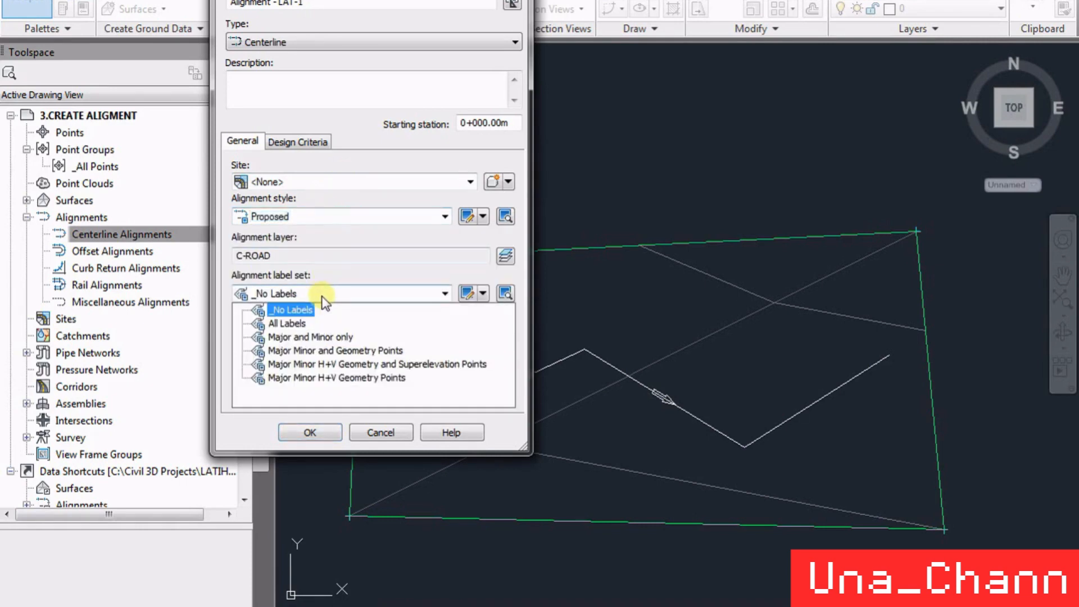
click(301, 322)
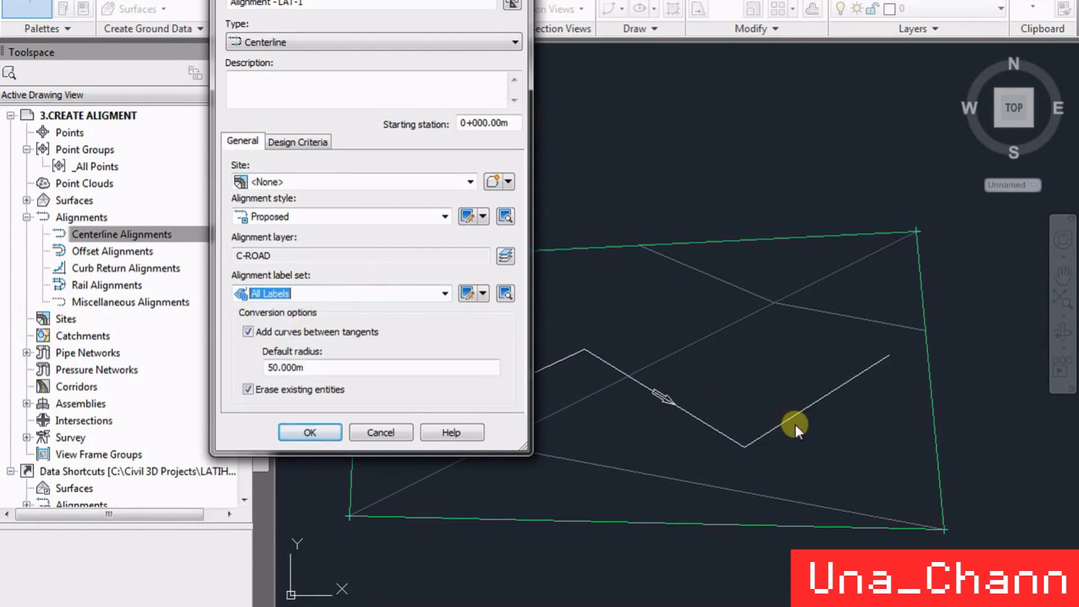
click(329, 434)
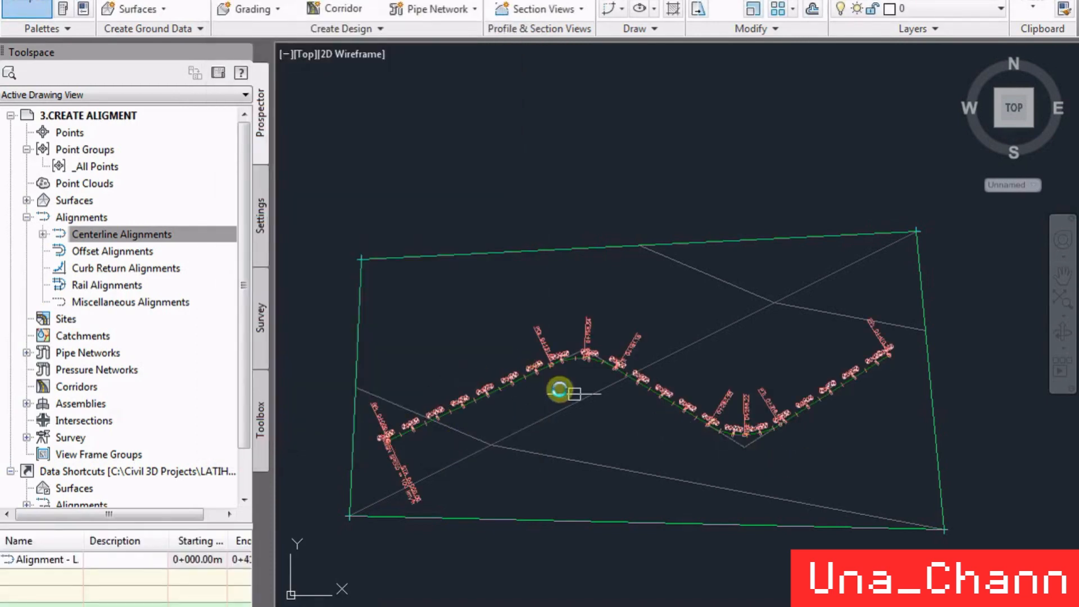
- Enlarge the radius of the alignment's first curve by moving its radius grip away from the intersection point
scroll(558, 368, up, 8)
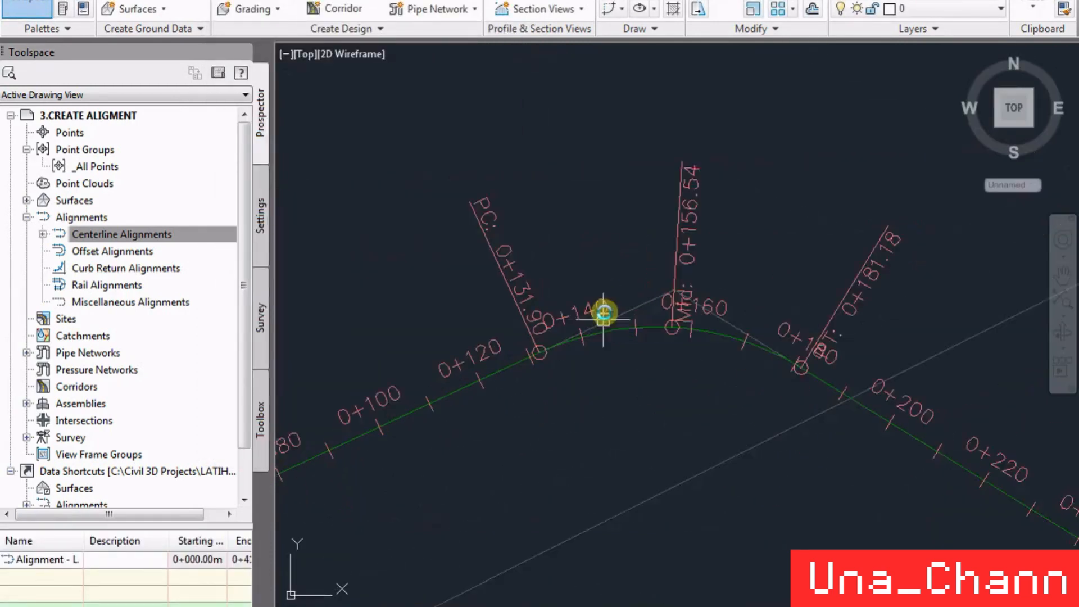
scroll(558, 369, down, 7)
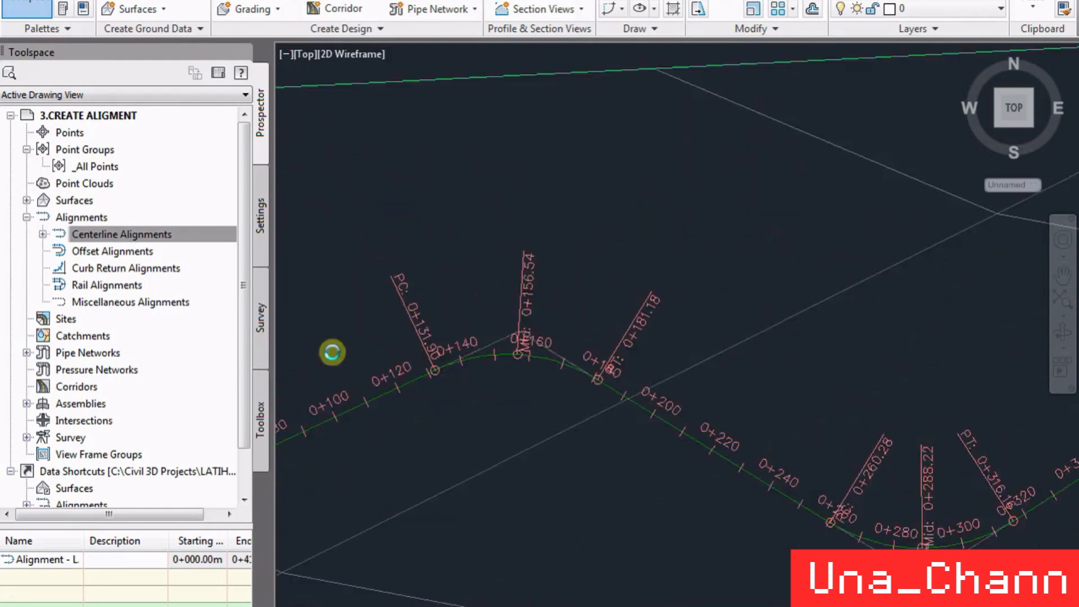
scroll(730, 371, down, 3)
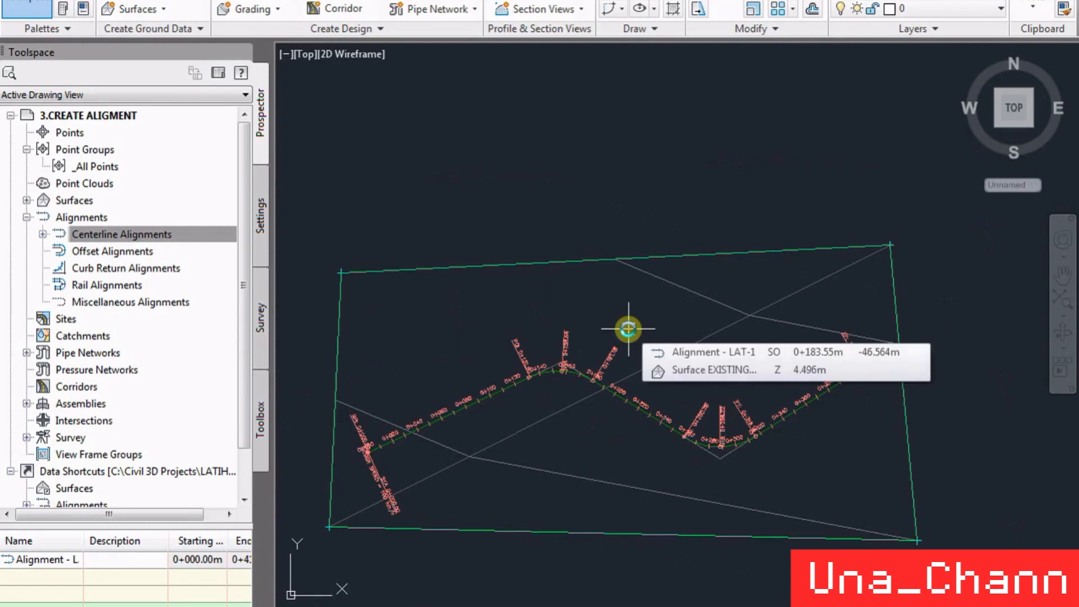
mouse_move(684, 321)
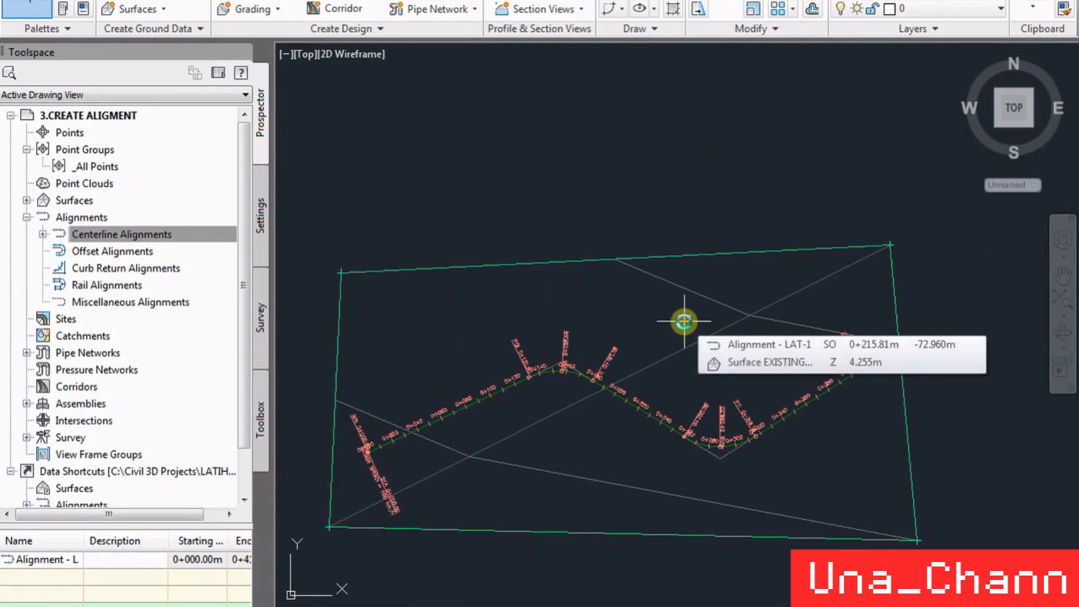
scroll(525, 356, up, 6)
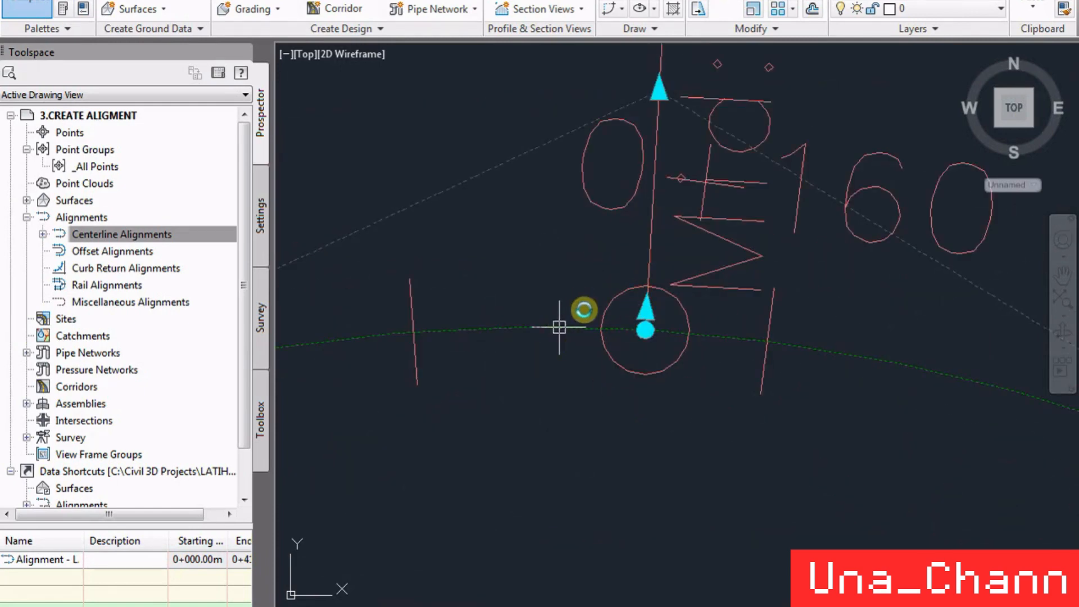
scroll(583, 311, down, 1)
click(675, 368)
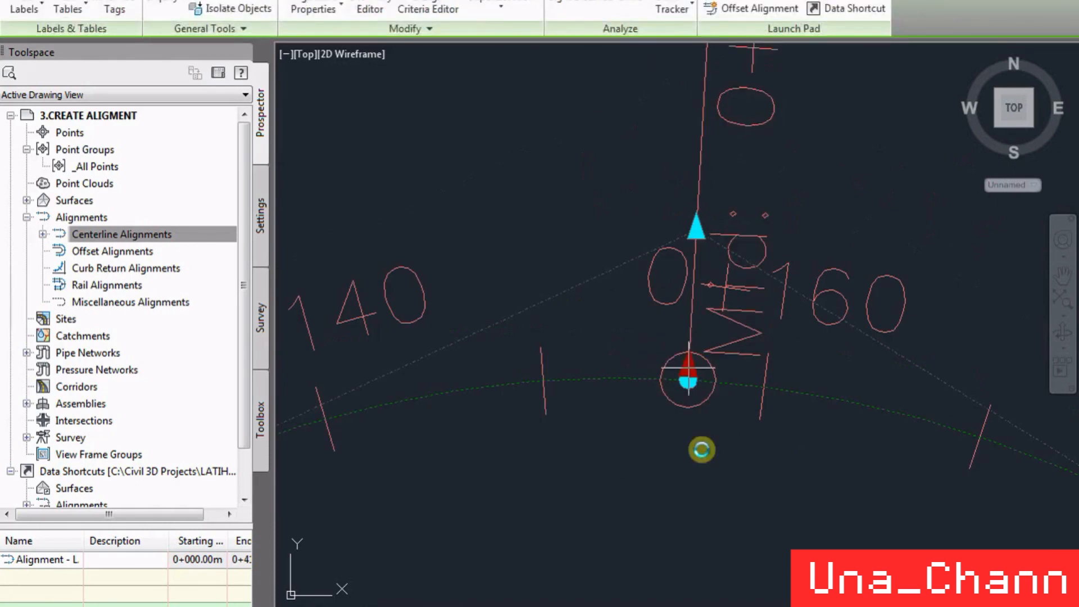
click(695, 472)
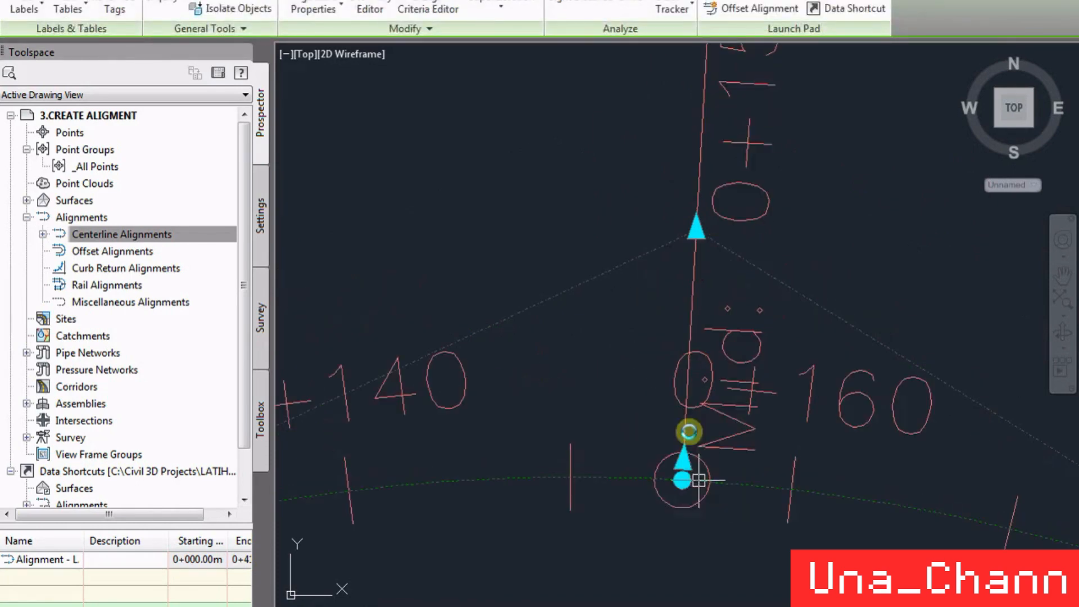
- Enlarge the radius of the alignment's second curve by moving its radius grip away from the intersection point, and deselect the alignment
scroll(540, 269, down, 4)
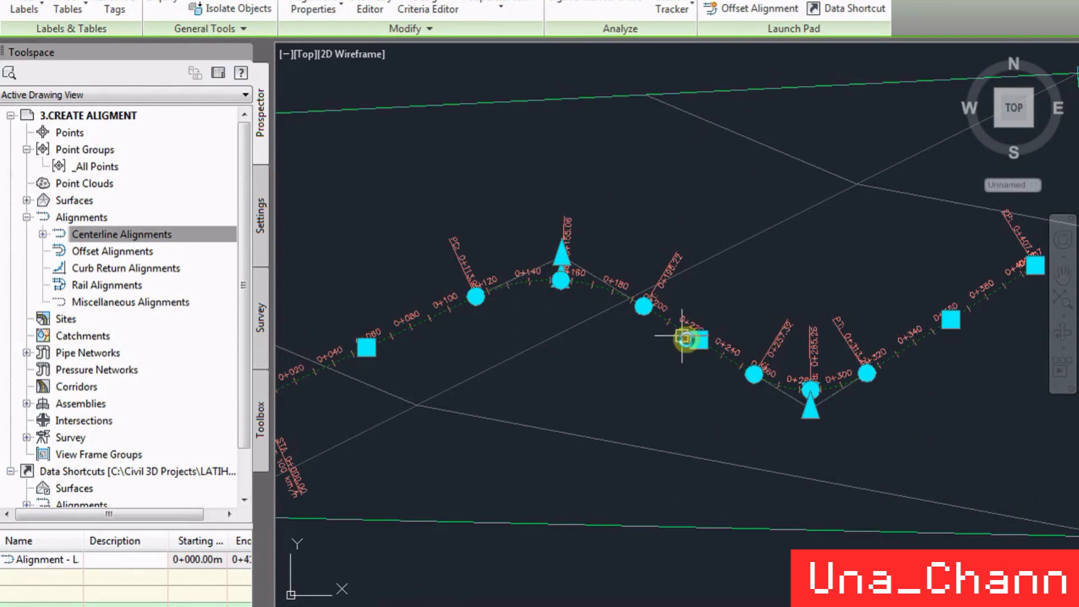
scroll(809, 383, up, 8)
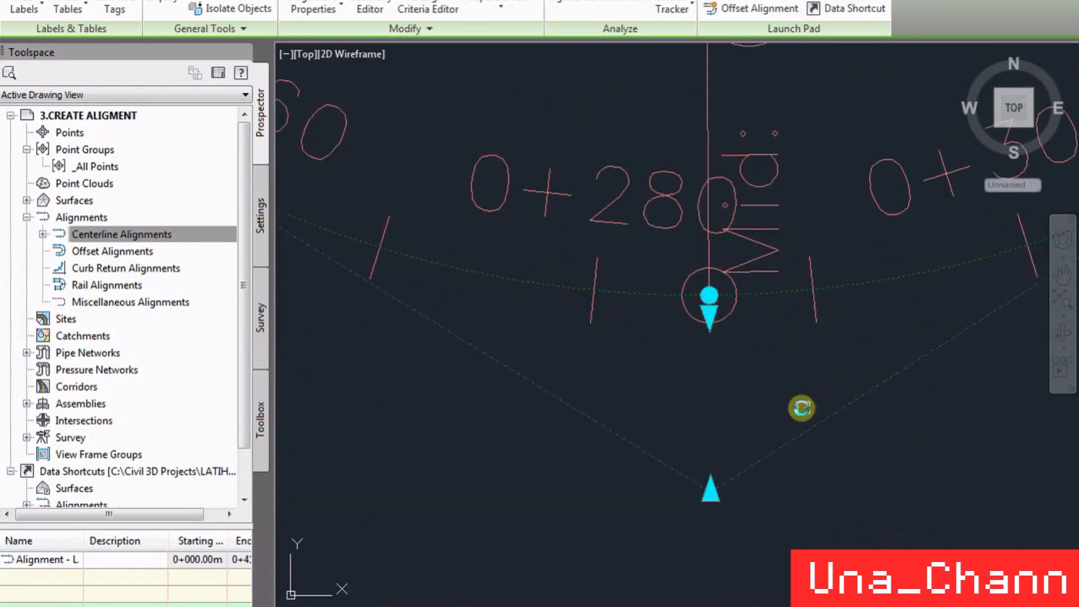
click(709, 315)
scroll(703, 304, down, 2)
click(687, 196)
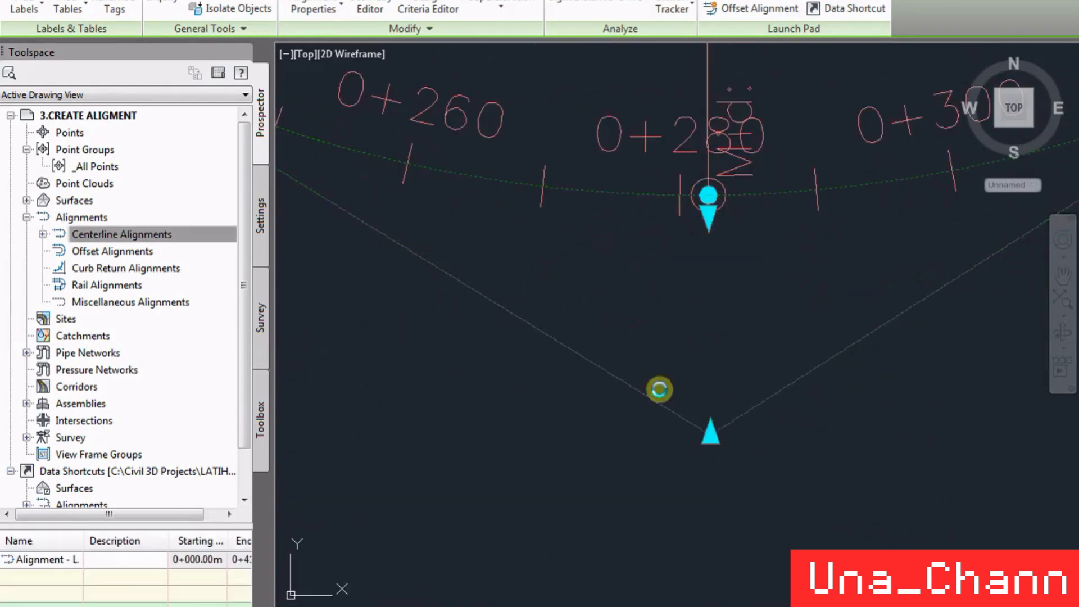
scroll(689, 401, down, 4)
key(Escape)
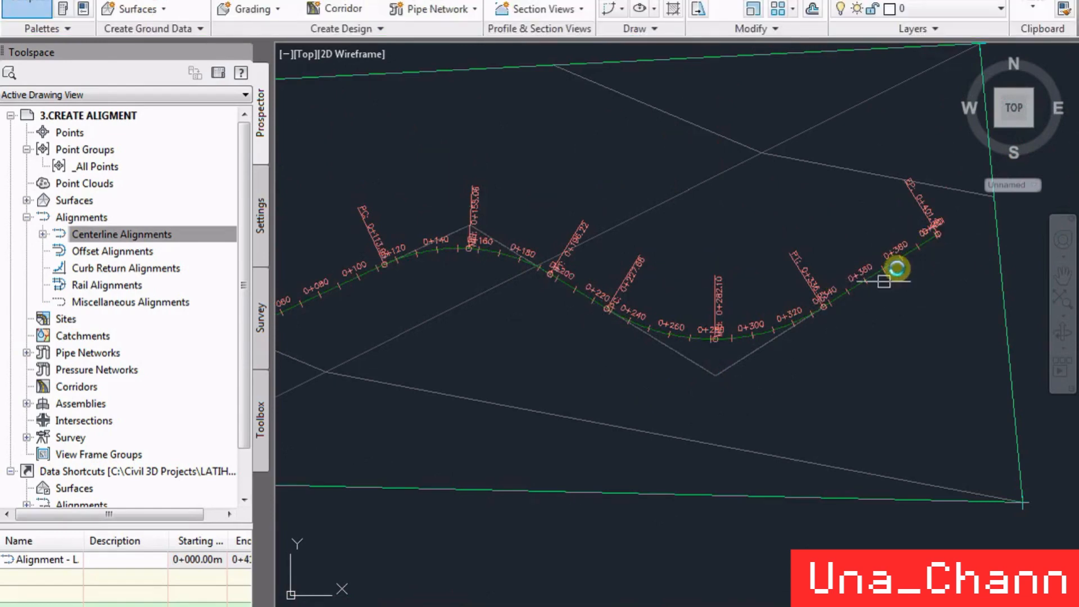
- Enlarge the first curve further by moving its midpoint grip until its end meets the start of the second curve
scroll(919, 238, up, 8)
scroll(894, 276, down, 7)
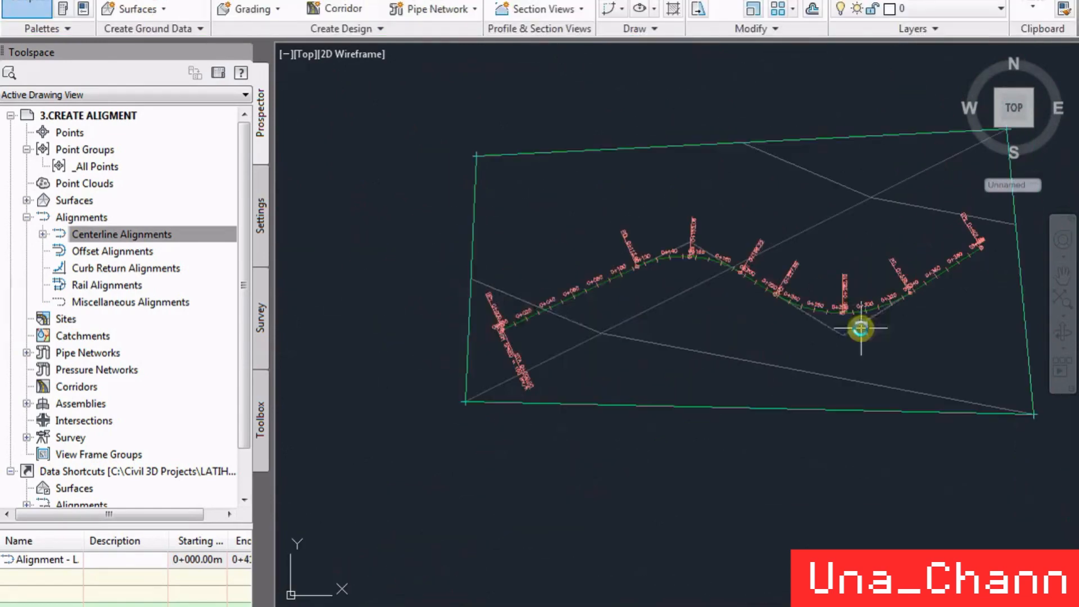
scroll(699, 245, up, 3)
scroll(699, 245, up, 3)
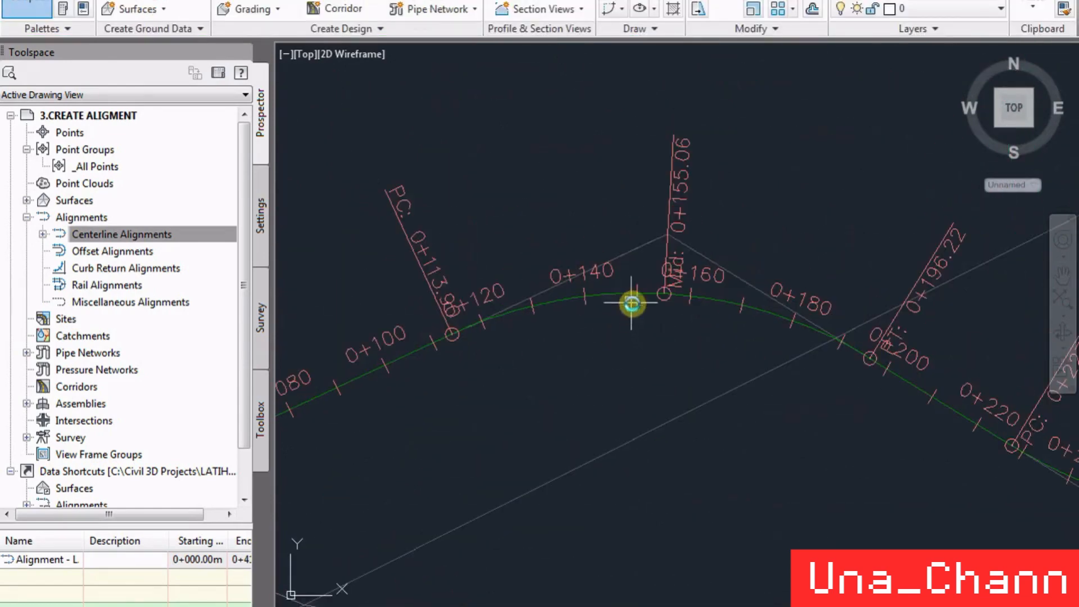
click(667, 298)
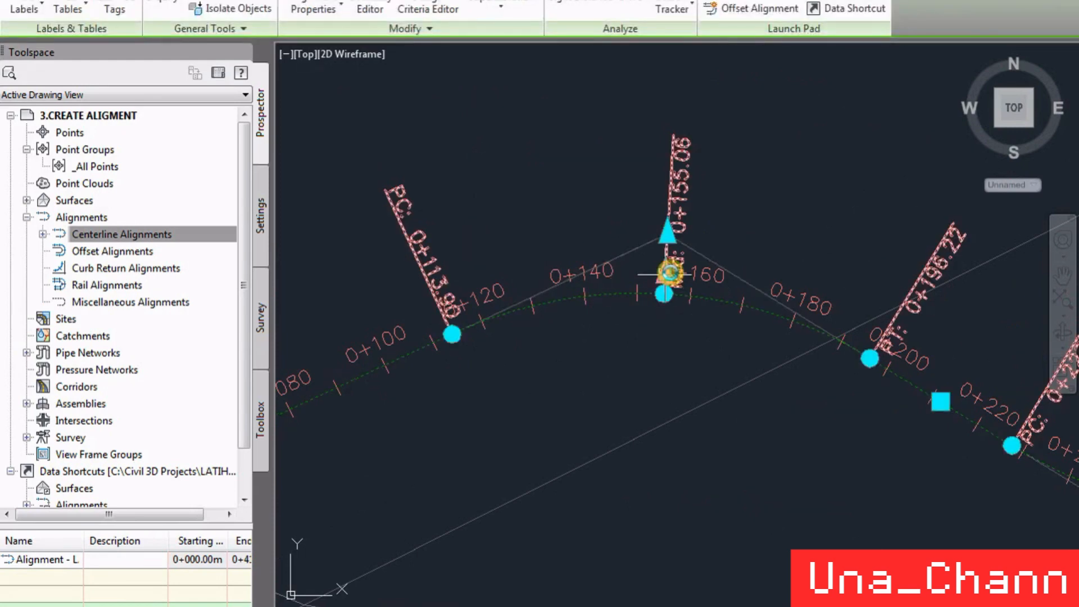
click(666, 296)
click(662, 333)
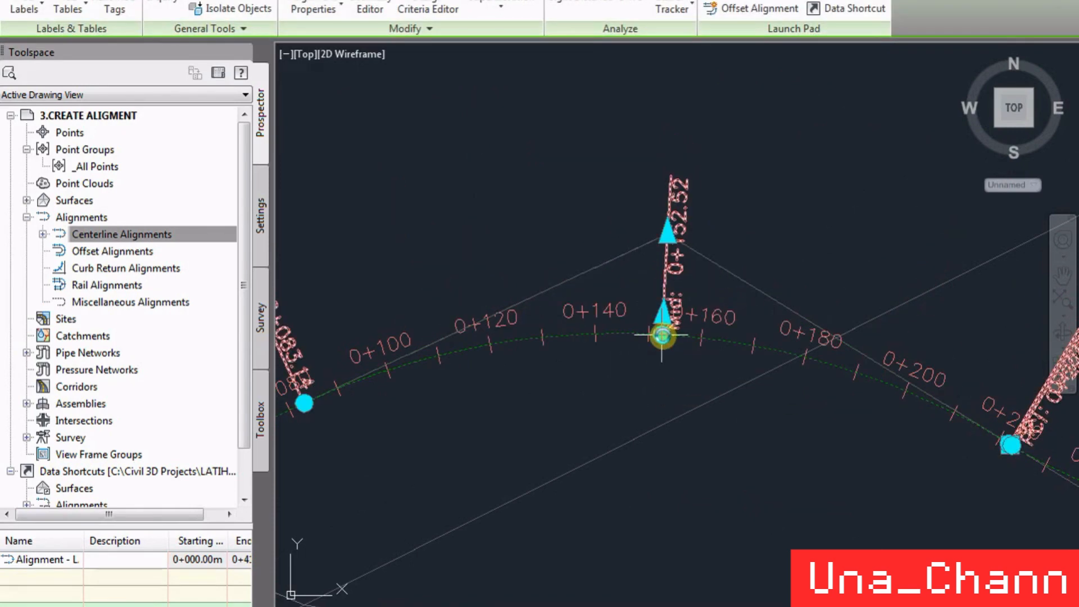
key(Escape)
scroll(748, 279, down, 5)
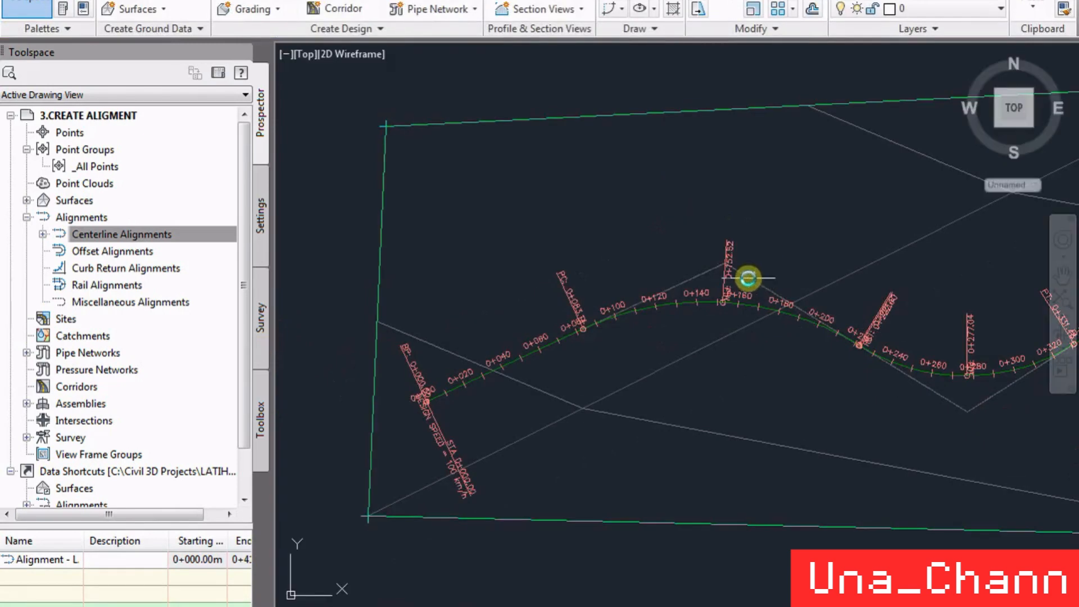
scroll(834, 346, up, 4)
scroll(840, 346, down, 3)
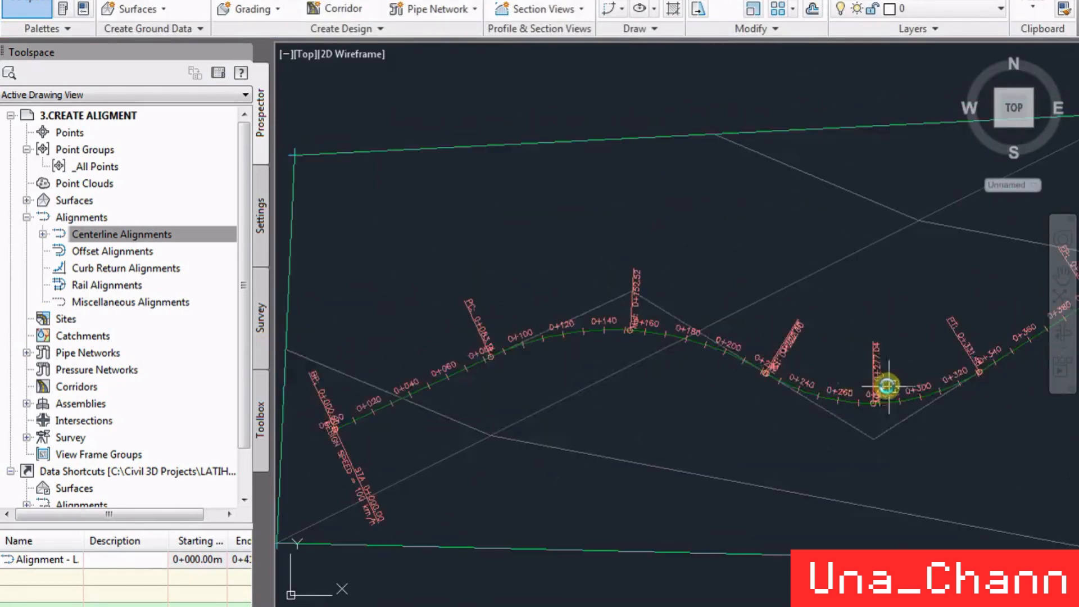
scroll(666, 310, up, 3)
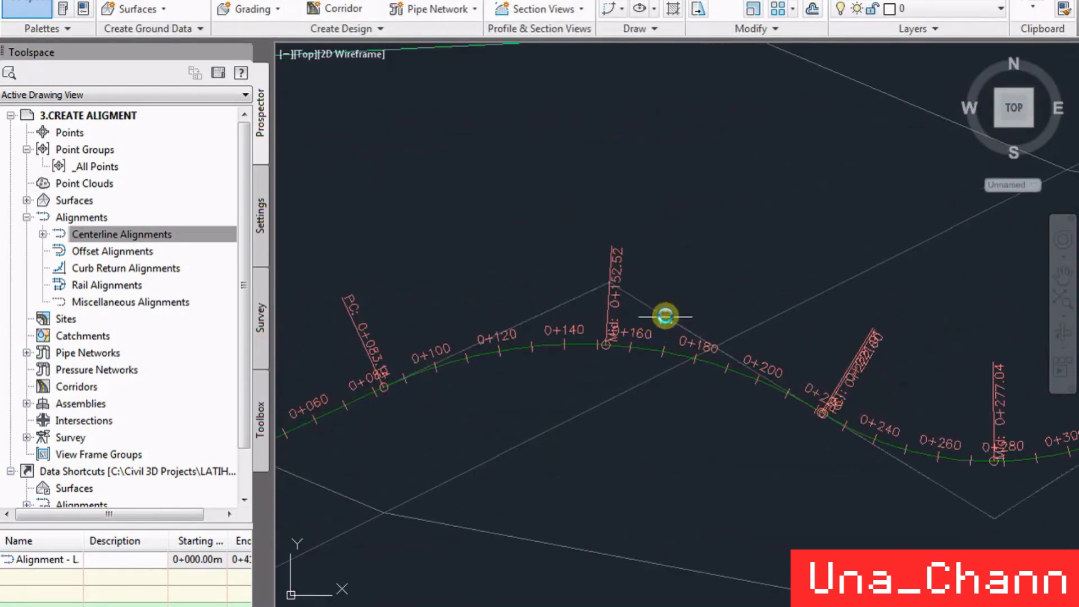
click(641, 352)
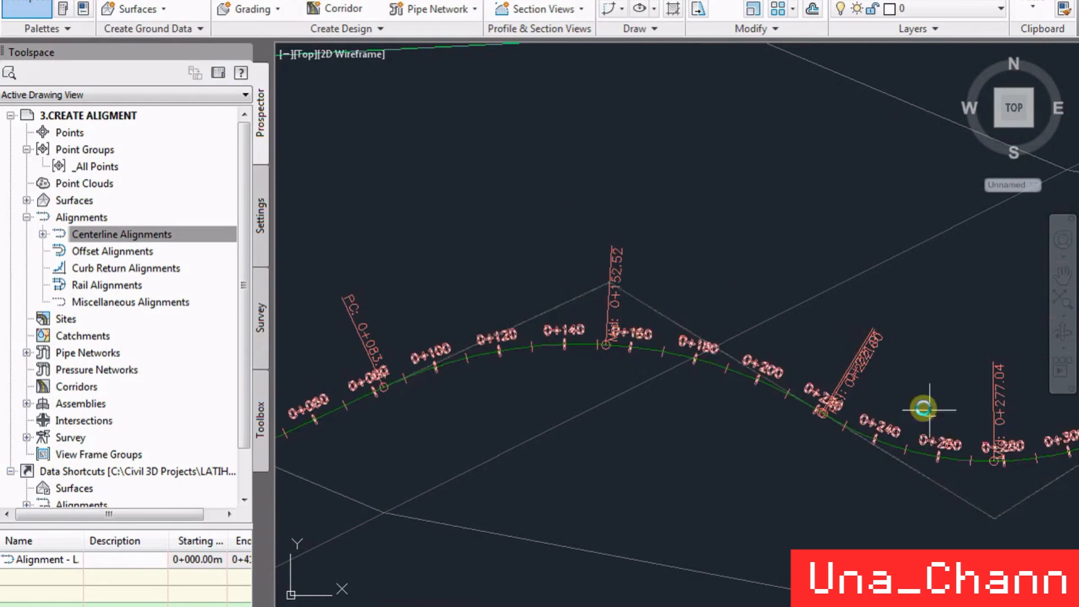
key(Escape)
mouse_move(1000, 458)
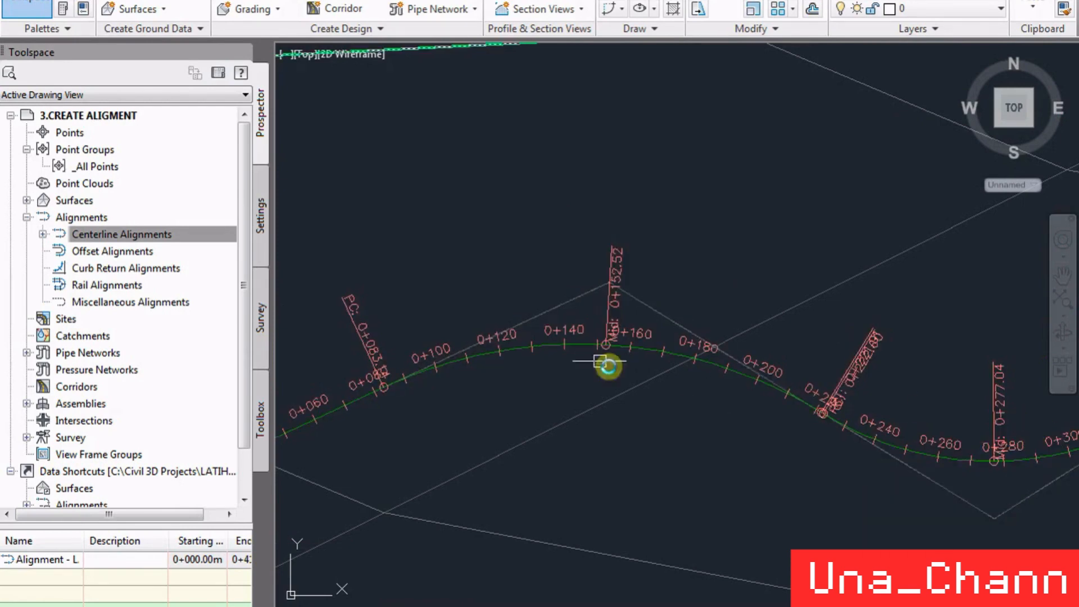
- Reduce the first curve's radius by moving its midpoint grip toward the intersection point, and deselect the alignment
scroll(538, 332, up, 5)
click(748, 373)
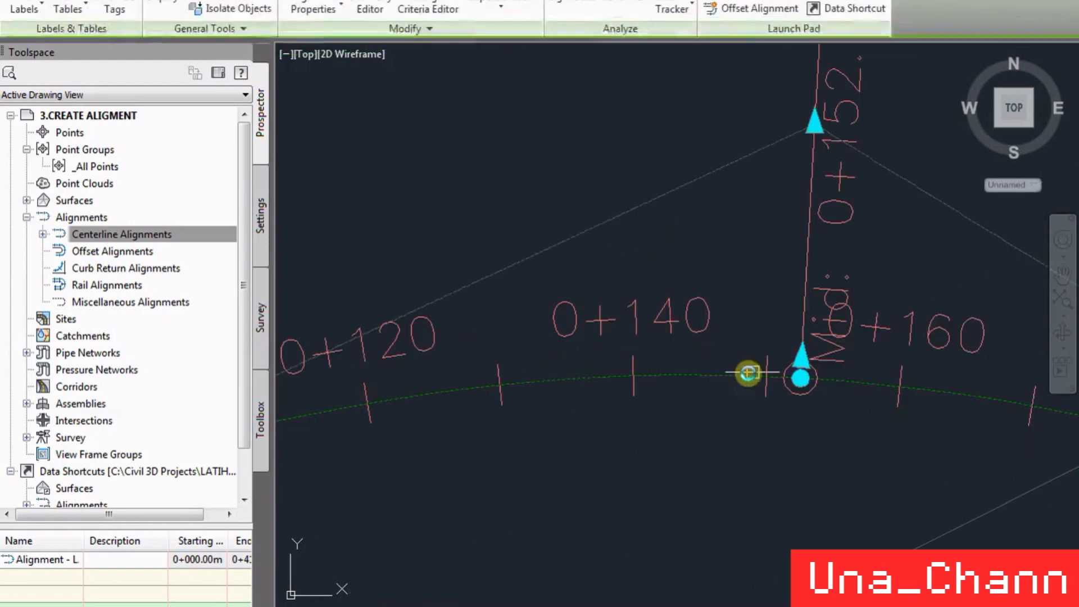
click(801, 374)
click(804, 285)
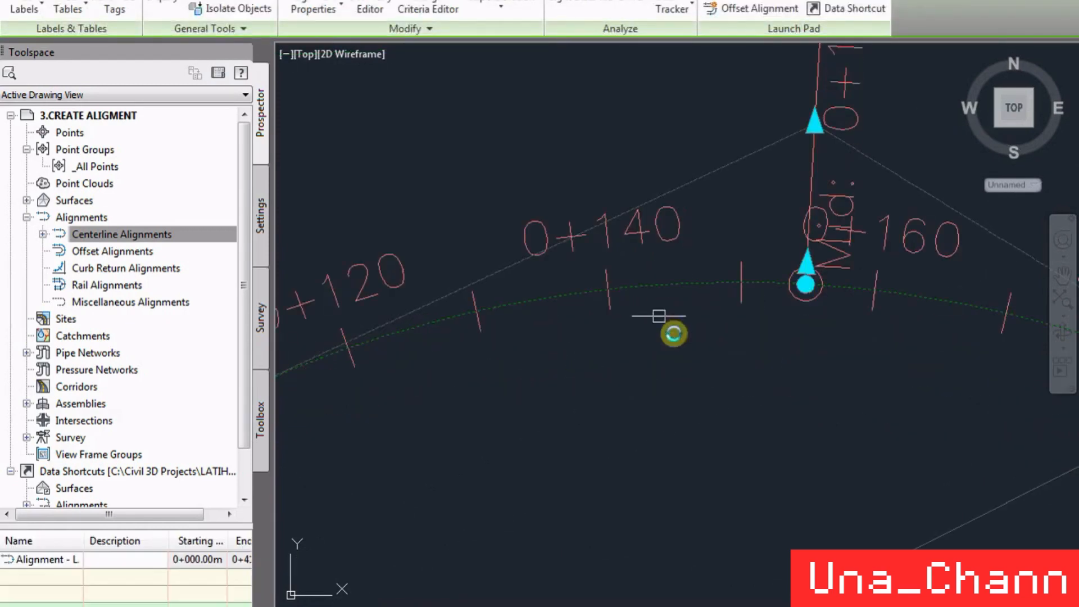
scroll(746, 269, down, 5)
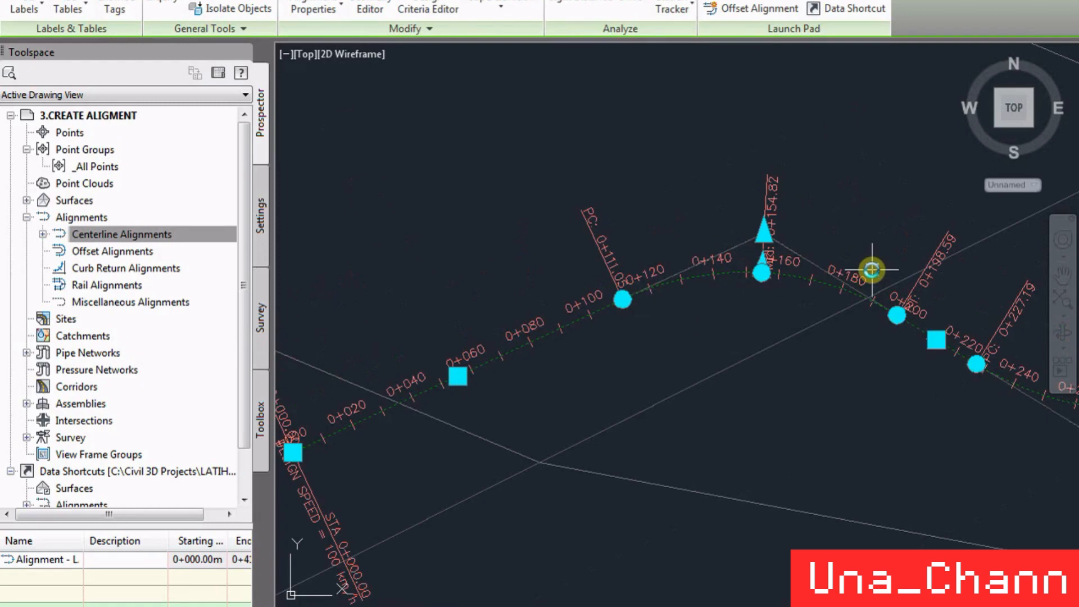
key(Escape)
scroll(484, 338, down, 2)
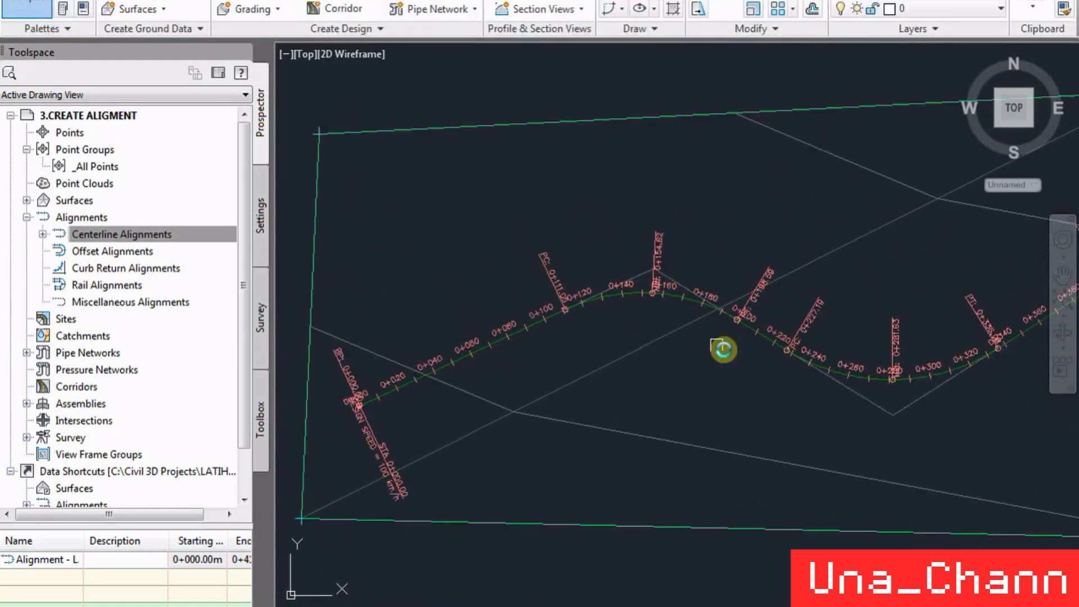
scroll(653, 305, up, 6)
click(583, 256)
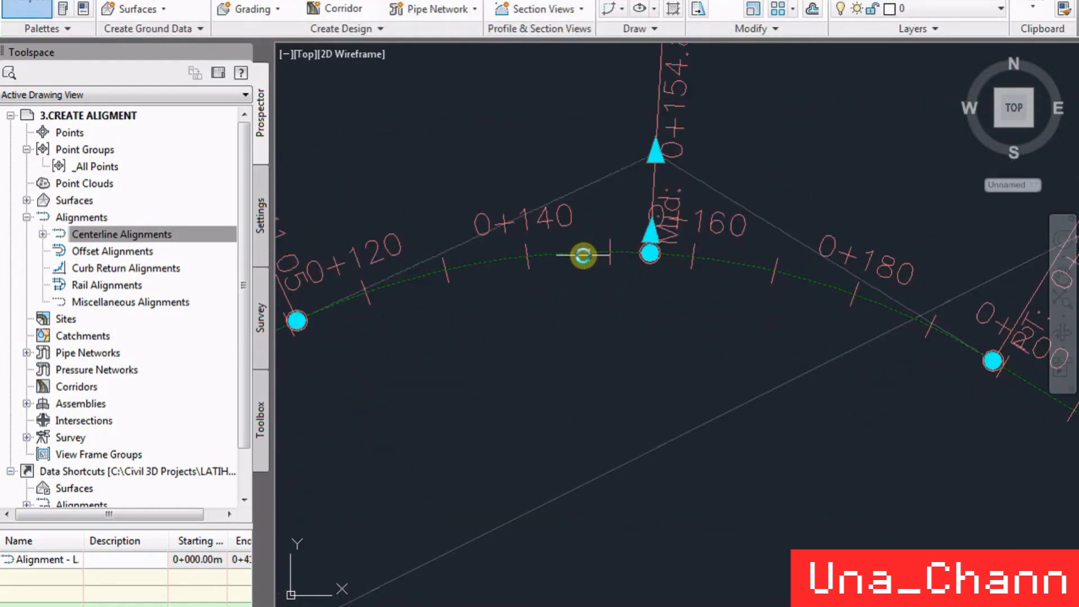
scroll(585, 256, down, 4)
scroll(621, 284, up, 3)
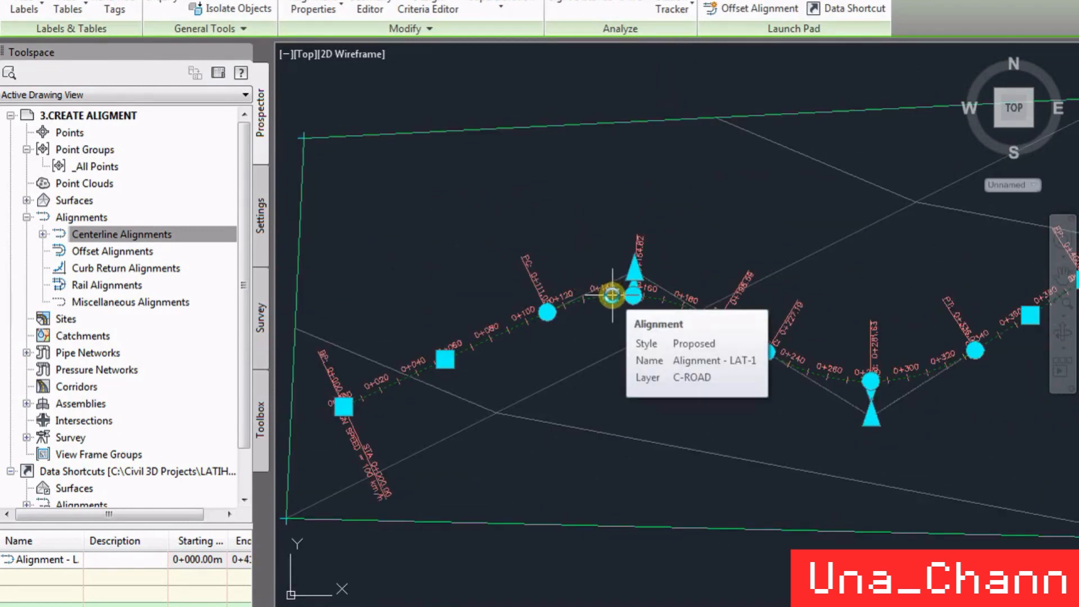
scroll(611, 294, up, 5)
key(Escape)
click(569, 274)
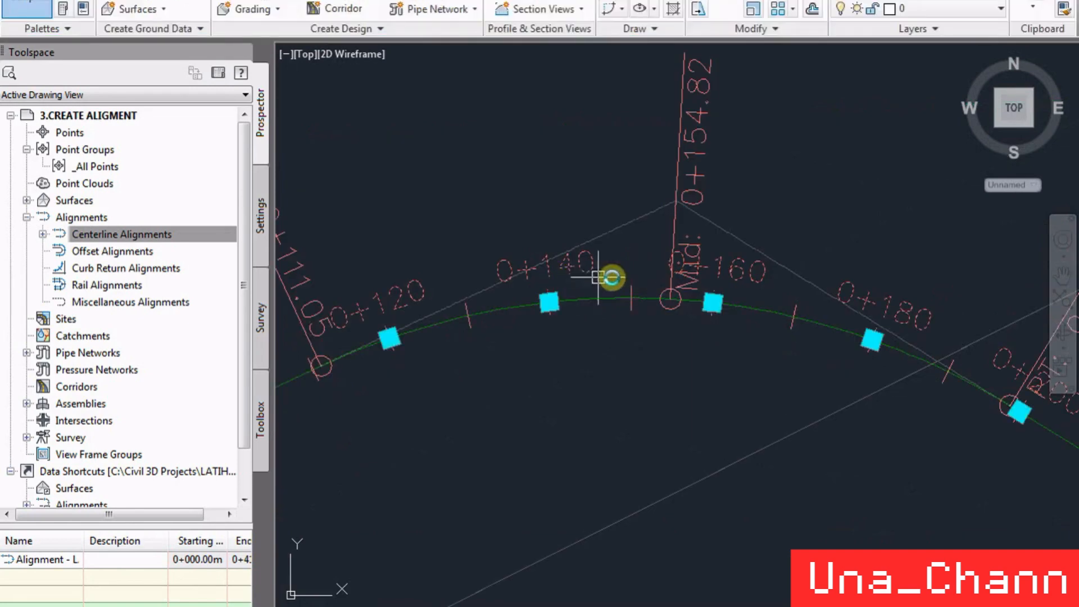
scroll(629, 231, down, 3)
scroll(621, 256, up, 4)
key(Escape)
- Open the alignment for geometry editing and display the table of its entities
click(574, 270)
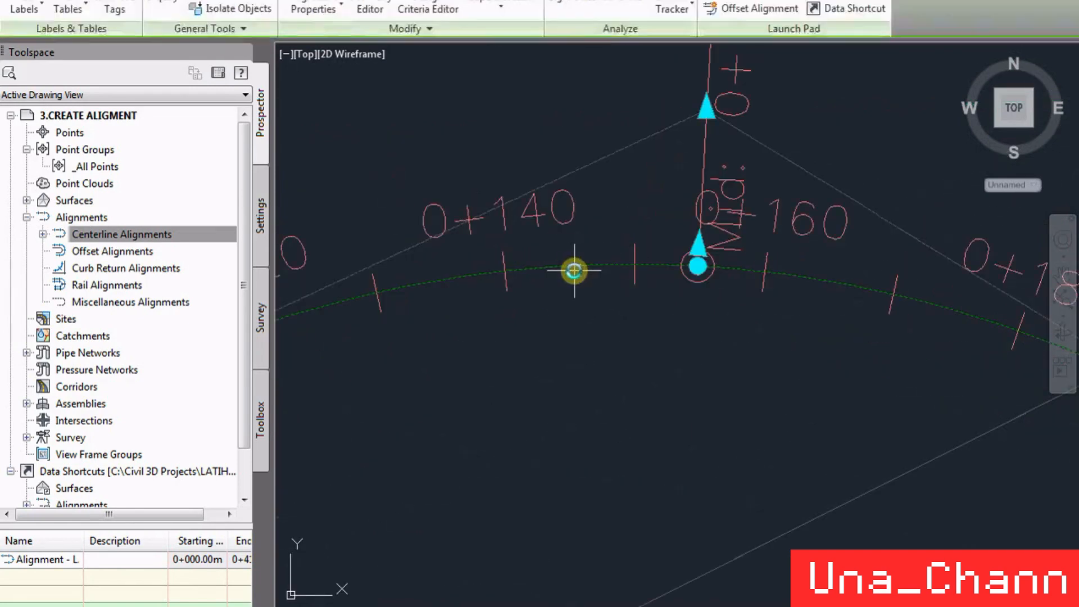
scroll(621, 241, down, 3)
right_click(619, 258)
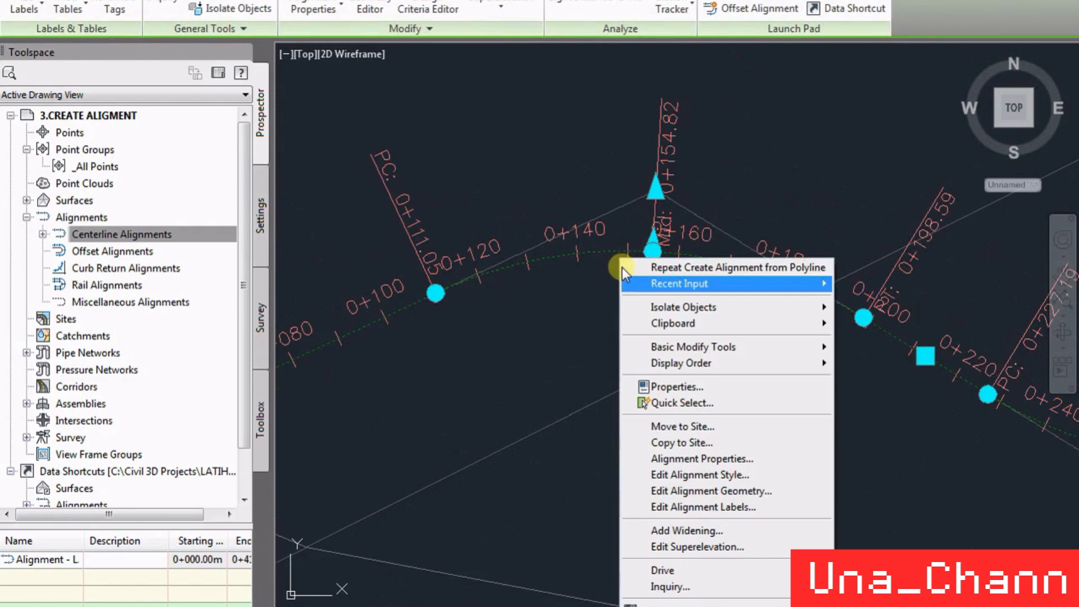
click(703, 493)
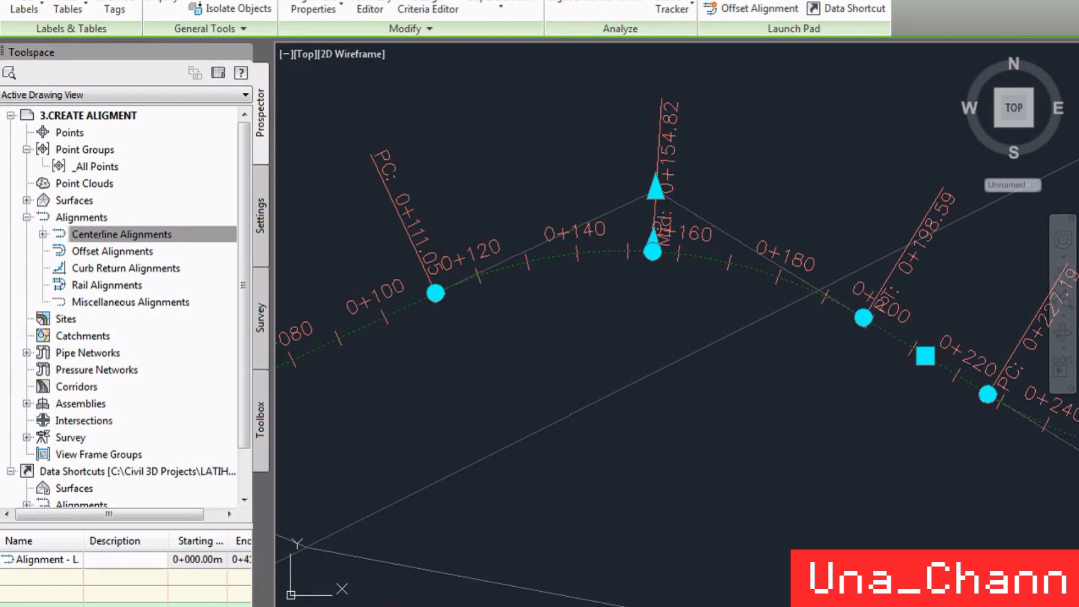
click(473, 21)
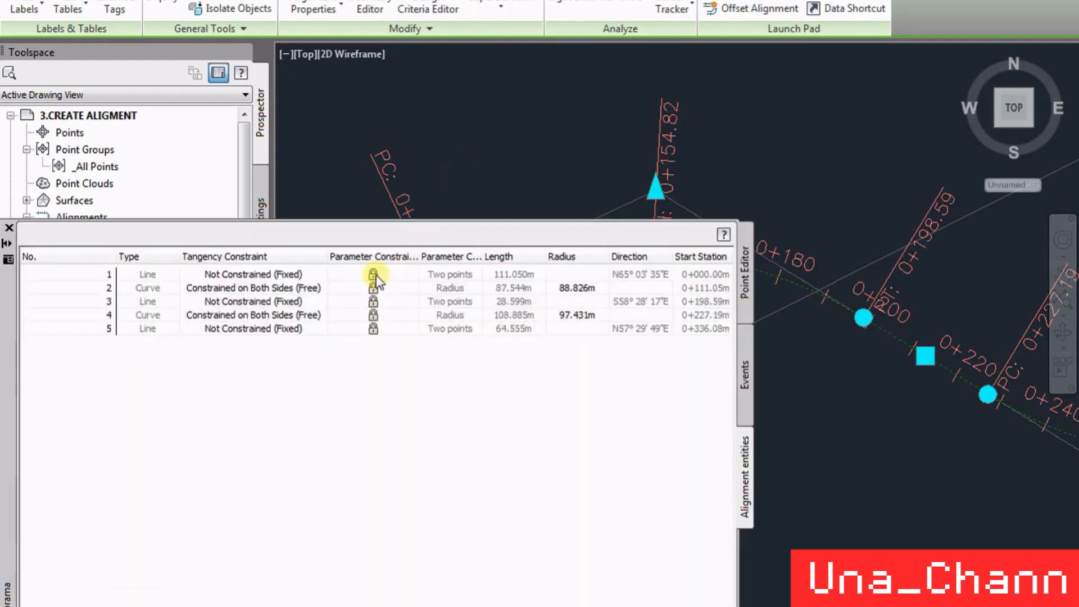
- Unlock the parameter constraints of all lines and curves in the alignment entities table
click(373, 289)
click(374, 314)
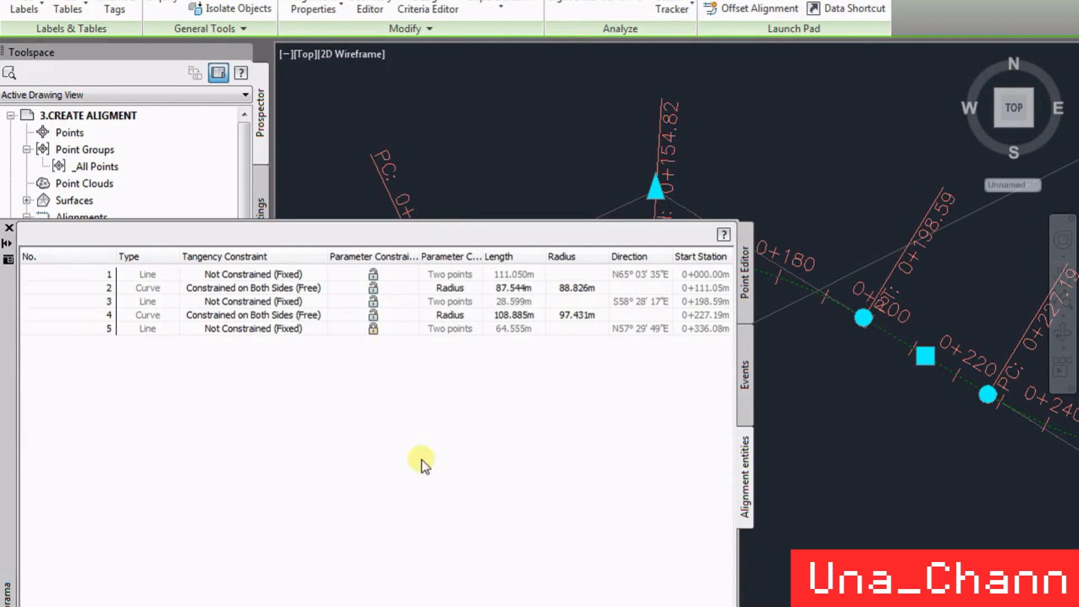
scroll(377, 295, right, 2)
scroll(376, 295, right, 2)
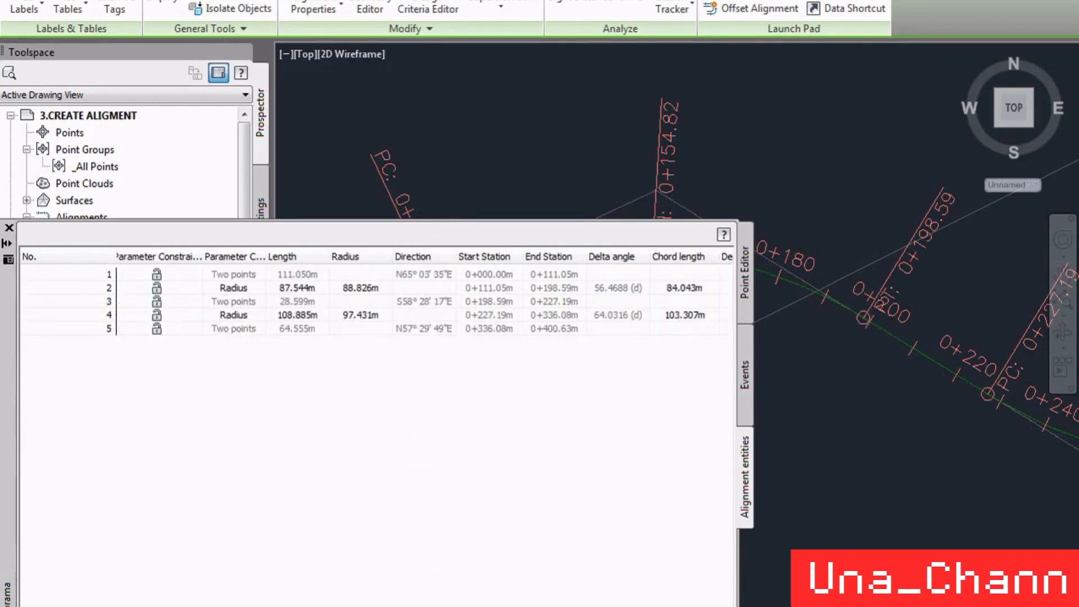
- Move the entities table clear of the first curve and set that curve's radius to 85 m
click(361, 287)
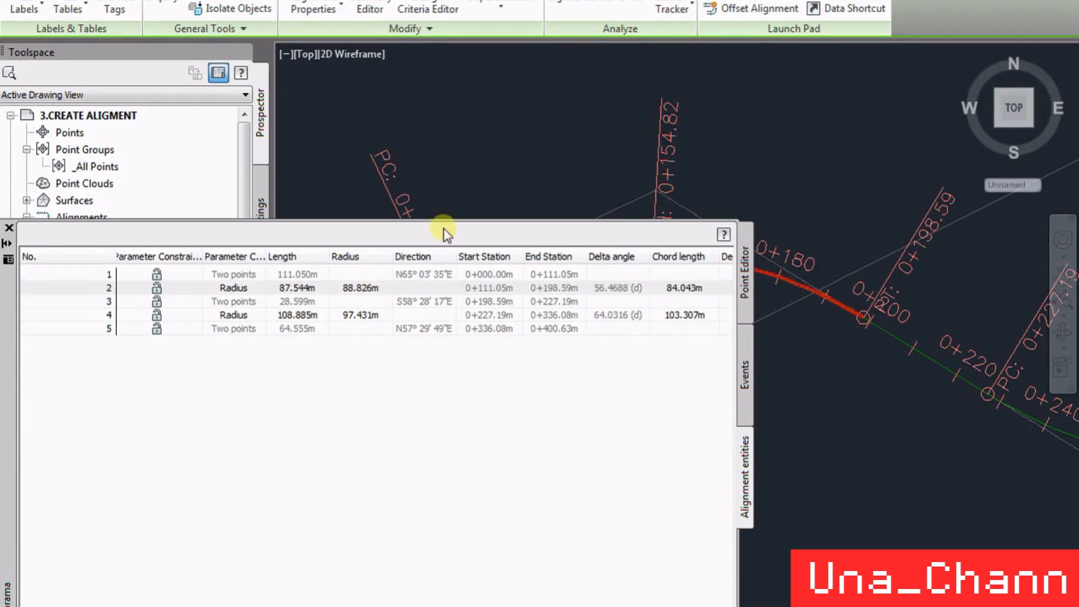
click(429, 329)
click(361, 302)
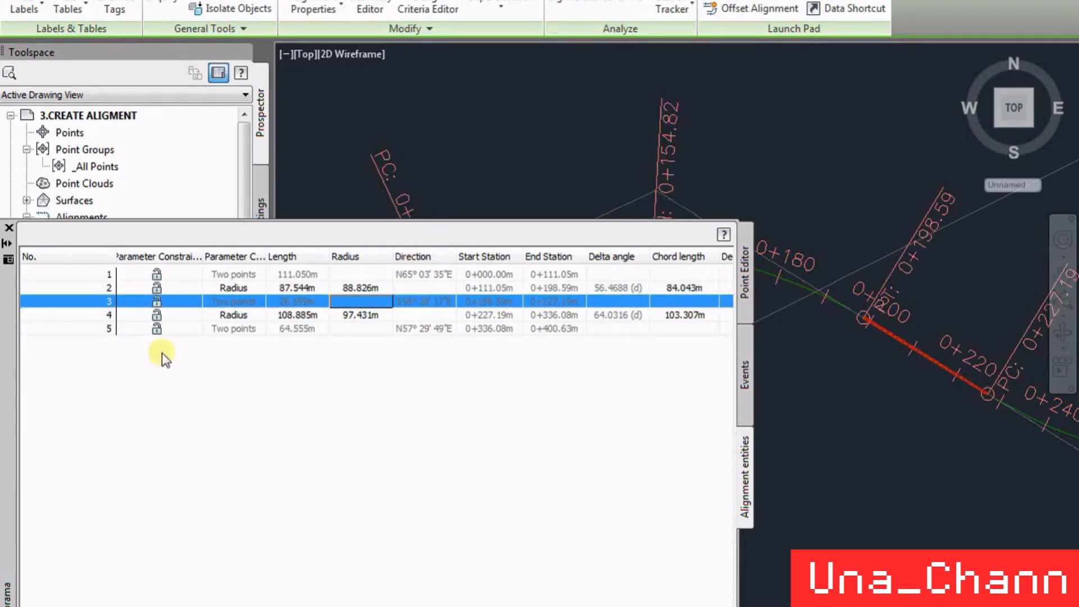
drag(18, 306, 53, 461)
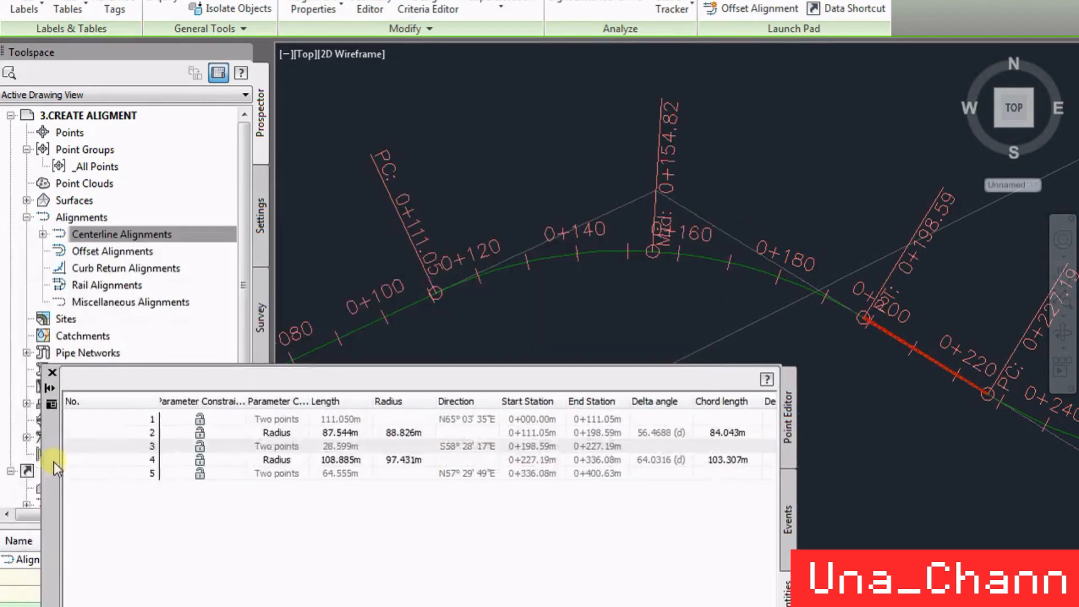
click(406, 433)
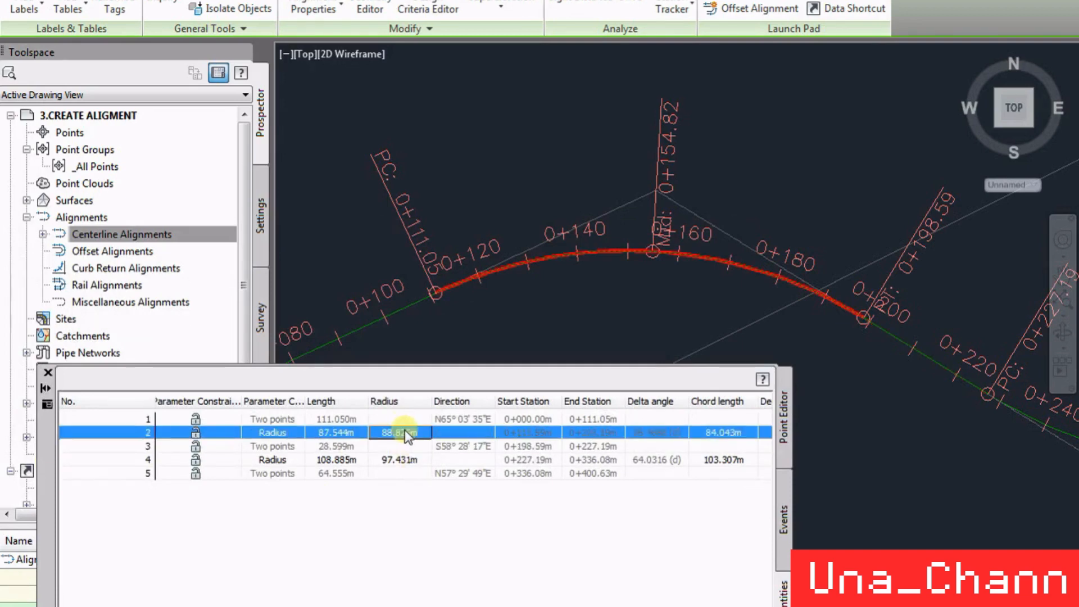
click(406, 433)
text(85)
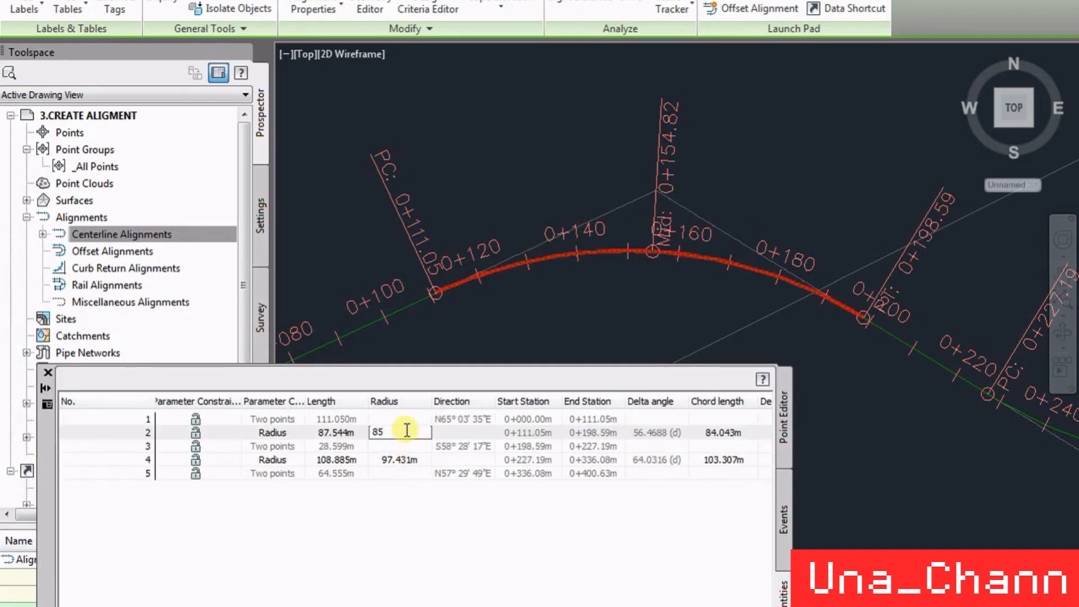
key(Return)
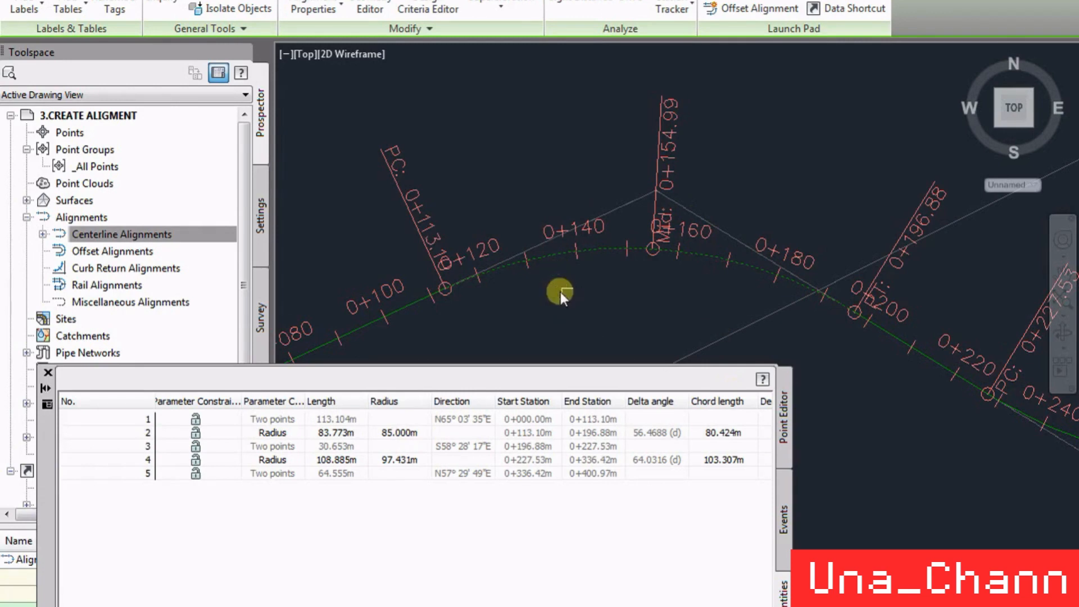
- Set the radius of the alignment's second curve to 95 m in the entities table
scroll(744, 290, down, 5)
scroll(689, 303, up, 5)
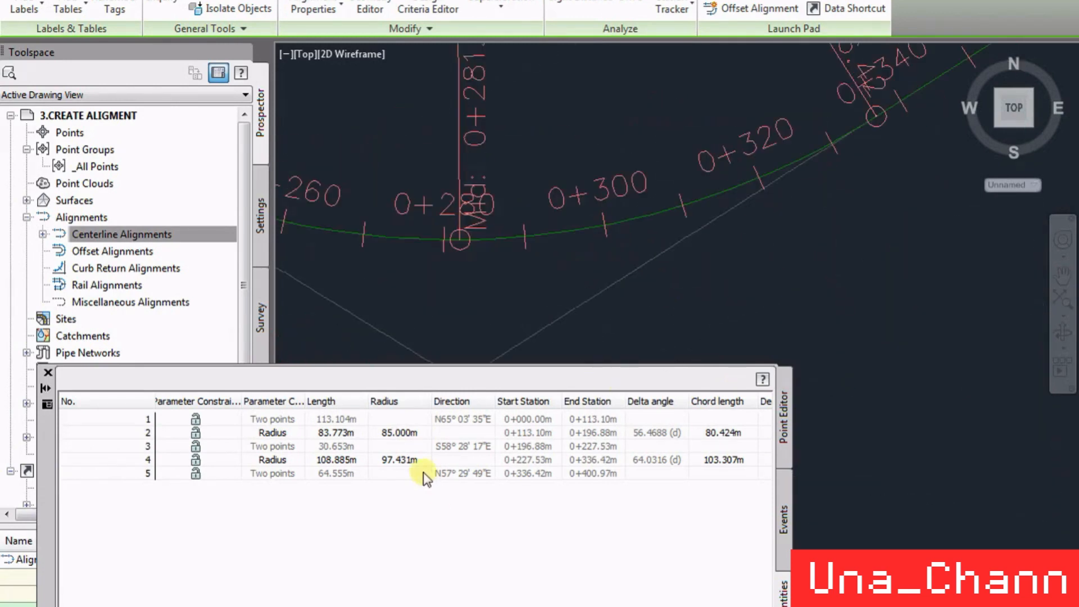
click(403, 461)
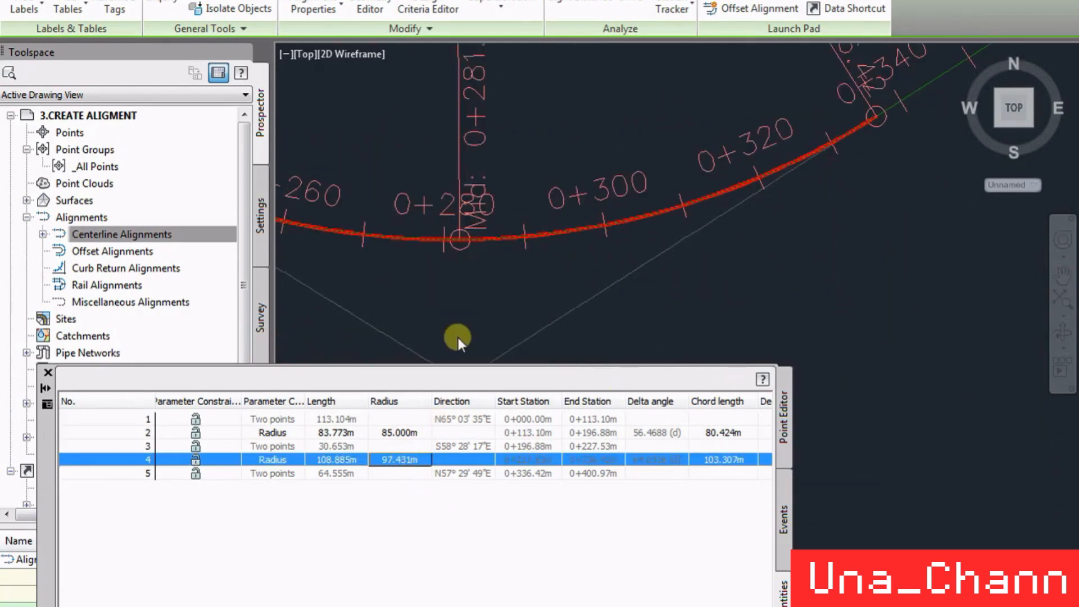
scroll(598, 249, down, 2)
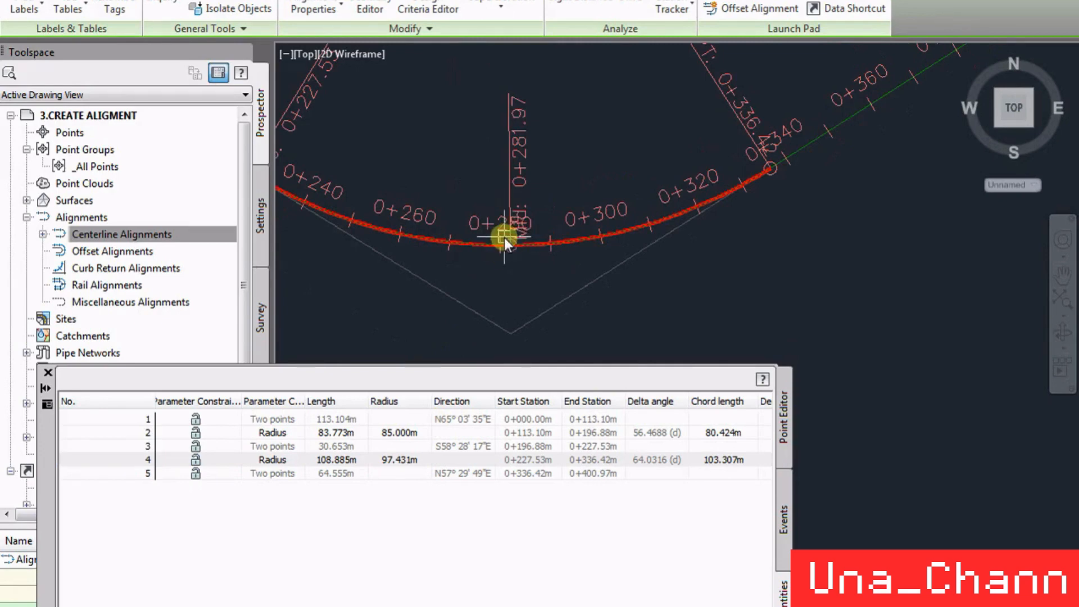
scroll(696, 234, down, 2)
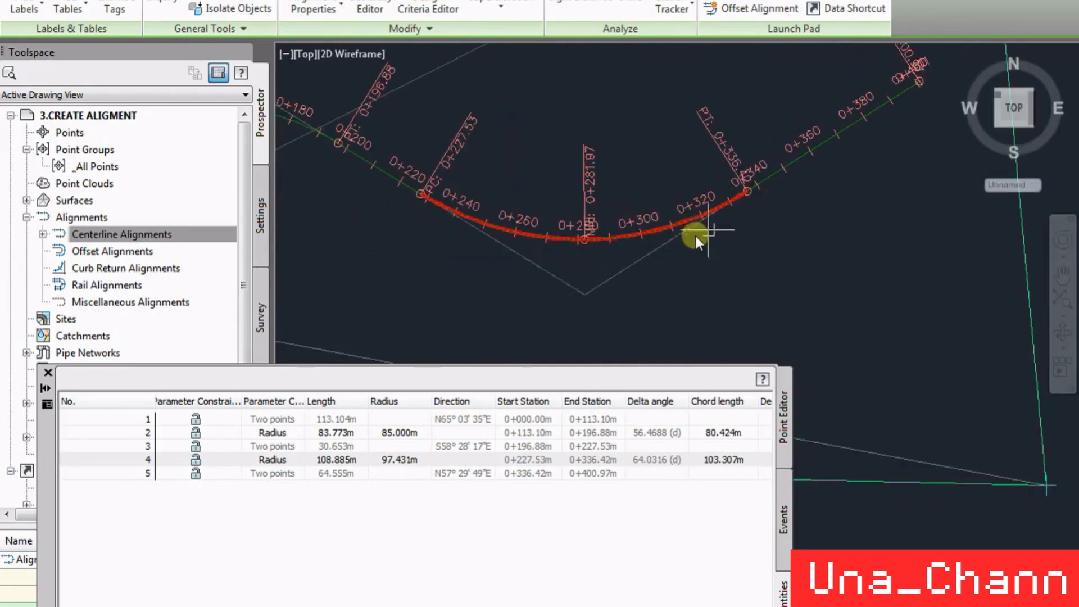
click(398, 462)
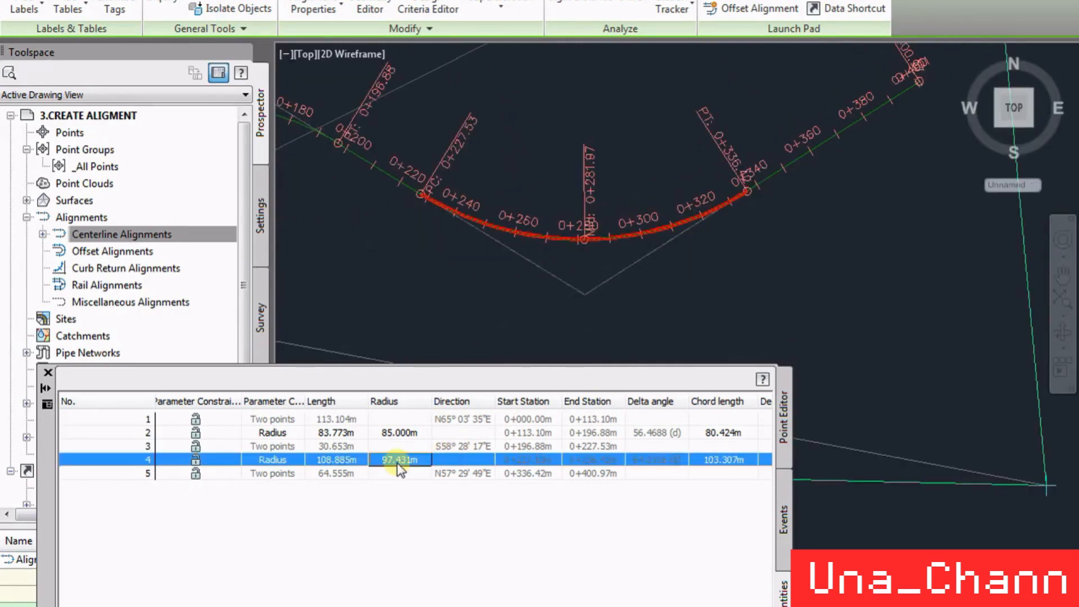
click(398, 463)
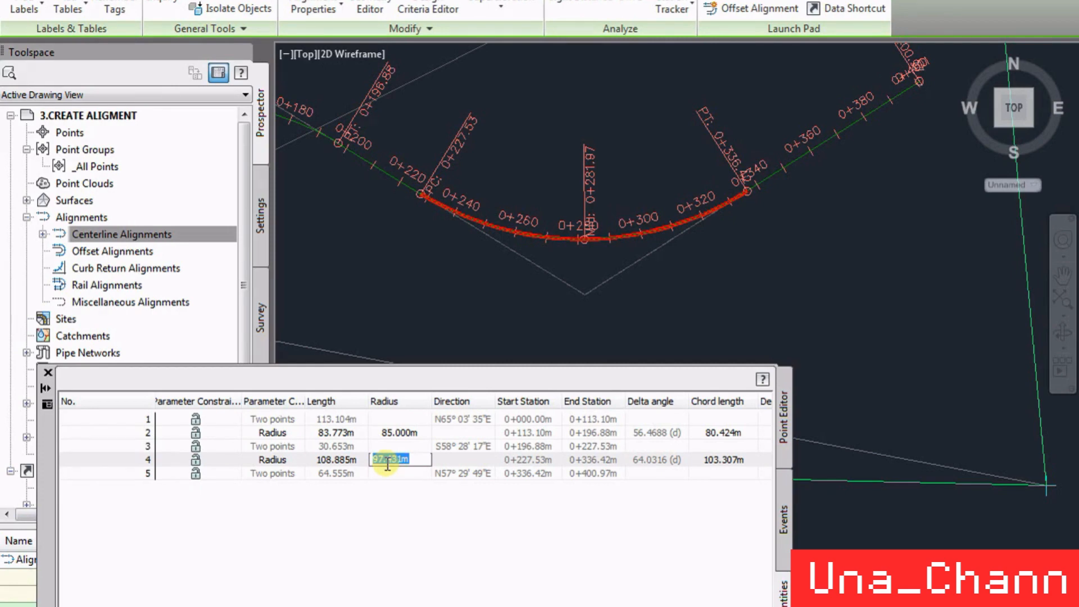
text(95)
key(Return)
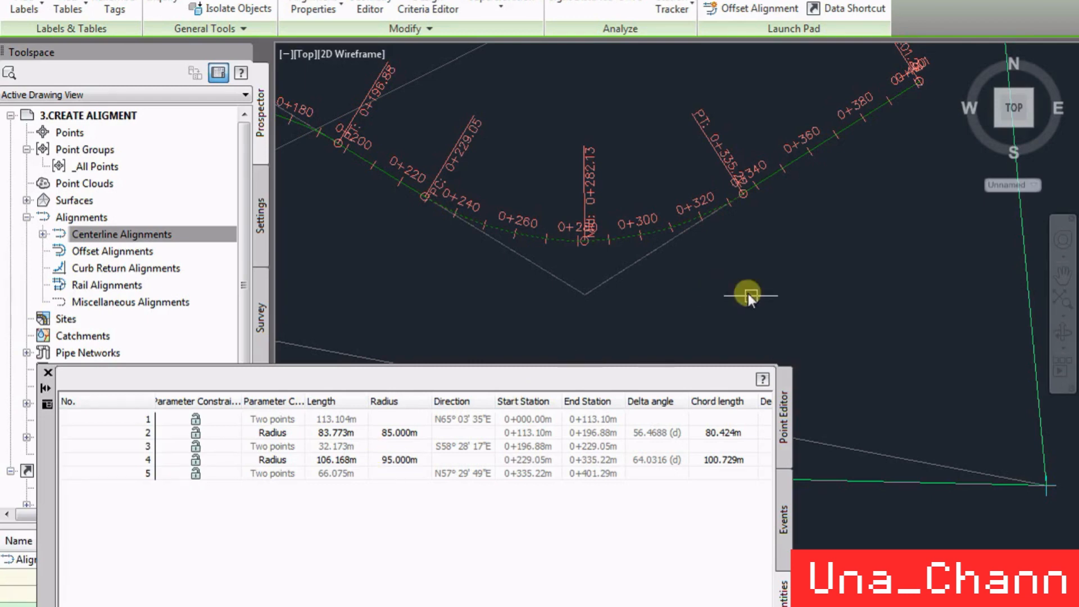
- Highlight the first curve from its row in the entities table, close the table and leave geometry editing
click(523, 433)
scroll(968, 401, down, 1)
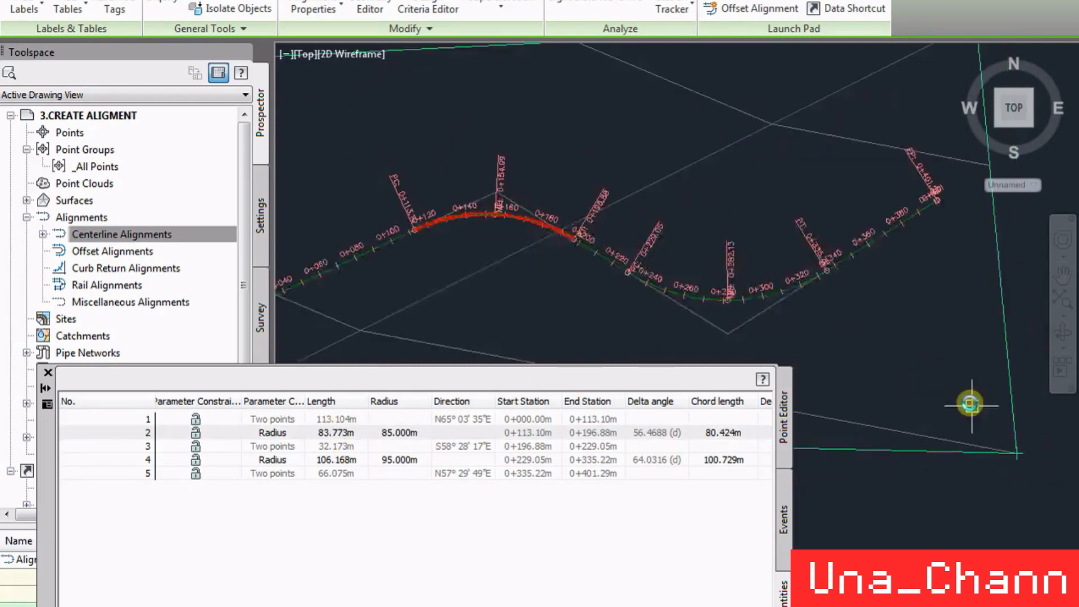
scroll(971, 404, down, 2)
click(721, 439)
click(734, 436)
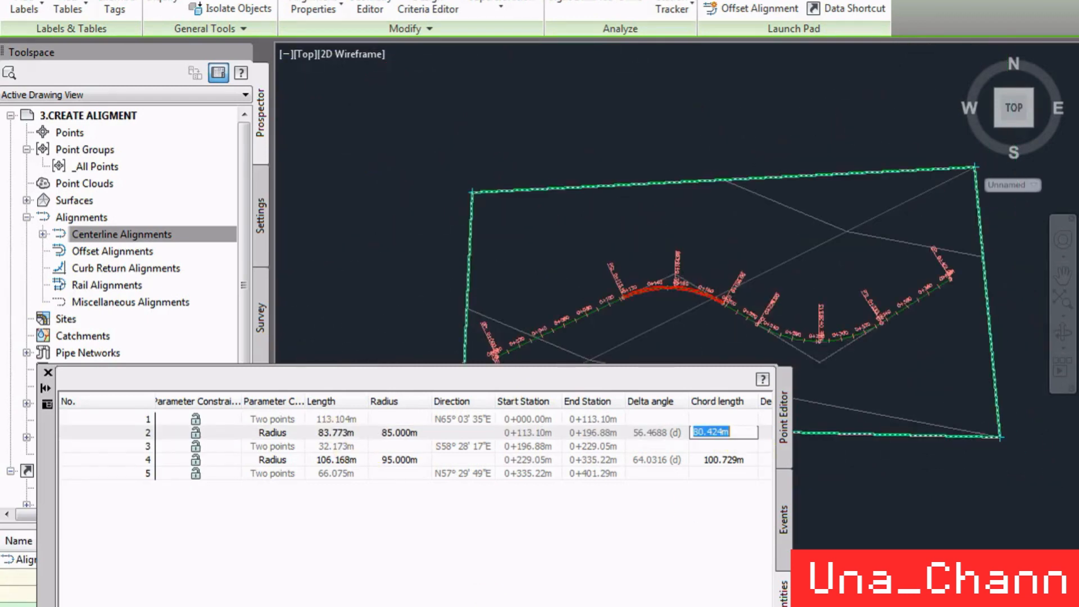
click(48, 373)
scroll(768, 346, up, 4)
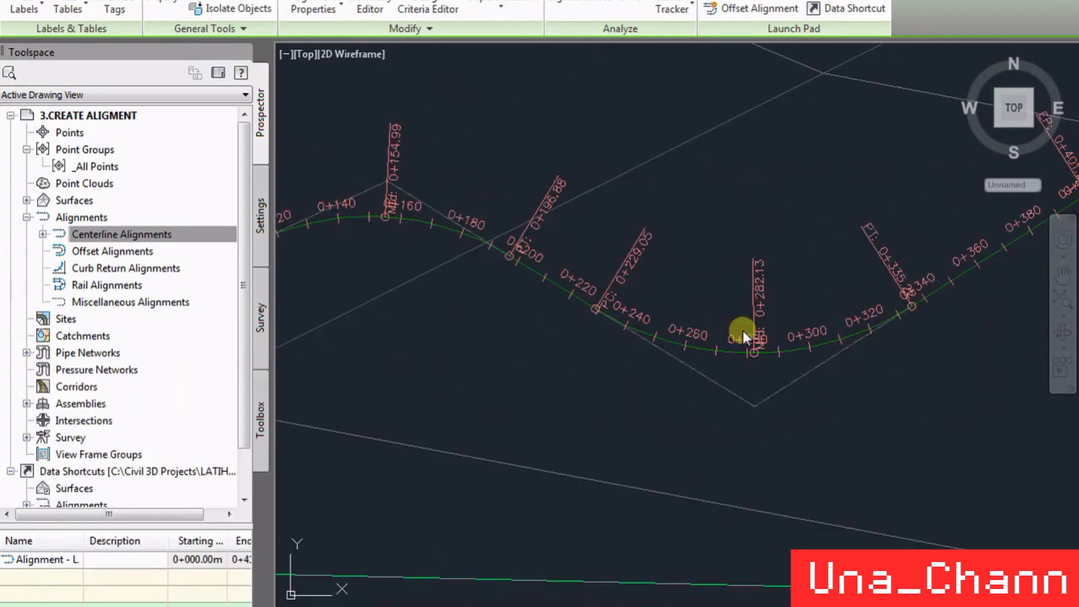
scroll(743, 330, down, 1)
scroll(808, 218, down, 1)
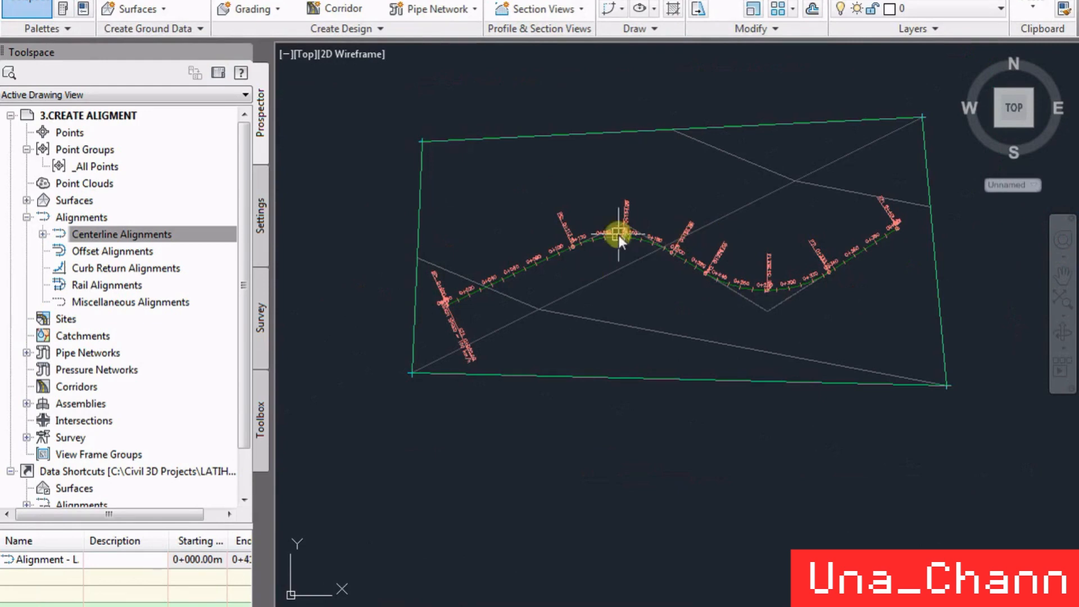
mouse_move(676, 305)
scroll(571, 193, up, 2)
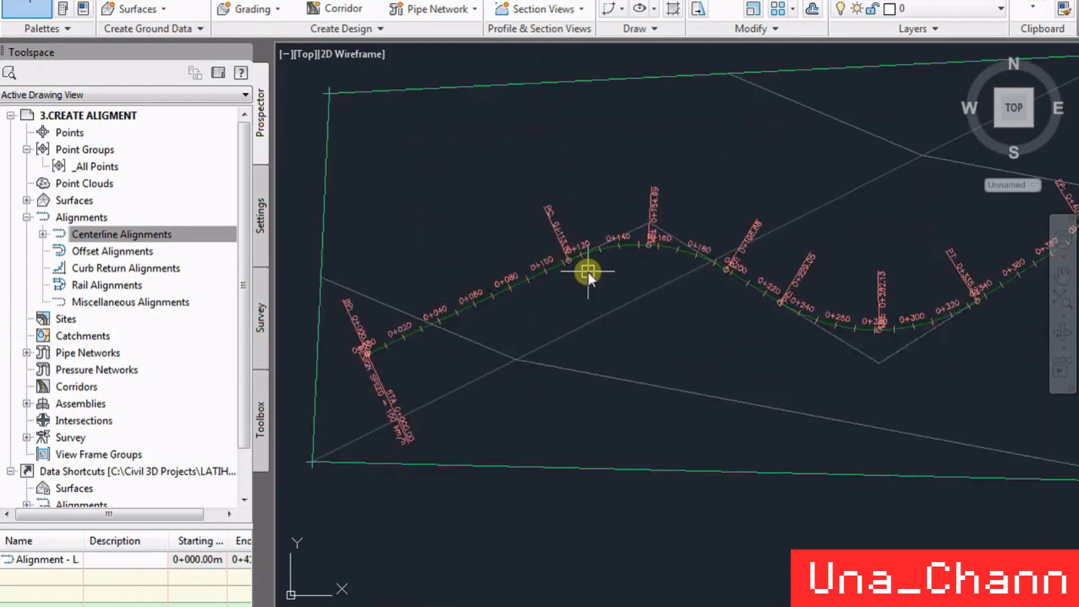
- Delete the existing alignment from the drawing and start a new one with the alignment creation tools
click(587, 271)
key(Delete)
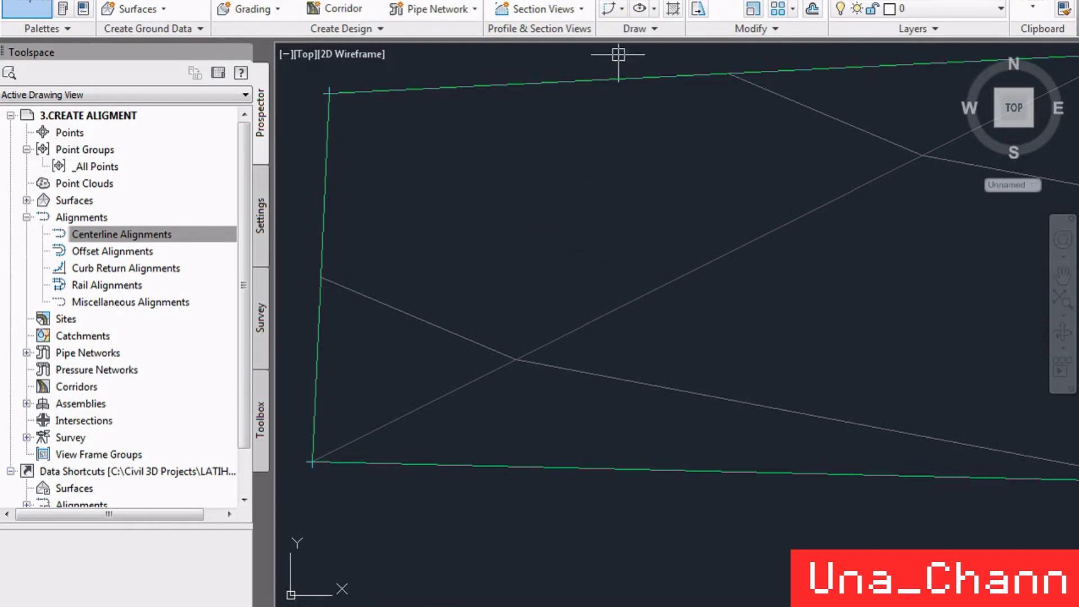
click(597, 2)
click(618, 2)
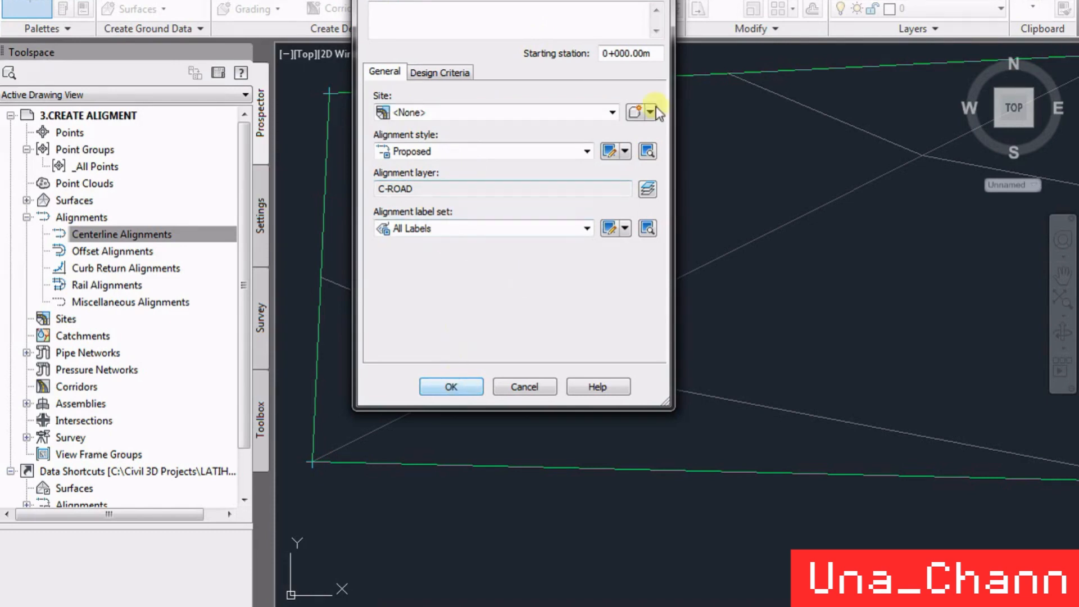
- Set the new alignment's starting design speed to 60 km/h in its design criteria
click(647, 52)
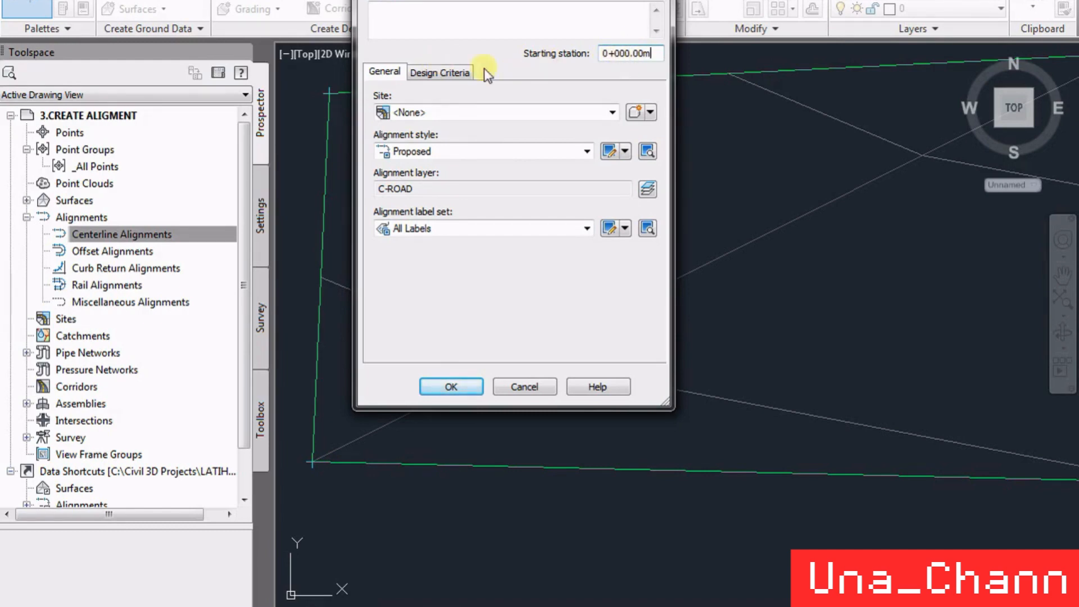
click(468, 71)
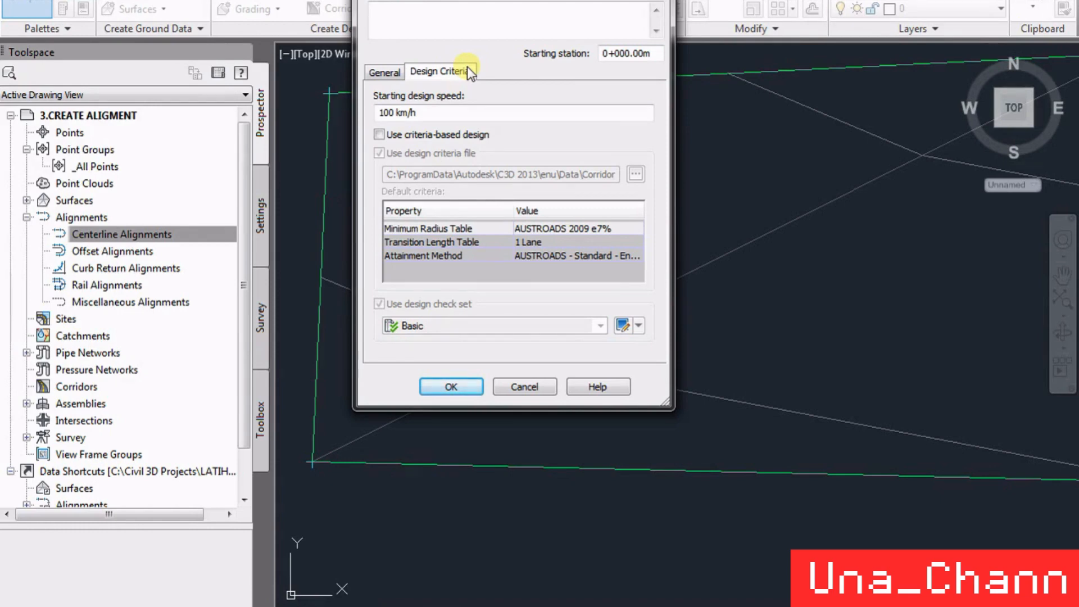
double_click(387, 112)
text(60)
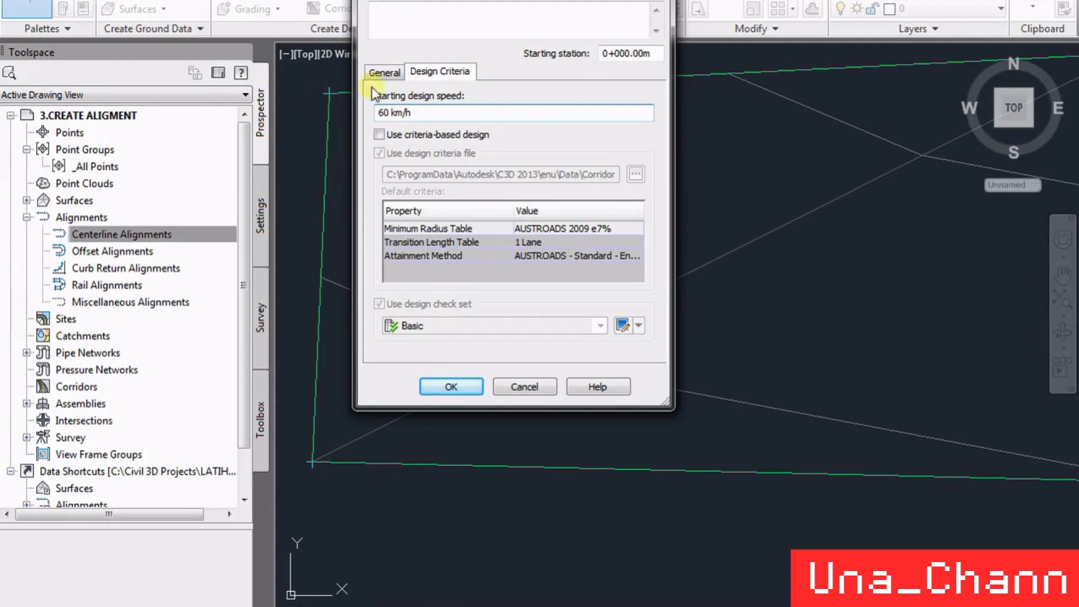
- Enable criteria-based design for the new alignment
click(391, 133)
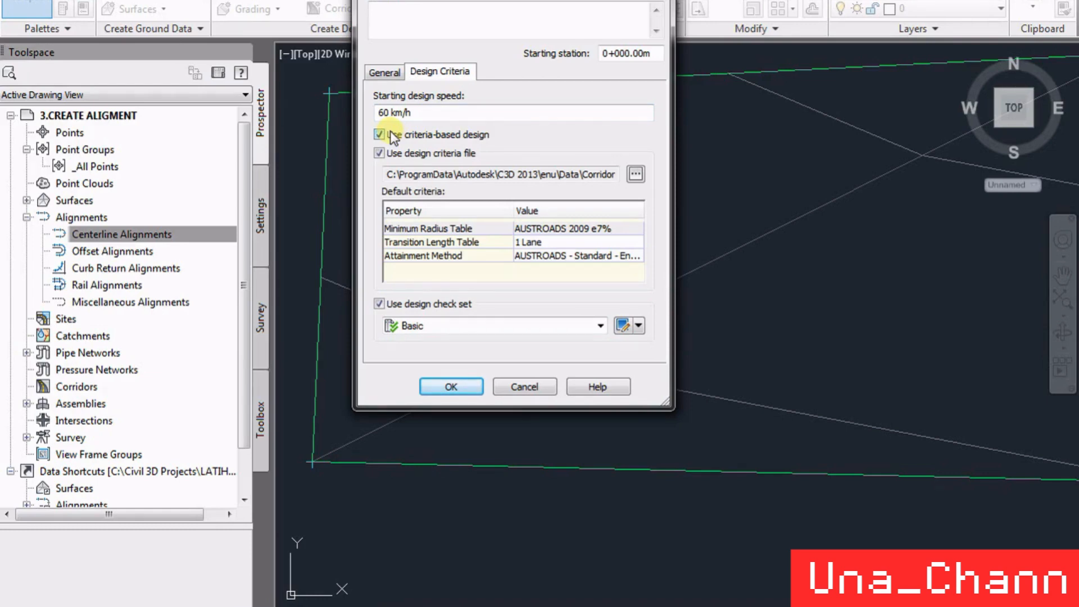
click(390, 131)
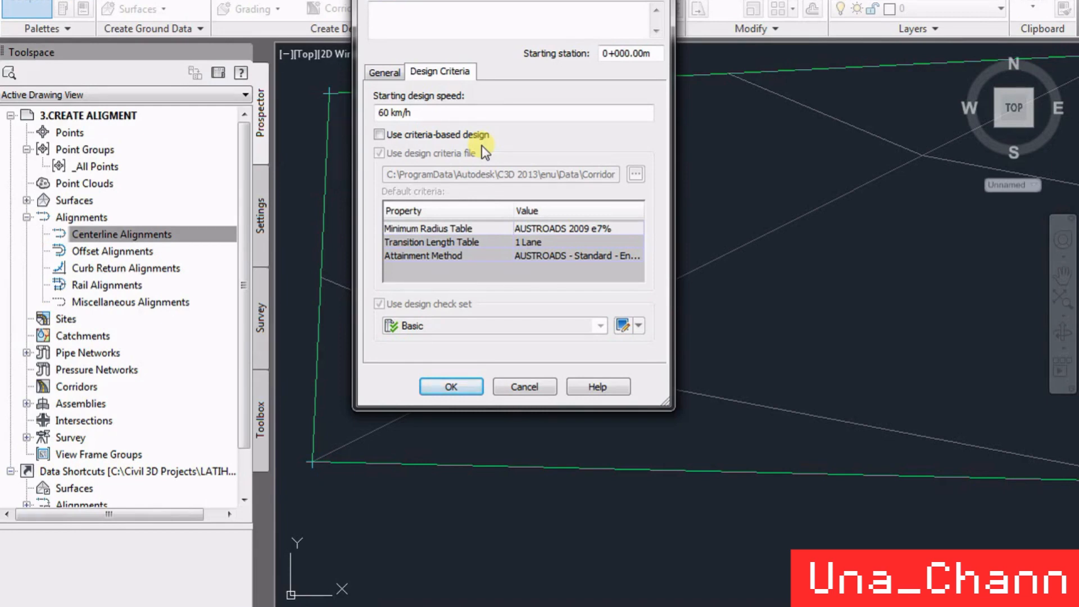
click(381, 135)
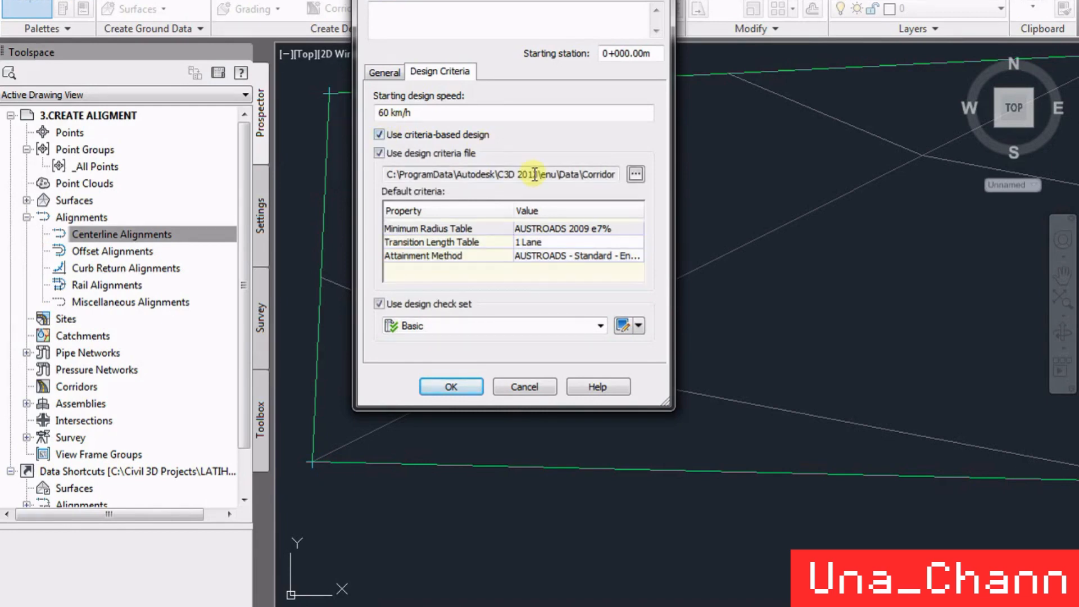
- Choose AUSTROADS 2009 e7% as the minimum radius table in the default criteria
click(586, 232)
click(585, 231)
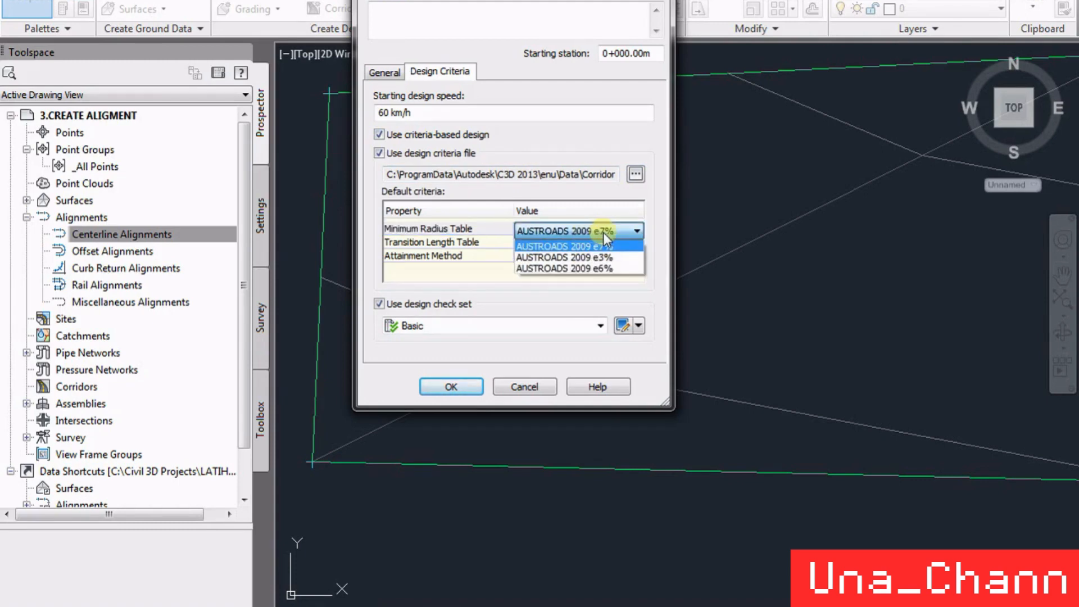
click(606, 242)
click(608, 256)
- Load the Autodesk Civil 3D Metric (2004) Roadway Design Standards file as the alignment's design criteria file
click(636, 176)
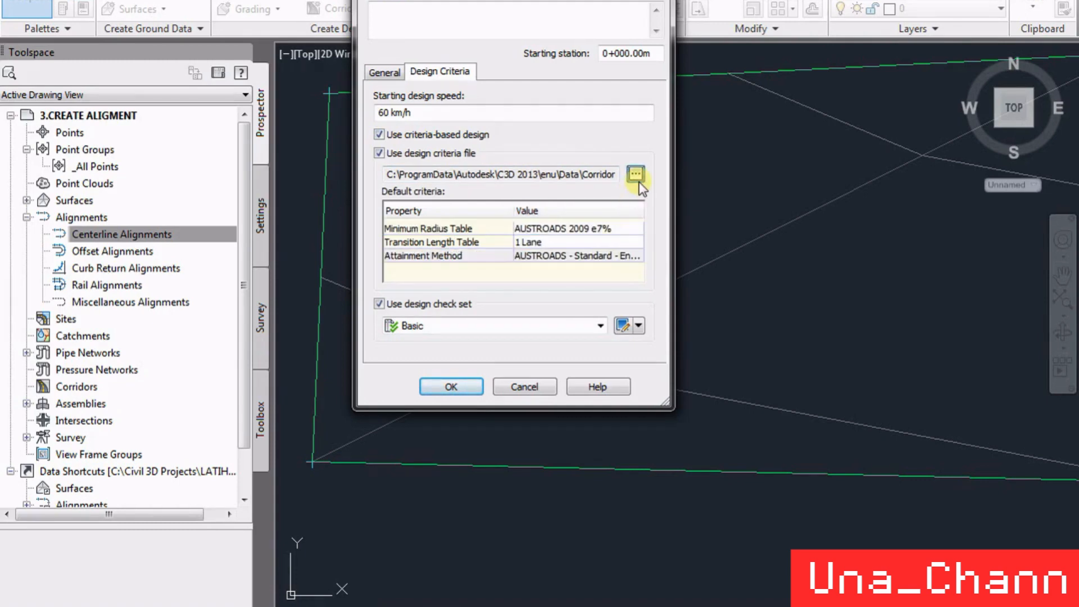
key(Escape)
click(636, 173)
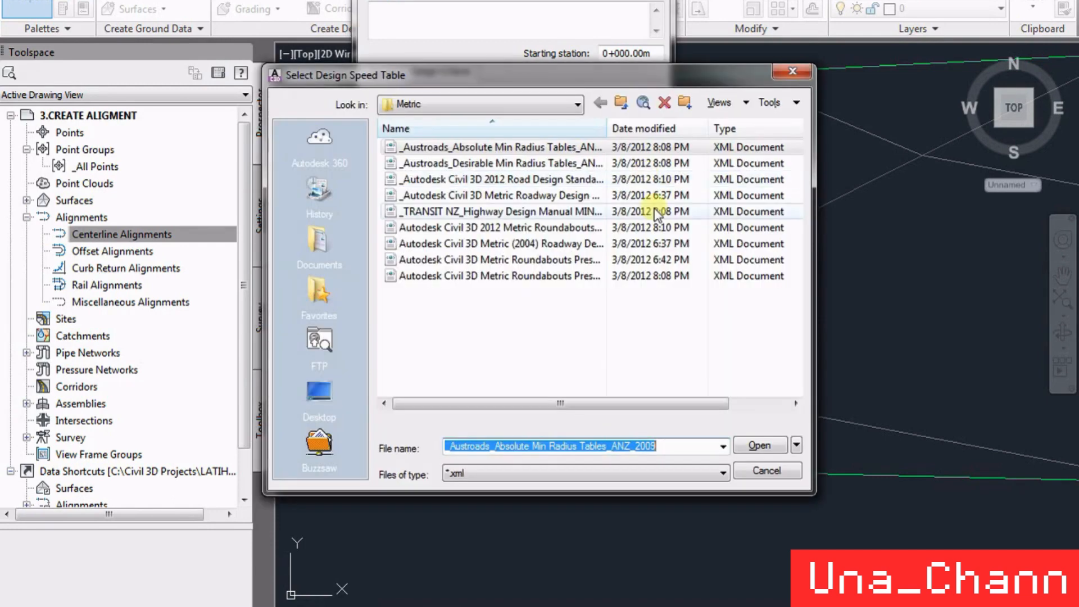
drag(607, 128, 748, 129)
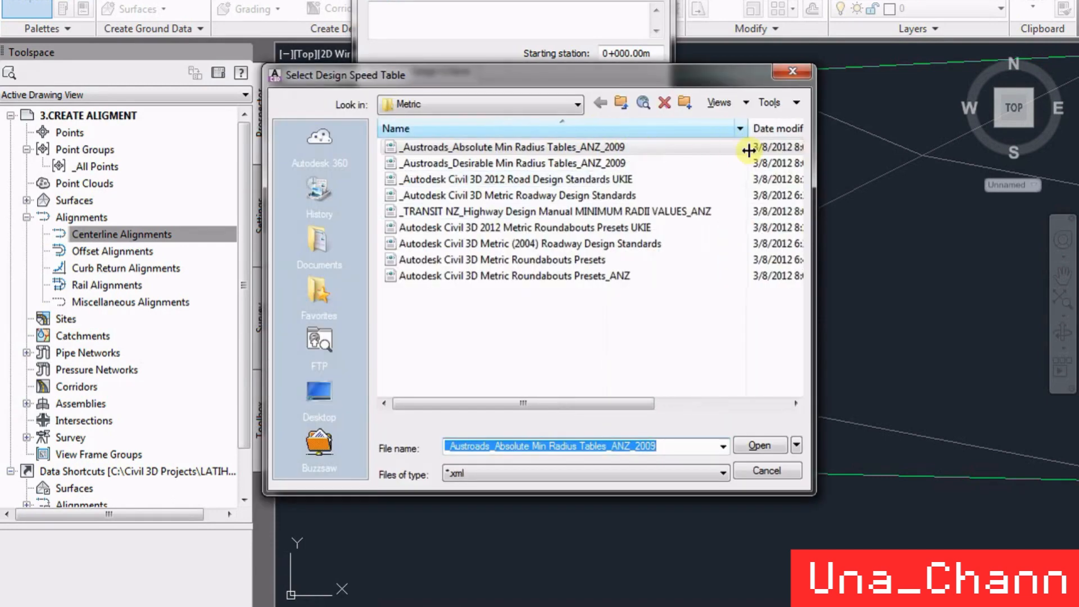
click(572, 247)
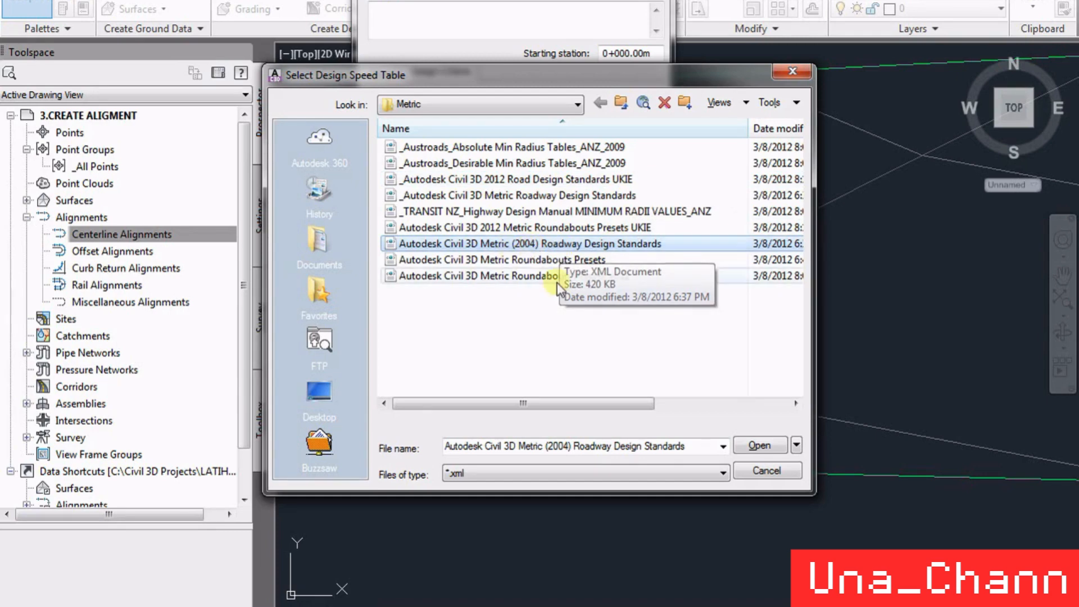
click(775, 450)
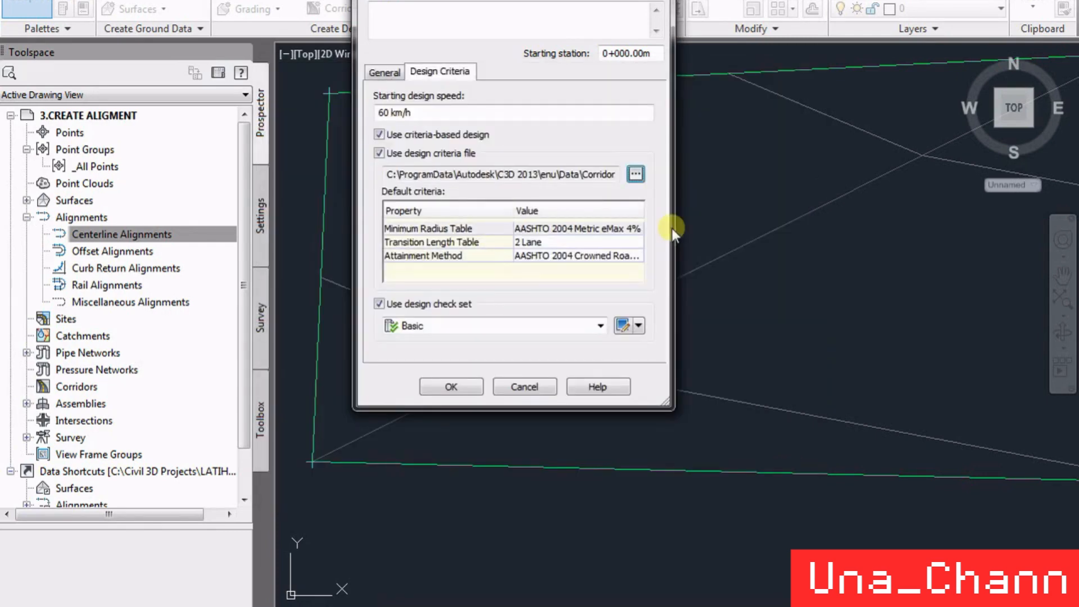
- Use the 2 Lane transition length table and the AASHTO 2004 Crowned Roadway attainment method, and accept the alignment settings
click(573, 242)
click(572, 242)
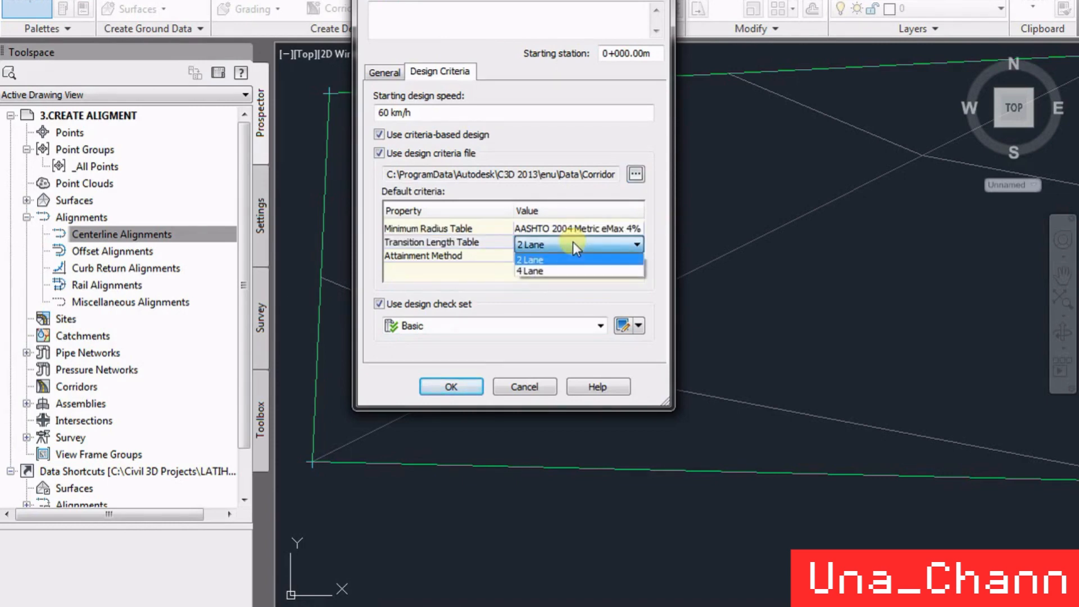
click(572, 242)
click(572, 242)
click(596, 259)
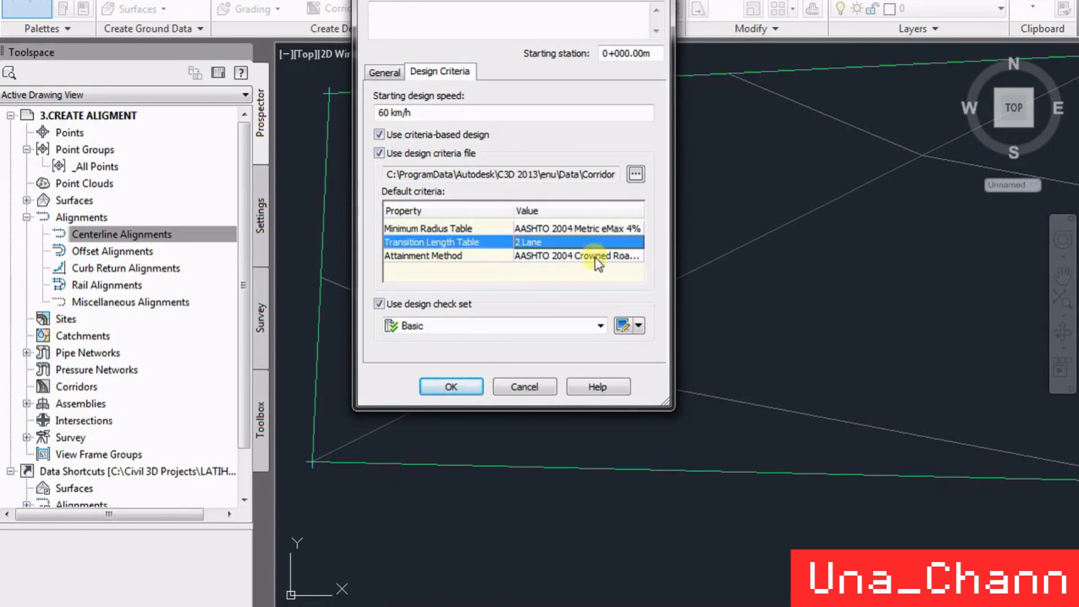
click(597, 258)
click(624, 258)
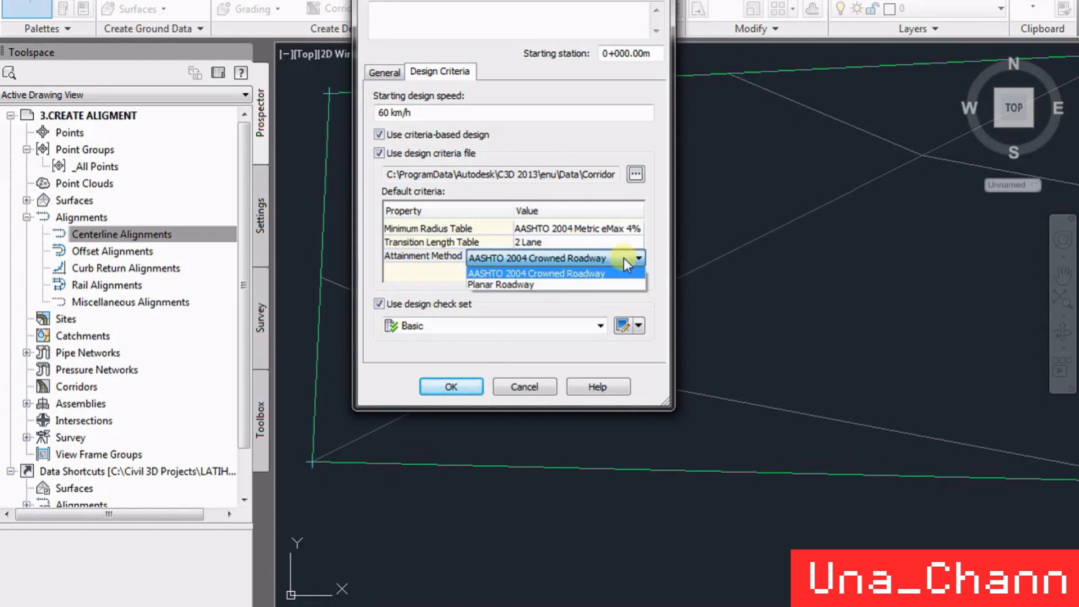
click(555, 275)
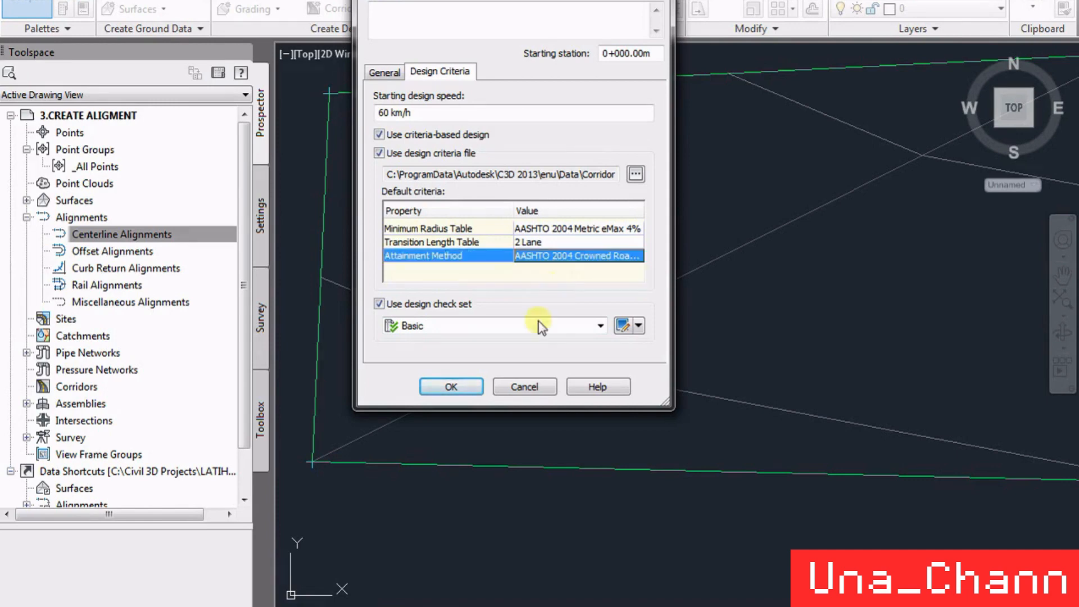
click(474, 382)
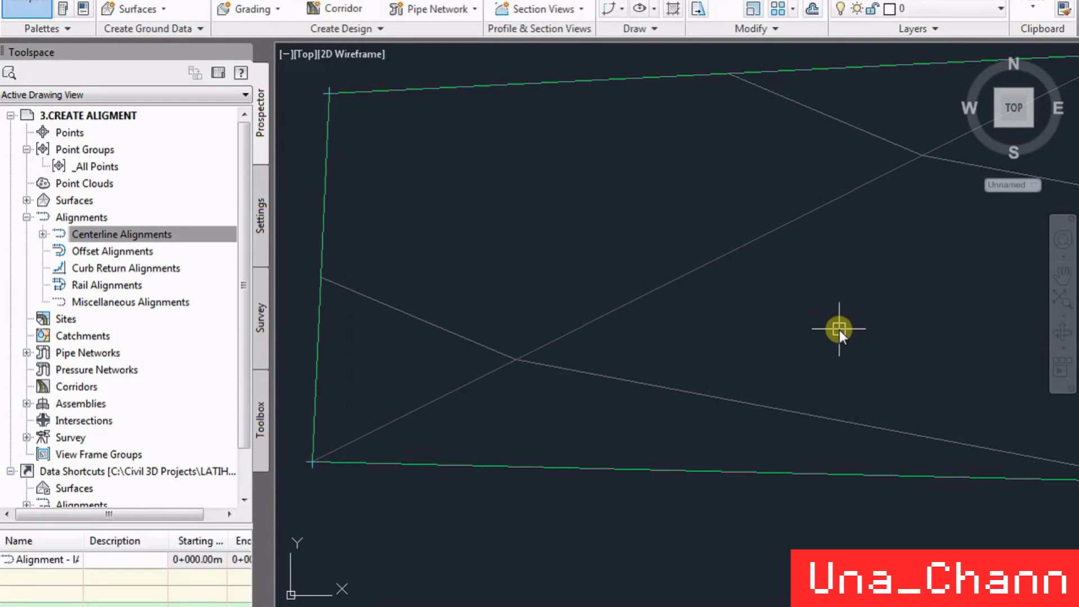
- Enable both the spiral in and the spiral out in the curve and spiral settings
scroll(595, 283, down, 3)
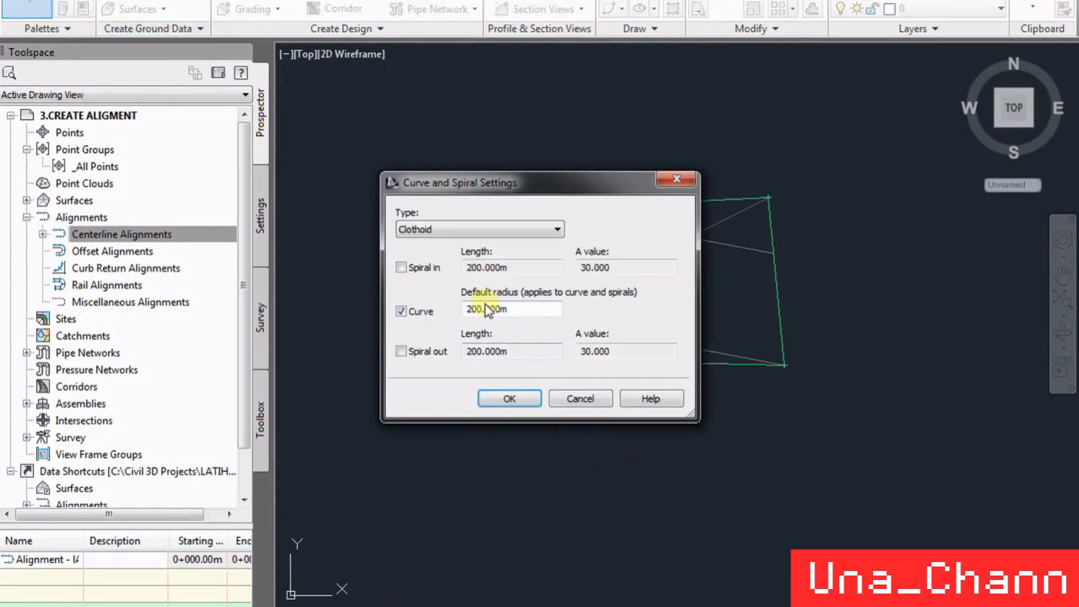
click(431, 274)
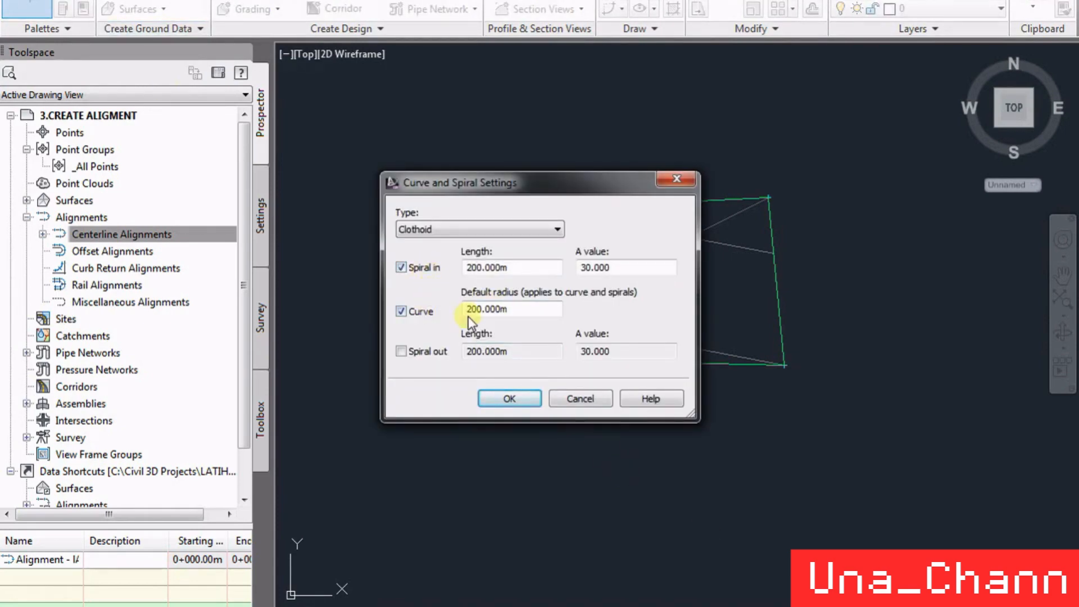
click(413, 353)
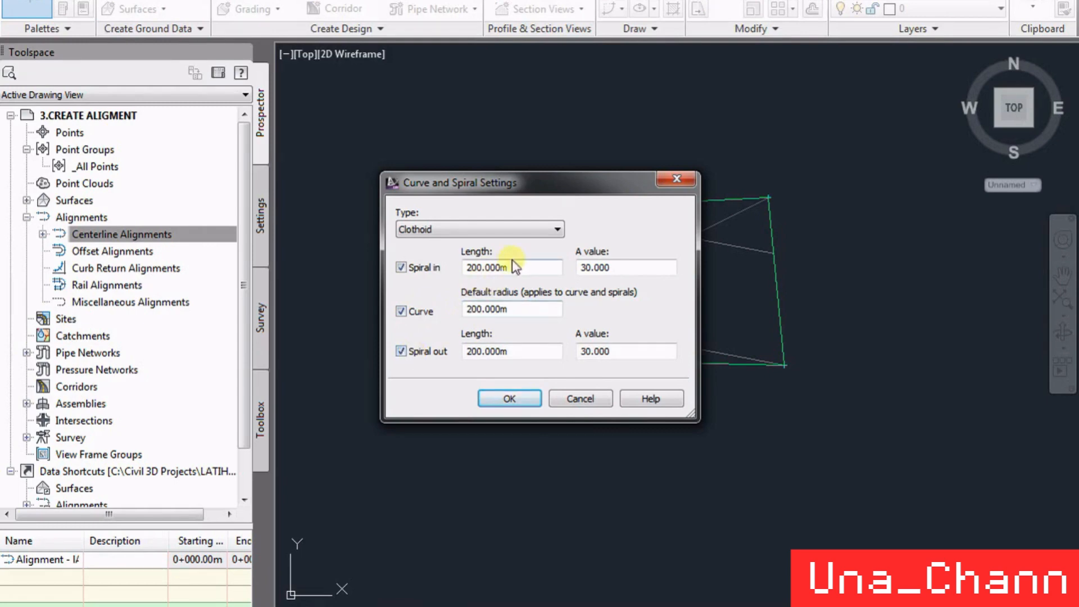
- Set the spiral-in length to 30 m
drag(509, 267, 412, 267)
text(10)
key(BackSpace)
text(5)
key(BackSpace)
key(BackSpace)
text(30)
- Set the default curve radius to 50 m and the spiral-out length to 30 m
drag(509, 309, 455, 313)
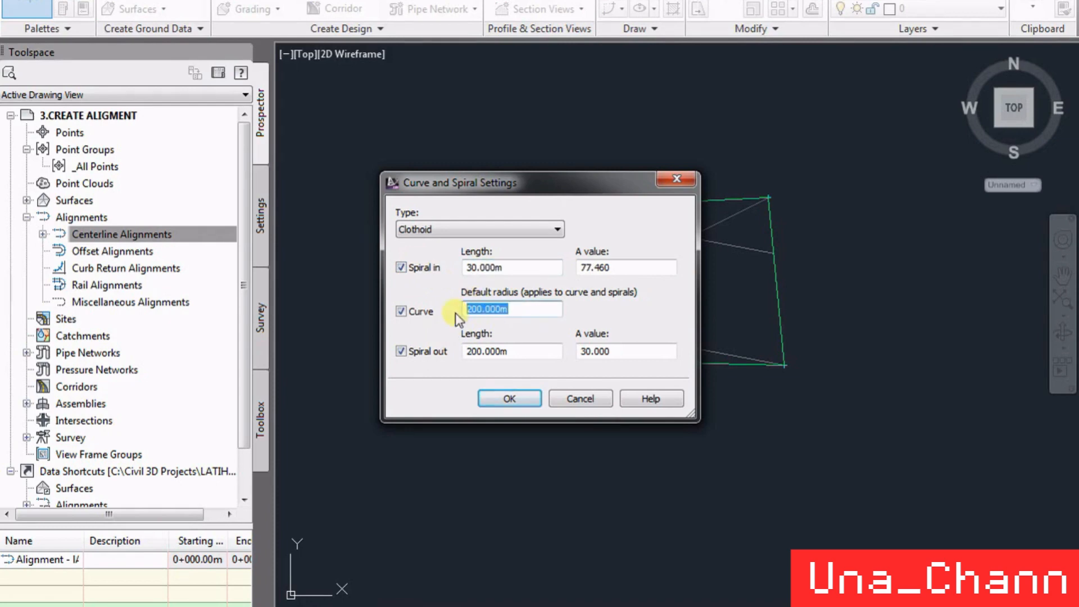
text(50)
key(Tab)
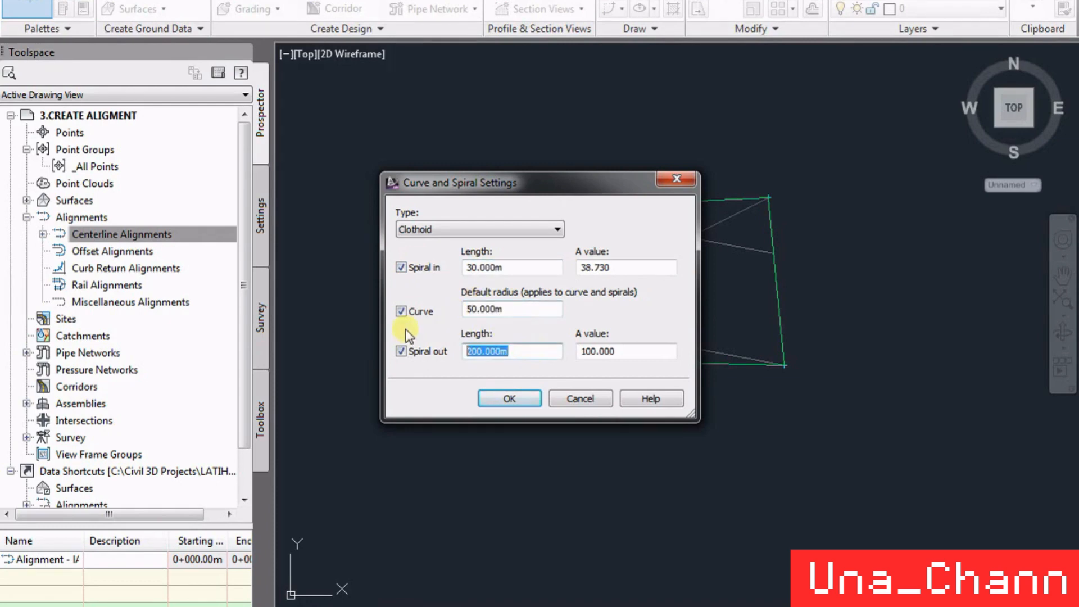
text(30)
- Change the default curve radius to 200 m and accept the curve and spiral settings
click(537, 311)
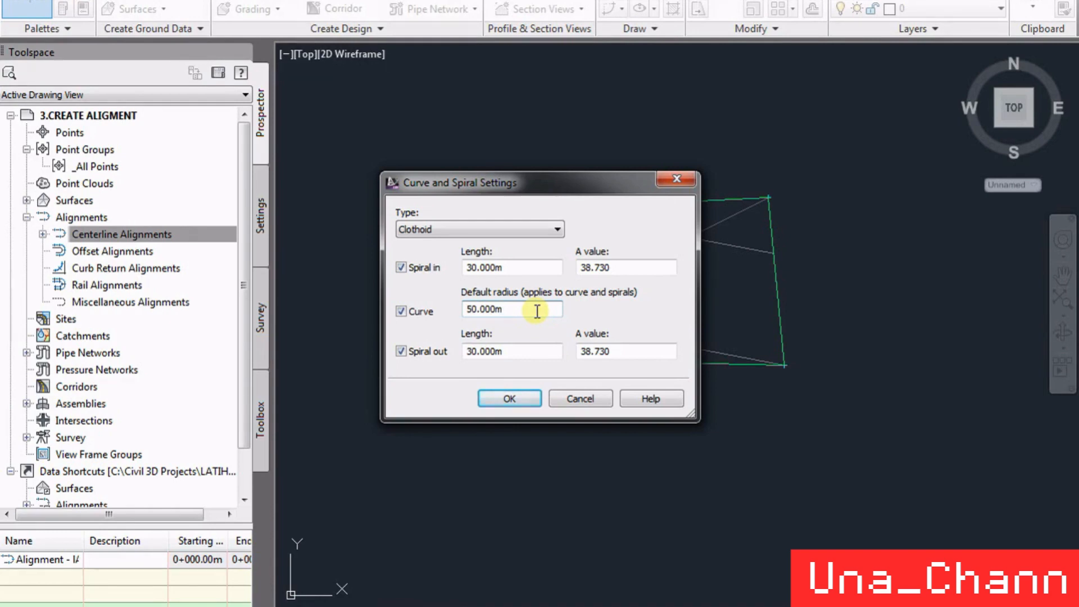
double_click(537, 310)
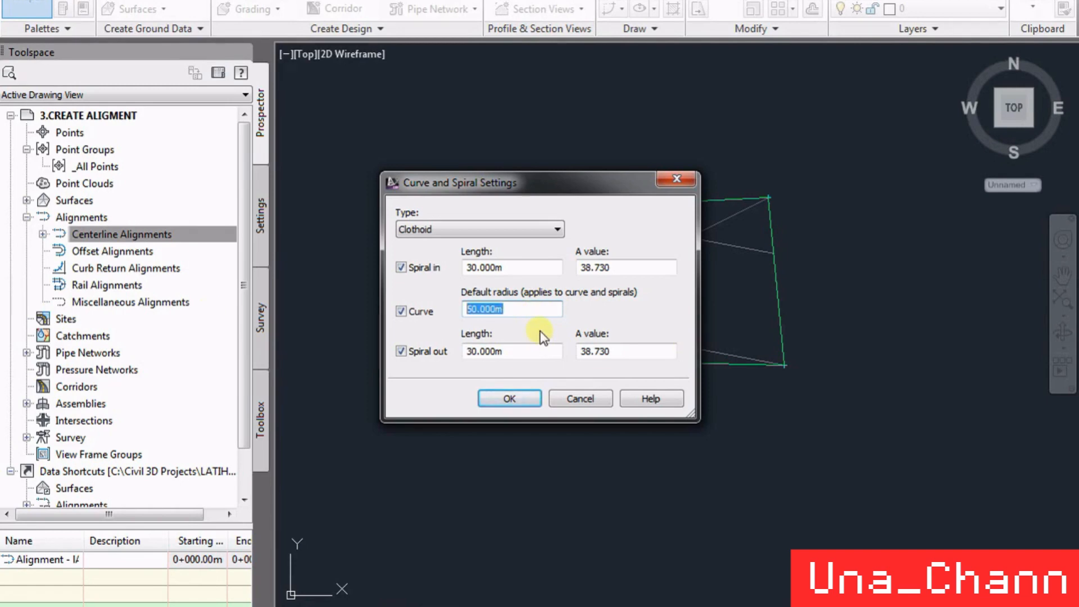
text(100)
key(BackSpace)
key(BackSpace)
key(BackSpace)
text(1)
key(BackSpace)
text(200)
click(508, 399)
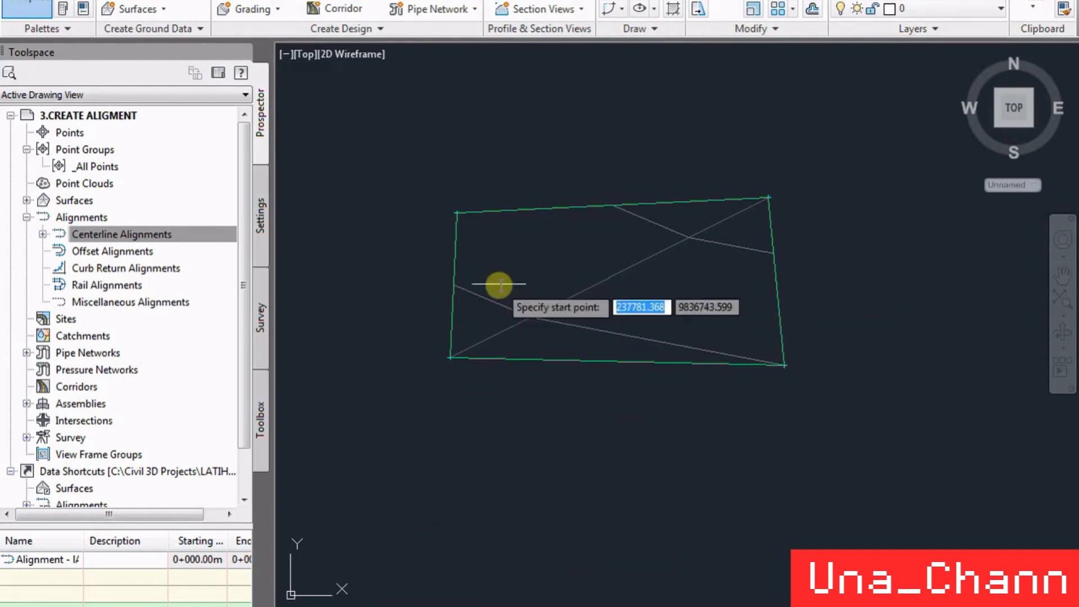
- Draw the alignment through four points from the surface's west edge, over a northern bend and a southeastern bend, to near its northeast corner
click(461, 307)
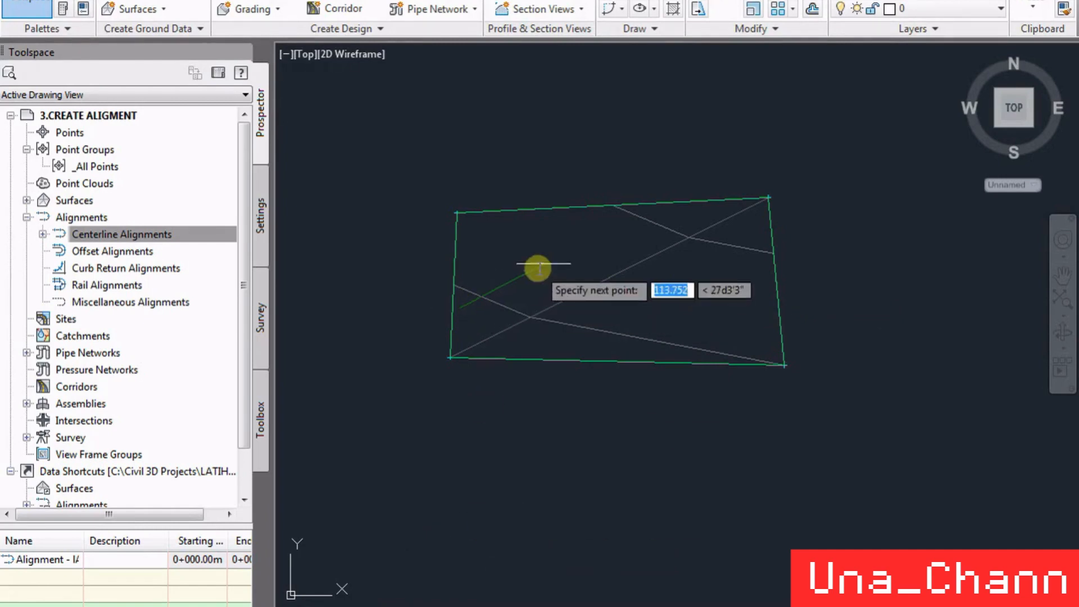
click(578, 248)
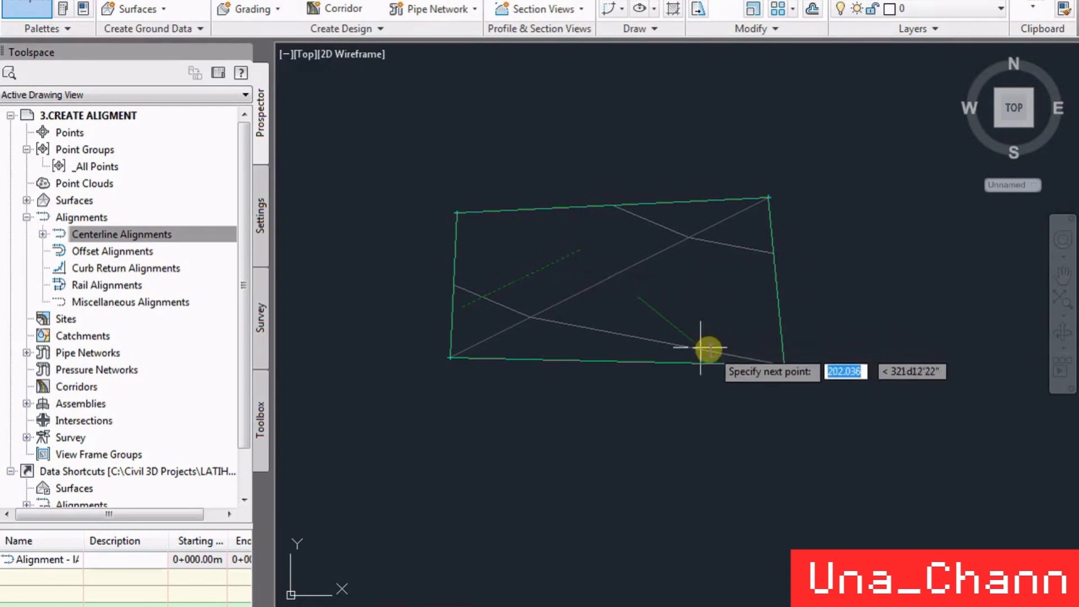
click(724, 354)
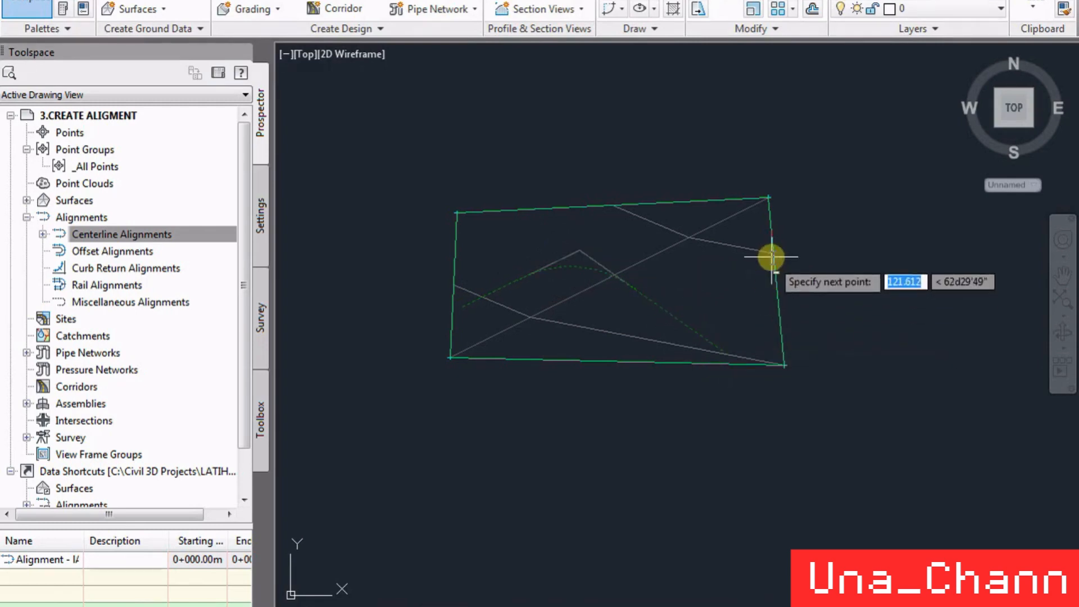
click(764, 227)
key(Return)
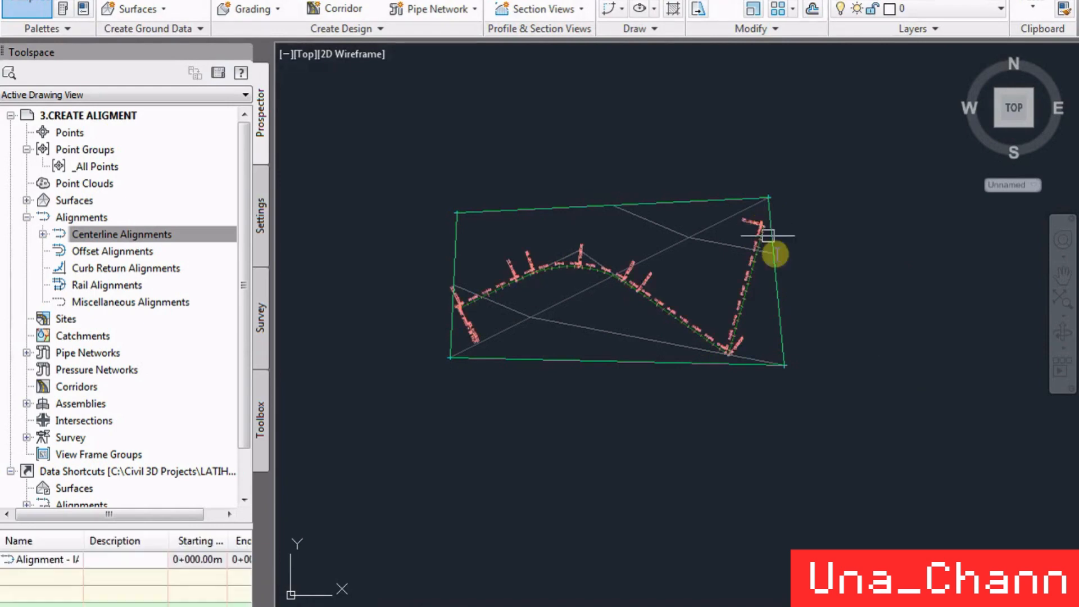
- Examine the spiral, curve and station labels along the new alignment up to its end point
scroll(557, 258, up, 5)
scroll(374, 306, up, 2)
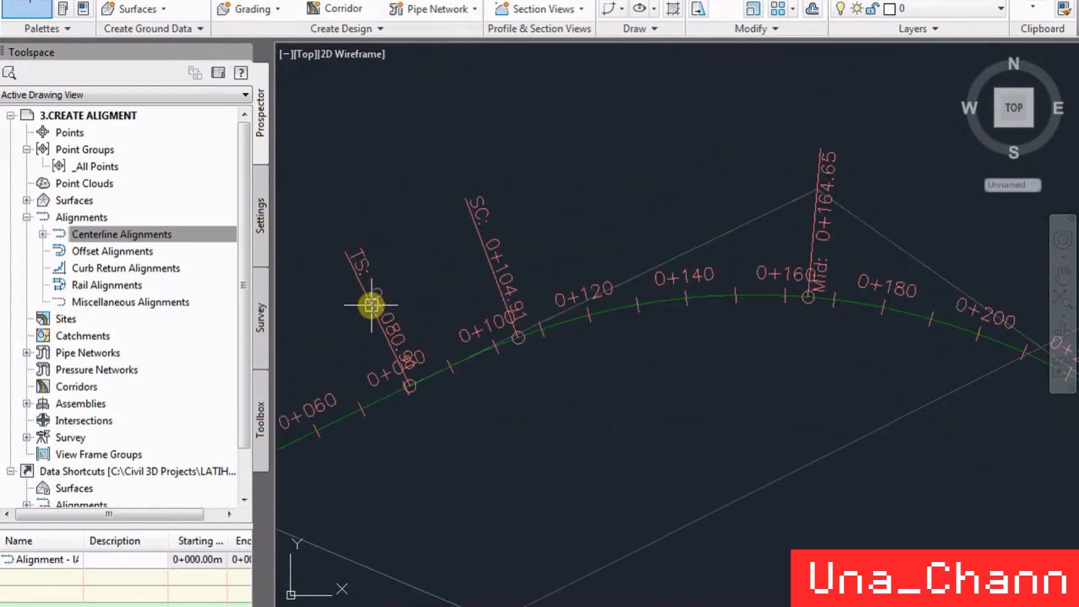
scroll(449, 247, down, 2)
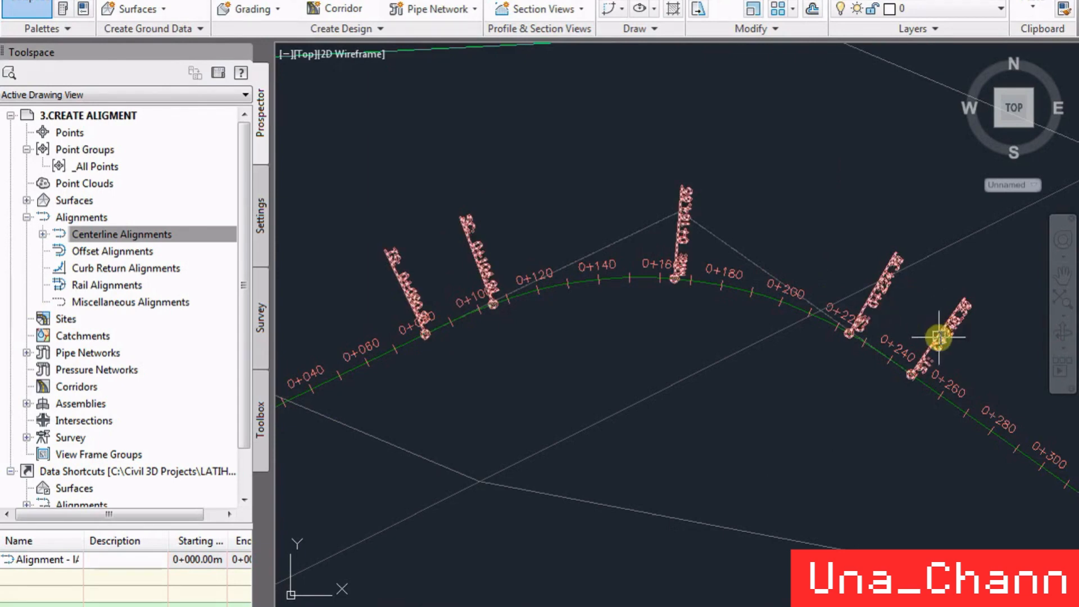
scroll(453, 211, down, 4)
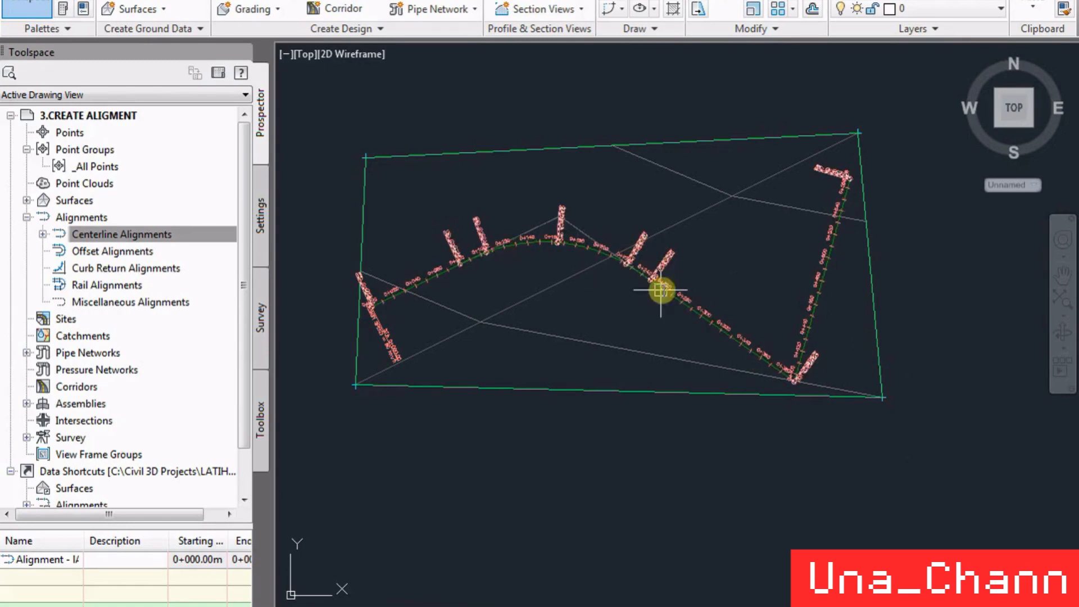
scroll(846, 206, up, 5)
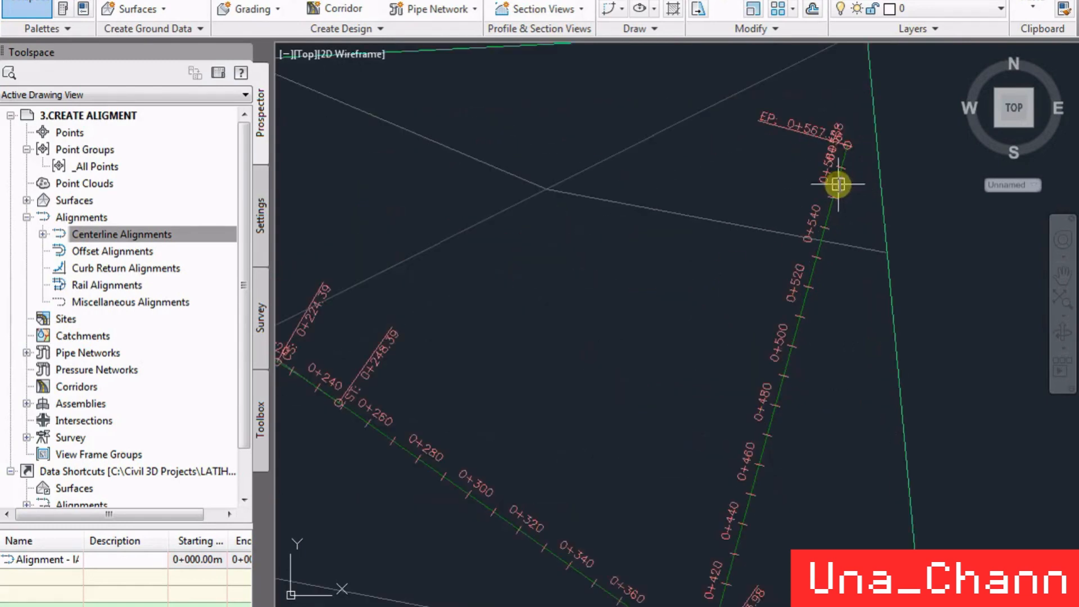
- Move the alignment's end point from the surface's northeast corner to a location well outside its east edge
click(834, 180)
click(847, 146)
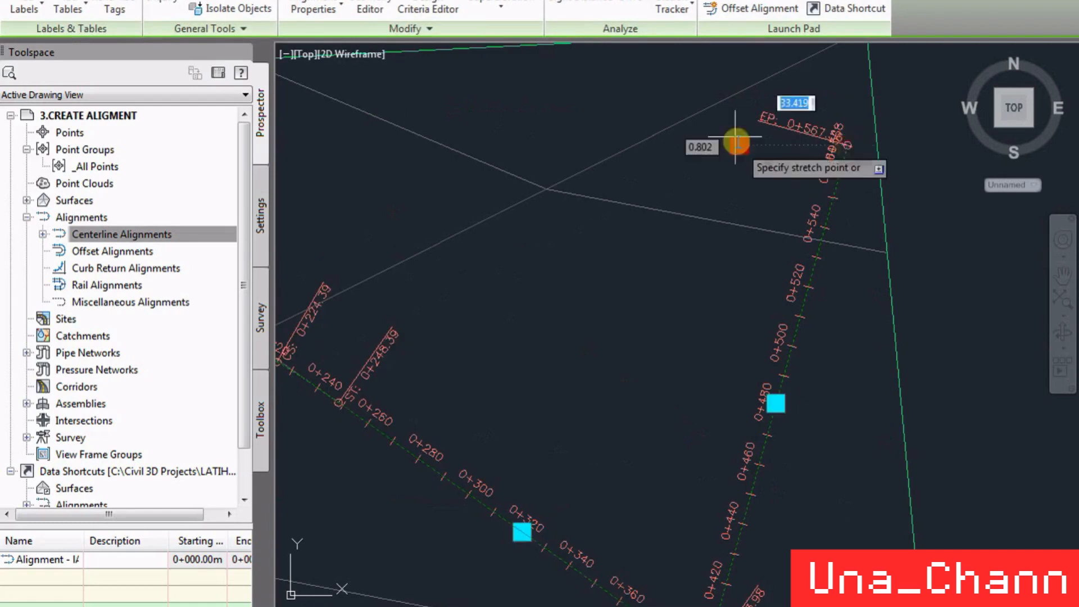
scroll(747, 129, down, 4)
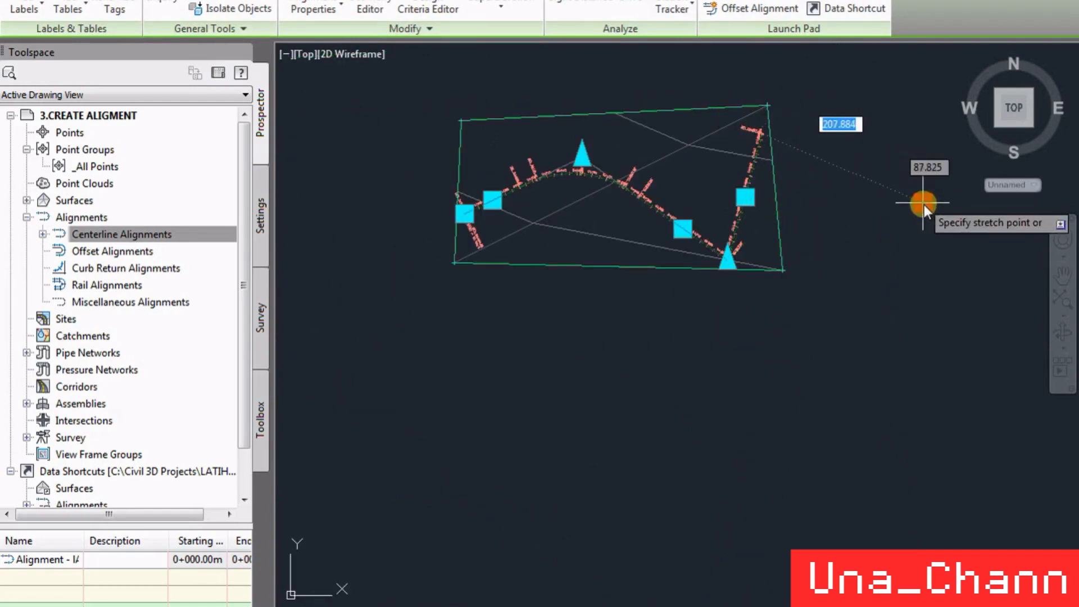
click(930, 214)
scroll(787, 257, up, 5)
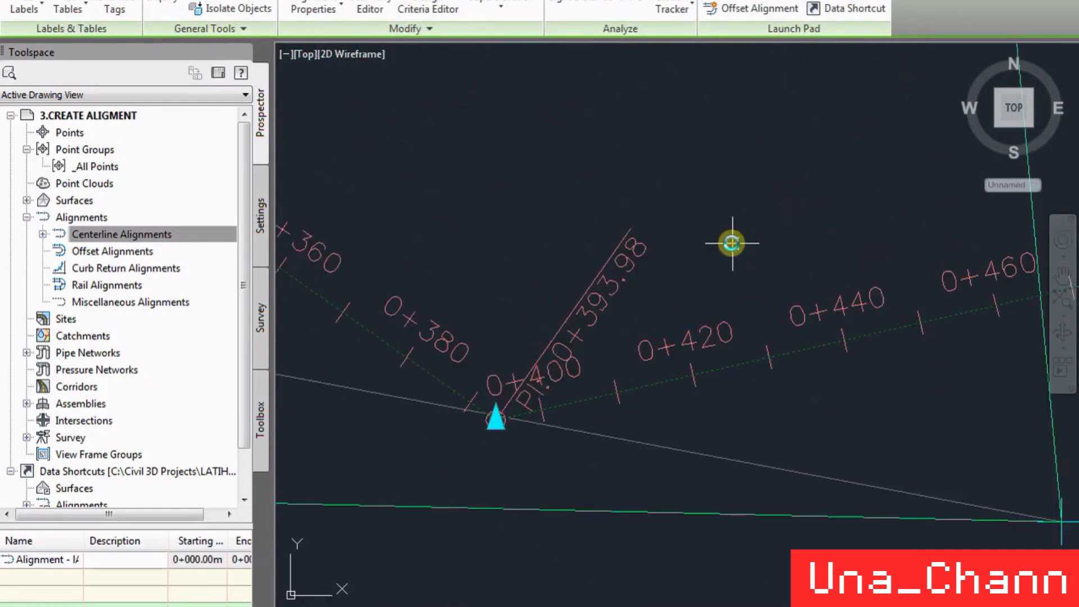
scroll(731, 241, down, 6)
scroll(756, 318, up, 2)
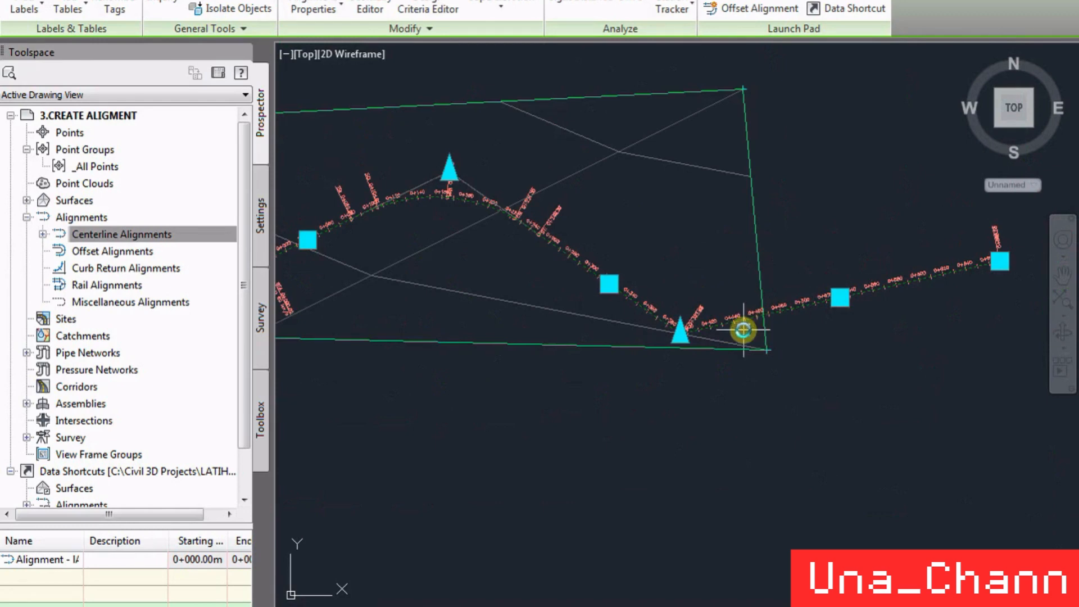
key(Escape)
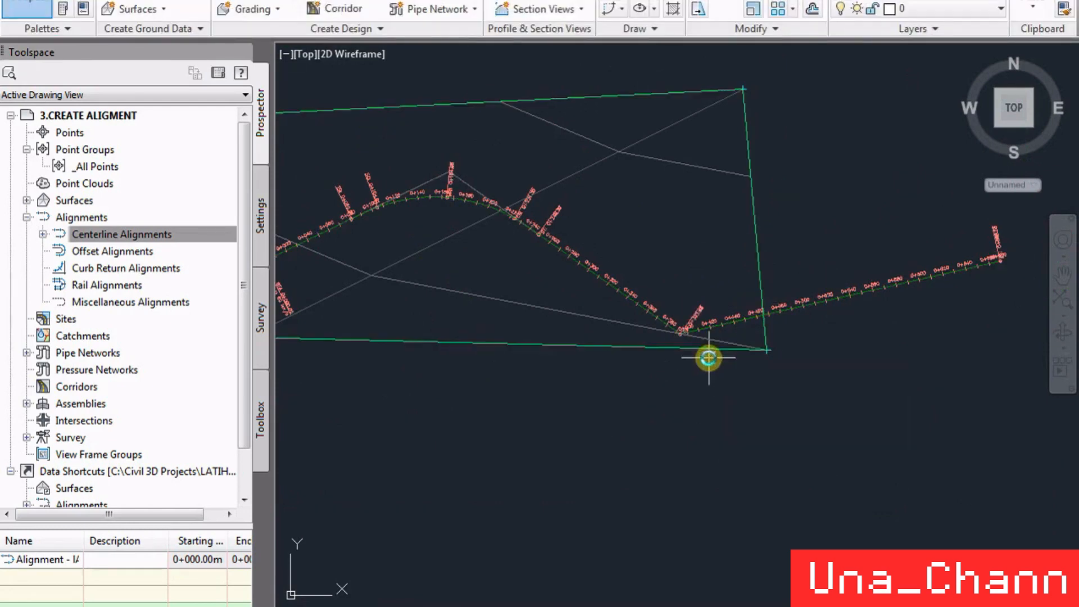
- Start a Free Spiral-Curve-Spiral between the two tangents meeting at the southeastern PI, with a curve solution angle less than 180
scroll(689, 295, up, 5)
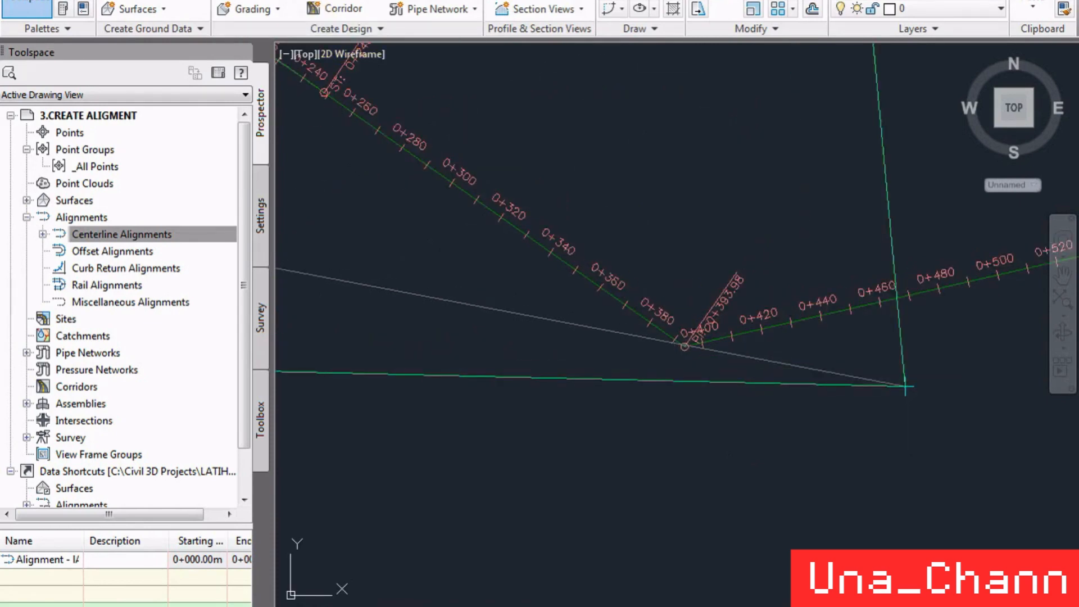
click(247, 1)
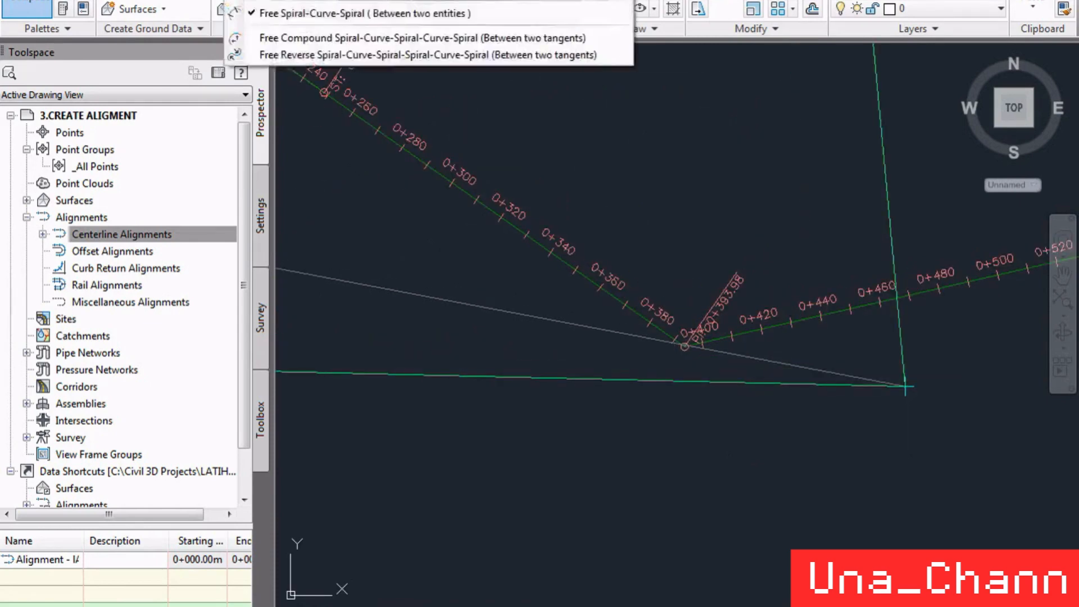
click(309, 12)
click(247, 1)
click(247, 1)
click(309, 18)
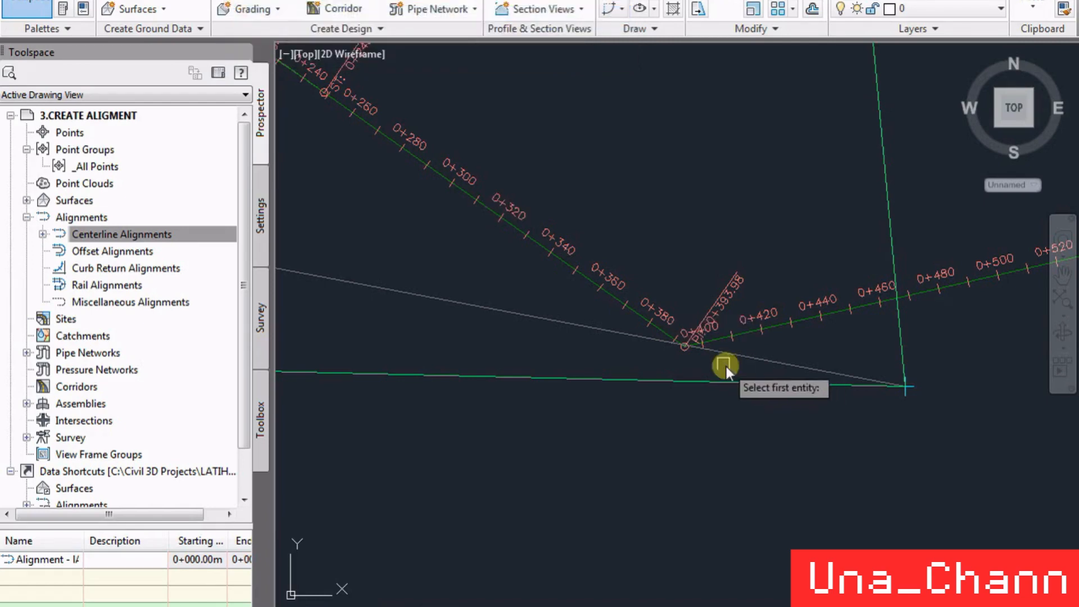
scroll(682, 341, up, 4)
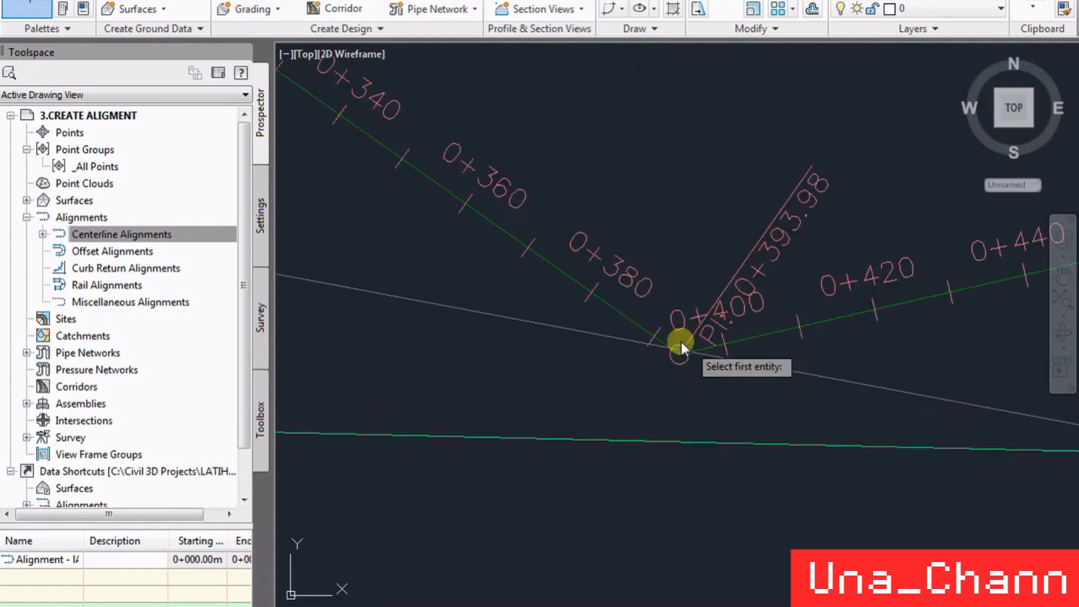
click(605, 313)
click(761, 345)
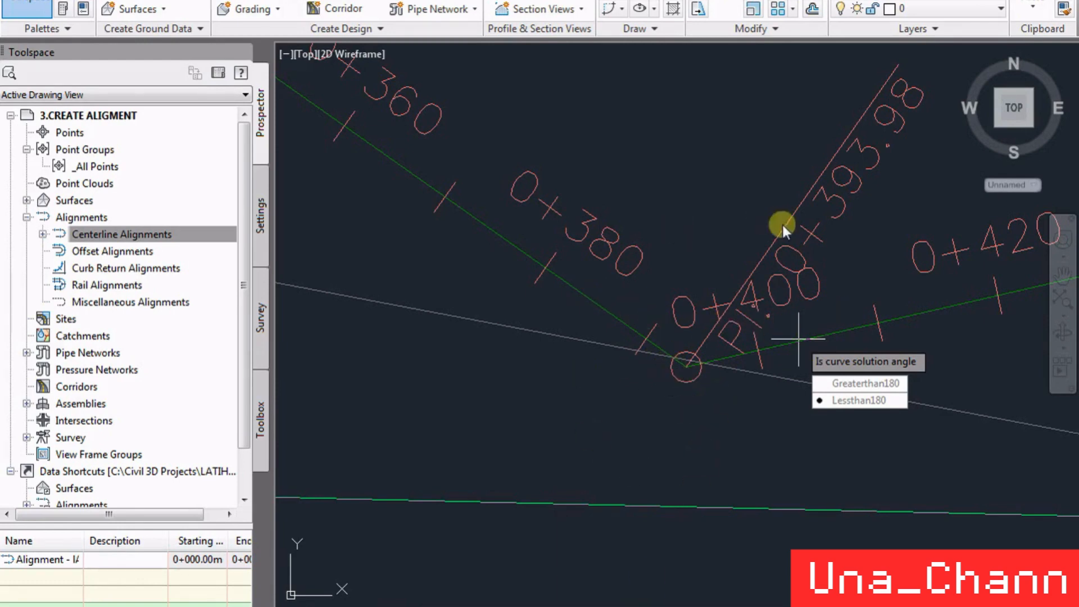
click(859, 400)
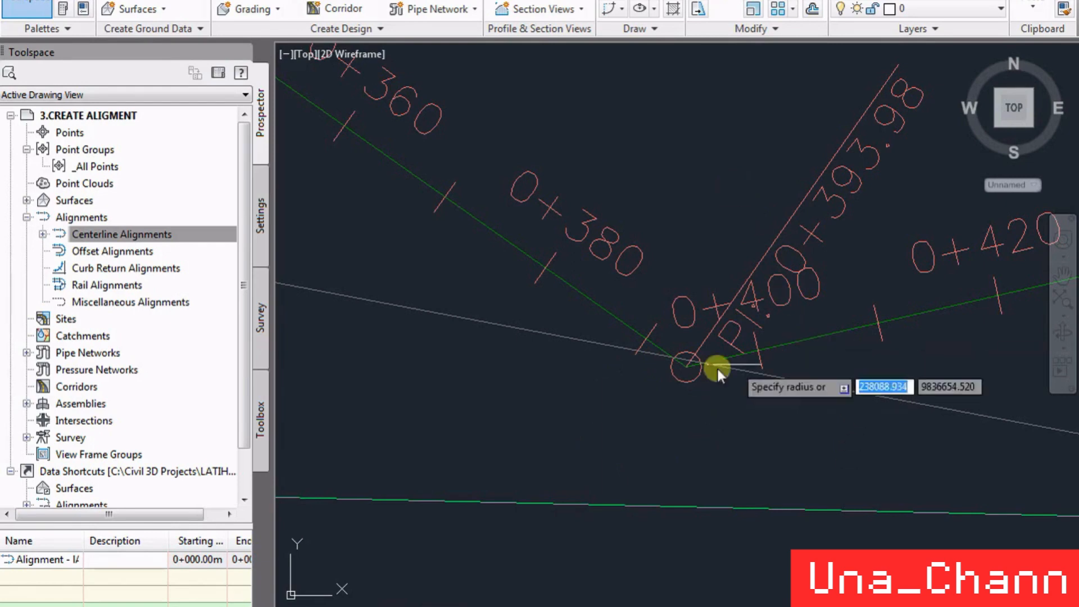
- Give the spiral-curve-spiral a 150 m radius and 25 m spiral-in and spiral-out lengths, and finish the command
scroll(537, 319, down, 4)
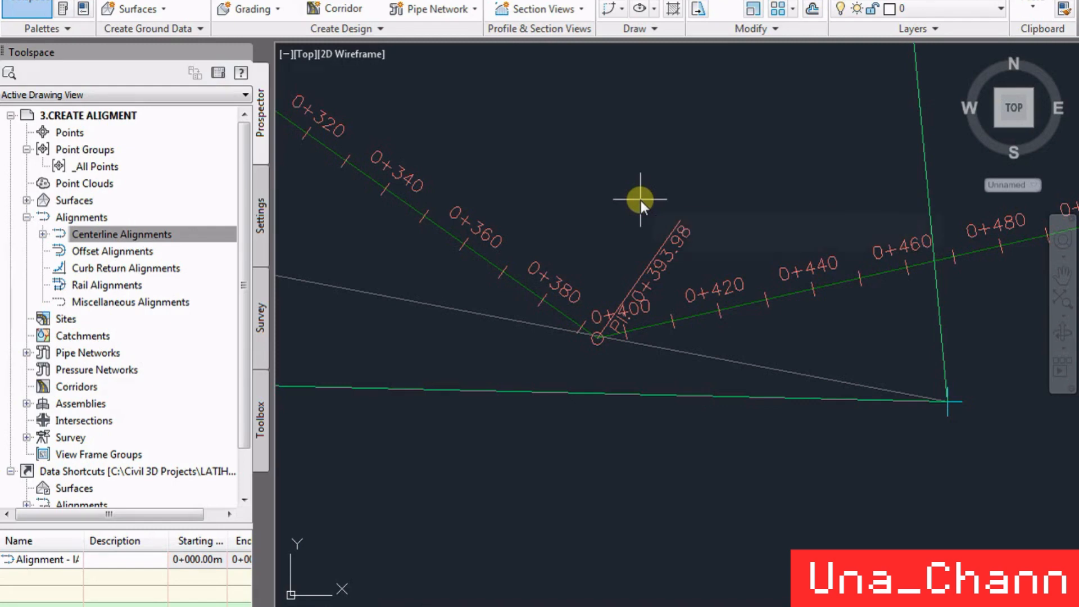
text(150)
key(Return)
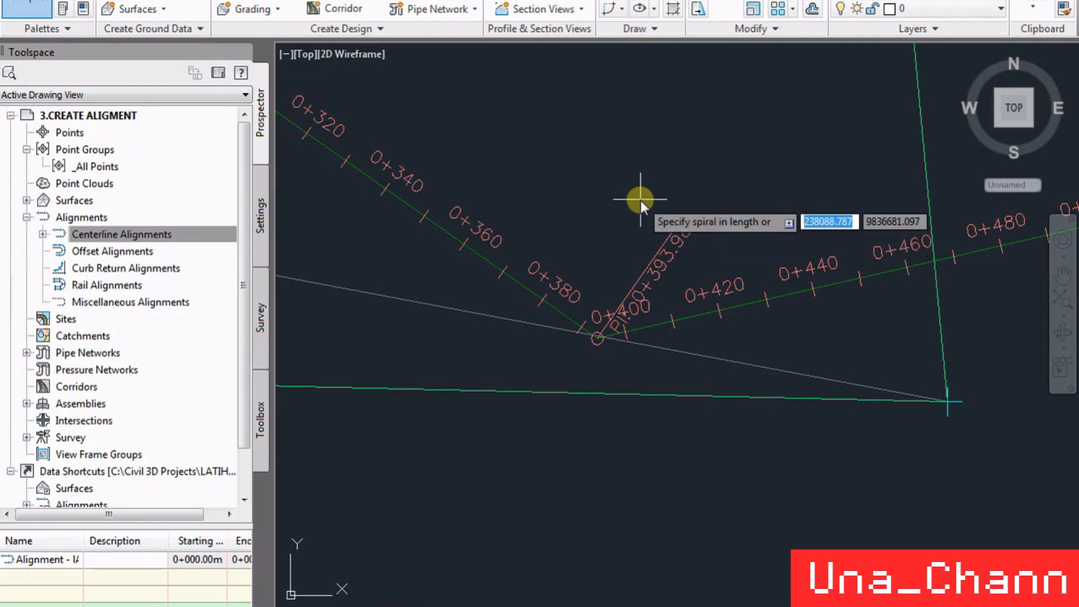
key(Return)
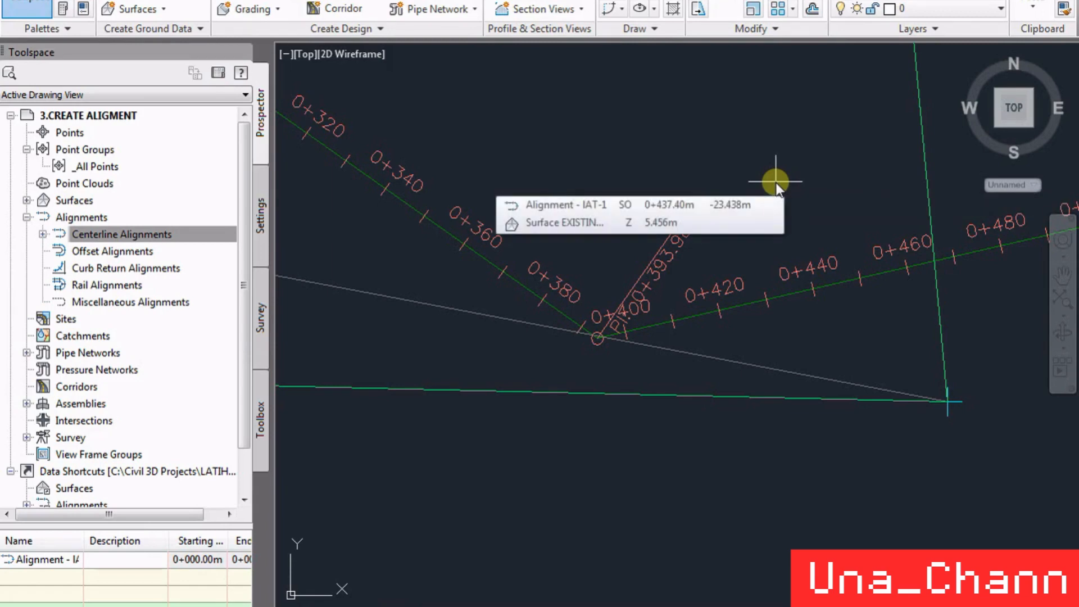
text(25)
key(Return)
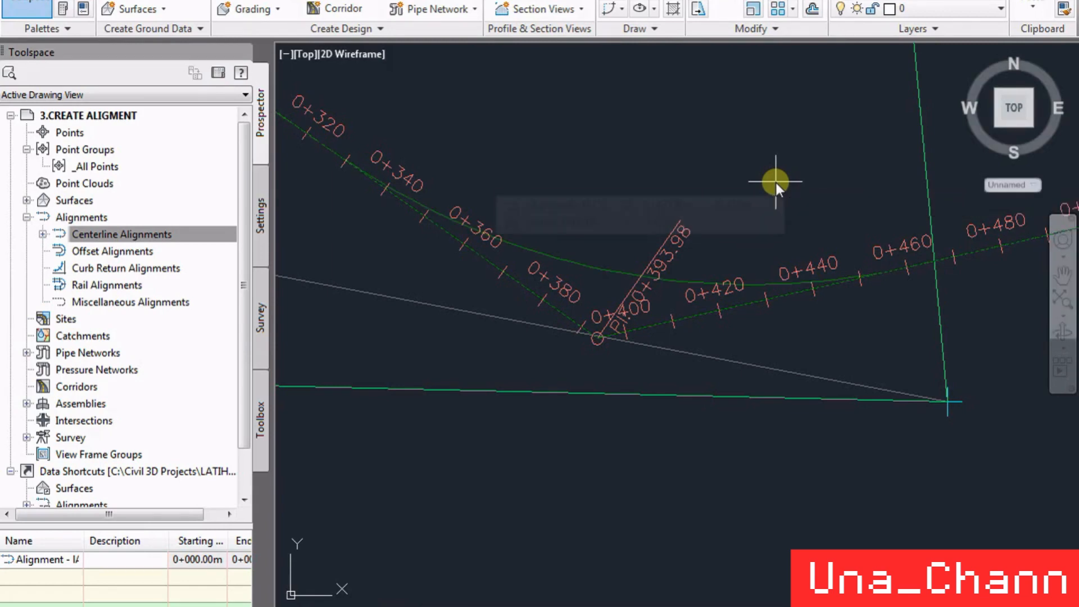
text(25)
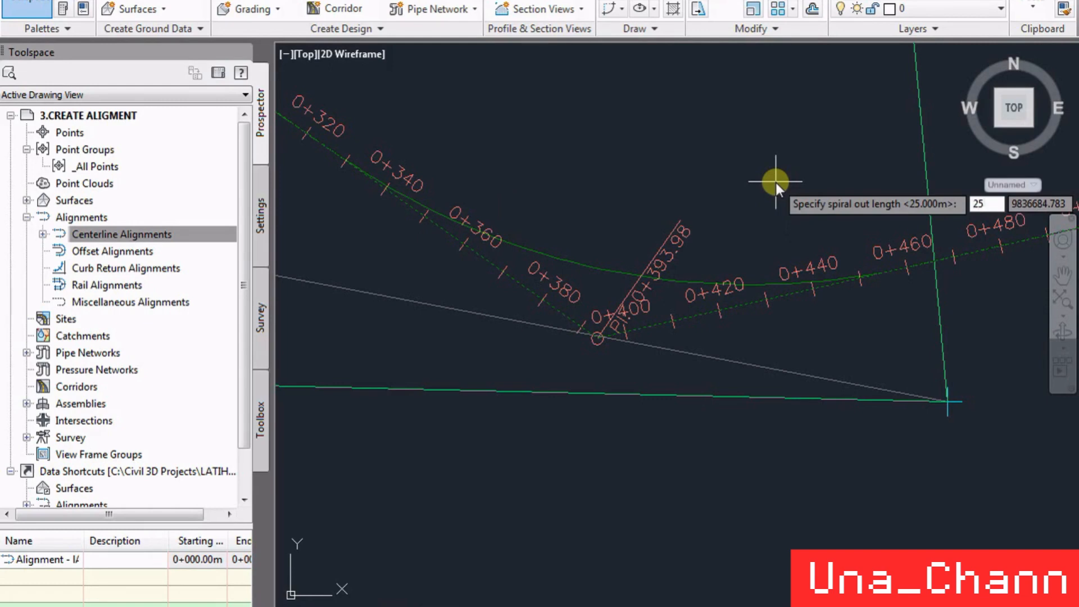
key(Return)
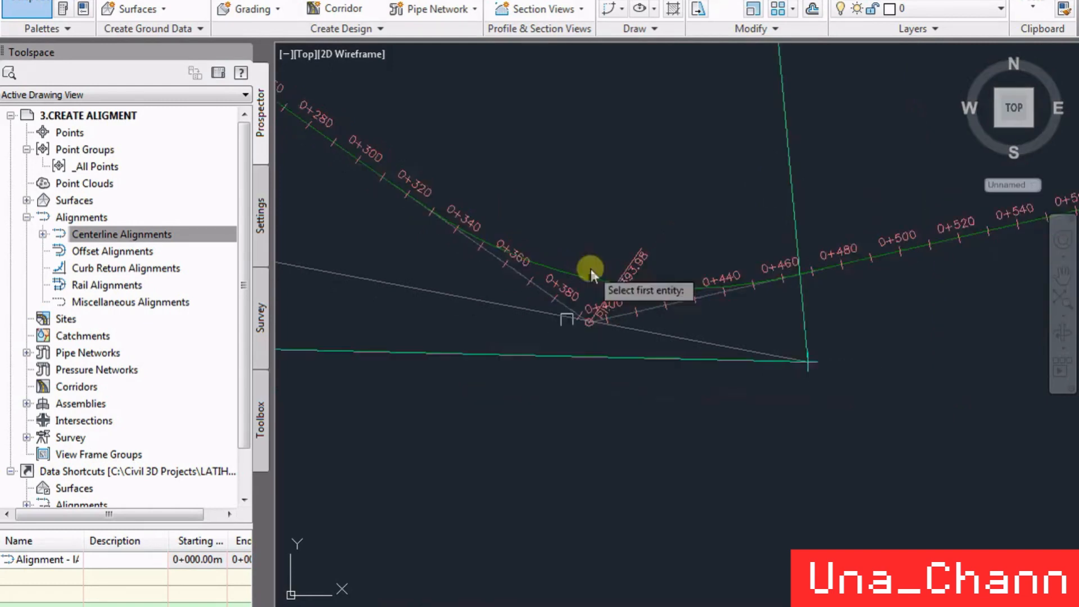
key(Return)
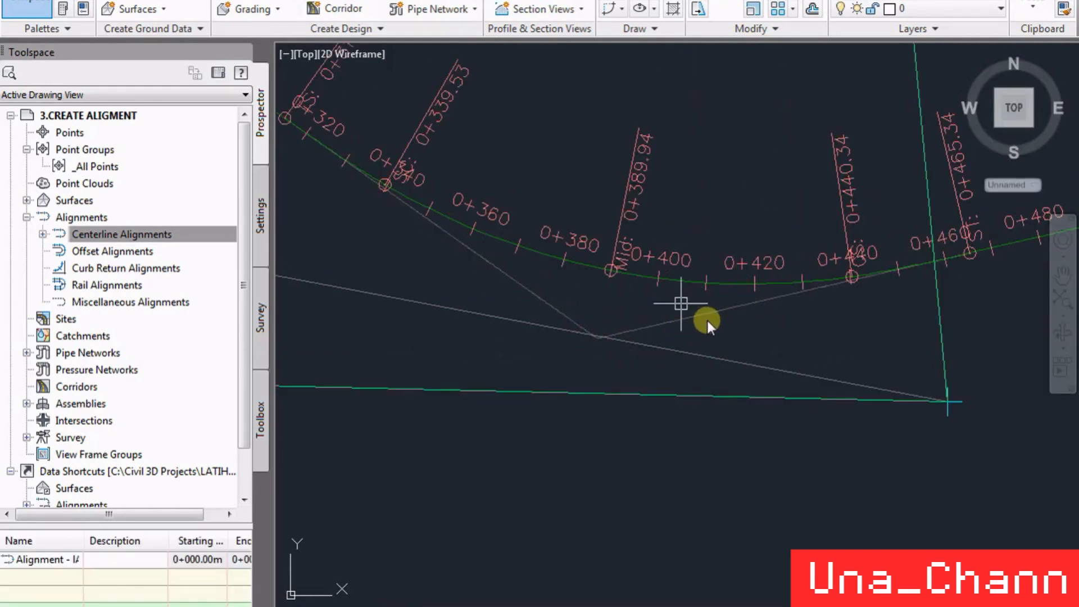
- Examine the alignment from its start to its end, including the station labels at the southeastern curve
scroll(708, 322, down, 2)
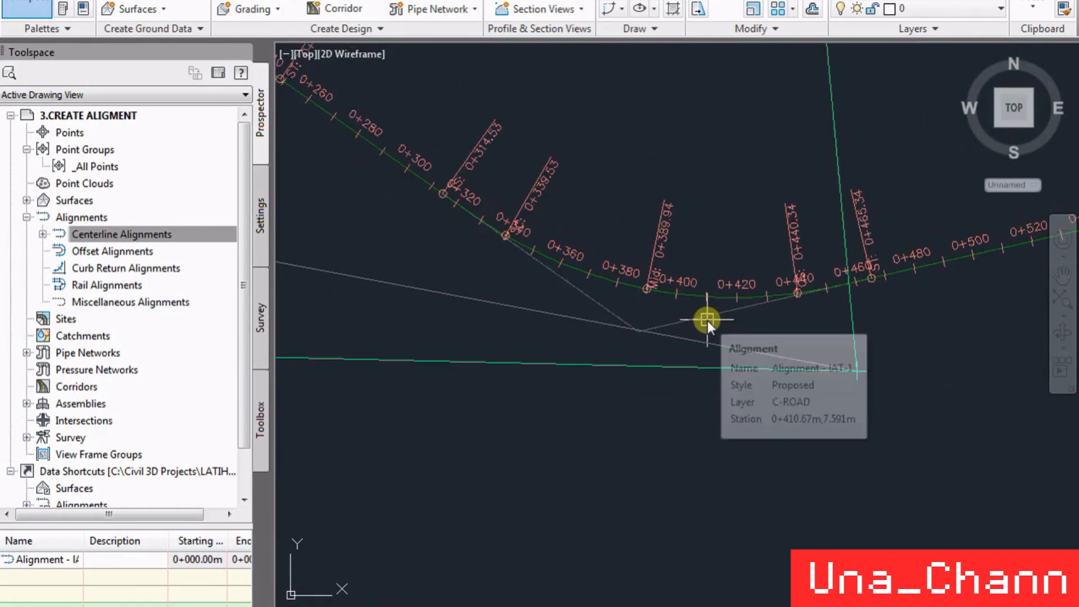
scroll(722, 345, down, 2)
scroll(764, 335, down, 2)
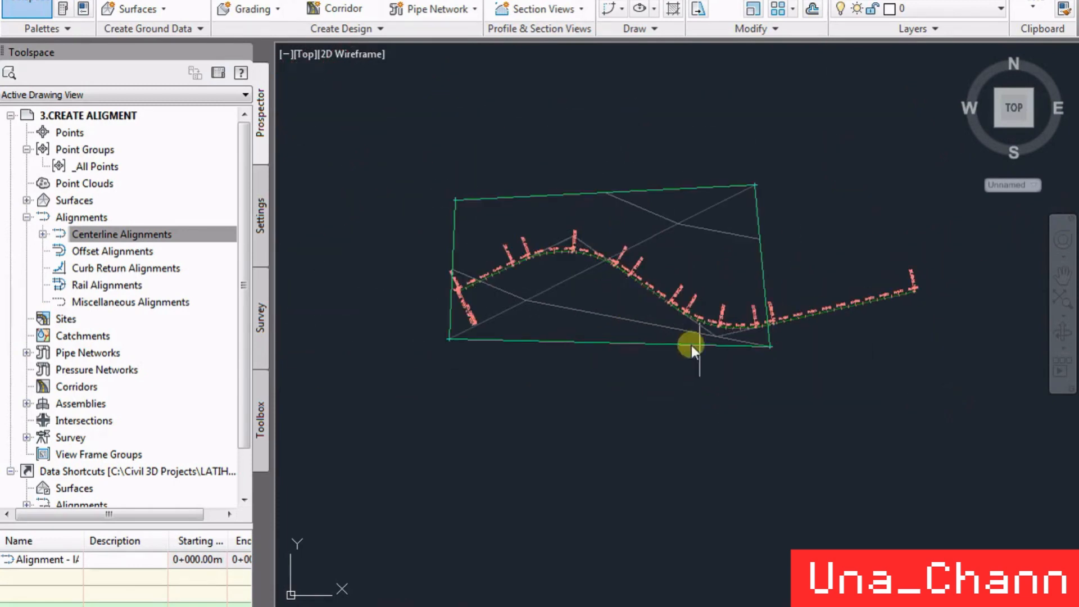
scroll(568, 245, up, 4)
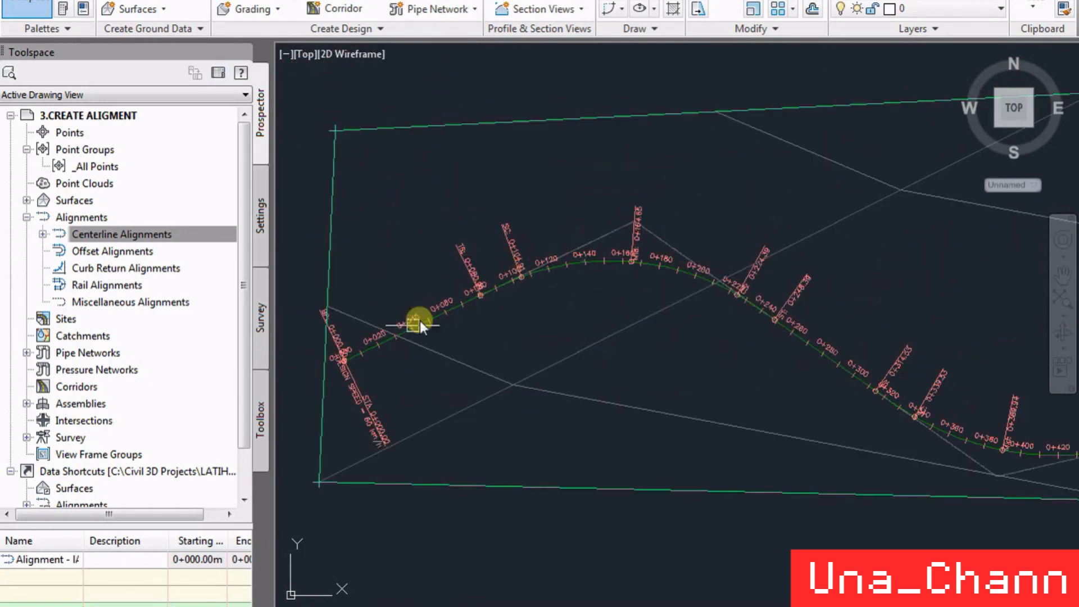
scroll(444, 275, down, 3)
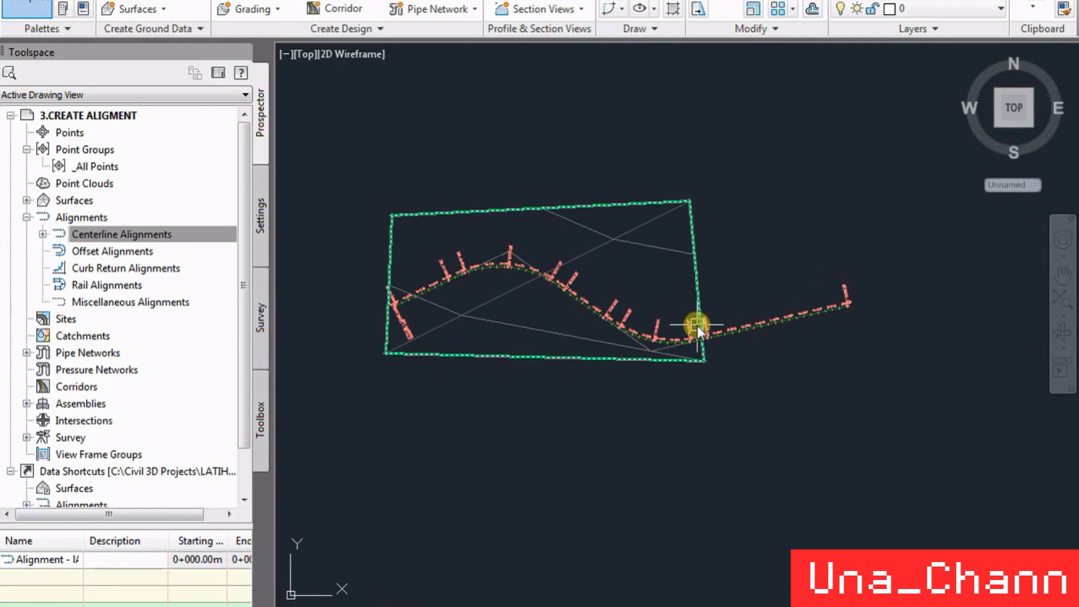
scroll(697, 326, up, 5)
scroll(733, 390, down, 2)
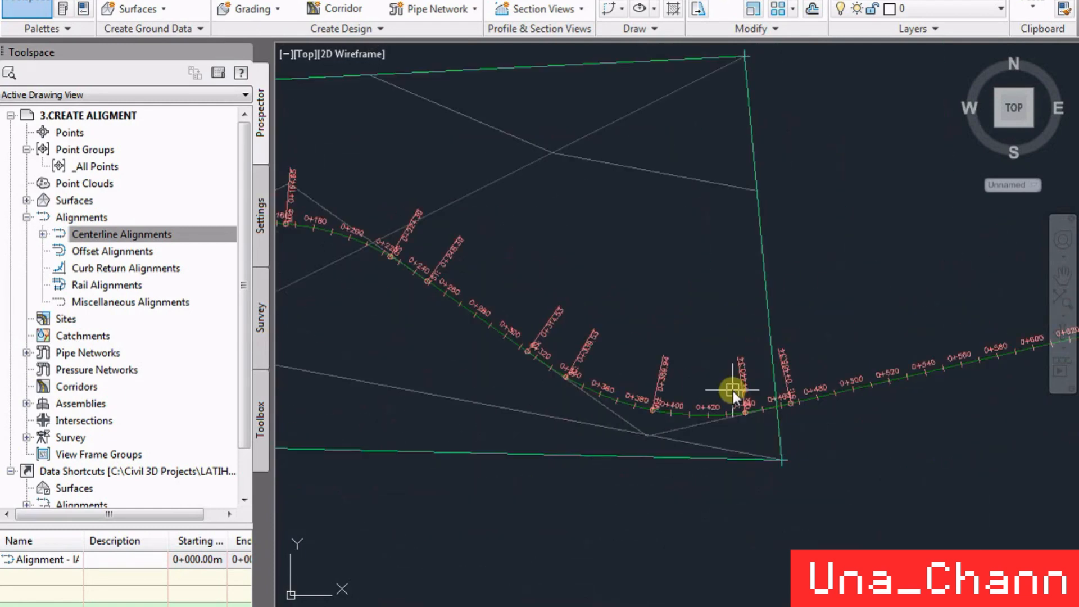
scroll(551, 382, down, 3)
- Insert a PI on the last tangent east of the surface, at about station 0+555
scroll(707, 365, up, 4)
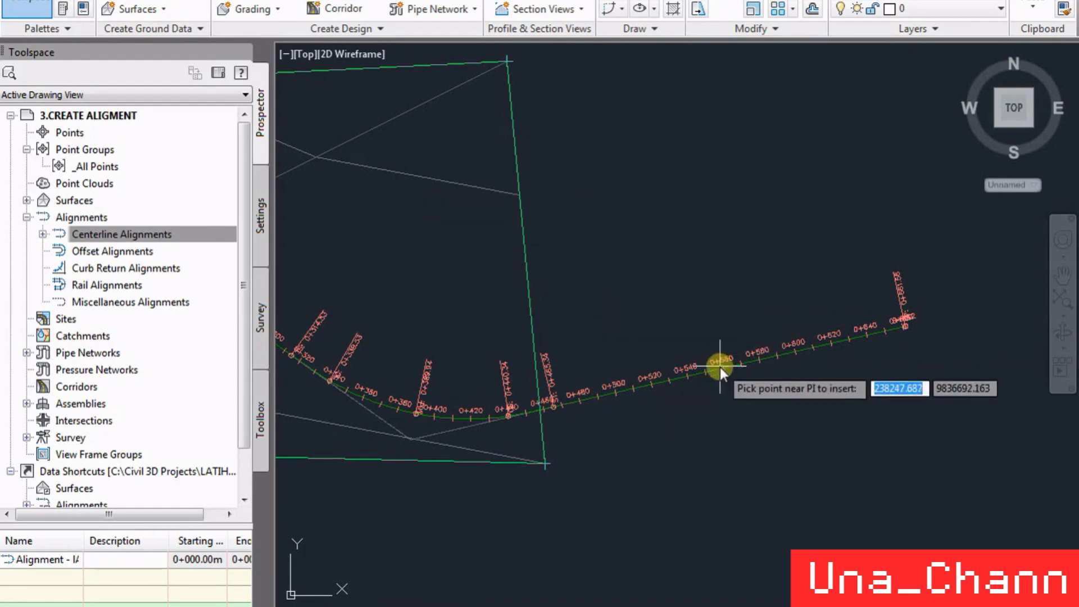
scroll(701, 376, up, 5)
scroll(706, 393, down, 4)
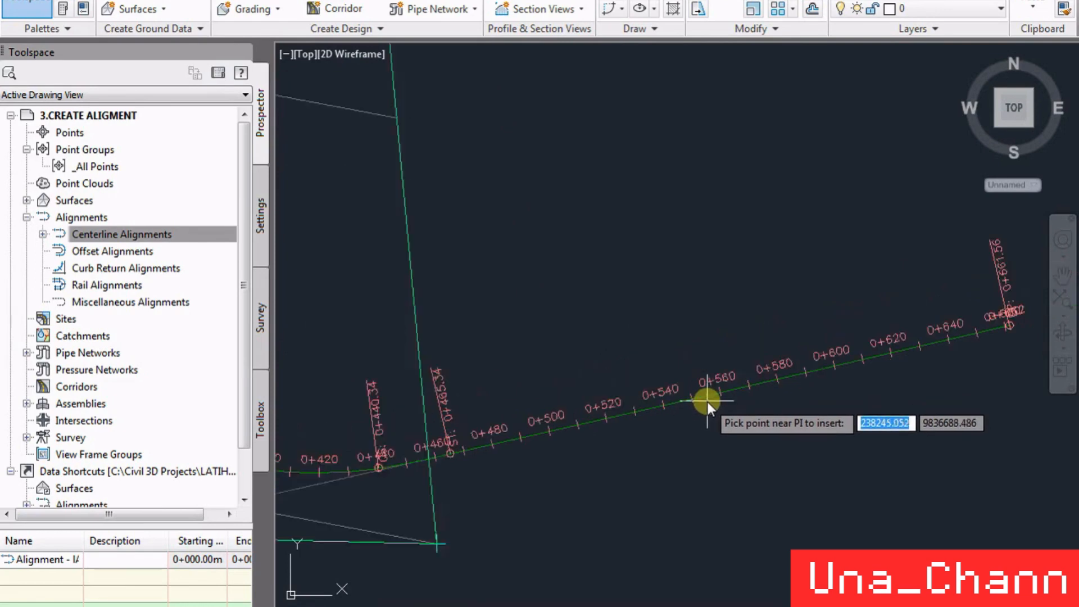
scroll(706, 400, down, 2)
click(707, 397)
key(Escape)
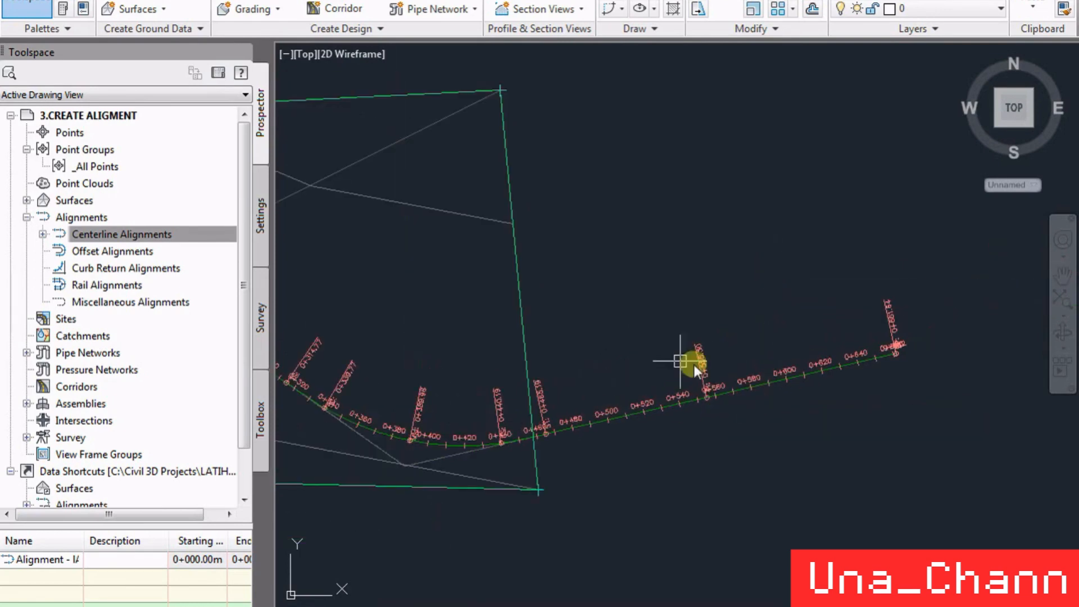
- Move the inserted PI south and finally north of the original tangent, forming a bend at about station 0+540
scroll(704, 382, up, 4)
click(715, 349)
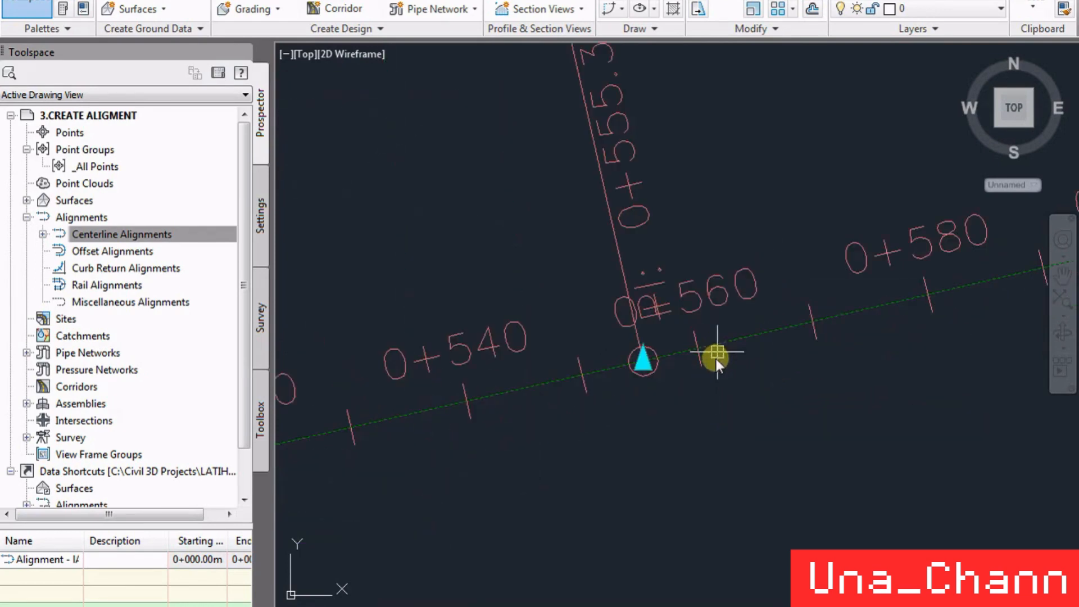
scroll(642, 362, down, 5)
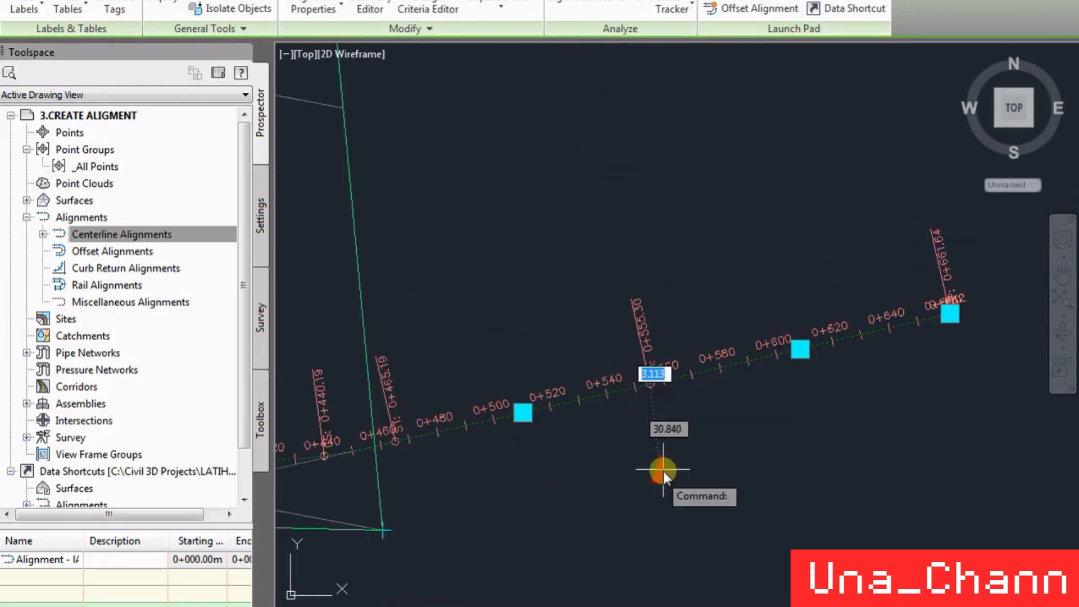
click(668, 465)
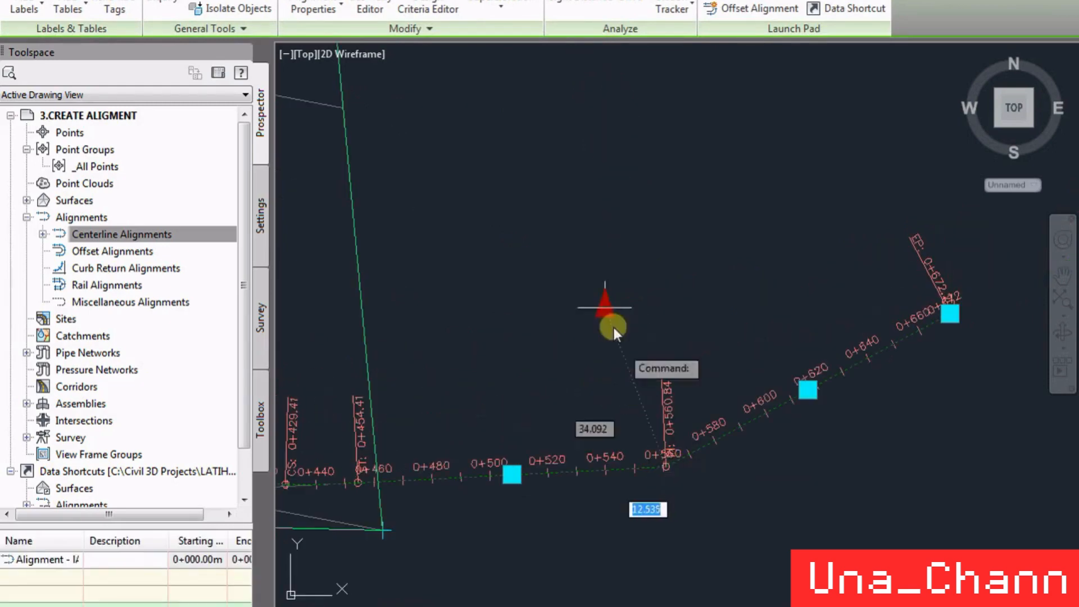
click(598, 290)
scroll(731, 345, down, 5)
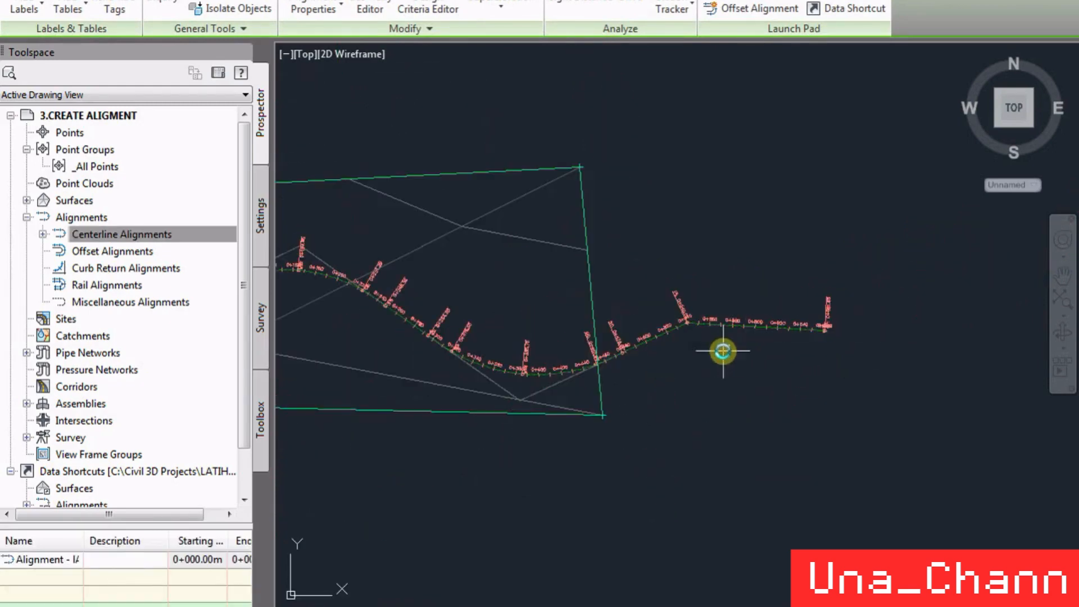
key(Escape)
- Add a free curve fillet with a 100 m radius and a solution angle under 180° between the two tangents meeting at about station 0+540
scroll(699, 315, up, 9)
scroll(652, 317, down, 2)
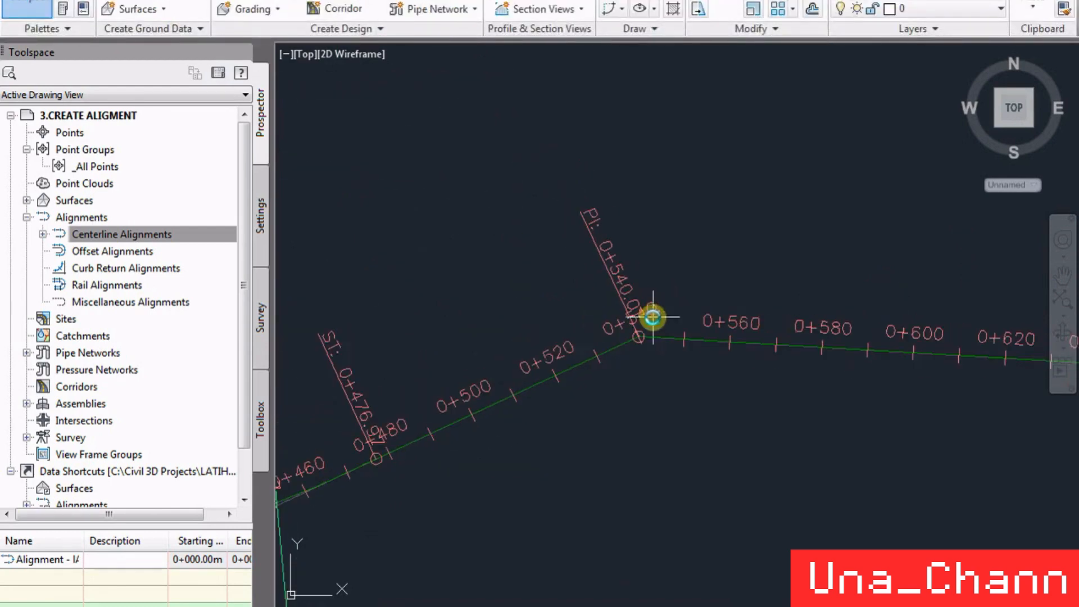
click(247, 1)
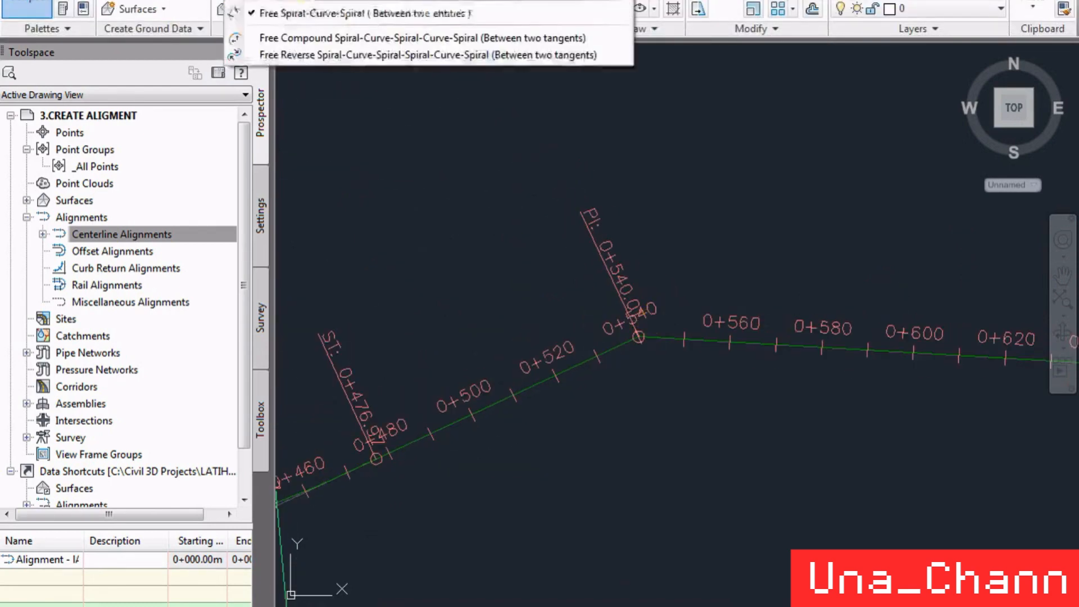
click(319, 12)
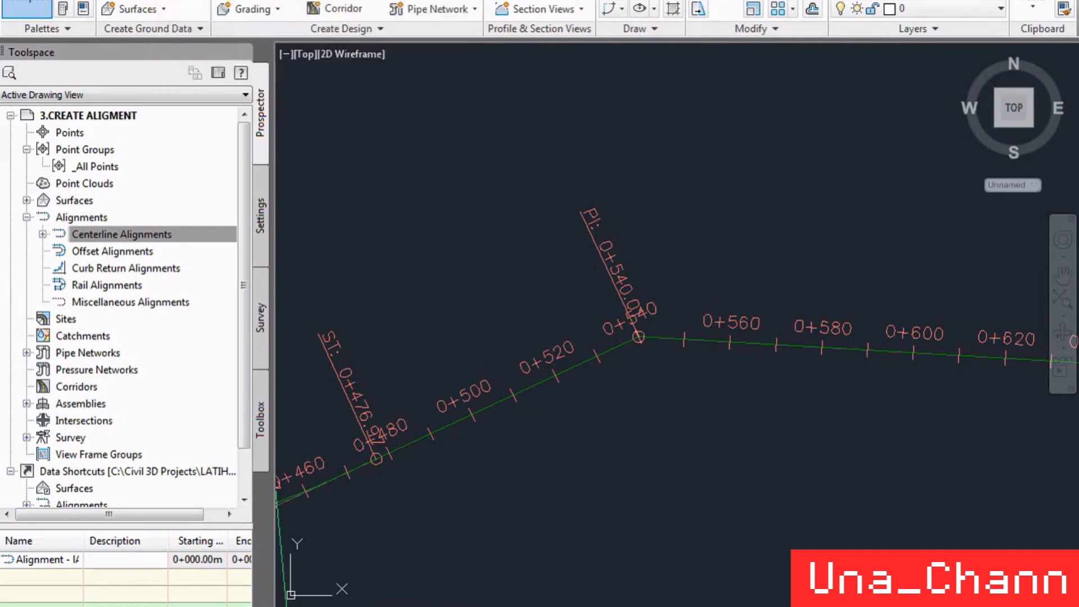
click(185, 1)
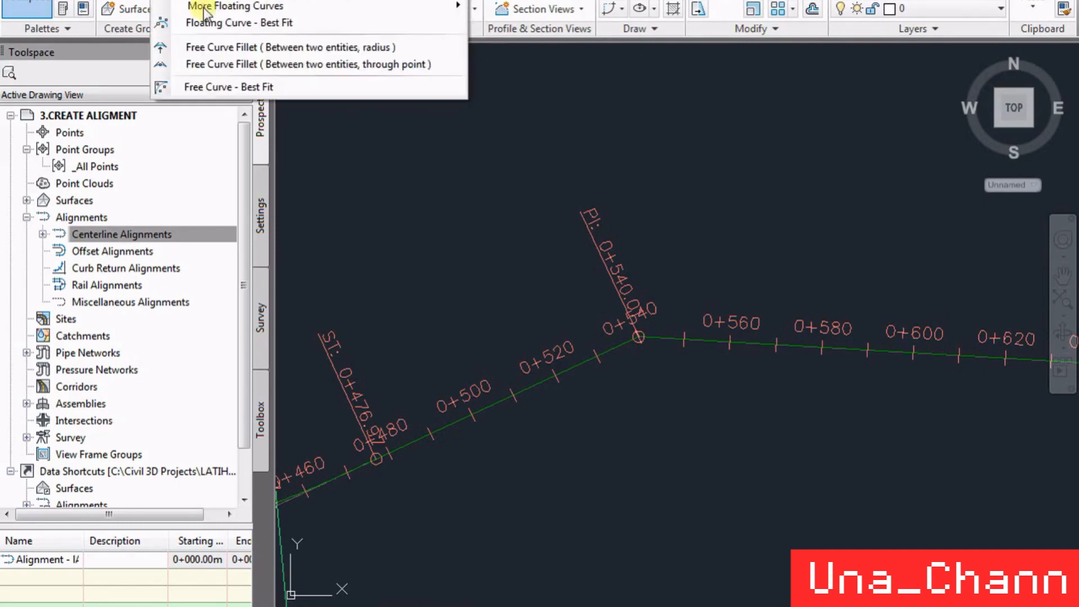
click(262, 49)
scroll(646, 371, up, 3)
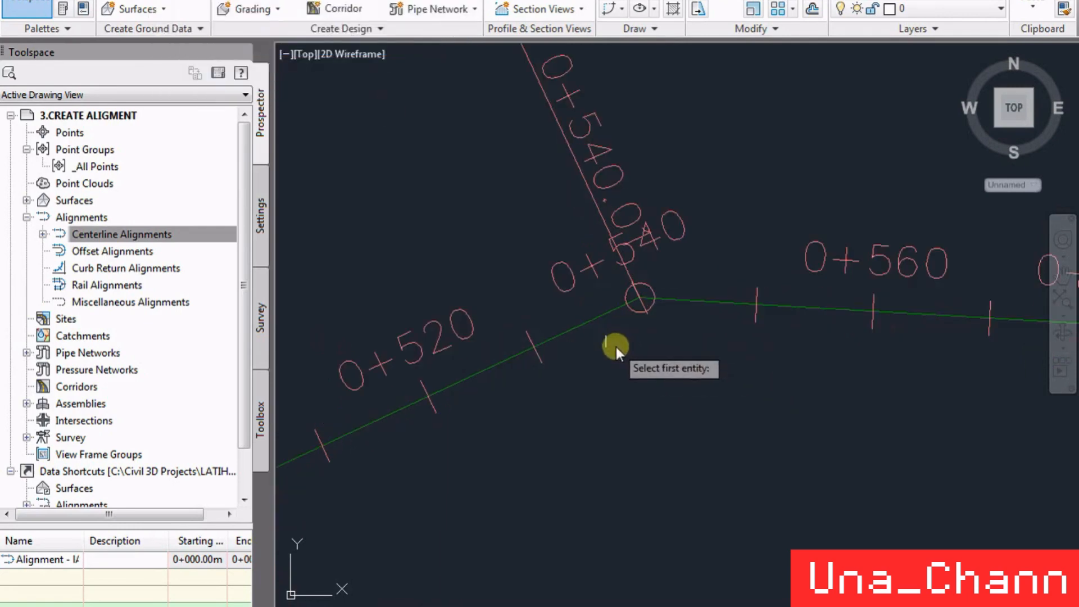
click(593, 327)
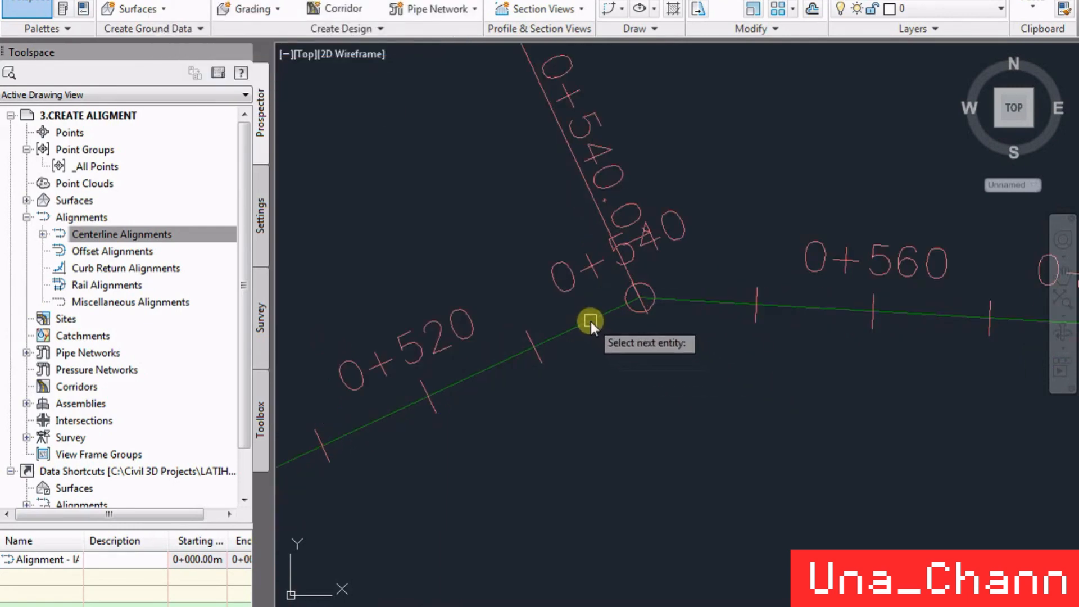
click(705, 304)
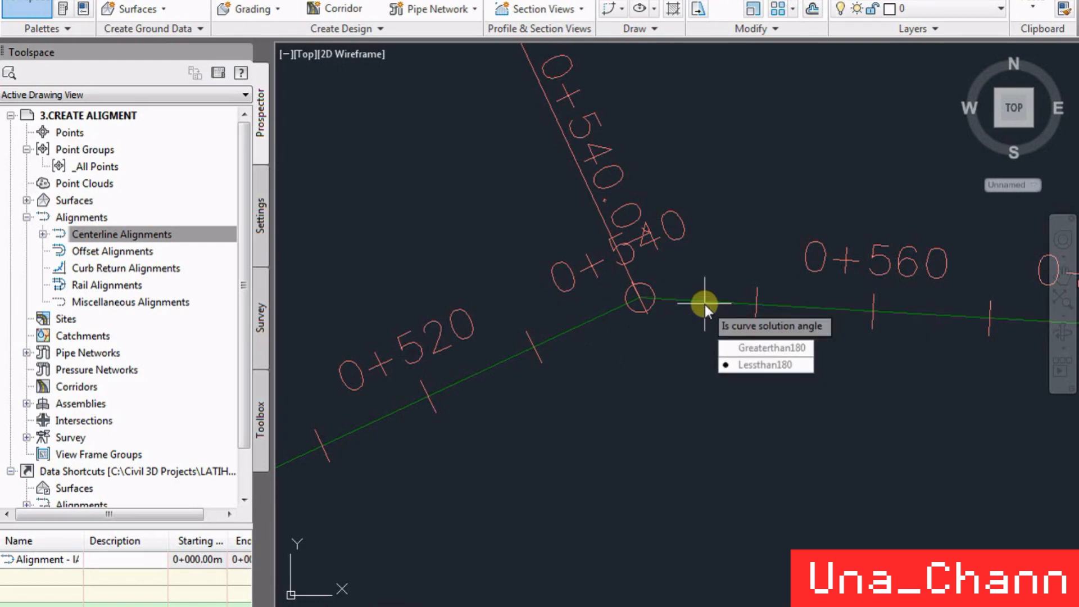
text(L)
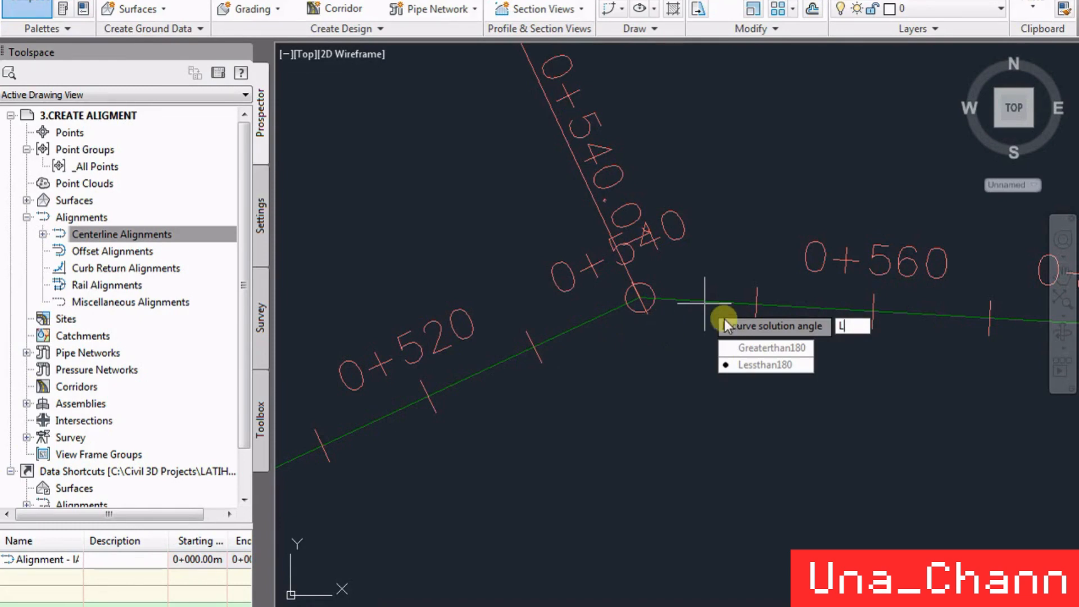
click(764, 365)
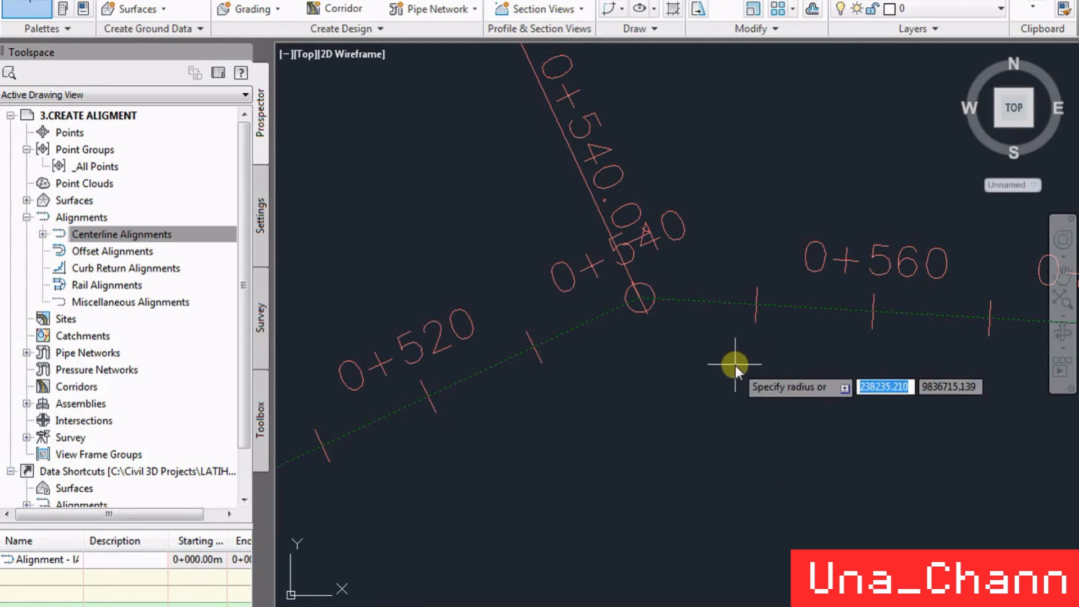
text(100)
key(Return)
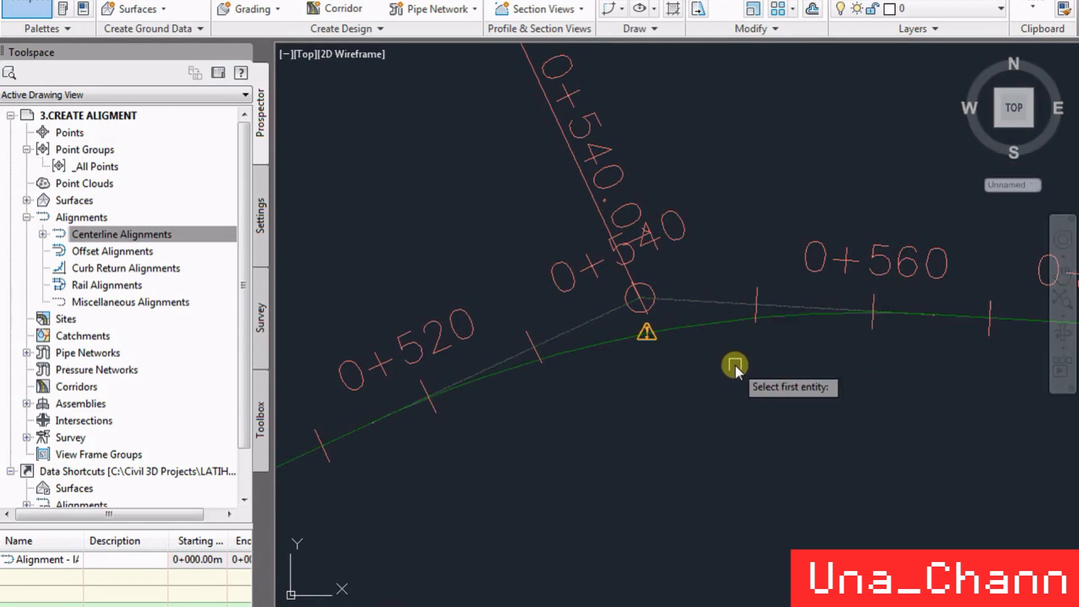
- Examine the new curve east of the surface, including its midpoint marker and its start, middle and end station labels
scroll(735, 365, down, 6)
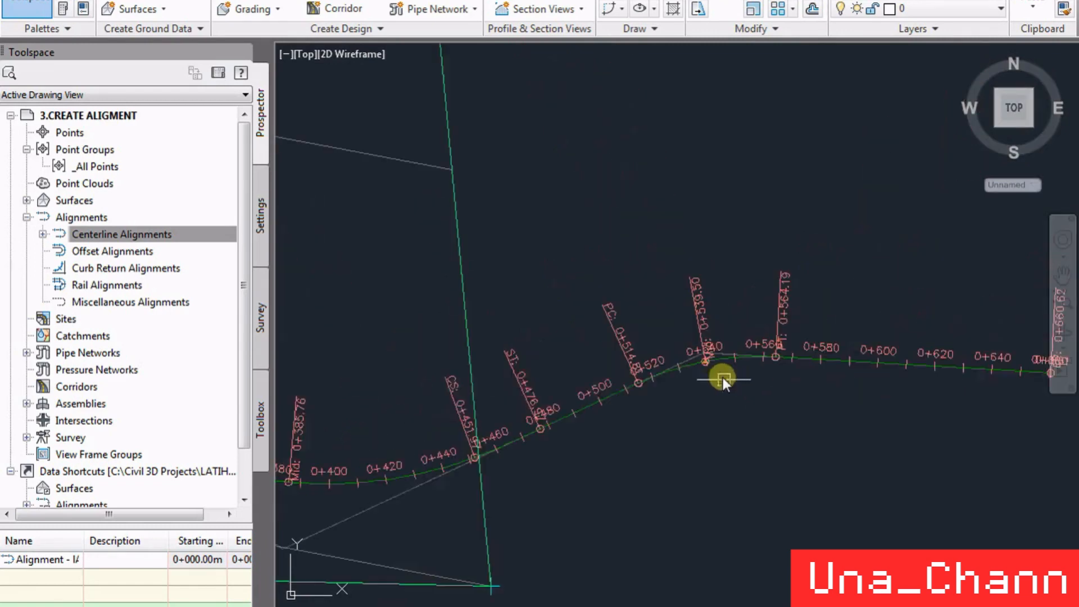
scroll(717, 376, up, 8)
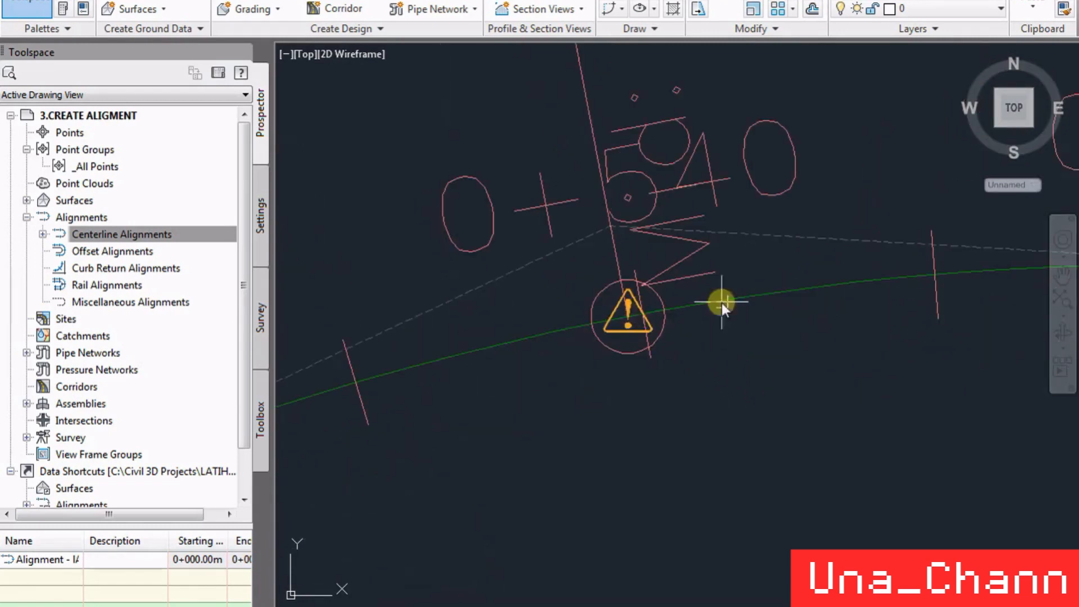
scroll(730, 315, down, 8)
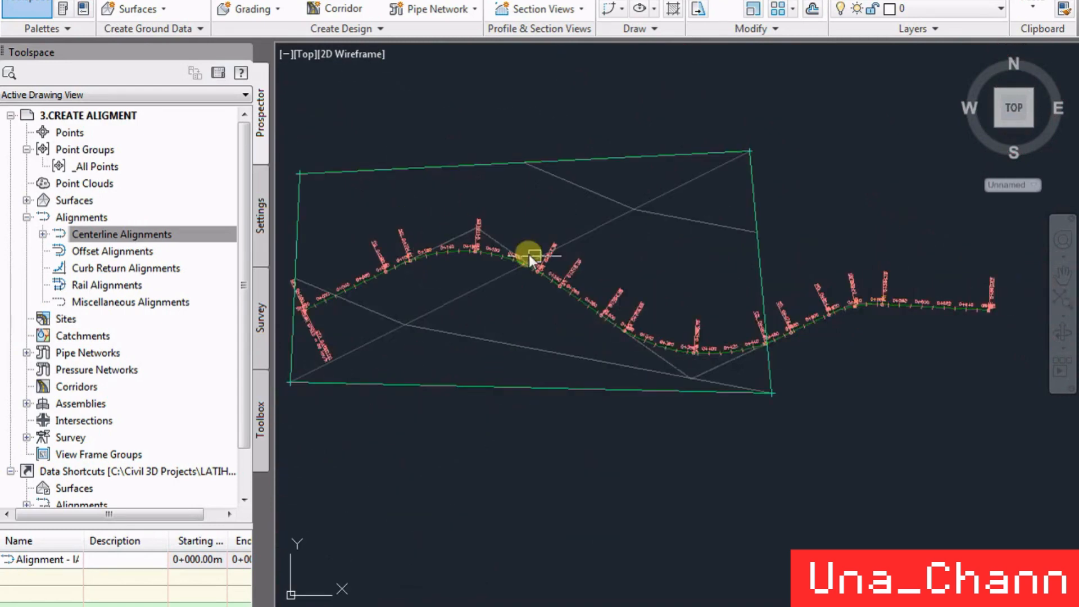
scroll(862, 305, up, 8)
scroll(961, 287, up, 2)
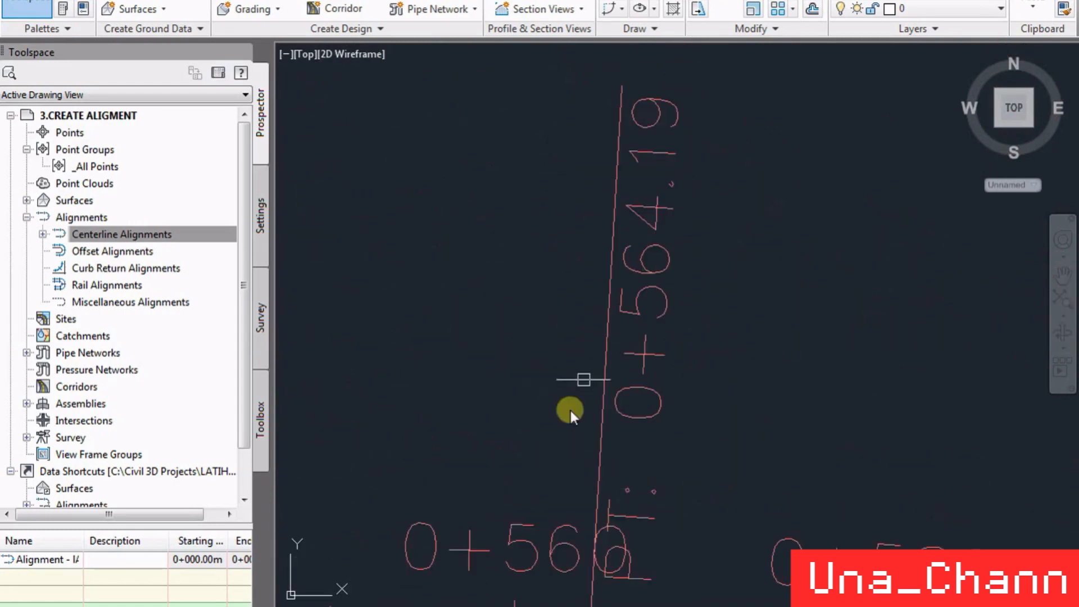
scroll(579, 388, down, 4)
scroll(394, 434, up, 8)
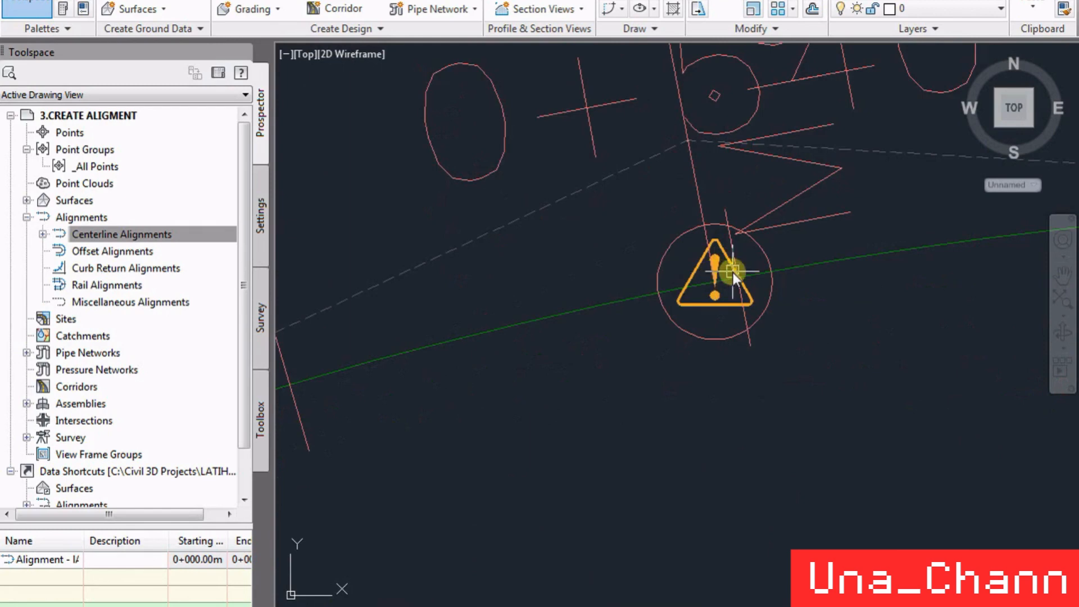
scroll(733, 272, down, 4)
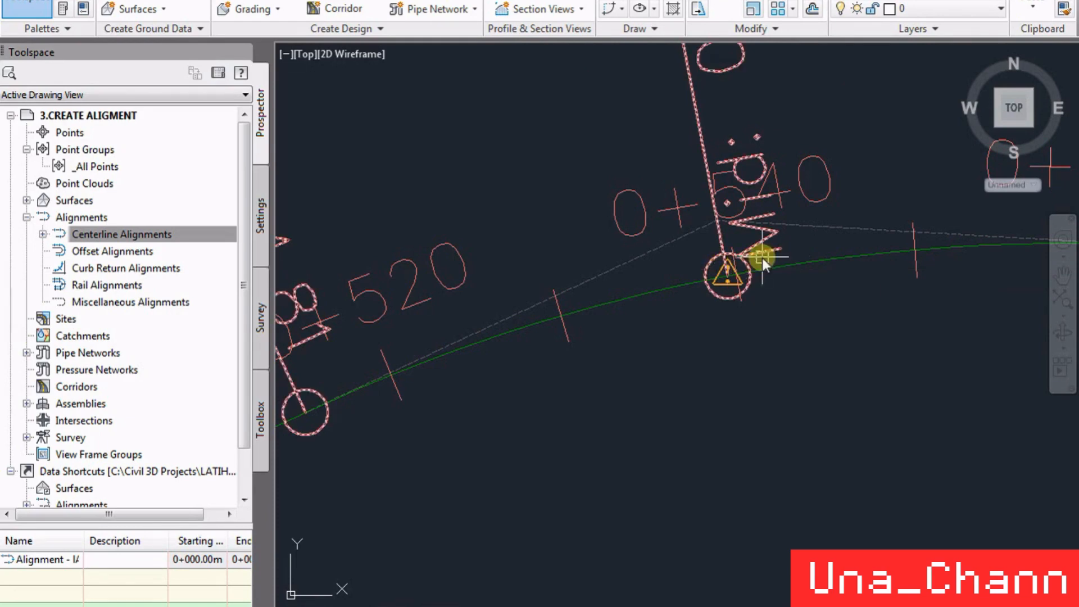
scroll(748, 326, down, 2)
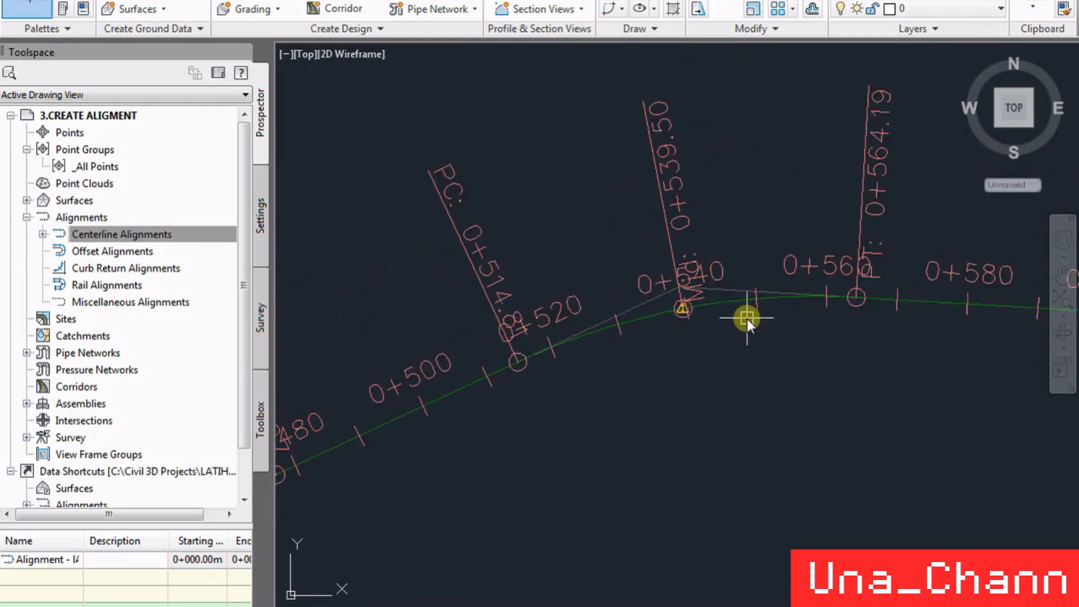
scroll(682, 308, up, 5)
click(657, 339)
right_click(658, 337)
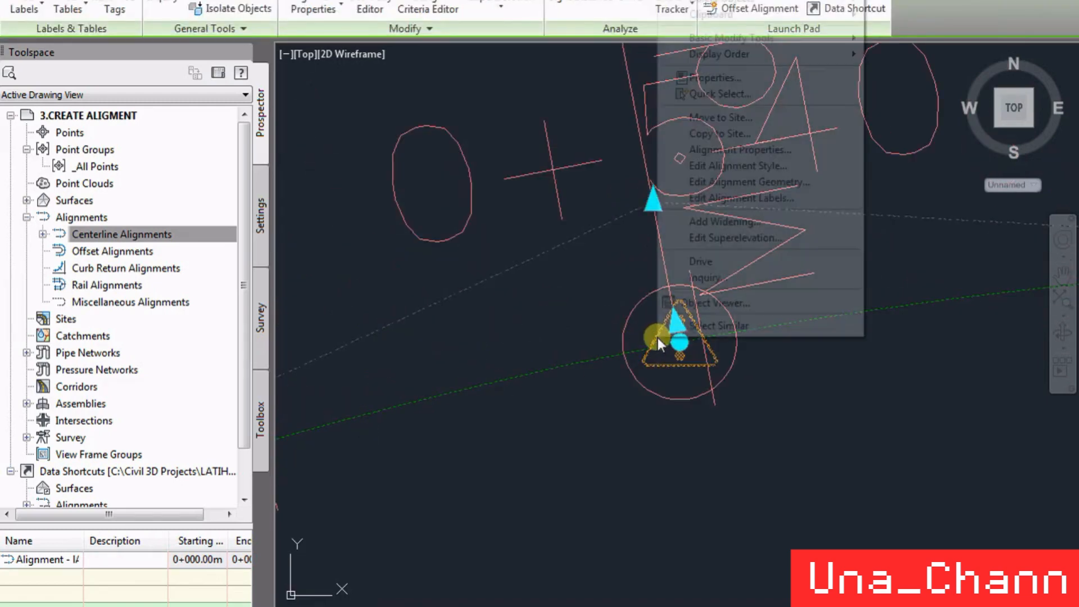
click(780, 183)
click(729, 413)
click(828, 322)
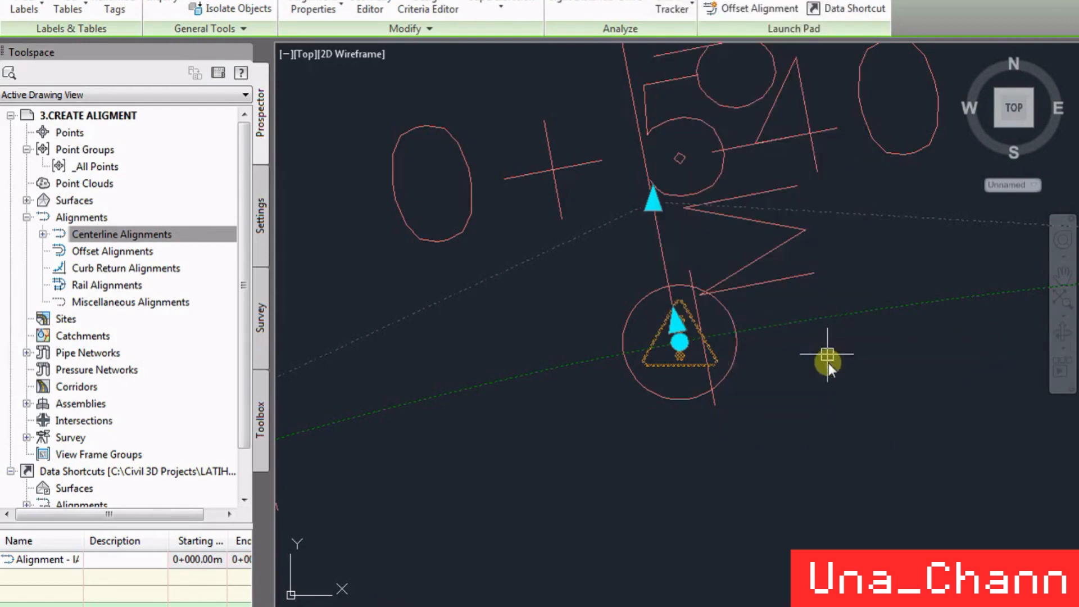
scroll(832, 343, down, 3)
scroll(841, 332, down, 3)
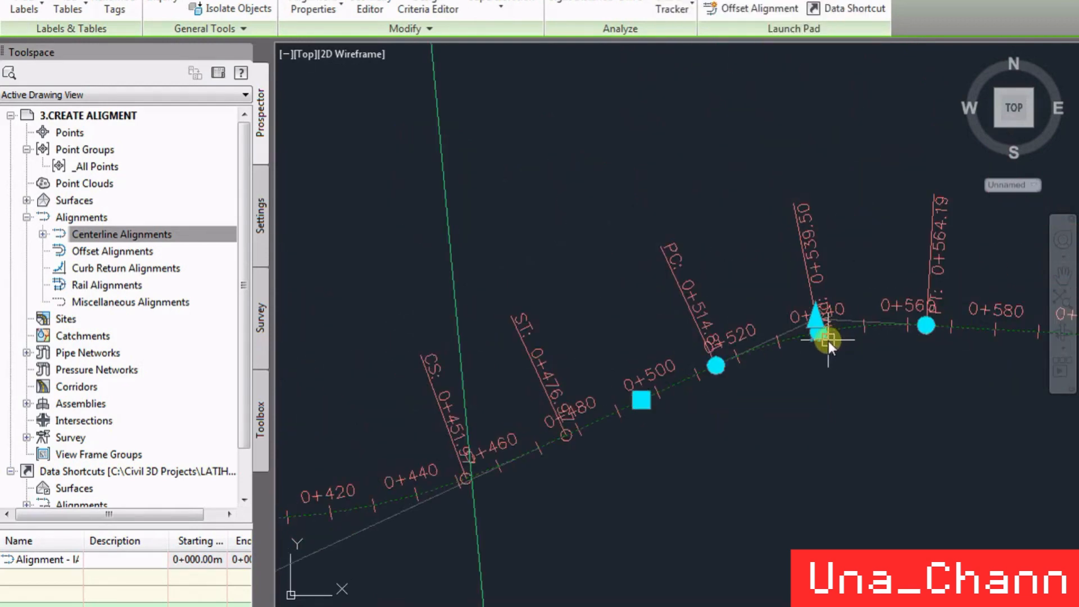
key(Escape)
click(797, 338)
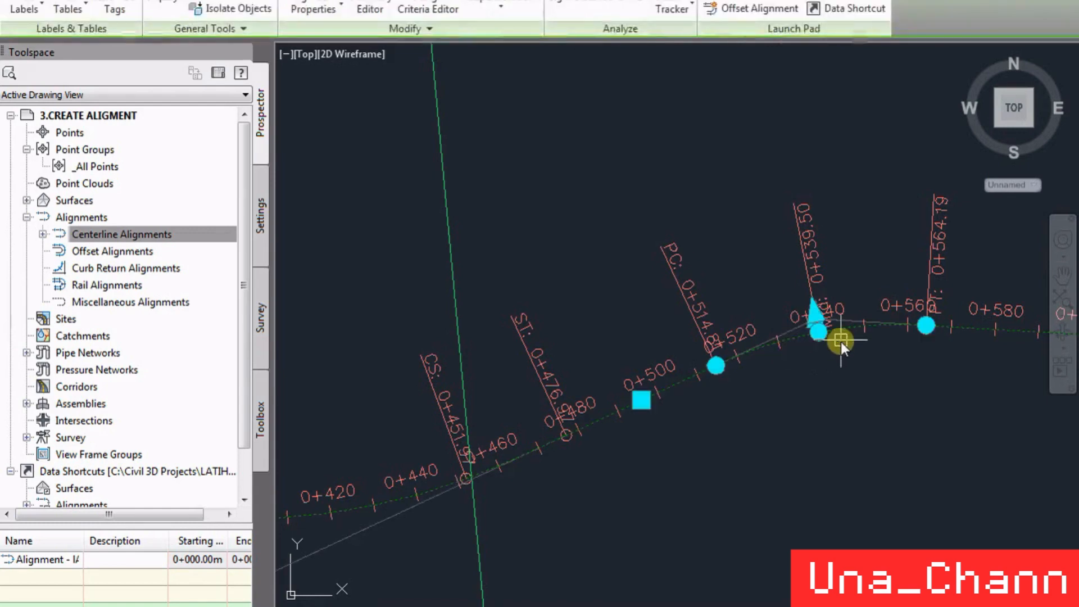
scroll(838, 337, up, 5)
click(840, 340)
key(Escape)
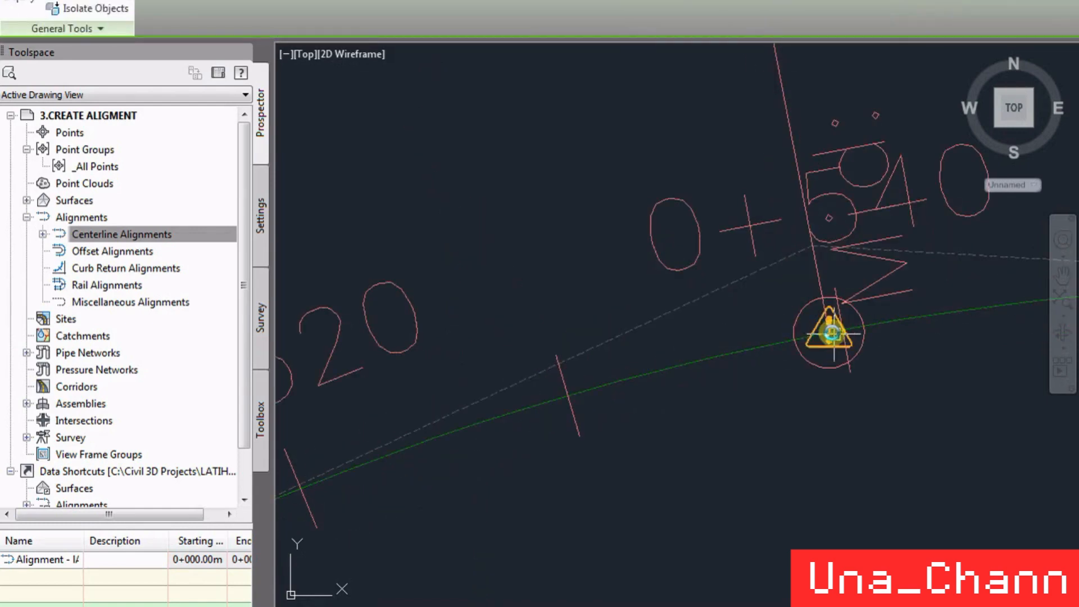
- Stretch the eastern curve's midpoint grip south to enlarge its radius to about 229 m, and deselect the alignment
click(731, 352)
click(828, 332)
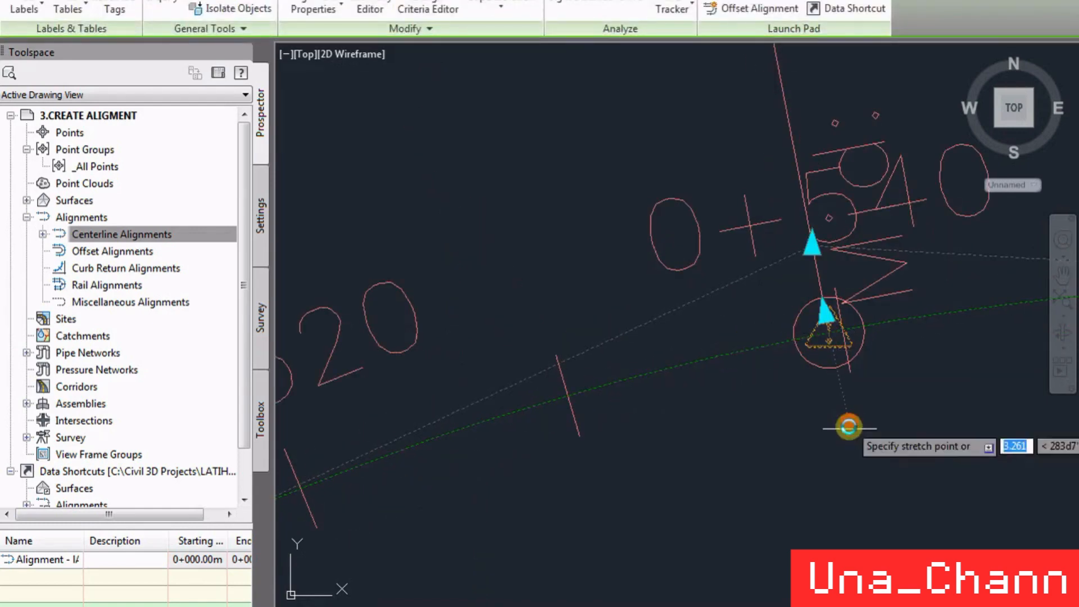
click(851, 444)
scroll(685, 281, down, 4)
scroll(731, 281, down, 5)
key(Escape)
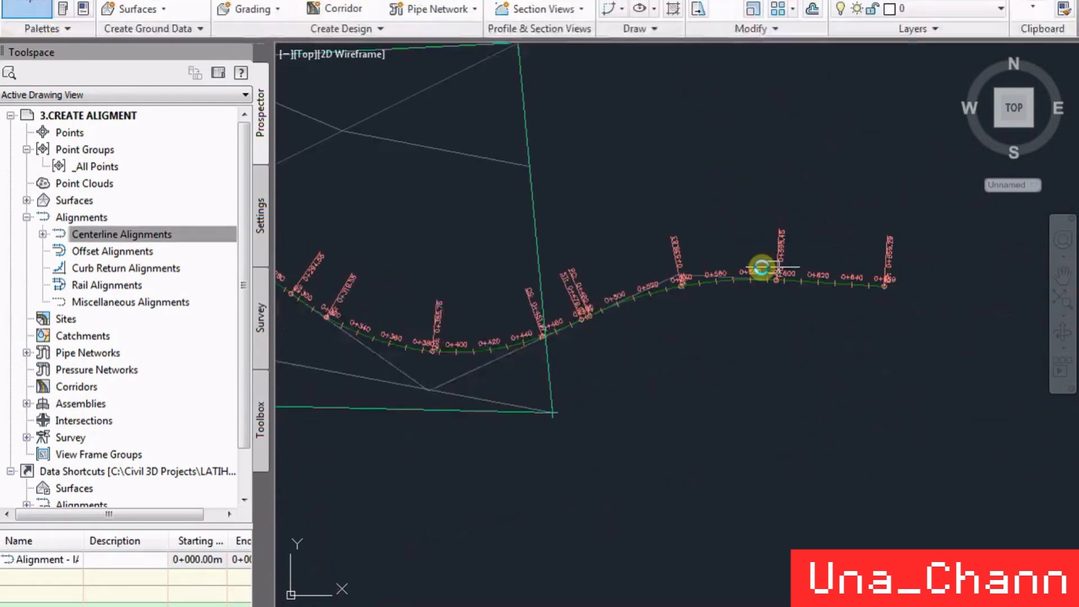
- Open the alignment entities table and unlock the parameter constraints of all the alignment's lines, spirals and curves
scroll(677, 289, up, 4)
scroll(678, 289, up, 2)
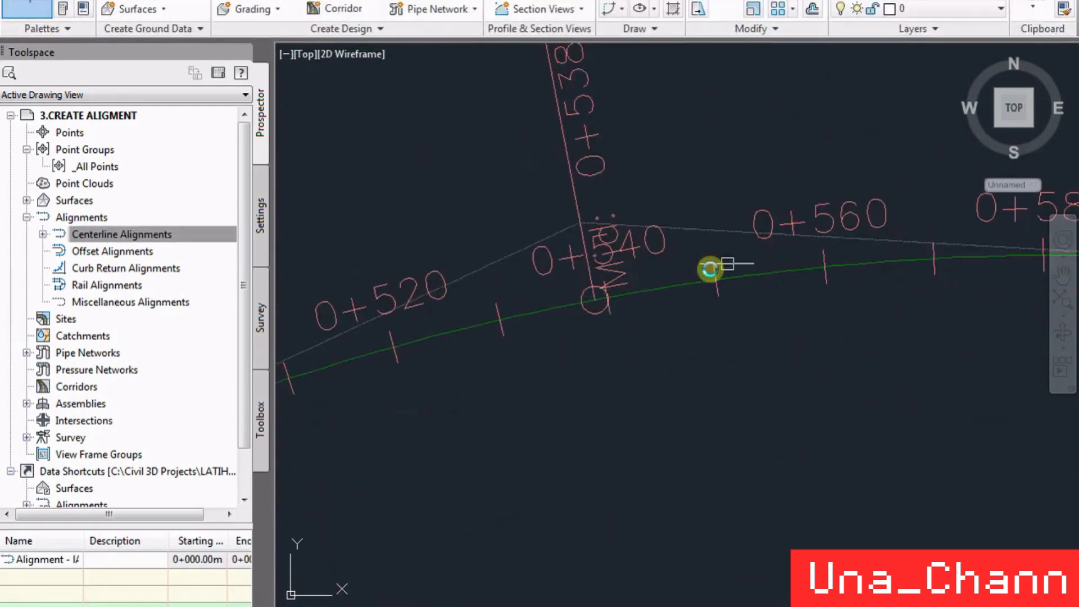
scroll(867, 248, down, 7)
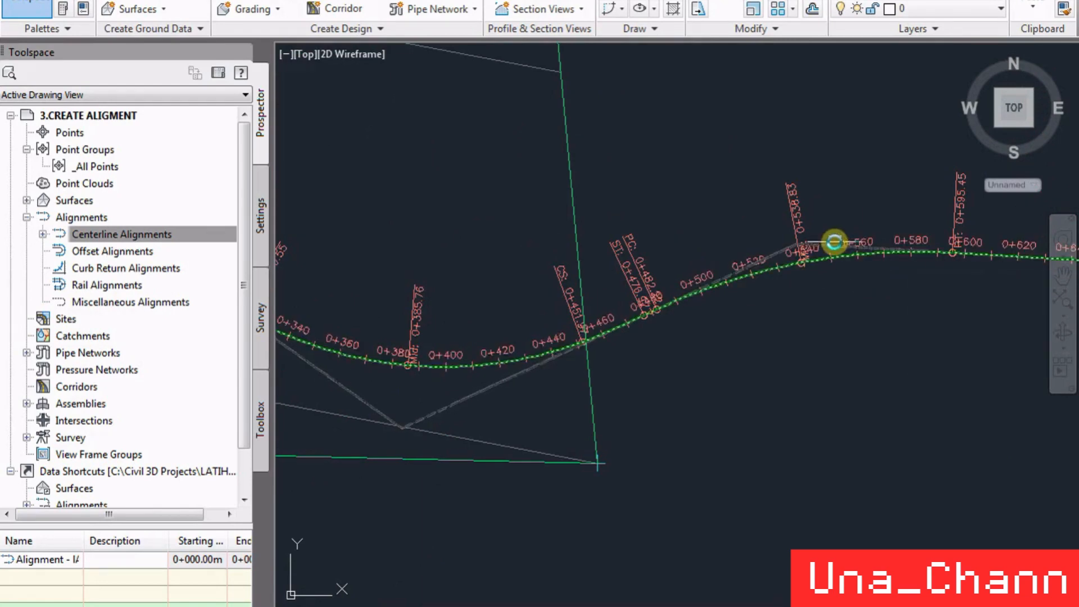
mouse_move(838, 241)
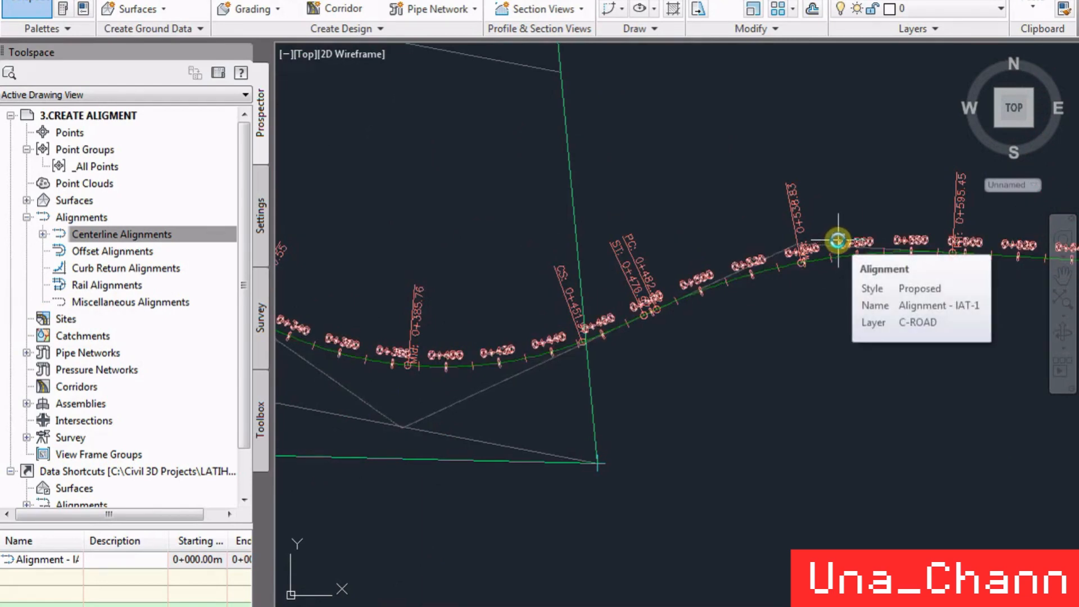
scroll(838, 240, up, 8)
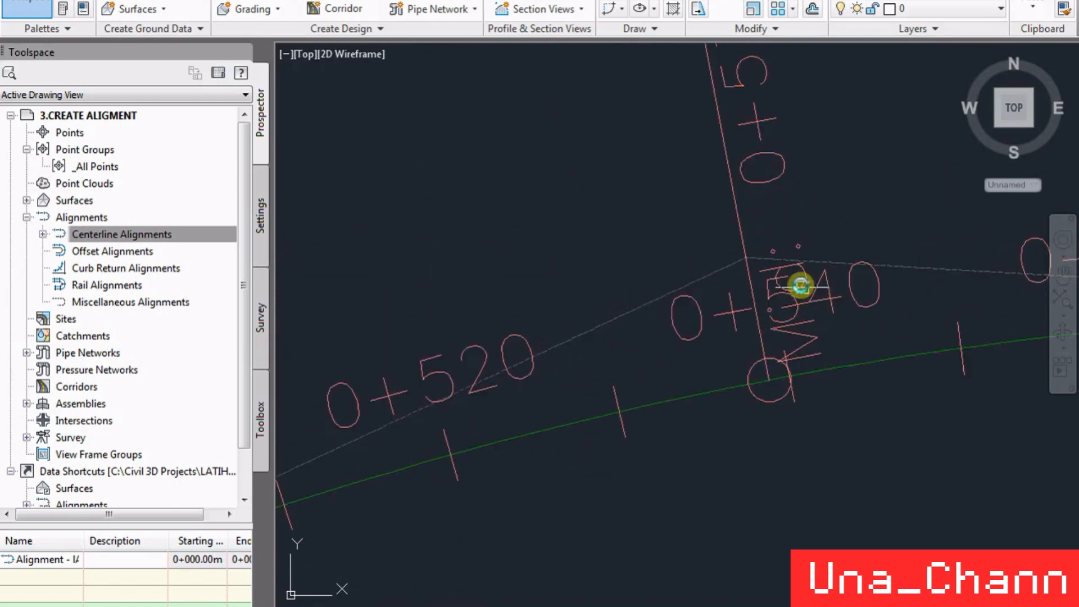
click(839, 377)
scroll(837, 283, down, 5)
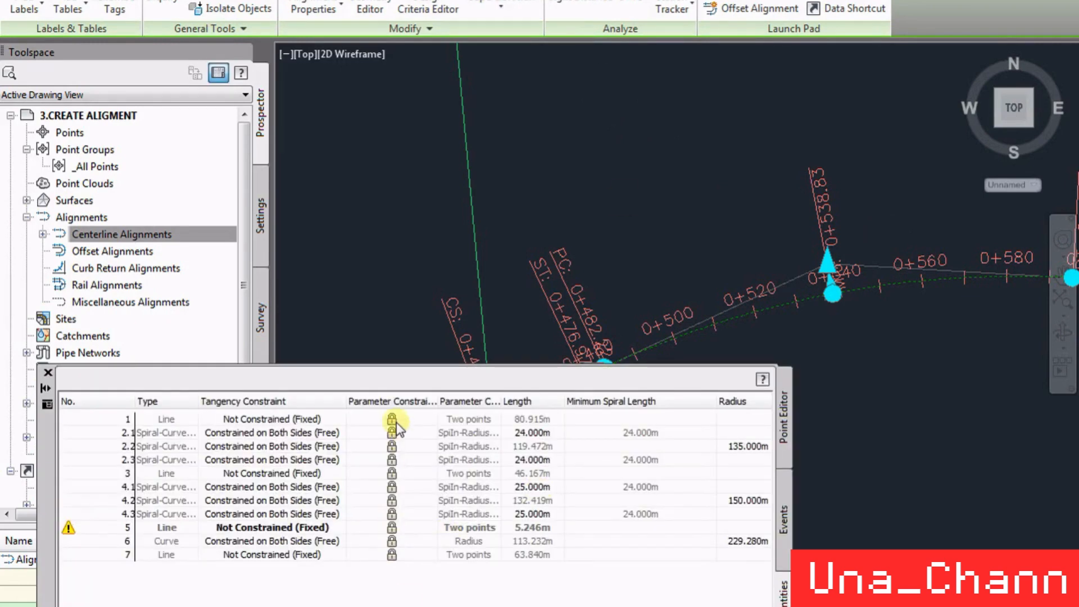
click(392, 450)
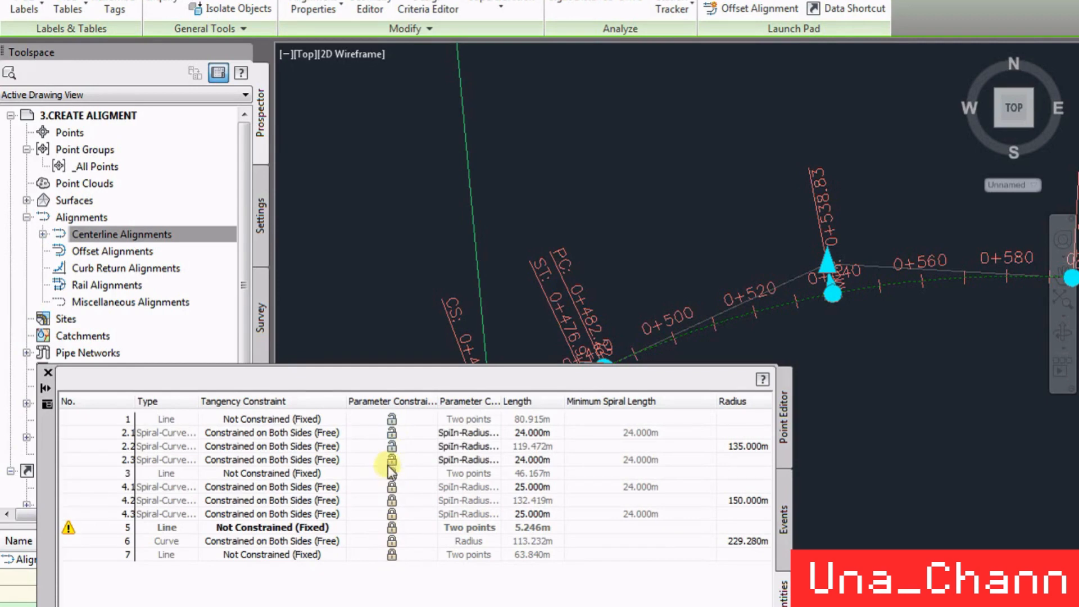
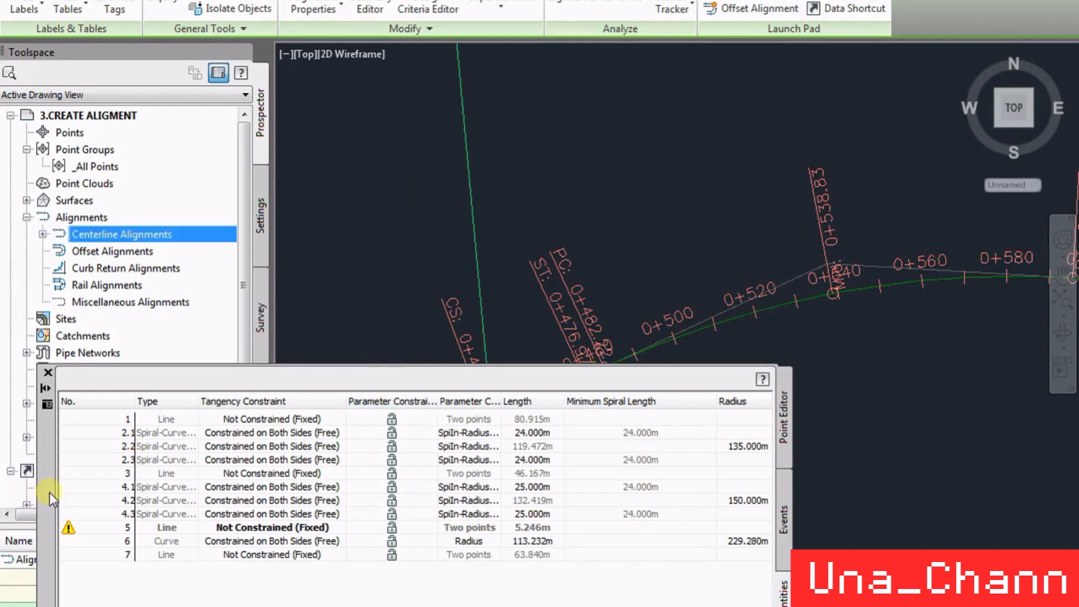
- Set the radius of curve entity 6 to 230 m in the alignment entities table, and close the table
drag(49, 492, 127, 245)
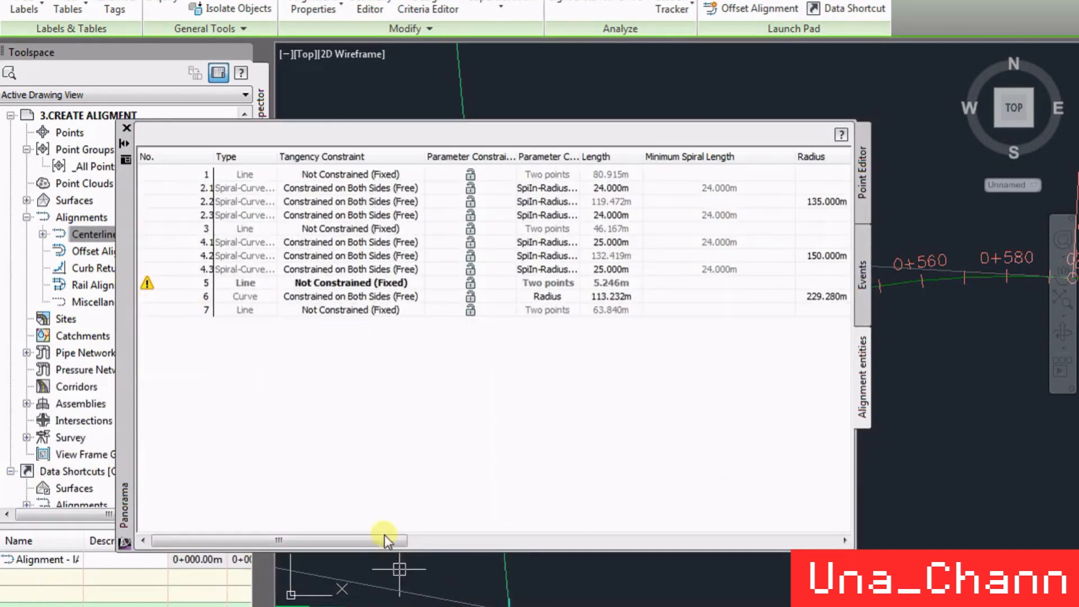
drag(385, 540, 551, 549)
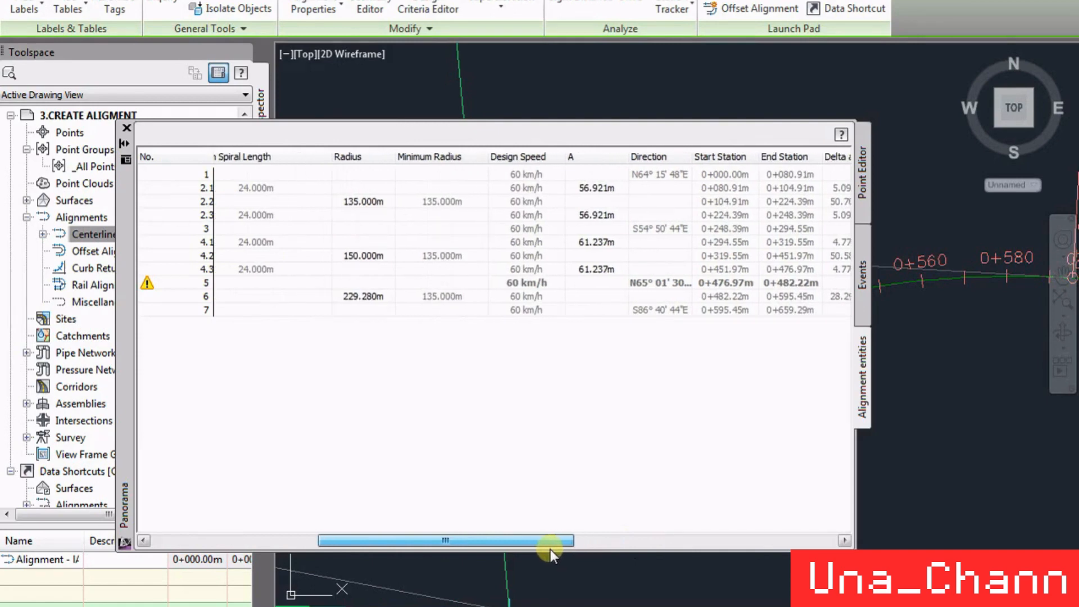
click(368, 297)
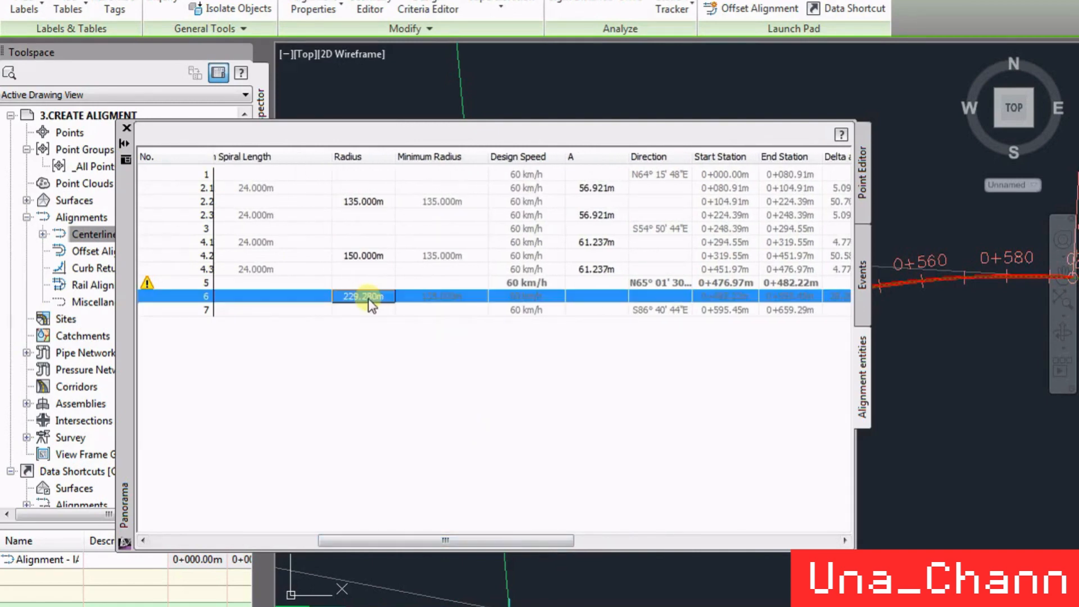
click(368, 298)
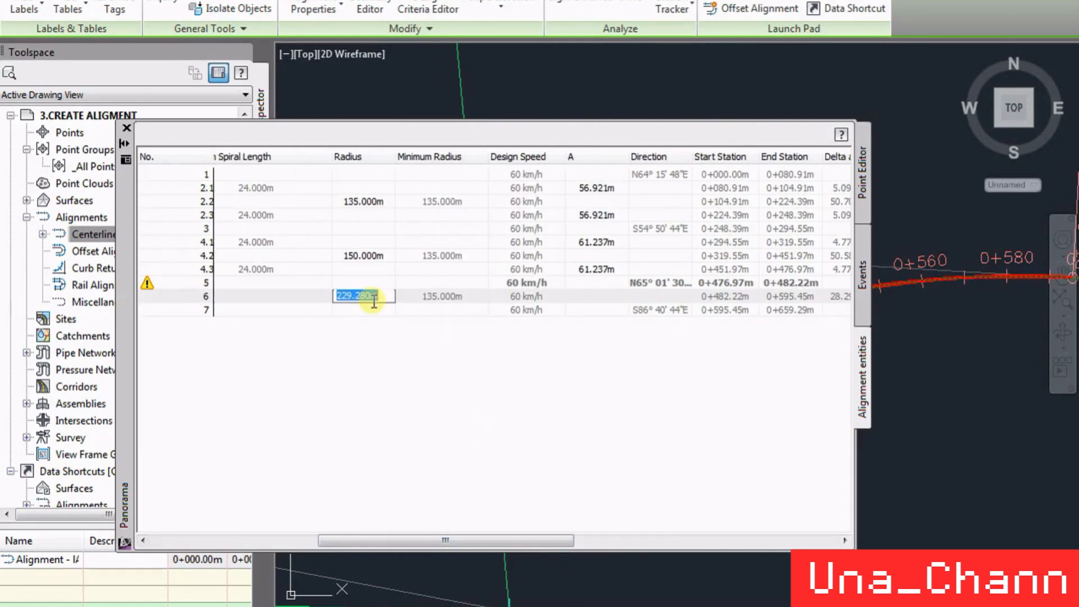
text(230)
key(Return)
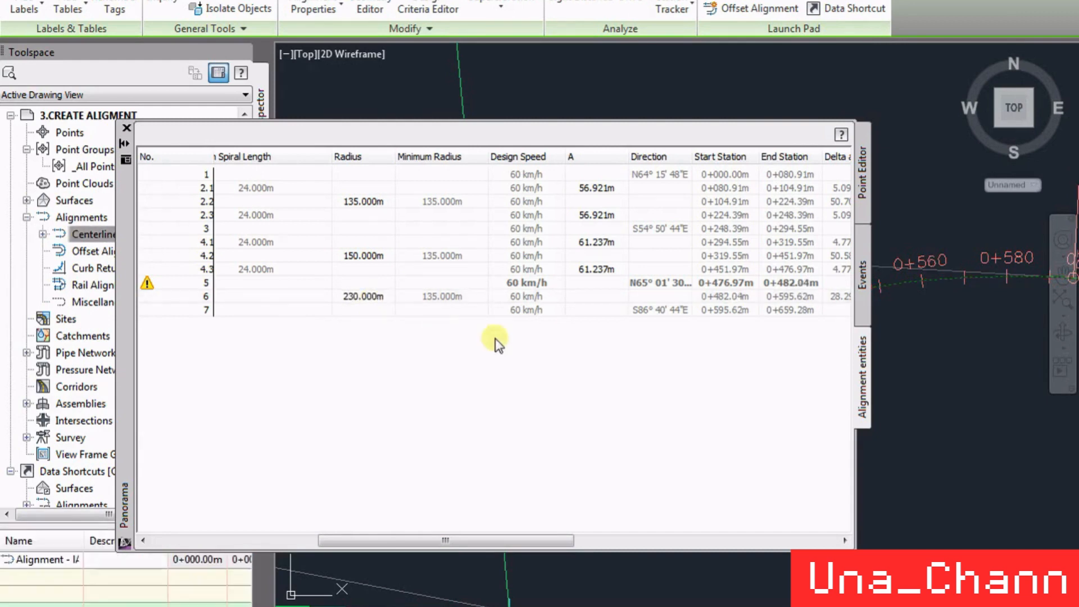
click(128, 128)
- Examine the warning marker on the short tangent between the ST and PC points just east of the surface boundary
scroll(784, 342, down, 1)
scroll(681, 355, up, 3)
scroll(654, 376, up, 2)
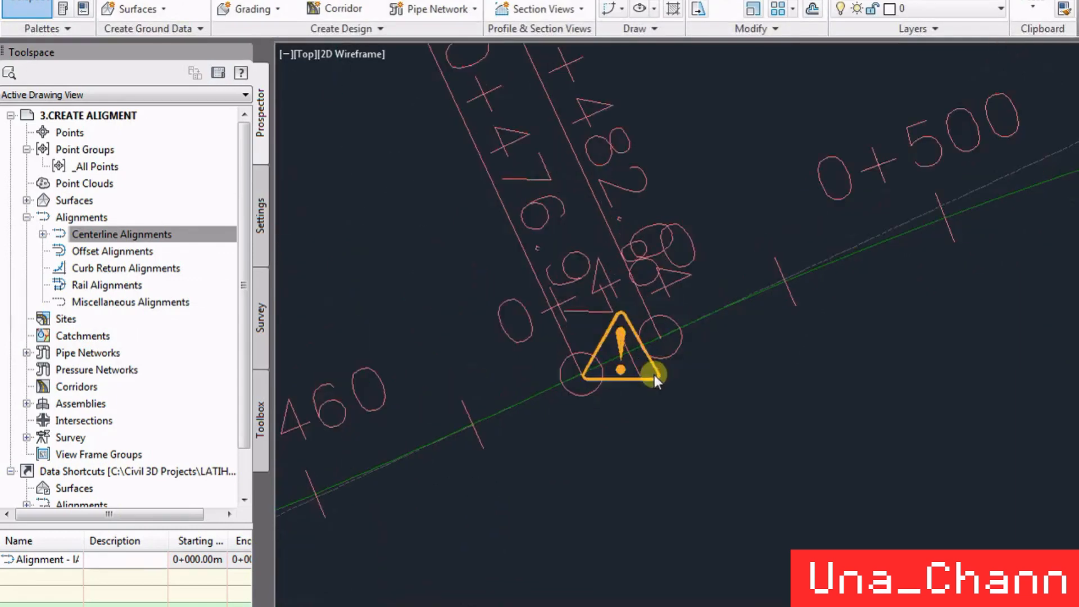
scroll(558, 365, up, 3)
scroll(598, 347, down, 6)
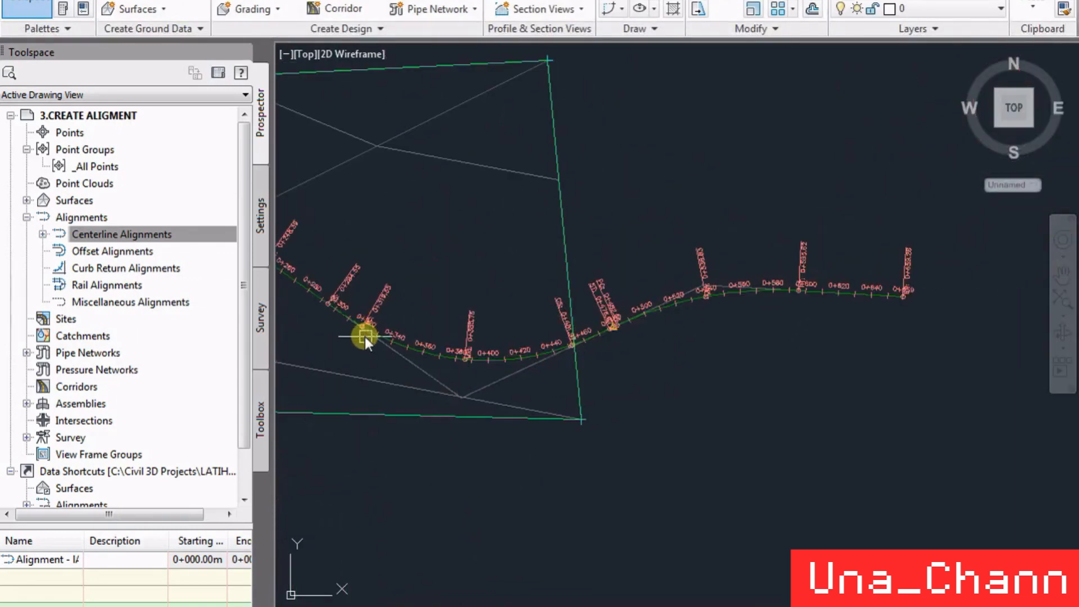
scroll(618, 331, up, 4)
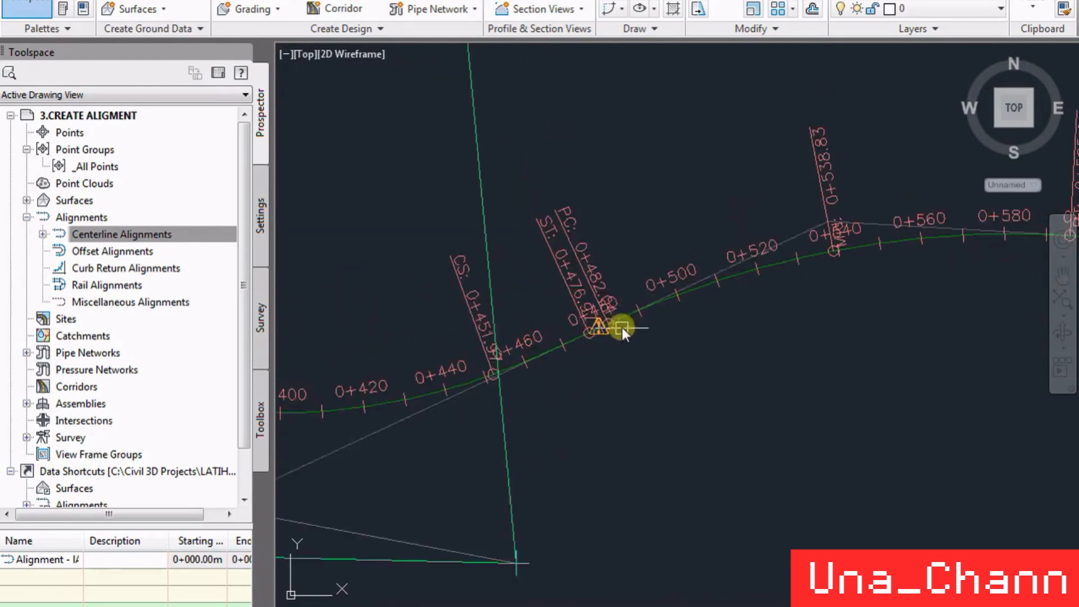
scroll(670, 338, down, 2)
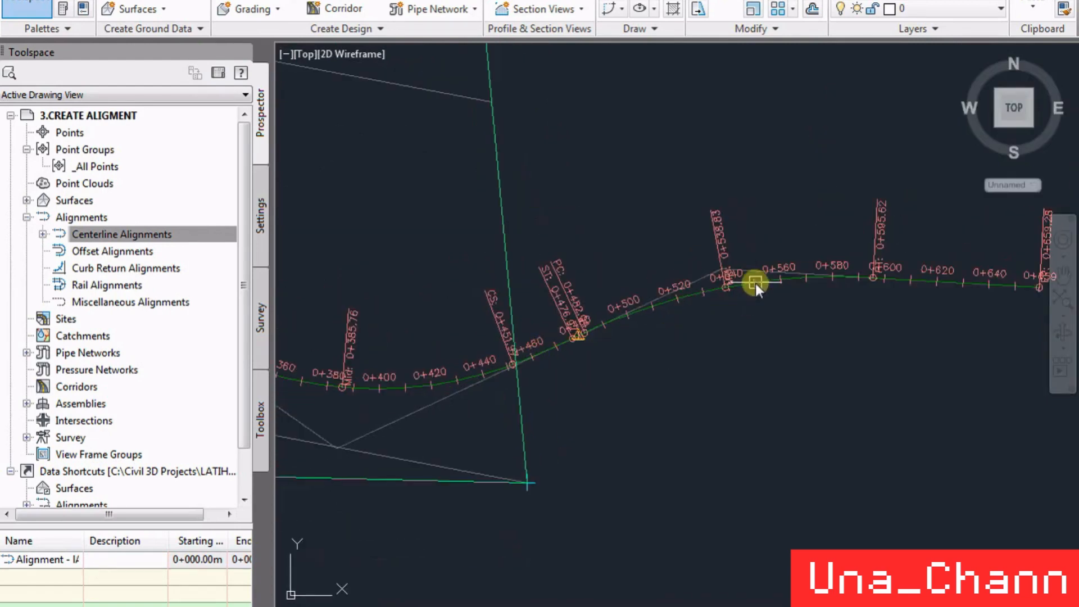
scroll(699, 289, up, 4)
- Select the alignment and stretch the eastern curve's PI eastward, placing the curve's midpoint at about station 0+557
click(697, 245)
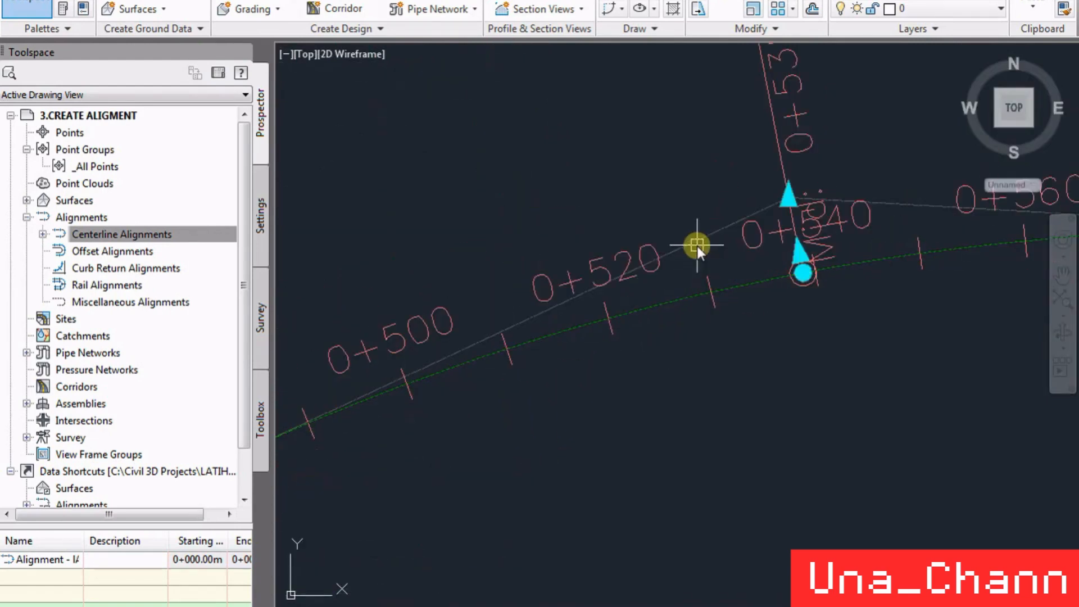
scroll(568, 332, down, 4)
scroll(763, 272, down, 4)
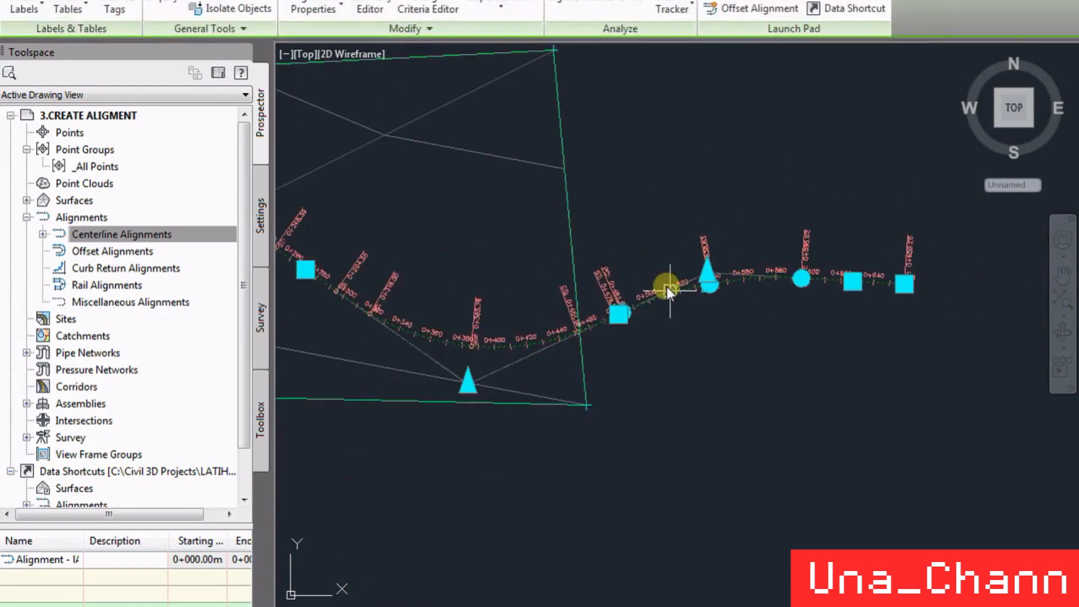
scroll(731, 273, up, 3)
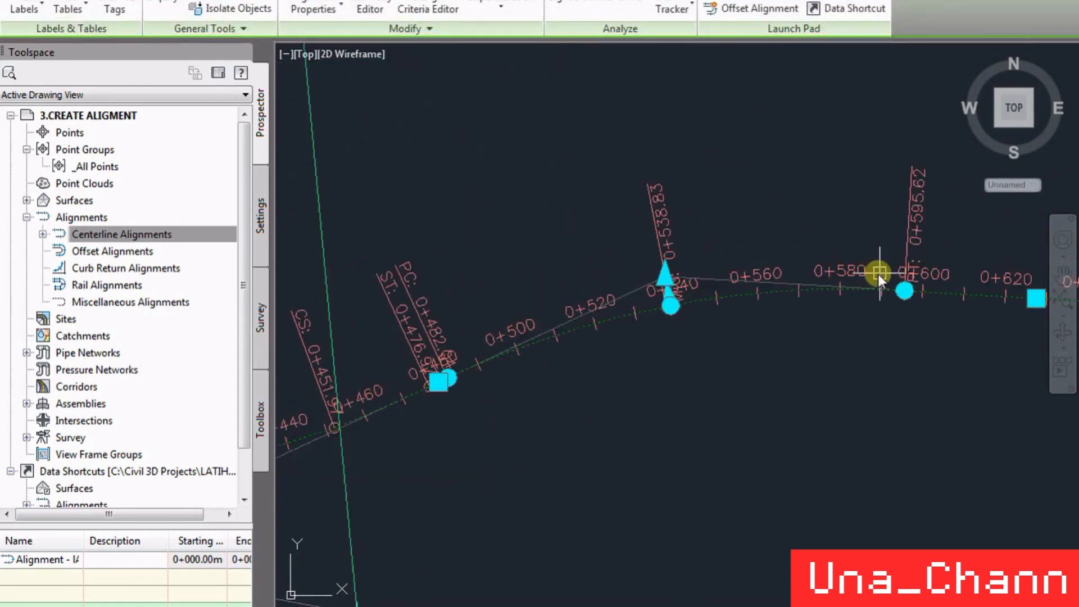
scroll(878, 275, down, 4)
scroll(683, 349, up, 3)
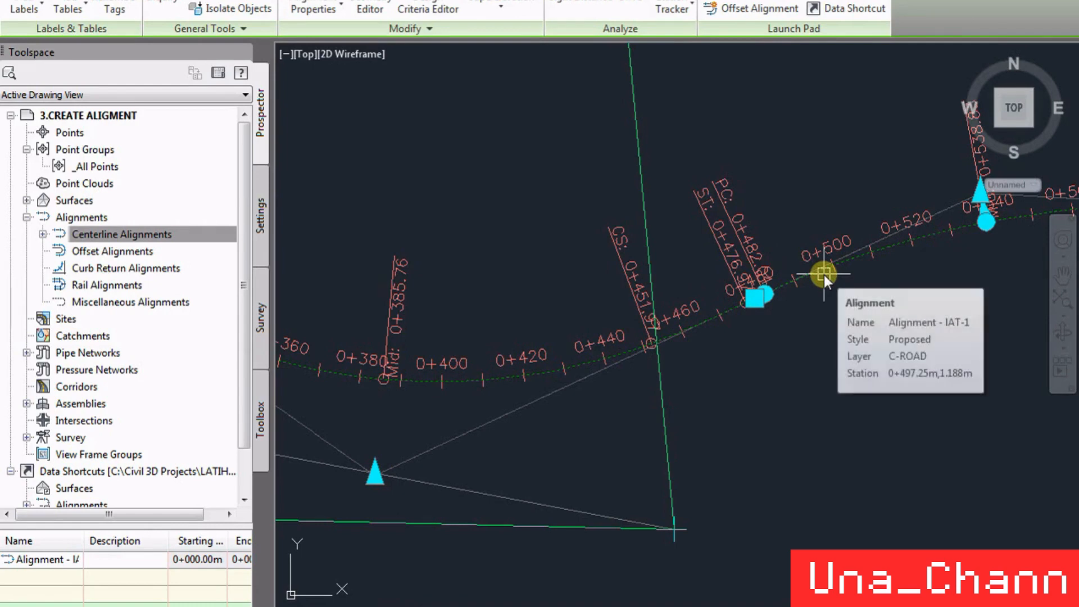
scroll(420, 358, down, 2)
scroll(750, 250, up, 2)
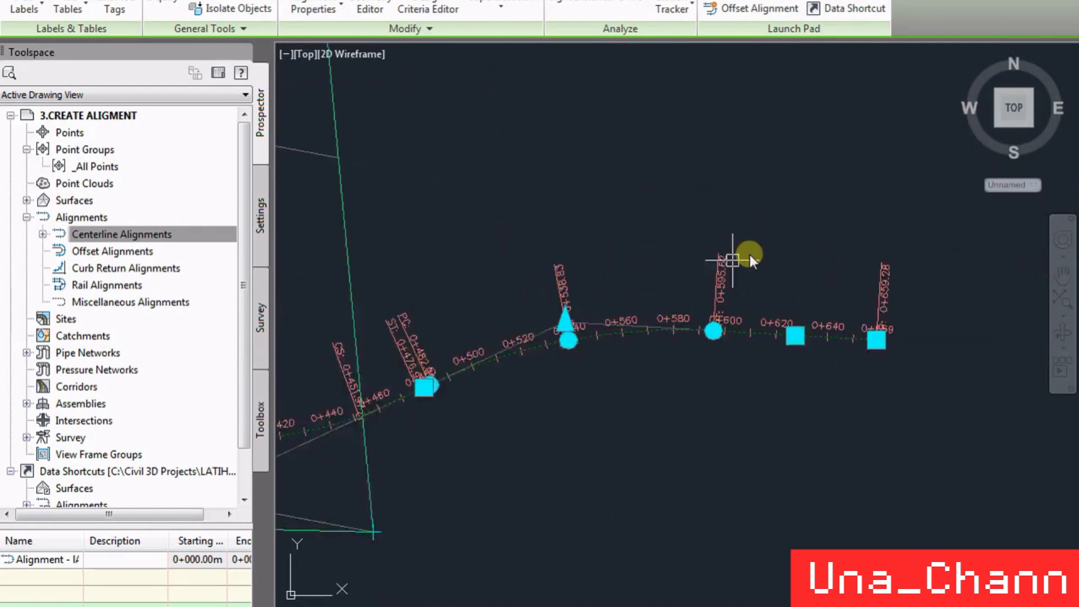
click(494, 348)
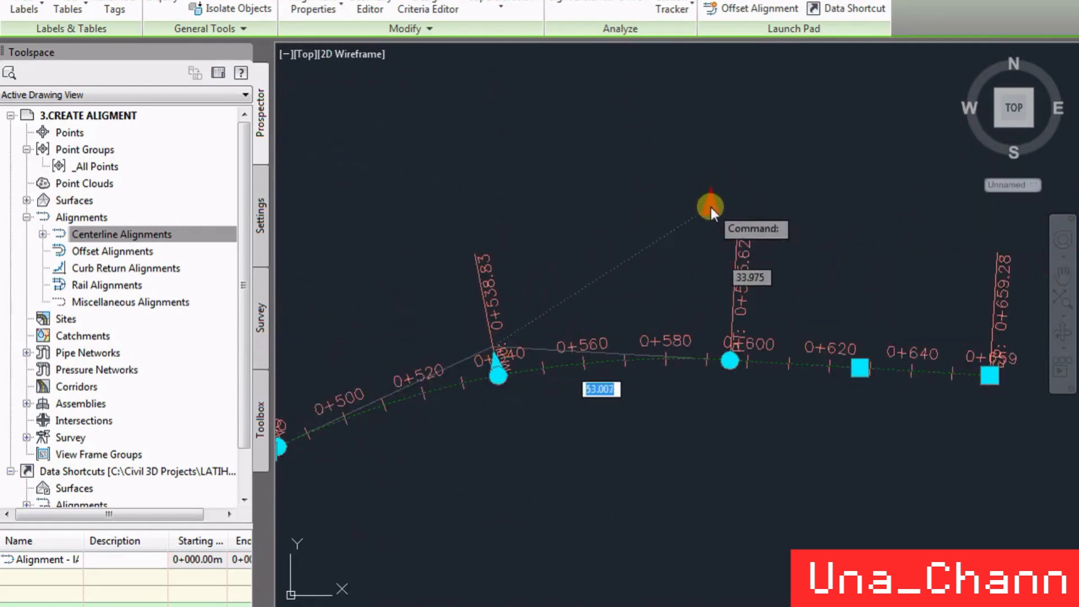
key(Escape)
scroll(497, 360, up, 3)
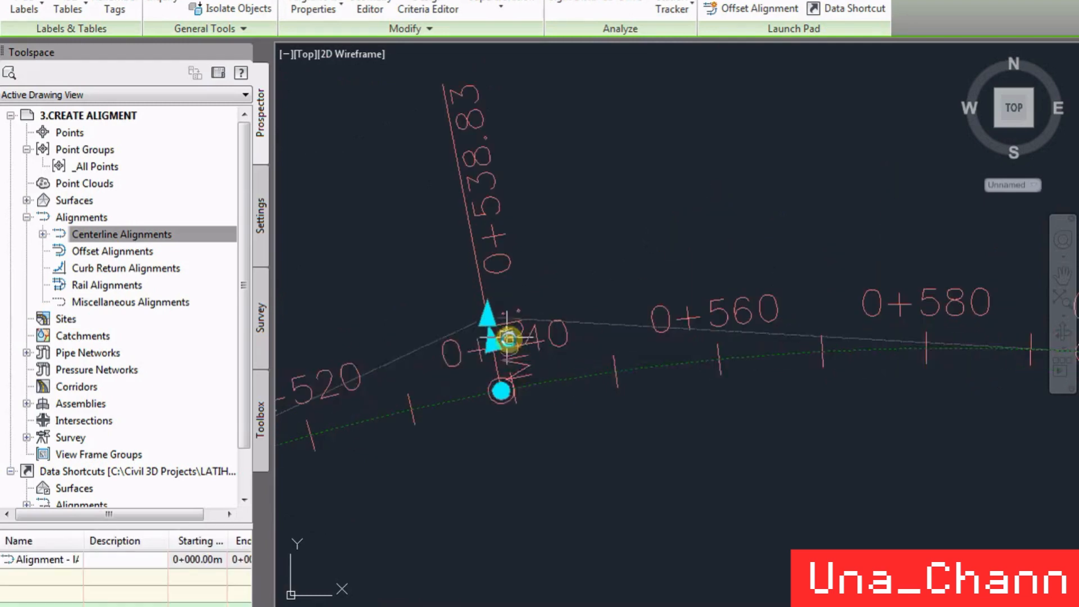
click(488, 318)
click(669, 235)
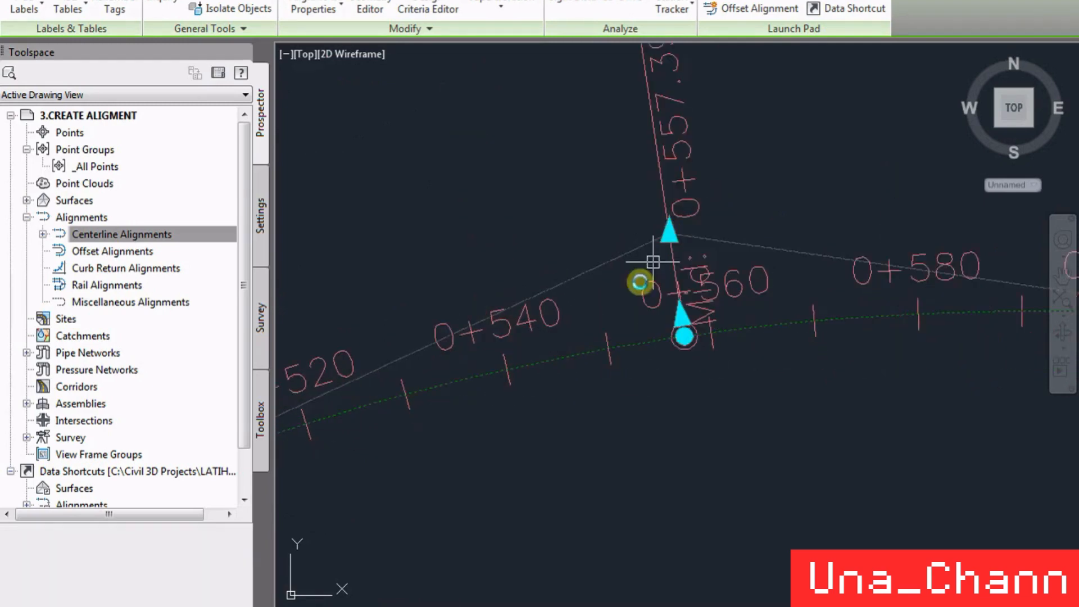
- Stretch the eastern curve's PI farther east until the curve's midpoint is at about station 0+578, and deselect the alignment
click(569, 281)
key(Escape)
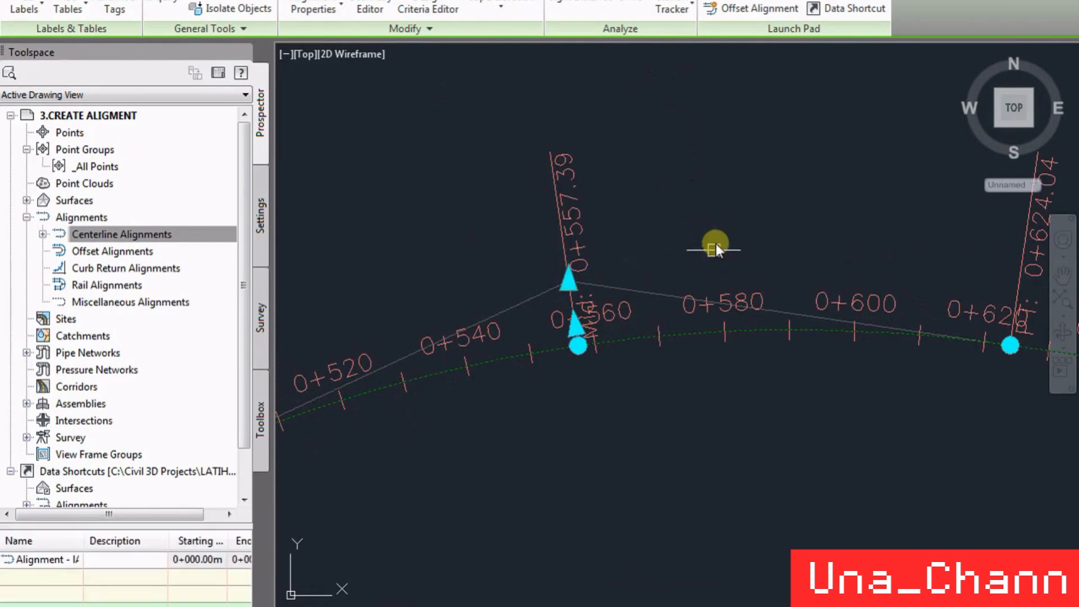
click(569, 281)
click(699, 238)
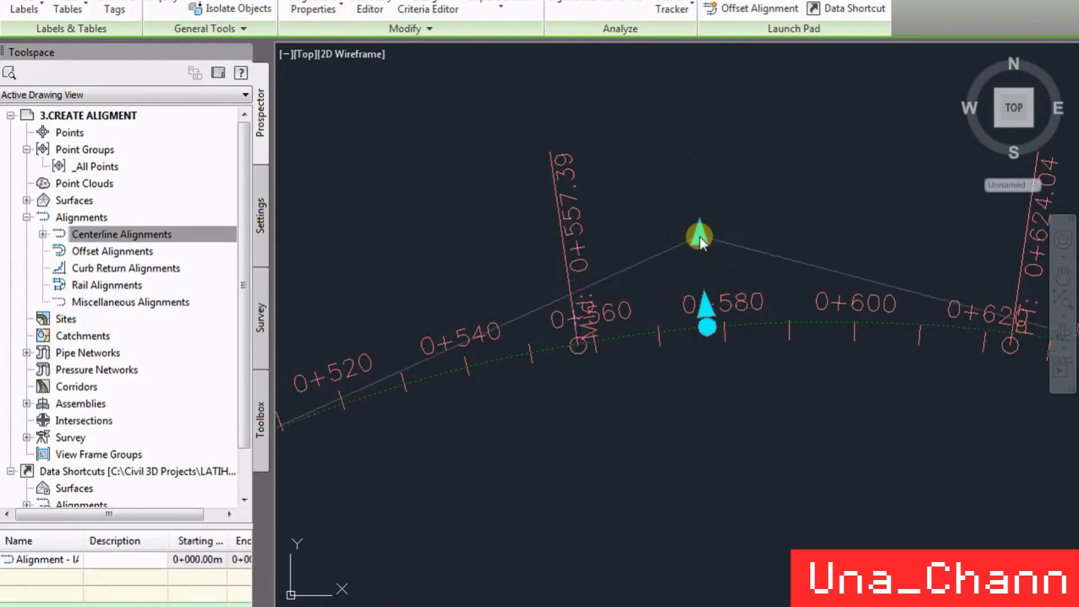
scroll(640, 315, down, 5)
scroll(578, 325, up, 8)
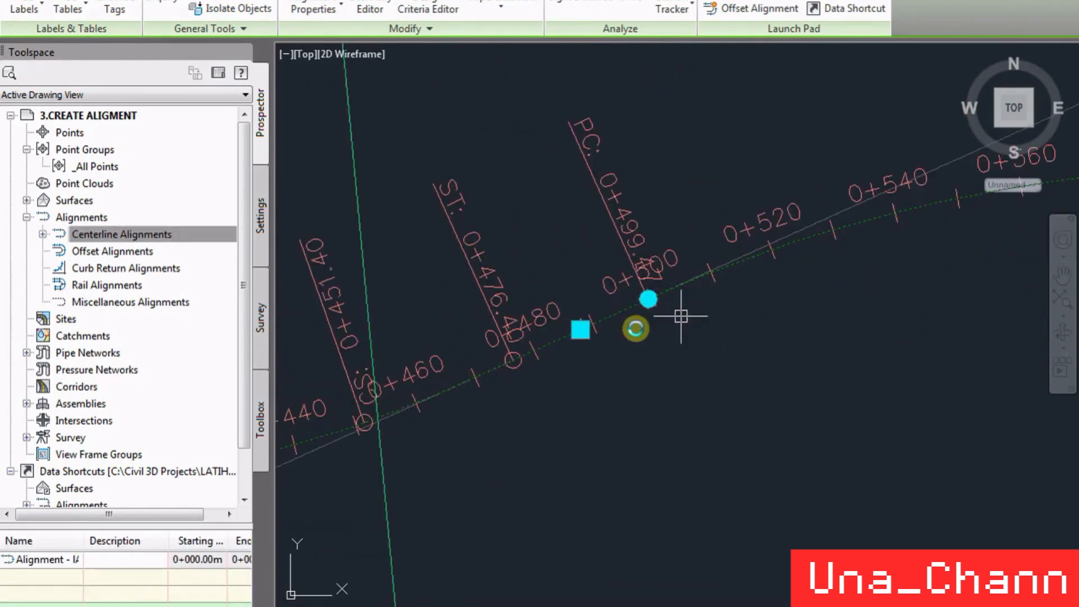
key(Escape)
scroll(580, 329, up, 3)
scroll(559, 351, down, 7)
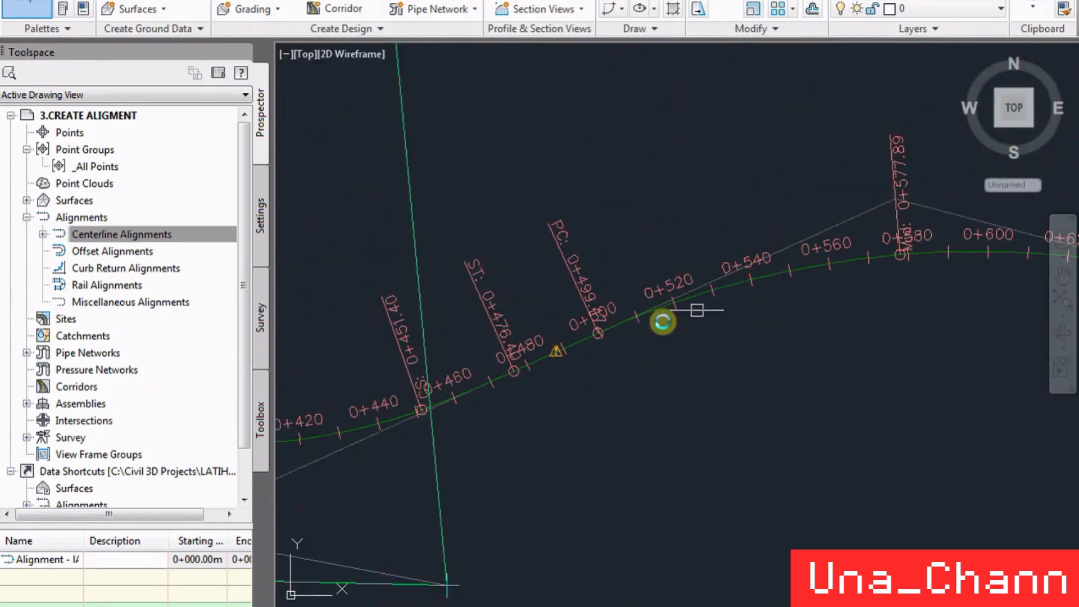
scroll(665, 336, down, 4)
scroll(731, 260, up, 7)
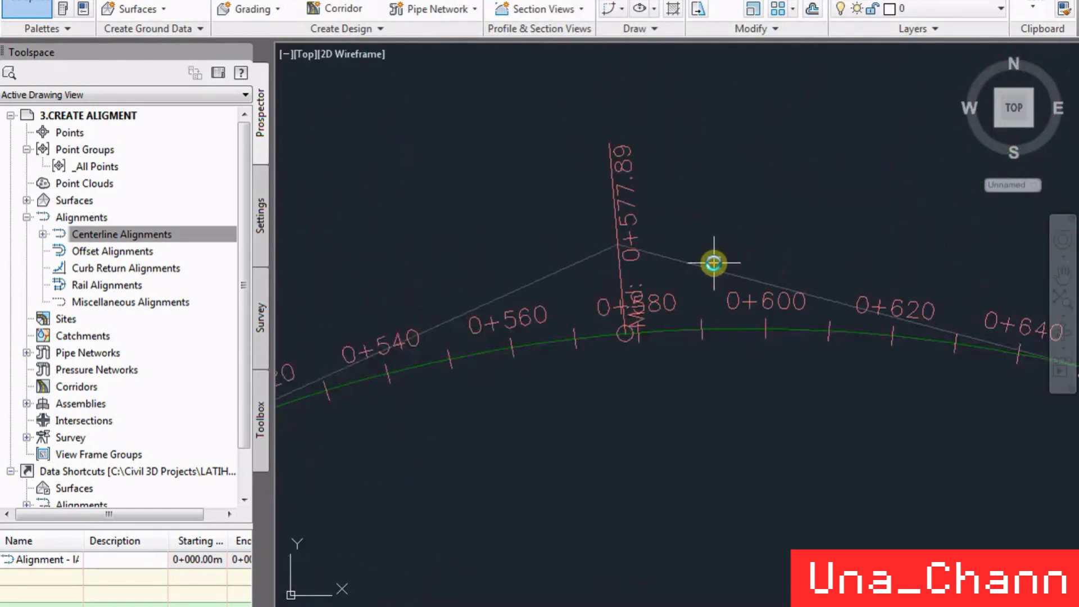
- Select the alignment and stretch its east endpoint about 342 m farther east
click(709, 262)
scroll(682, 357, down, 4)
scroll(717, 366, up, 7)
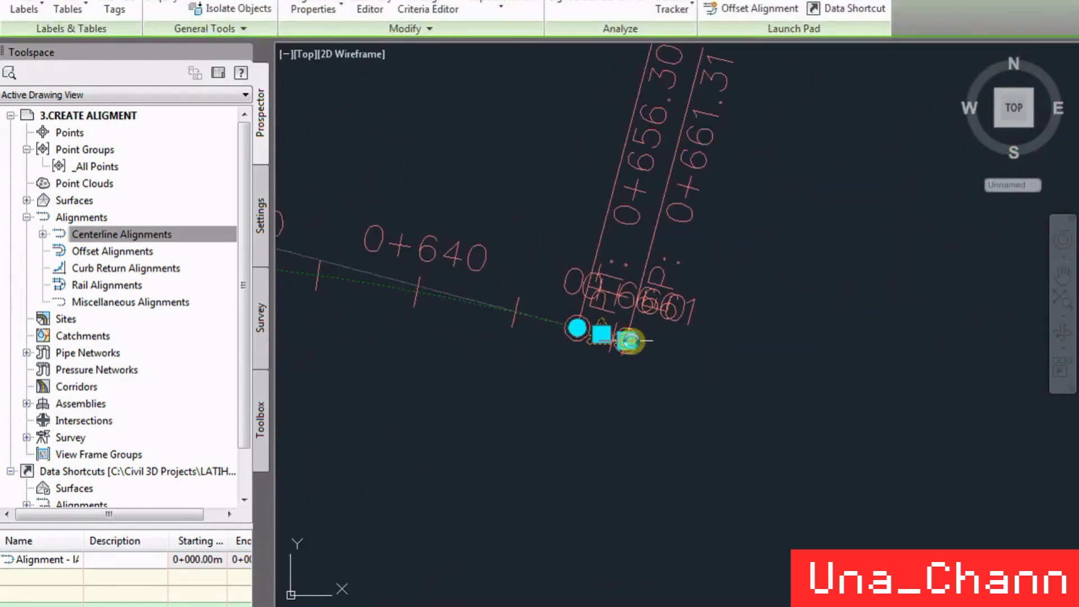
click(630, 341)
scroll(522, 282, down, 6)
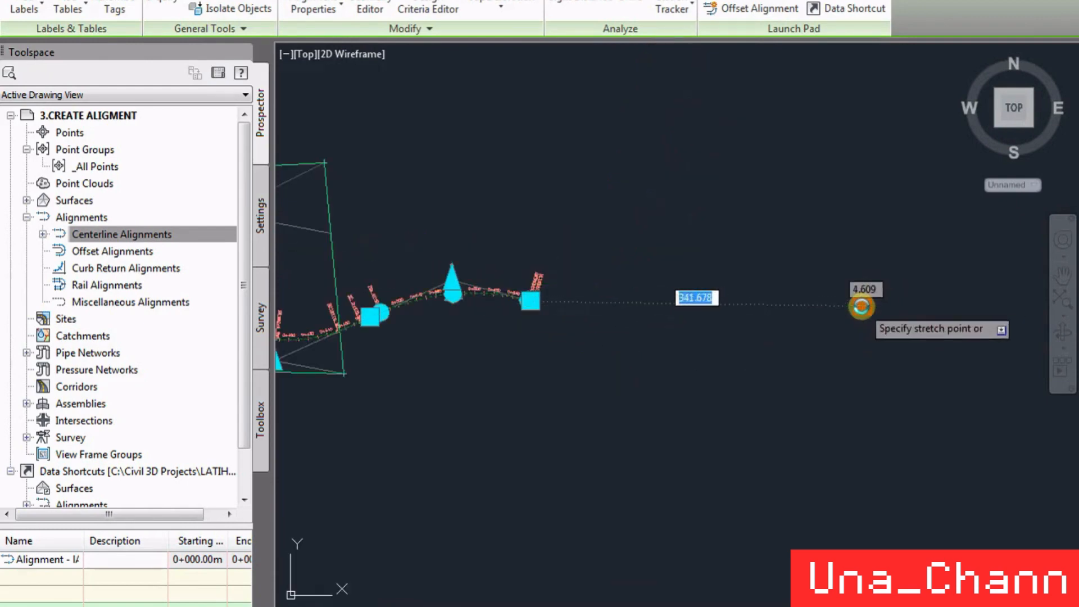
click(863, 306)
- Move the eastern curve's PI east until the curve's midpoint is at about station 0+631, and deselect the alignment
scroll(434, 277, up, 2)
scroll(523, 274, up, 3)
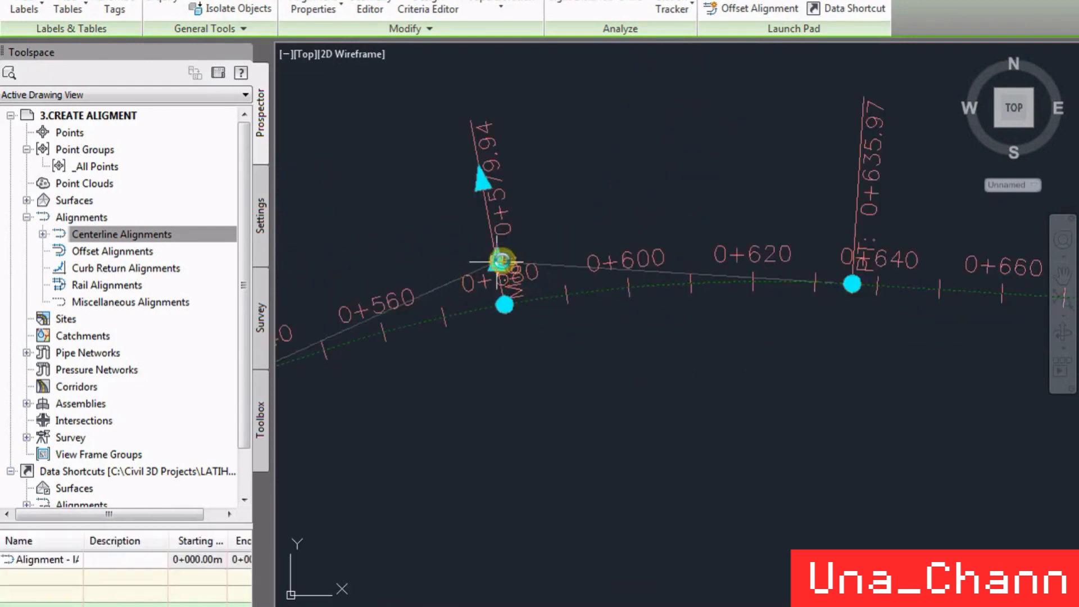
click(502, 261)
click(802, 209)
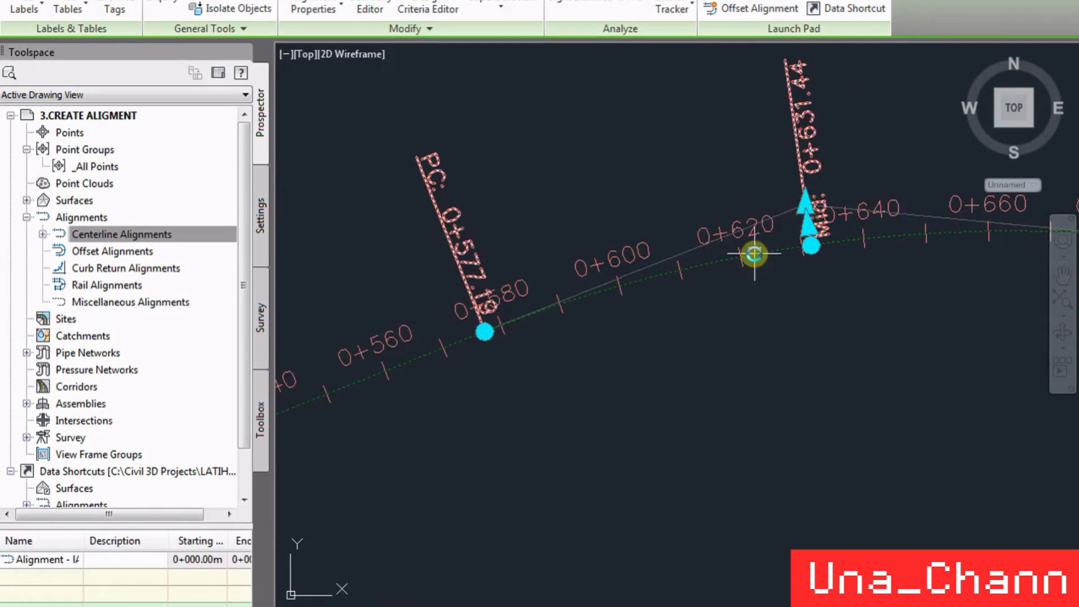
scroll(754, 253, down, 4)
key(Escape)
scroll(684, 279, up, 5)
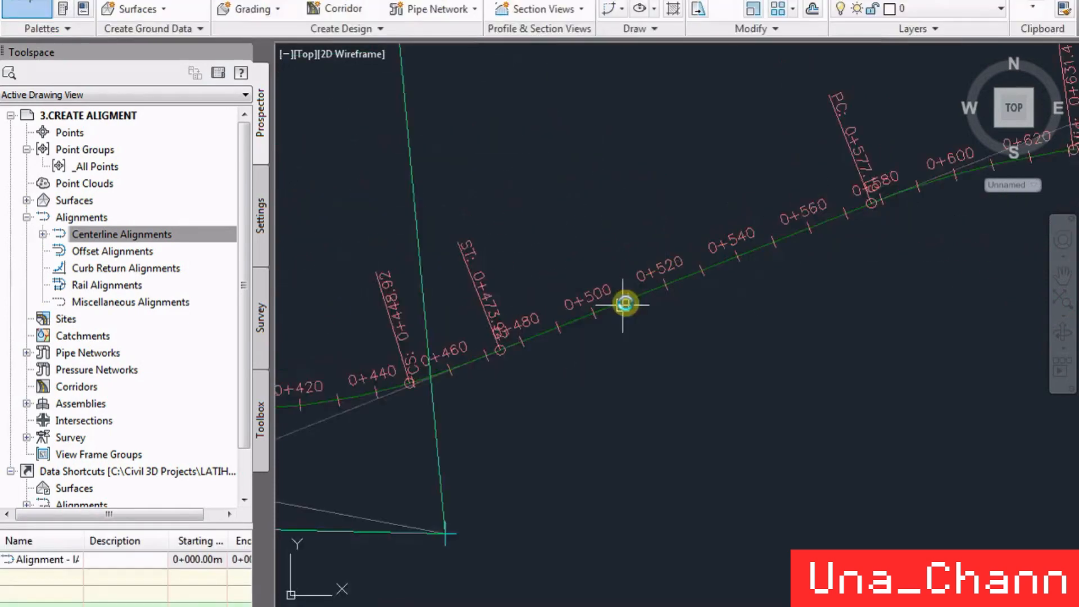
- Examine the extended alignment east of the surface, including the lengthened tangent before the eastern curve and its station labels
scroll(862, 272, down, 8)
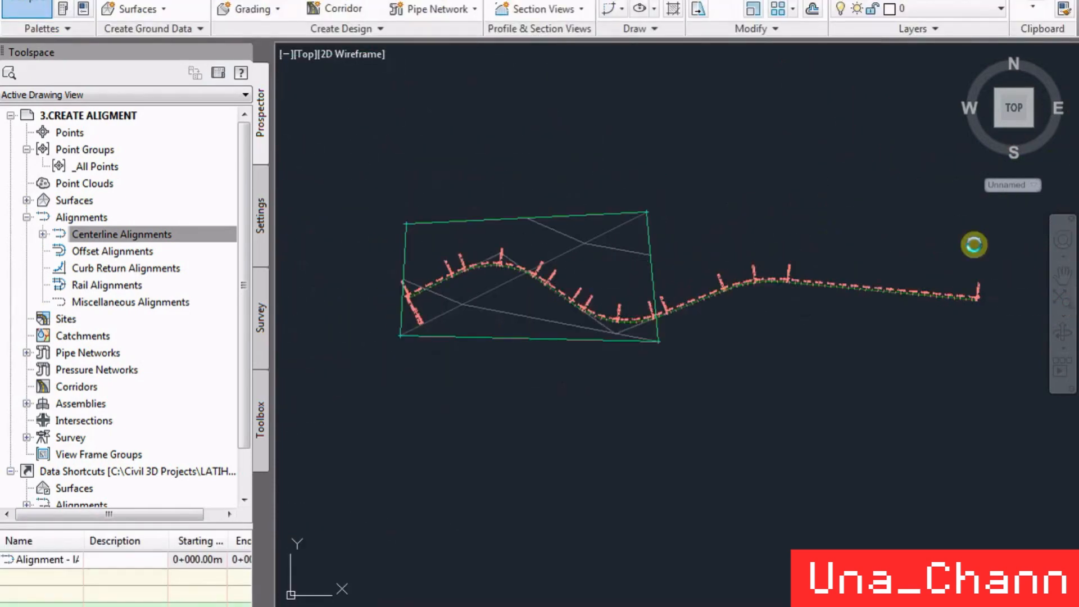
scroll(898, 280, up, 2)
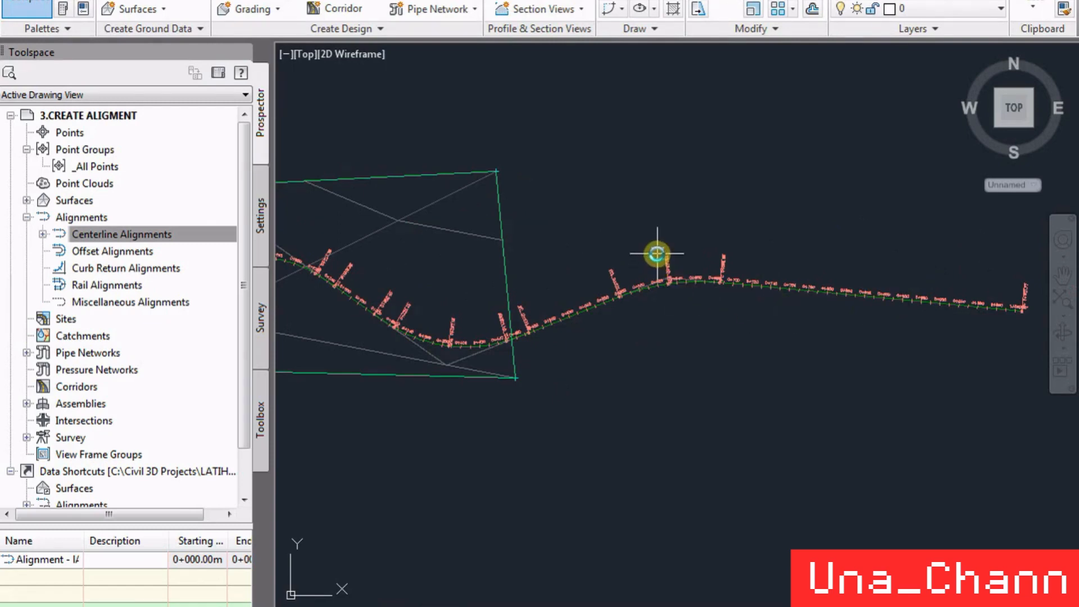
scroll(657, 254, up, 5)
scroll(661, 297, down, 4)
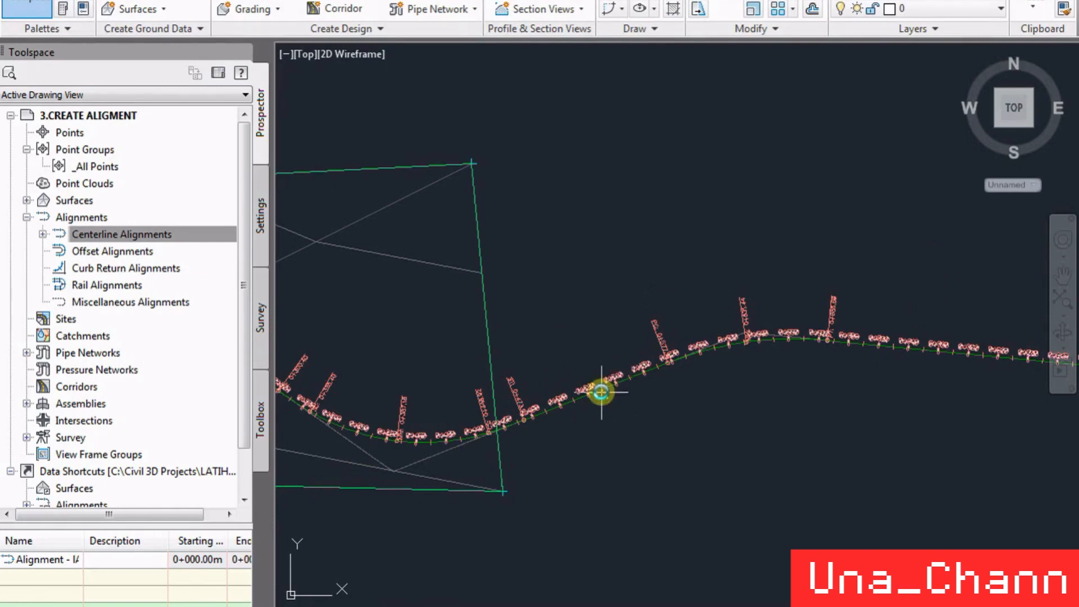
scroll(592, 380, up, 4)
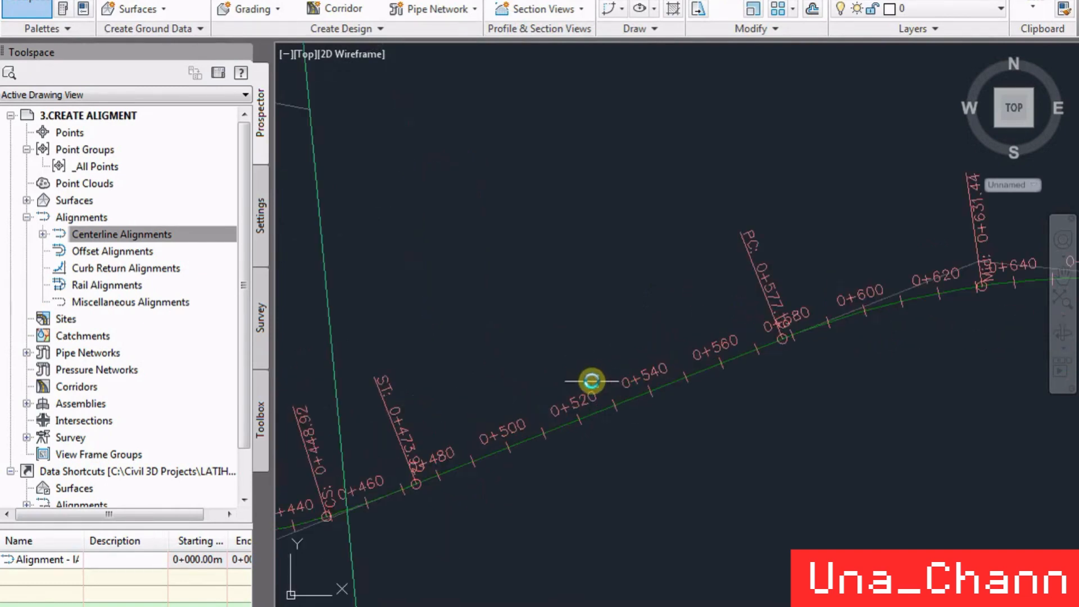
mouse_move(592, 381)
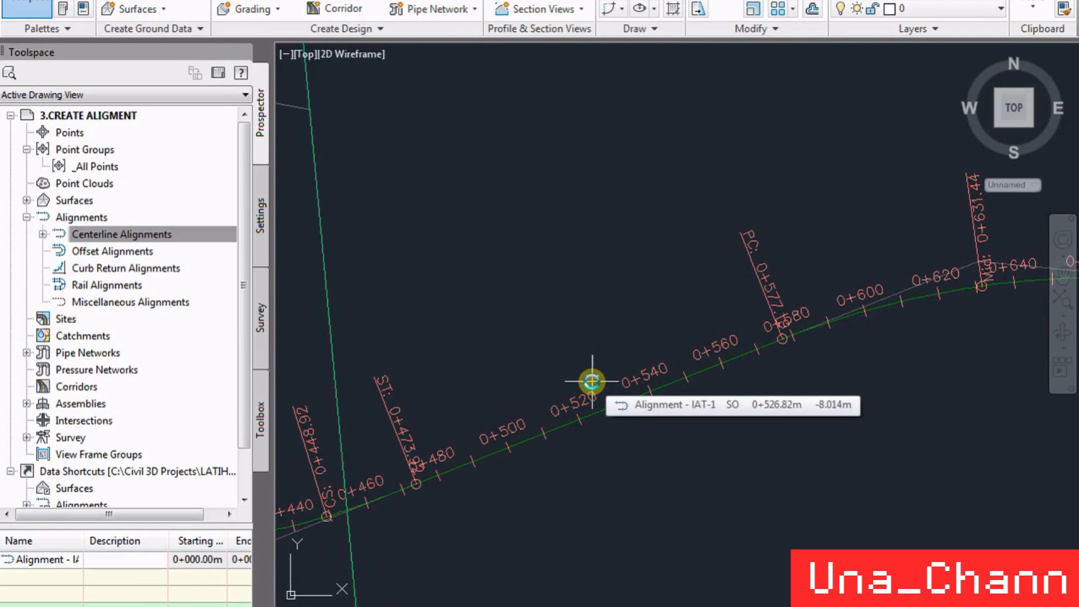
scroll(592, 381, down, 5)
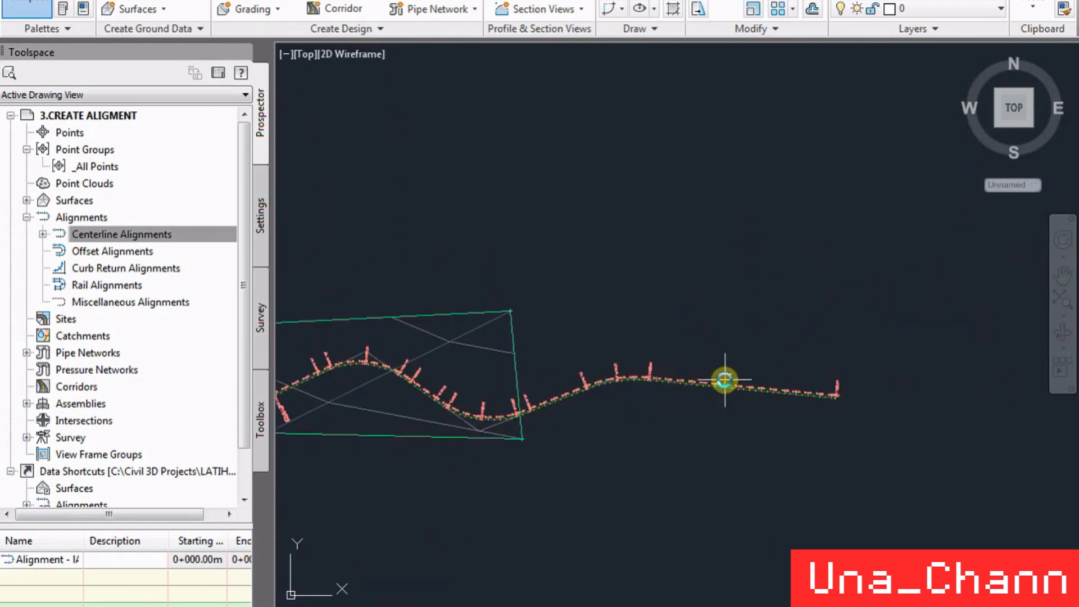
scroll(639, 368, up, 3)
scroll(655, 285, down, 3)
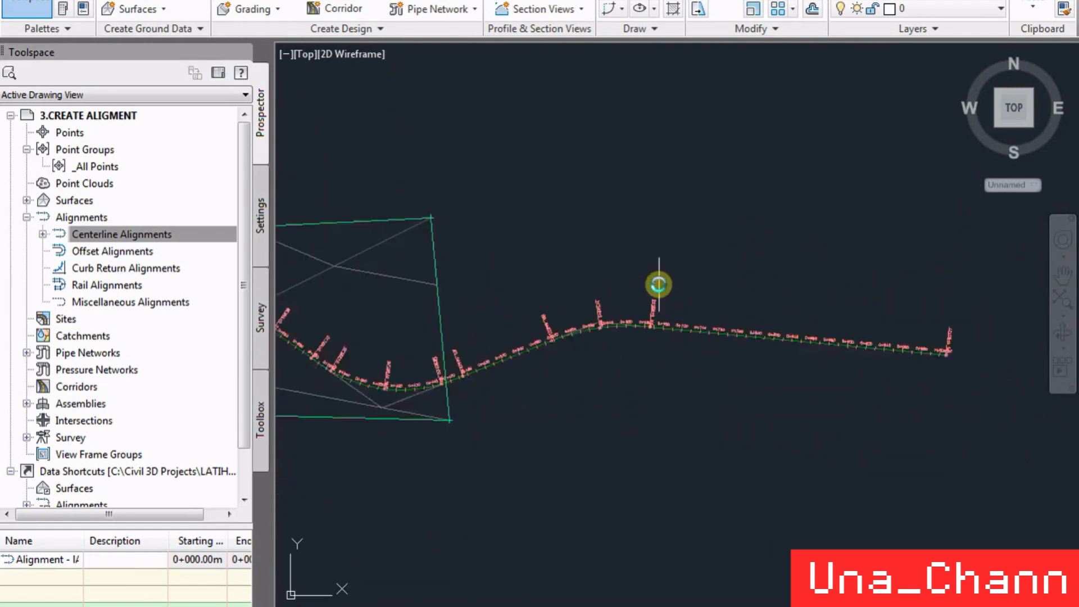
scroll(655, 309, up, 3)
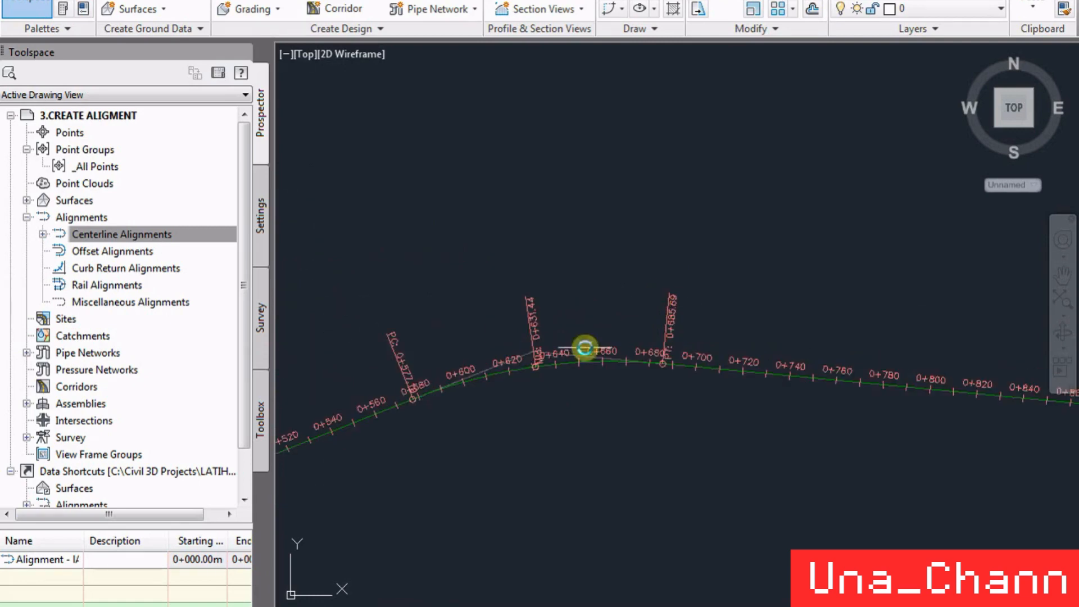
- Examine the tangents, curves and station labels along the whole alignment, both inside the surface and east of it
scroll(639, 321, down, 3)
scroll(899, 362, up, 3)
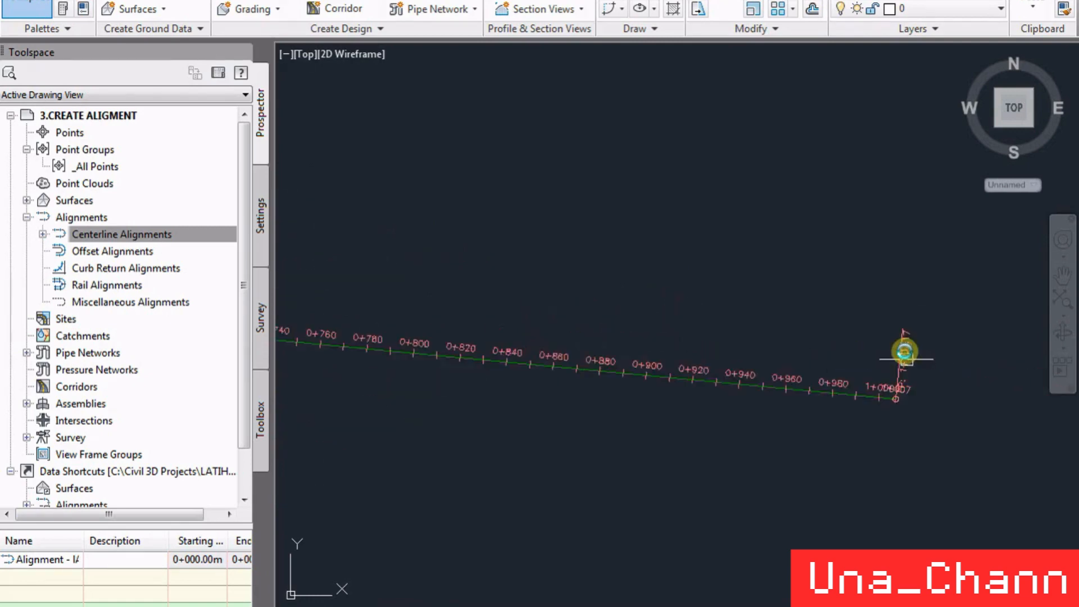
scroll(873, 403, down, 3)
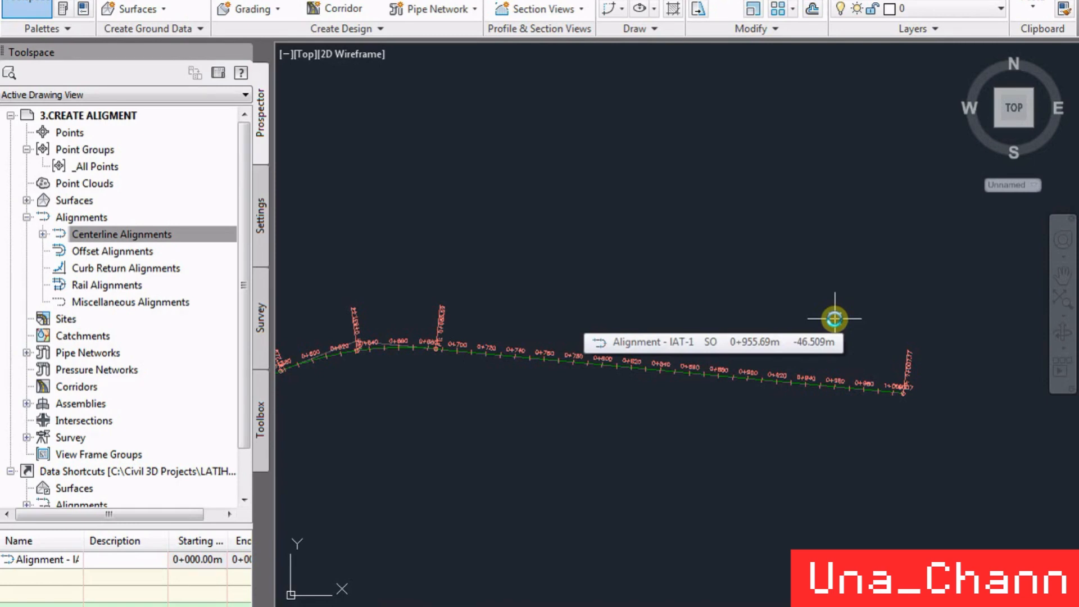
scroll(827, 333, down, 2)
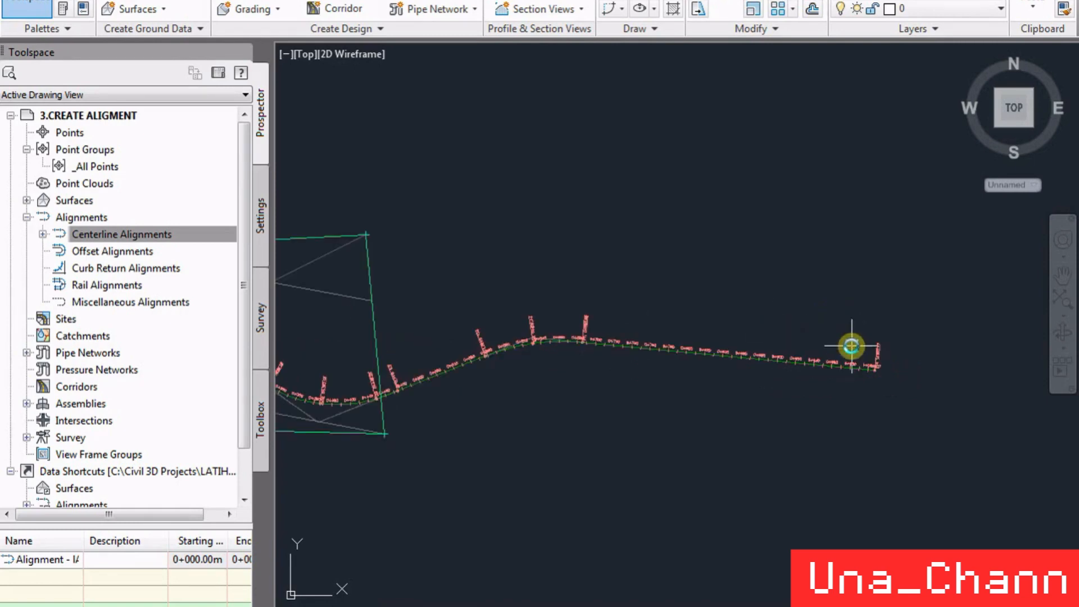
scroll(342, 386, up, 3)
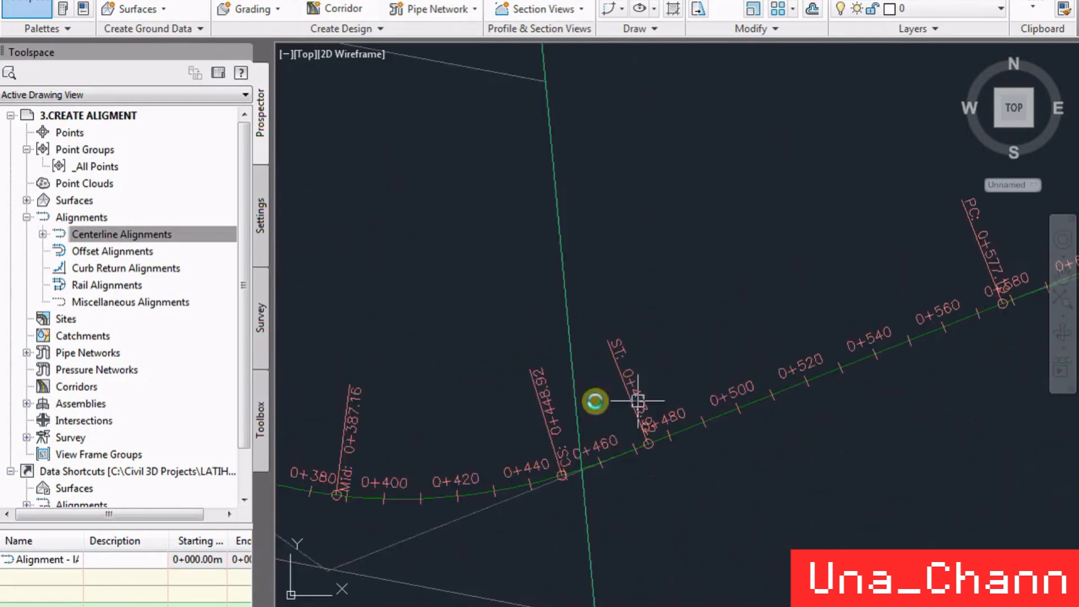
scroll(555, 397, down, 3)
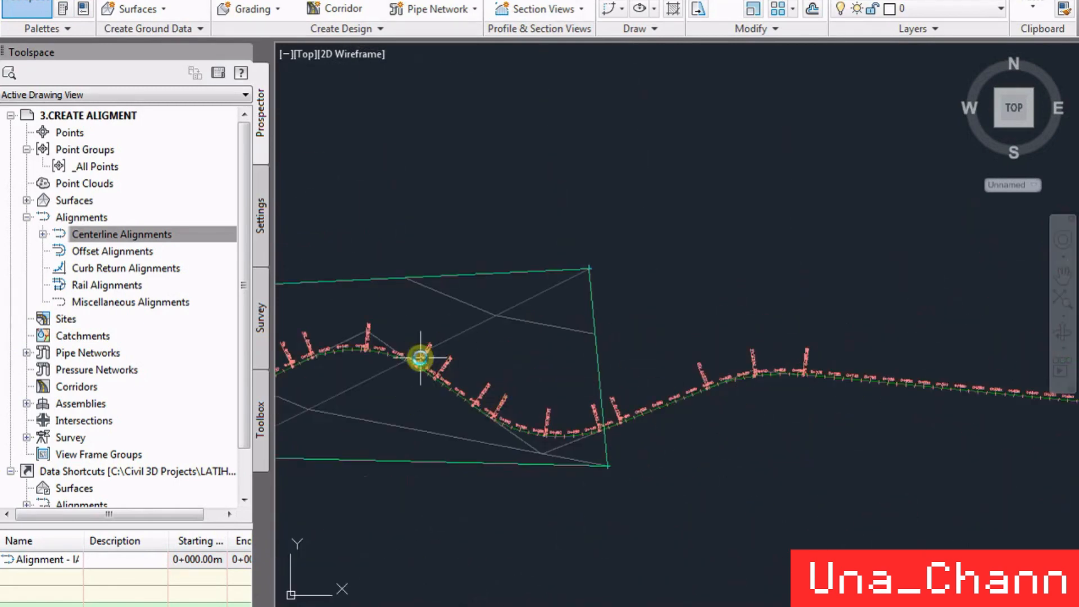
scroll(353, 344, up, 3)
scroll(353, 344, down, 2)
scroll(326, 369, up, 4)
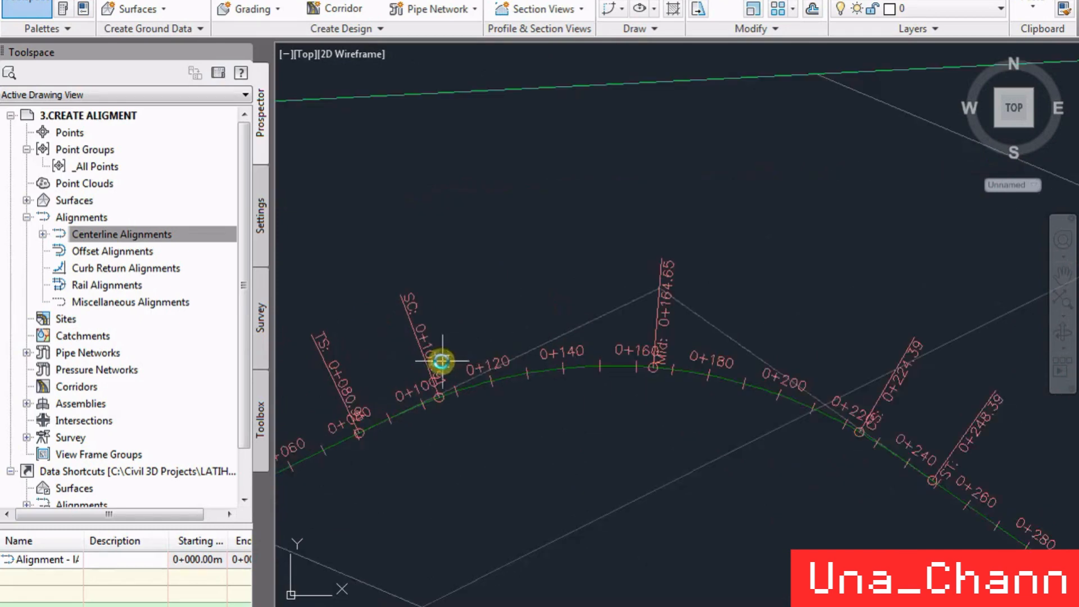
scroll(472, 366, down, 3)
scroll(715, 463, up, 3)
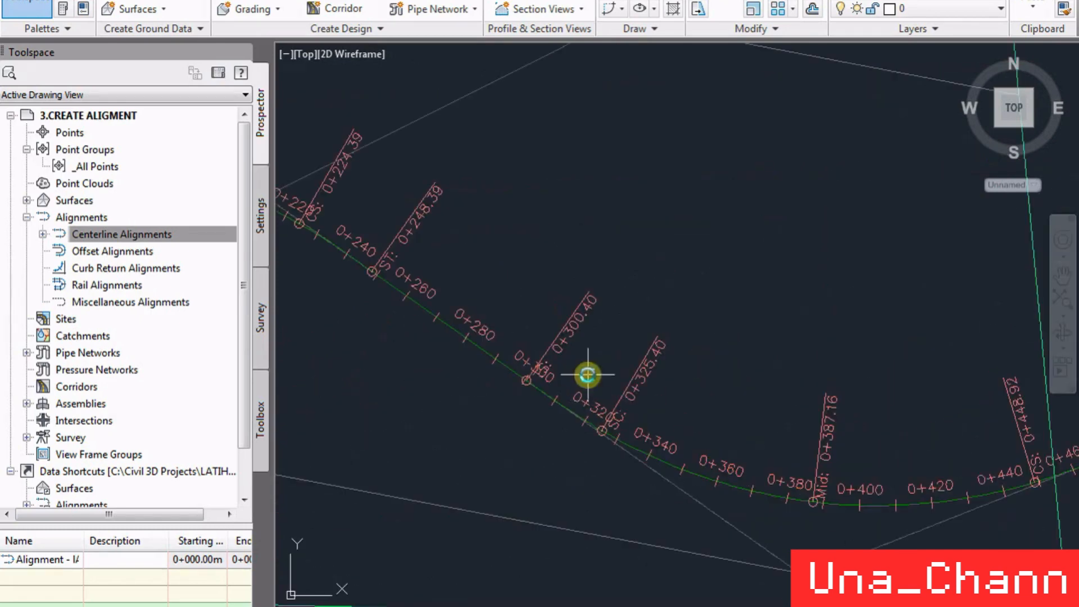
scroll(611, 368, down, 3)
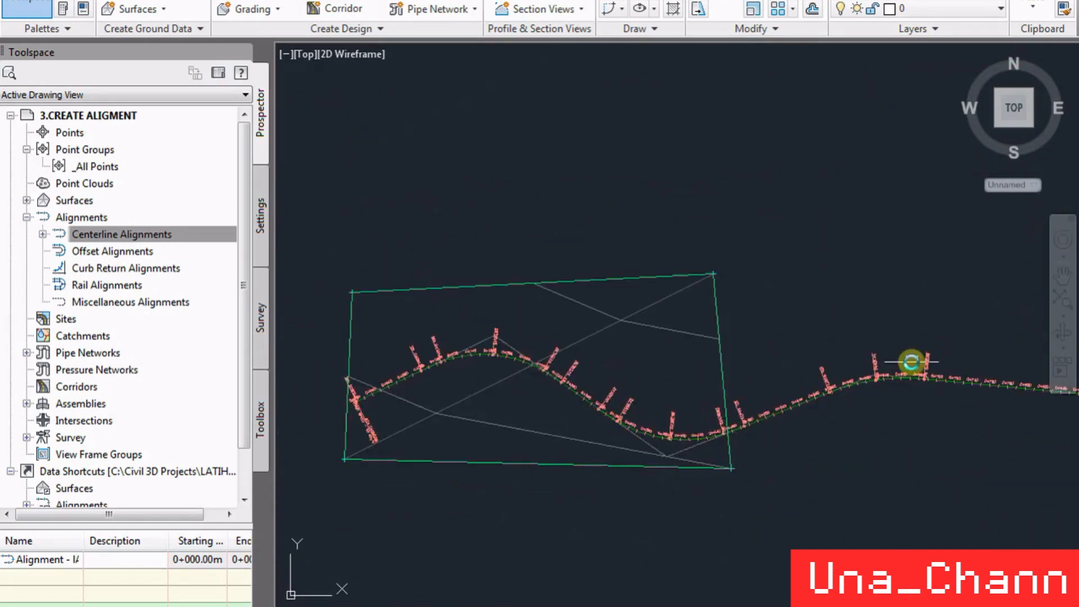
scroll(911, 366, up, 4)
scroll(760, 428, down, 4)
scroll(623, 318, down, 4)
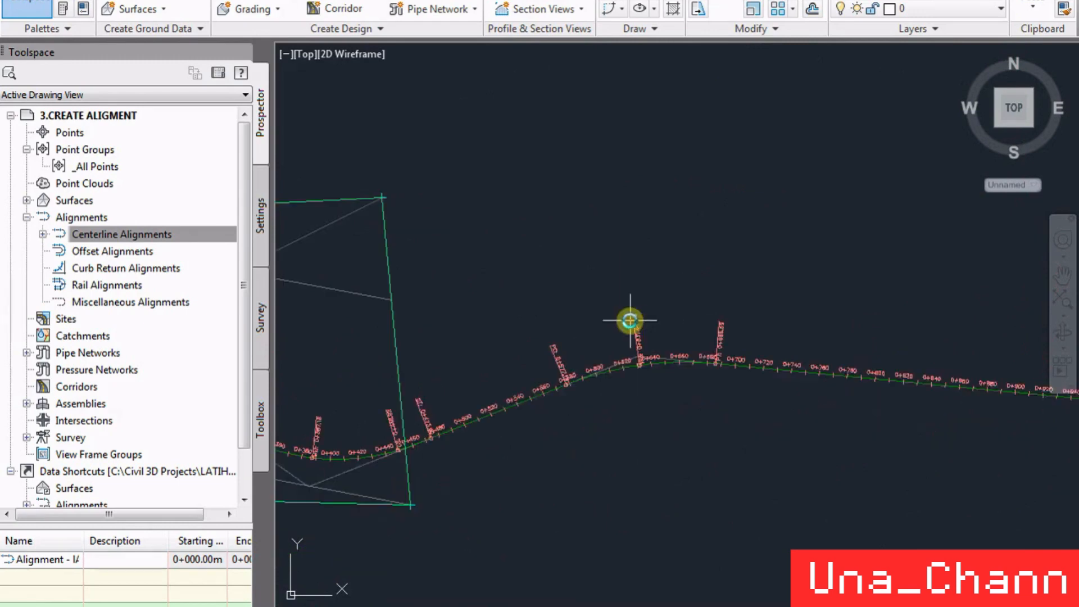
scroll(576, 347, down, 3)
scroll(650, 354, up, 3)
scroll(717, 366, down, 3)
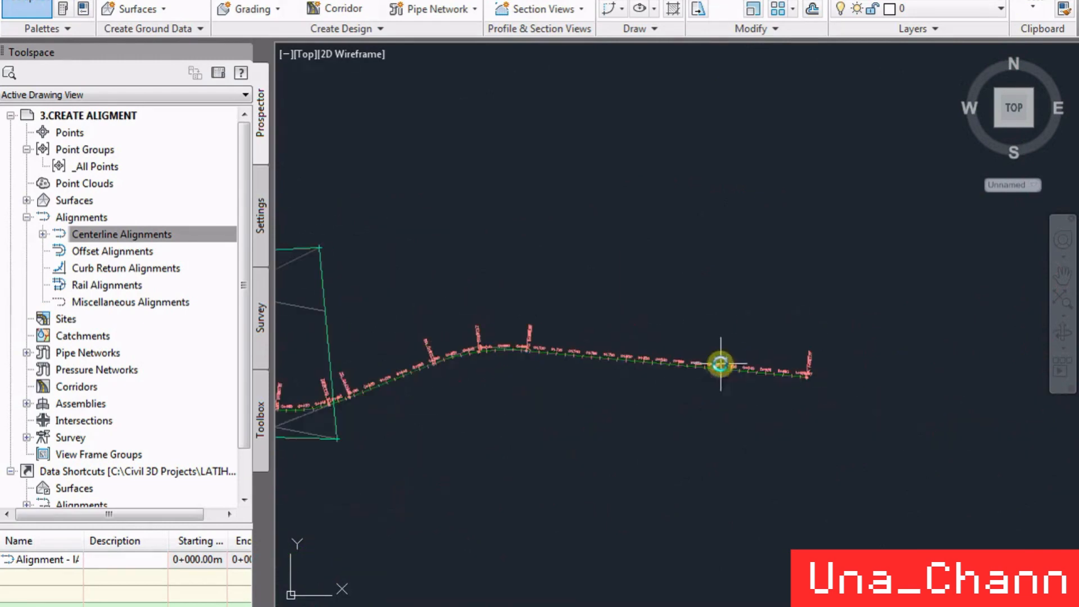
scroll(456, 361, up, 4)
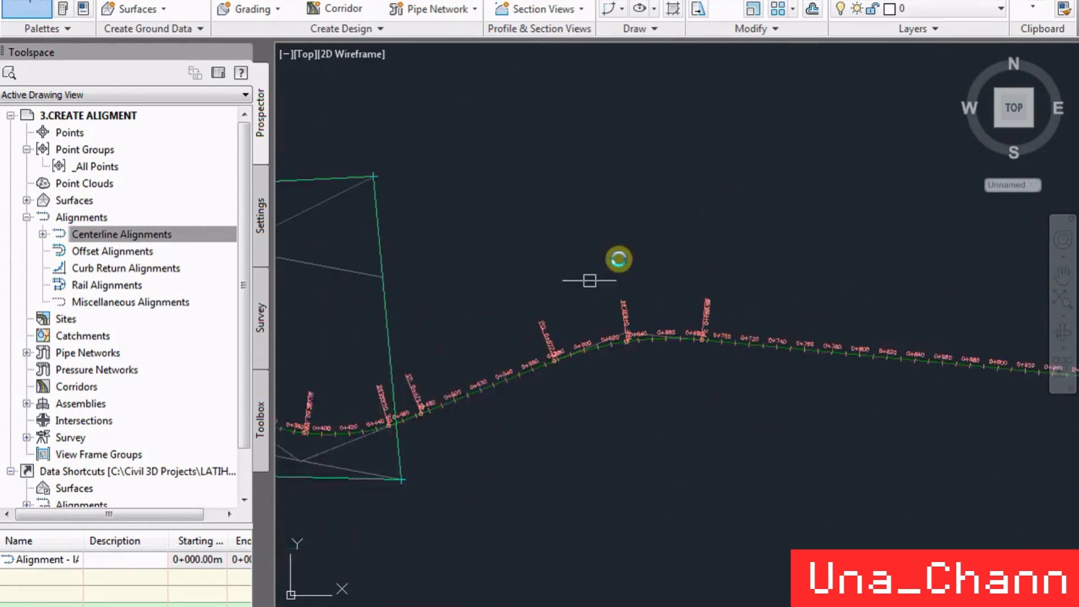
- Select the alignment and delete the PI of the eastern curve outside the surface
scroll(583, 344, up, 2)
scroll(584, 346, up, 3)
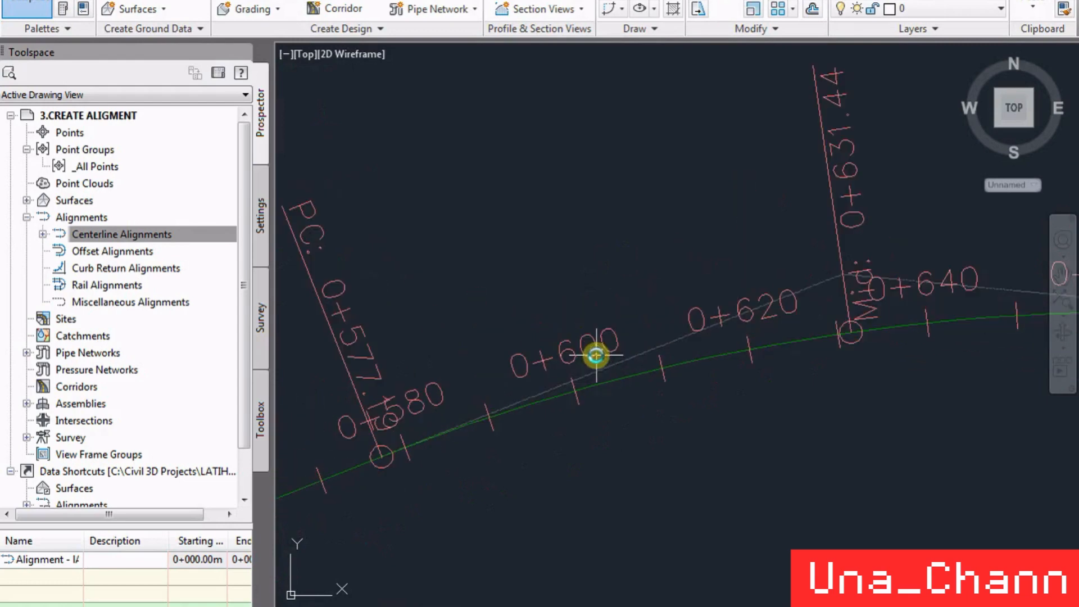
click(630, 360)
scroll(639, 378, down, 6)
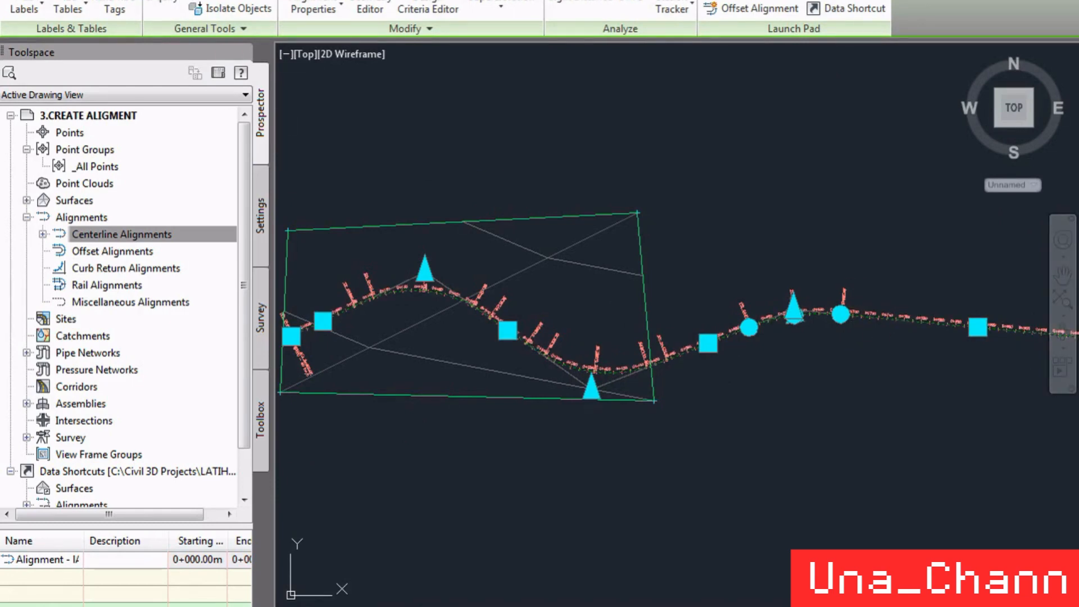
scroll(595, 394, up, 3)
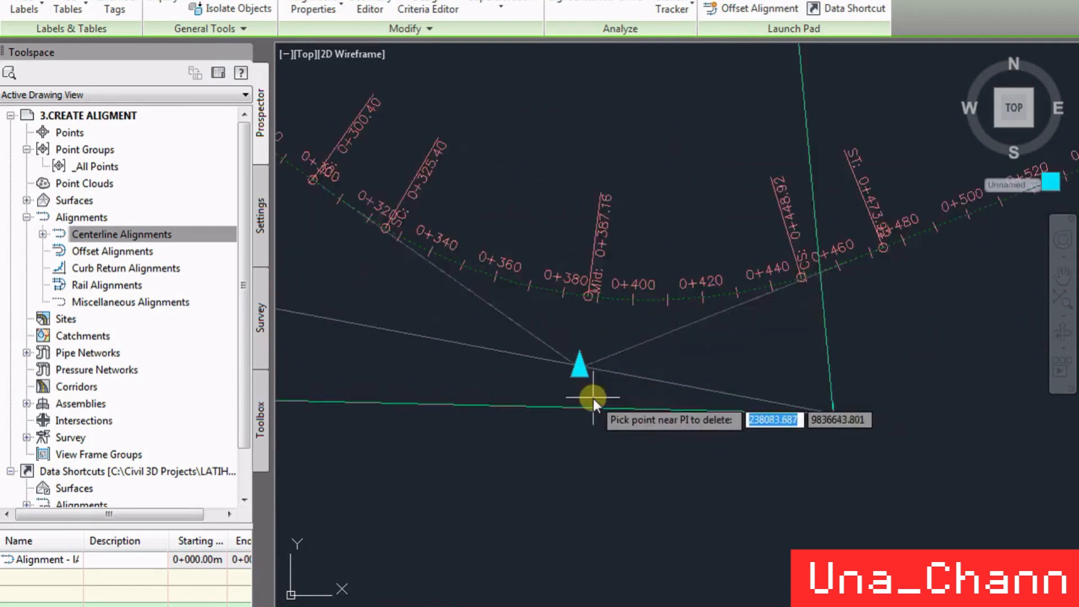
scroll(335, 392, down, 2)
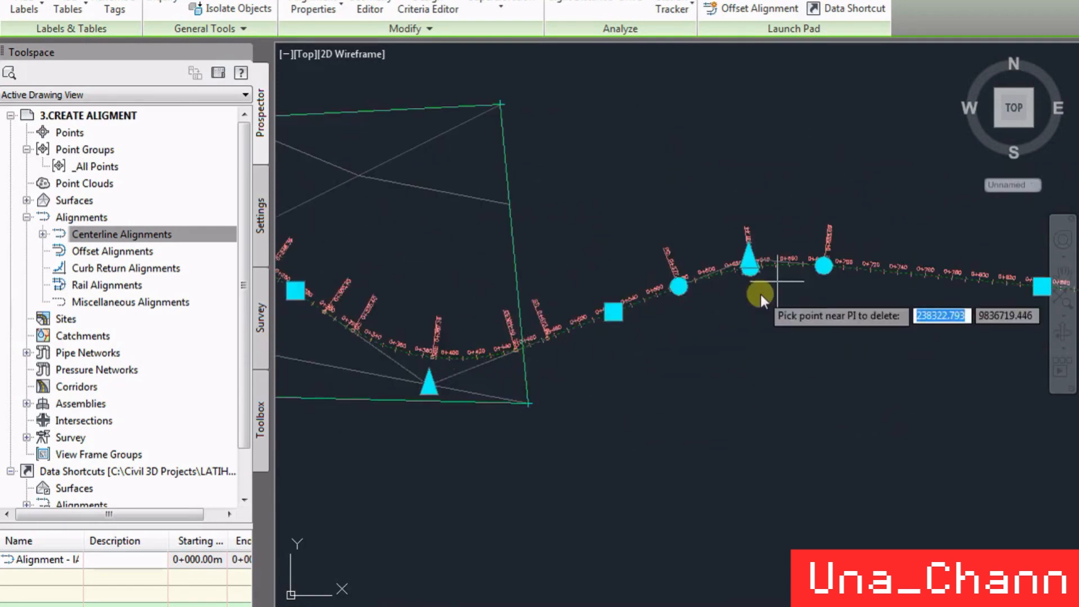
scroll(753, 268, up, 5)
scroll(781, 225, down, 5)
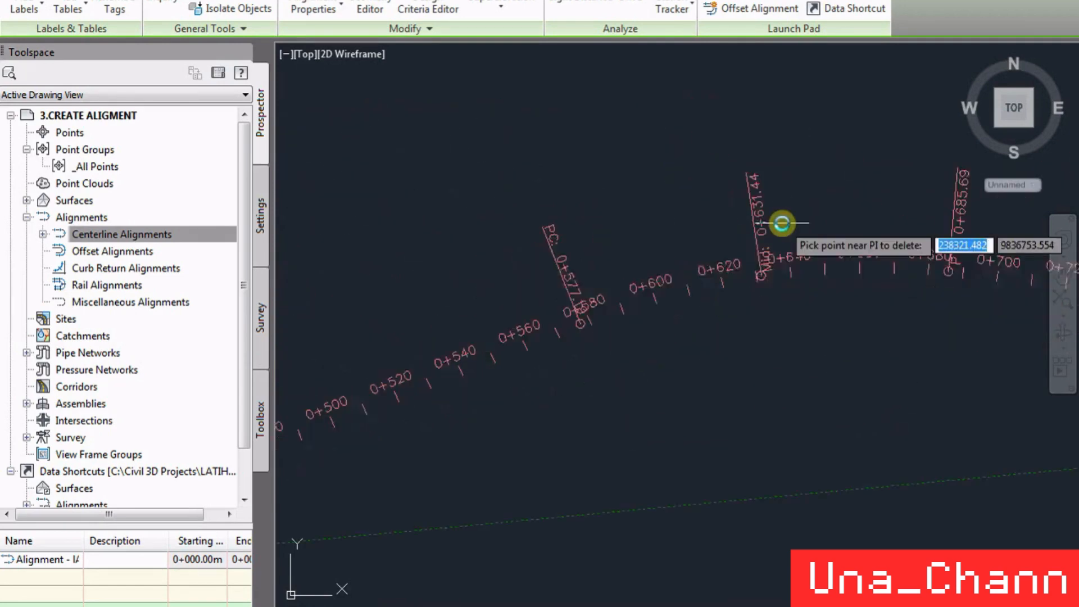
click(782, 223)
scroll(512, 346, down, 2)
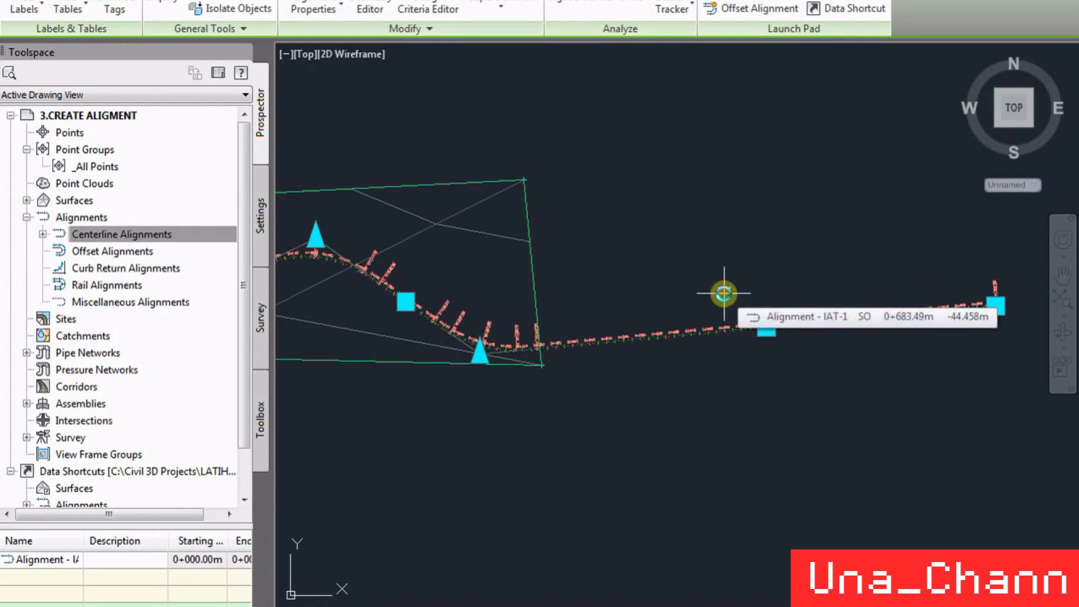
- Stretch the alignment's east endpoint back west until the alignment ends at about station 0+719
scroll(675, 306, down, 3)
scroll(815, 320, up, 6)
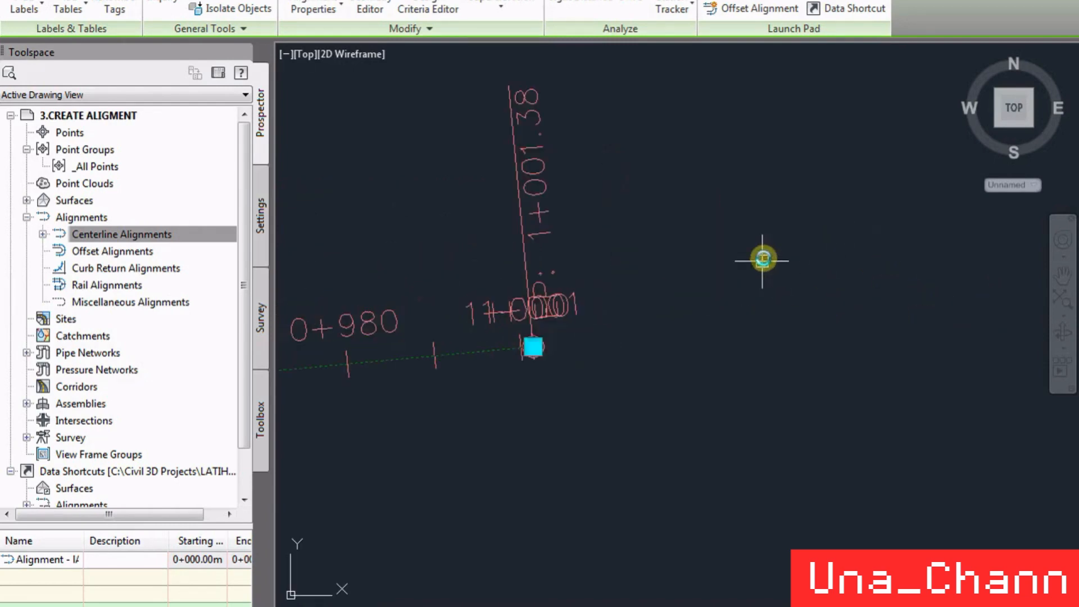
scroll(763, 259, down, 5)
scroll(800, 306, down, 2)
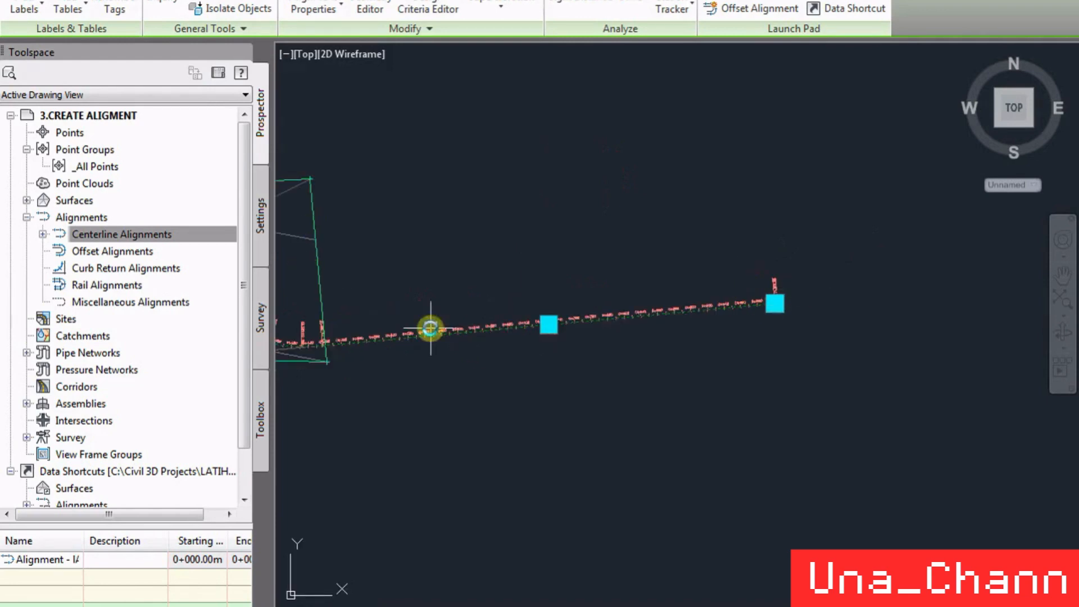
scroll(783, 283, up, 4)
click(783, 332)
scroll(824, 323, down, 2)
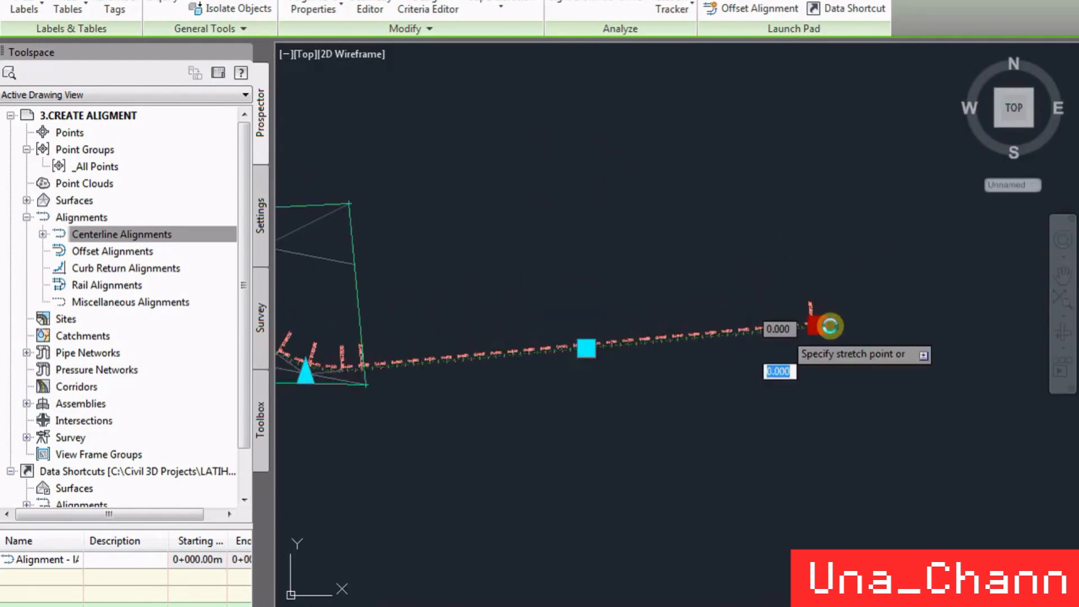
click(576, 378)
- Add a tangent about 126 m long from the alignment's east endpoint, running slightly north of east to about station 0+845
scroll(655, 344, up, 2)
scroll(633, 363, up, 2)
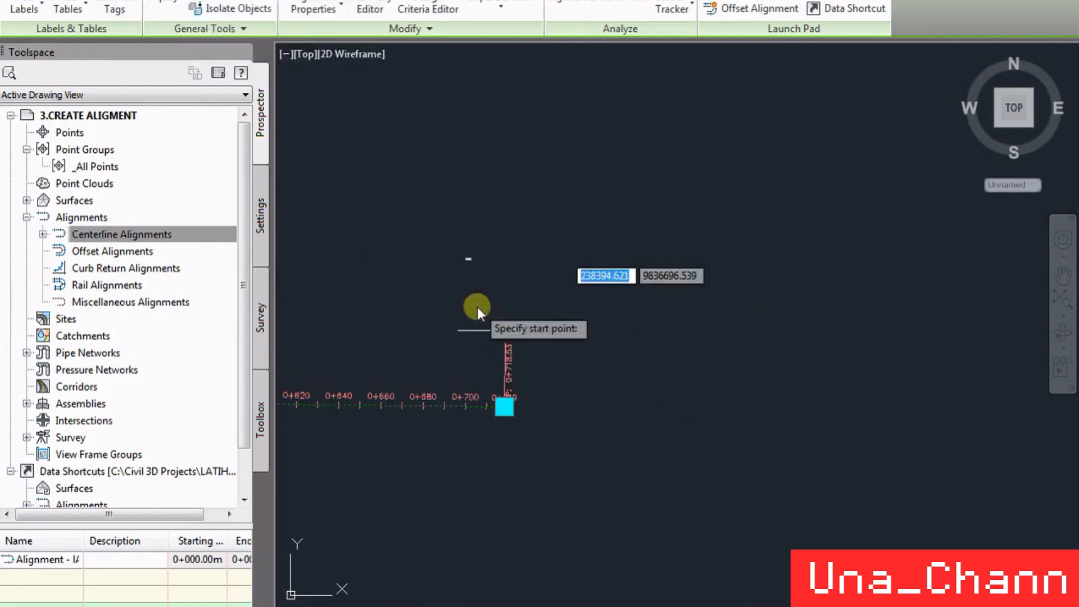
click(508, 406)
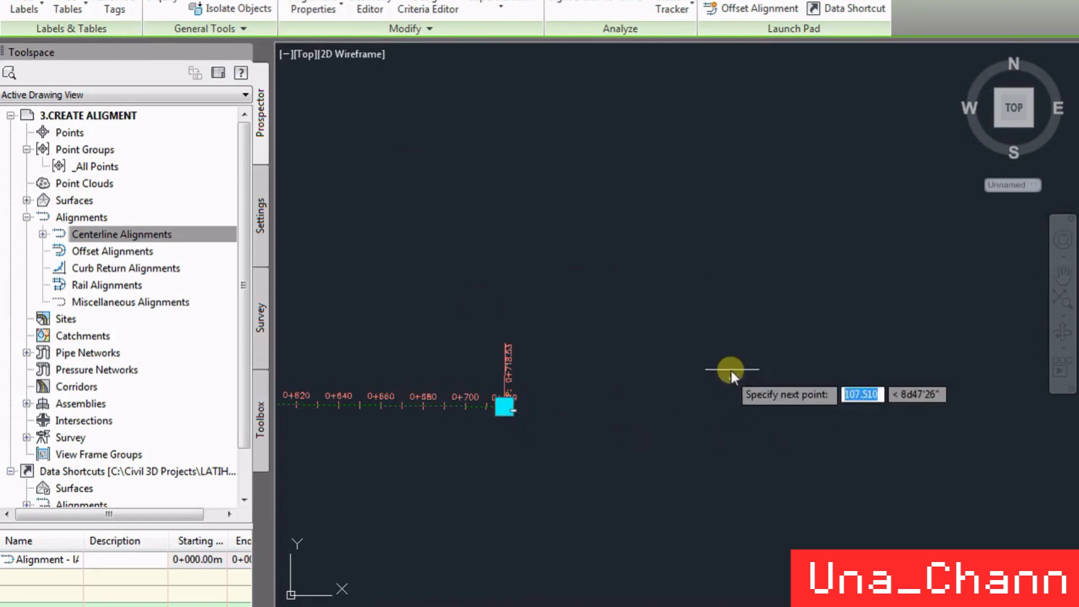
click(768, 369)
key(Return)
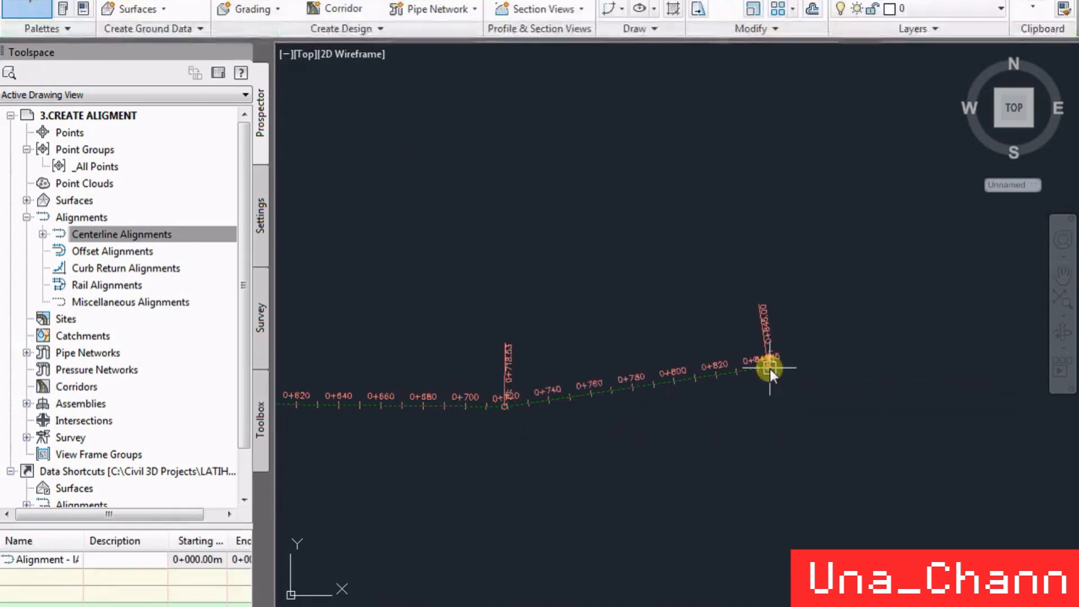
- Examine the added tangent's end station label and the PI where it joins the previous tangent
scroll(828, 342, up, 8)
scroll(839, 323, down, 4)
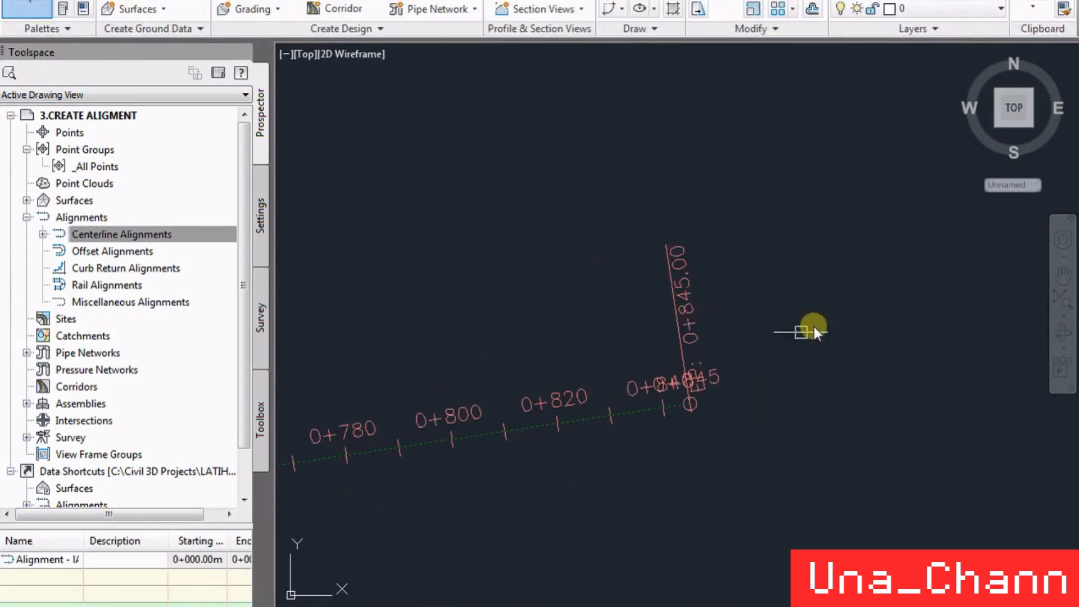
scroll(703, 387, up, 6)
scroll(701, 360, down, 5)
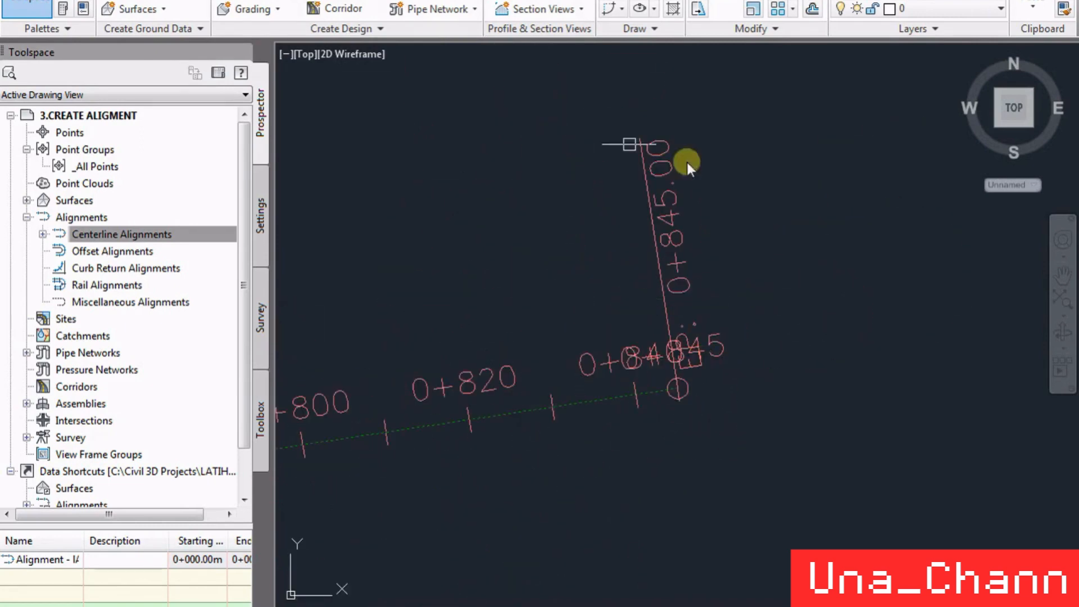
scroll(809, 233, down, 4)
scroll(664, 279, up, 3)
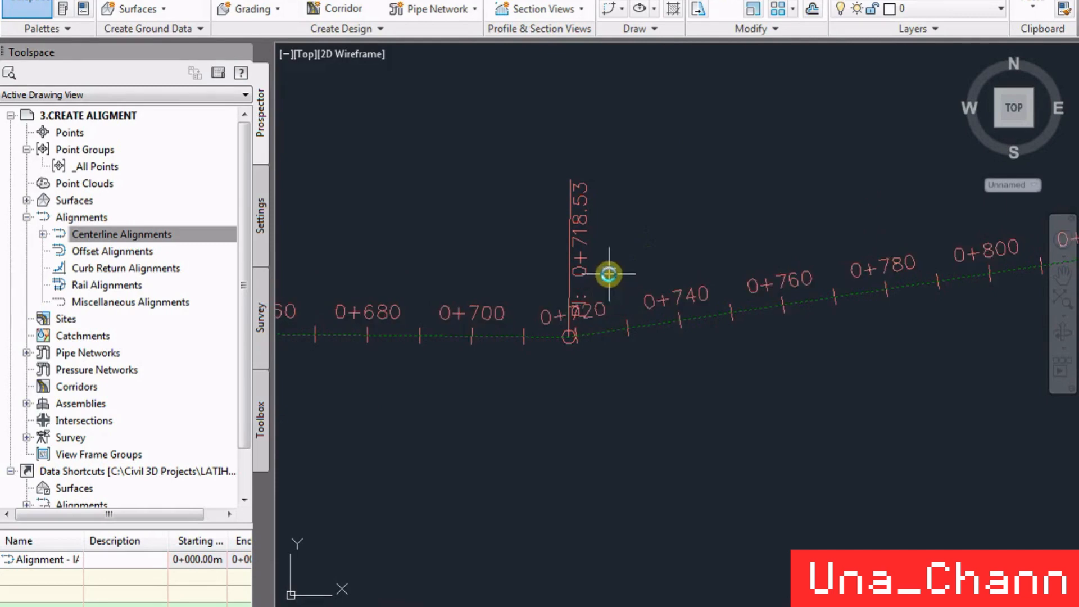
scroll(605, 280, up, 3)
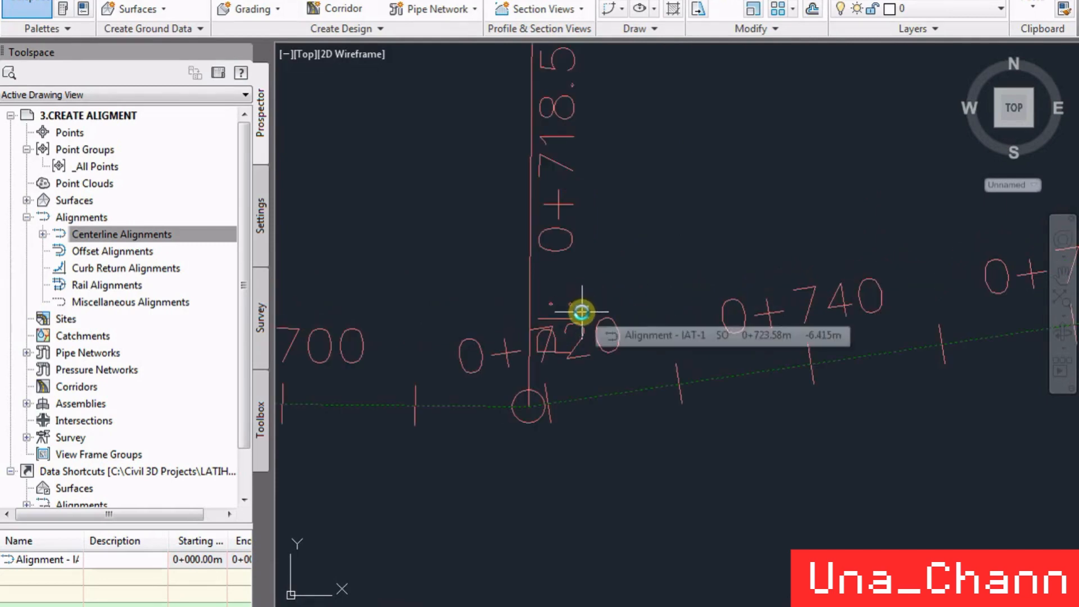
scroll(621, 311, down, 6)
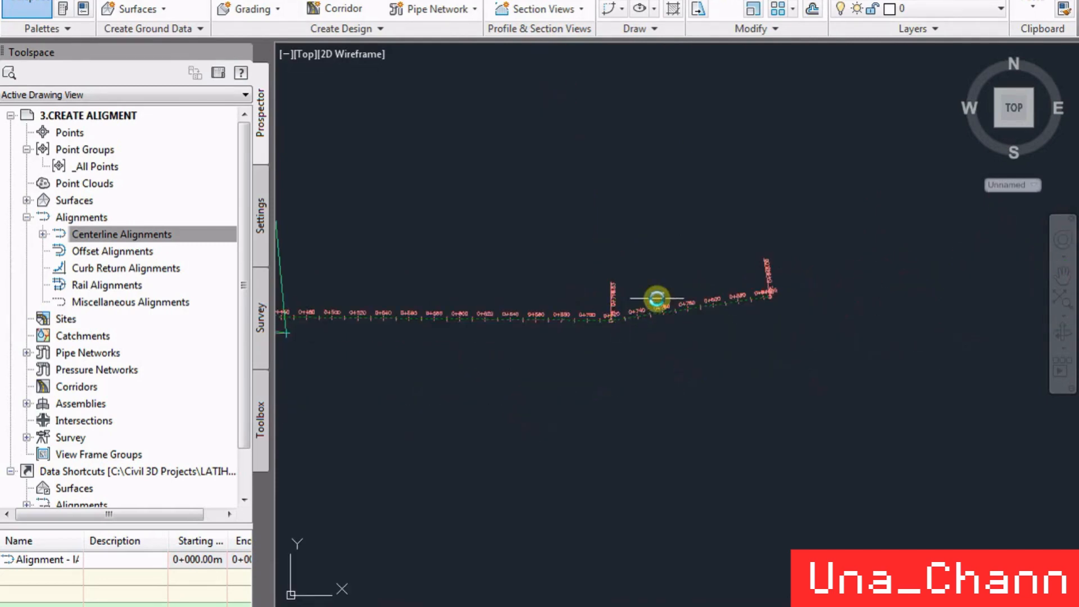
scroll(624, 303, down, 2)
scroll(665, 307, up, 3)
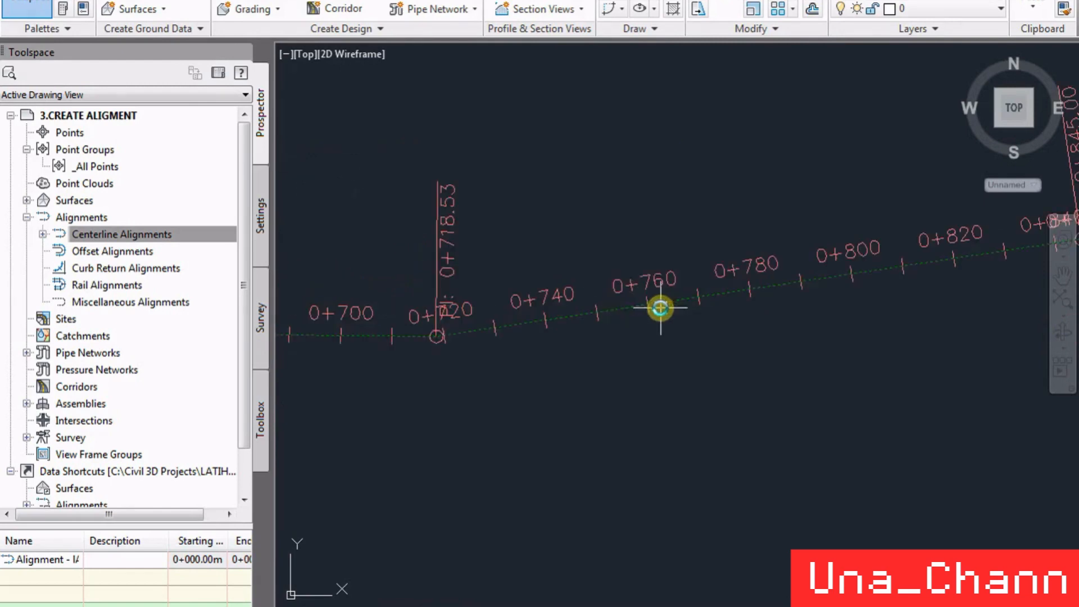
- Select the alignment and delete the PI between the two easternmost tangents, near station 0+719
click(631, 306)
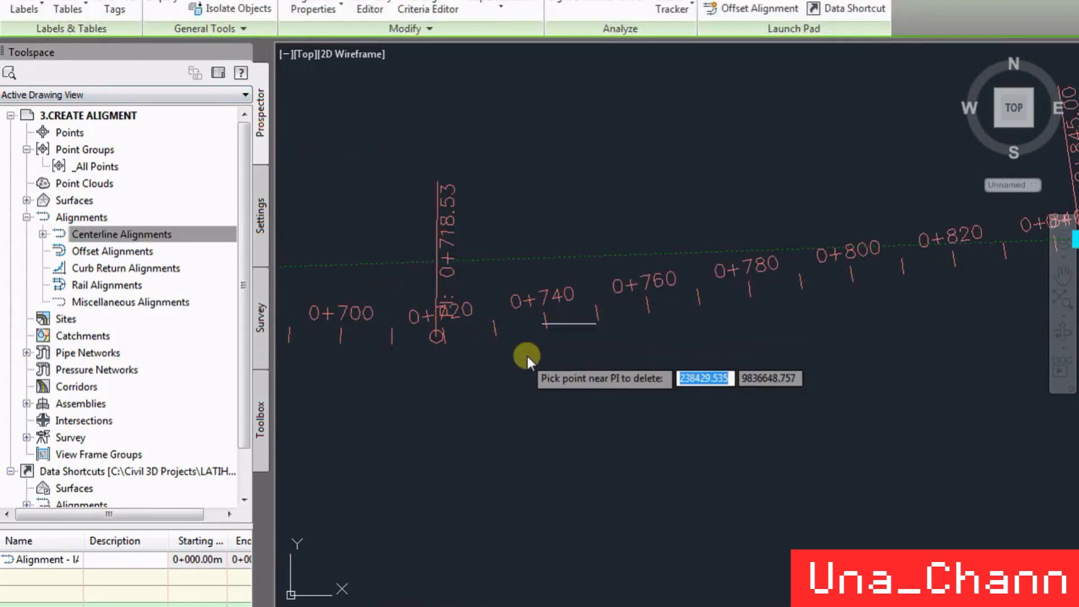
scroll(725, 314, down, 5)
click(749, 322)
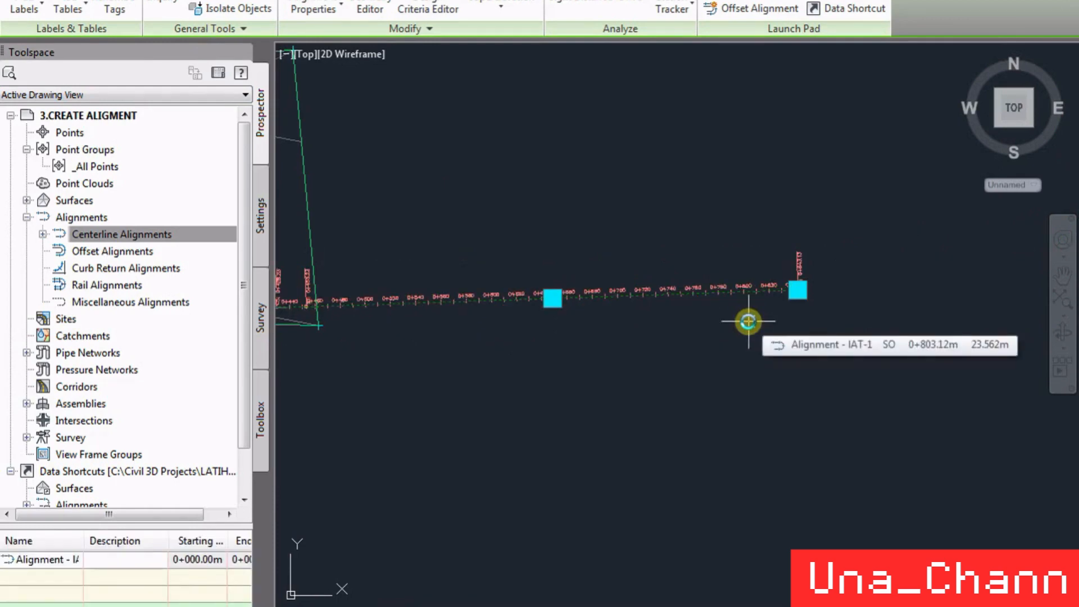
key(ctrl+z)
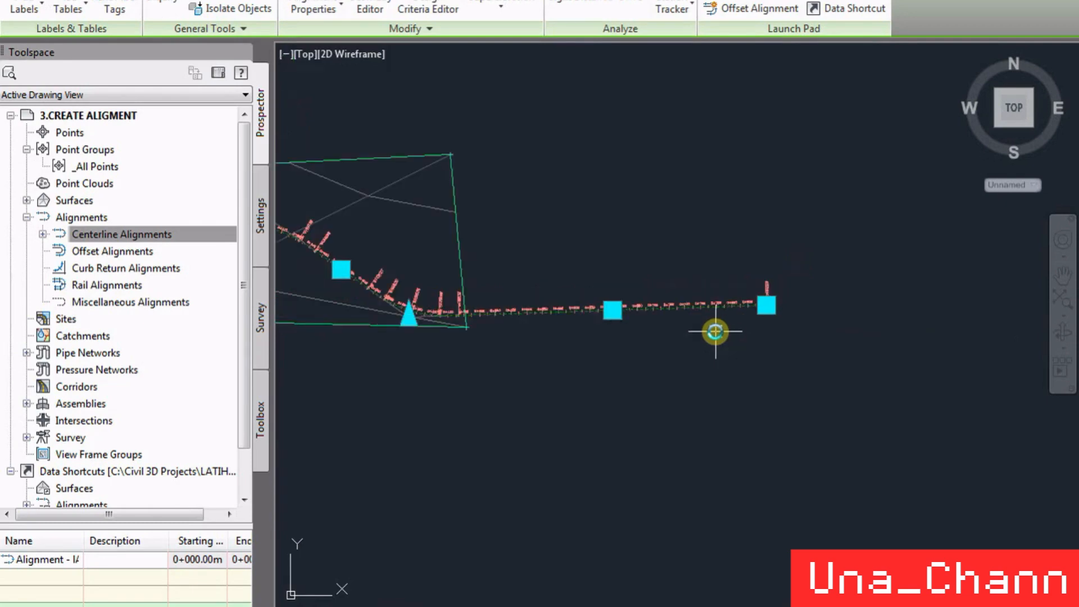
scroll(337, 270, up, 5)
scroll(844, 410, down, 6)
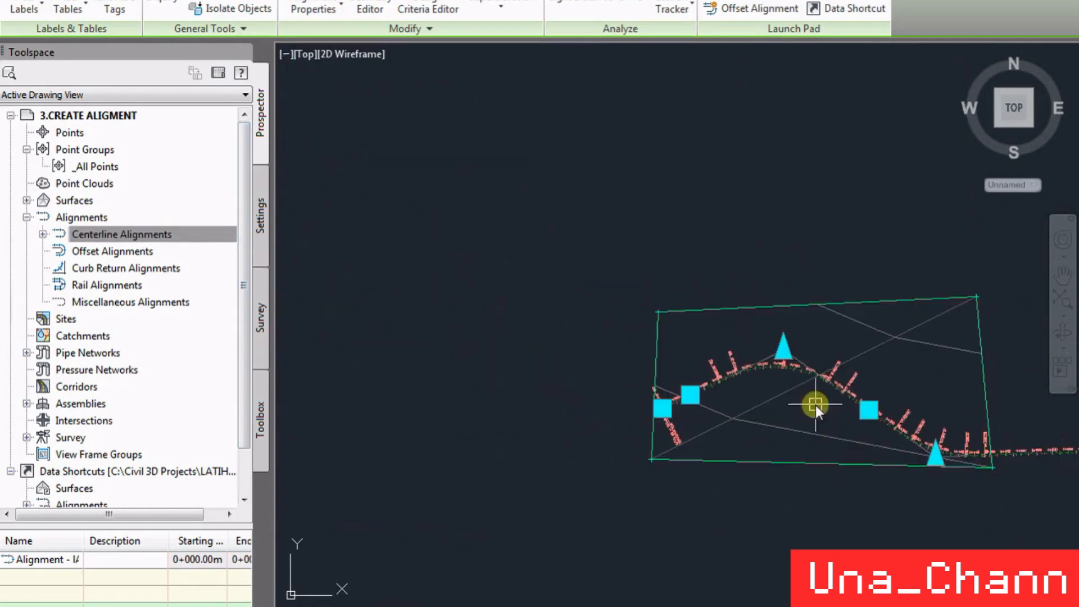
scroll(771, 389, up, 3)
scroll(696, 361, down, 4)
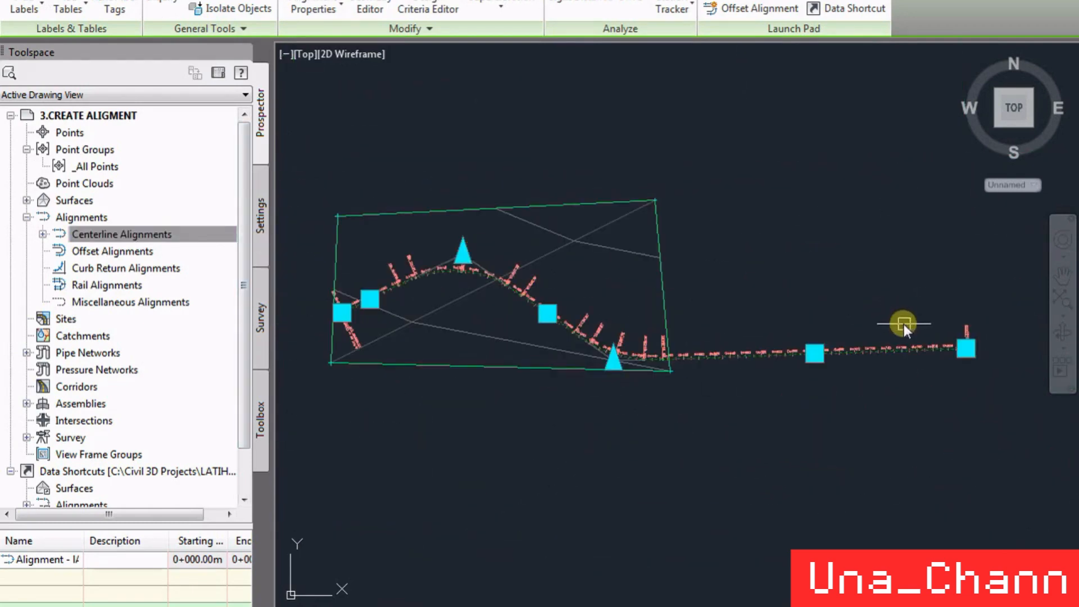
scroll(890, 346, up, 4)
scroll(842, 329, down, 5)
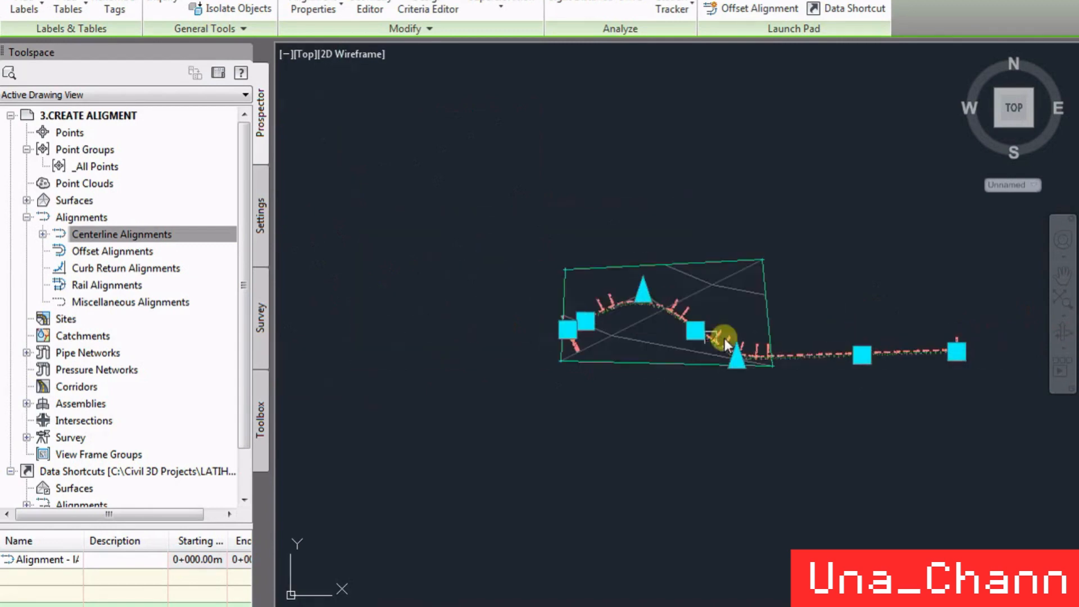
- Open the alignment's label settings from its station labels and set the major station increment to 50 m
scroll(787, 360, up, 3)
scroll(831, 369, up, 8)
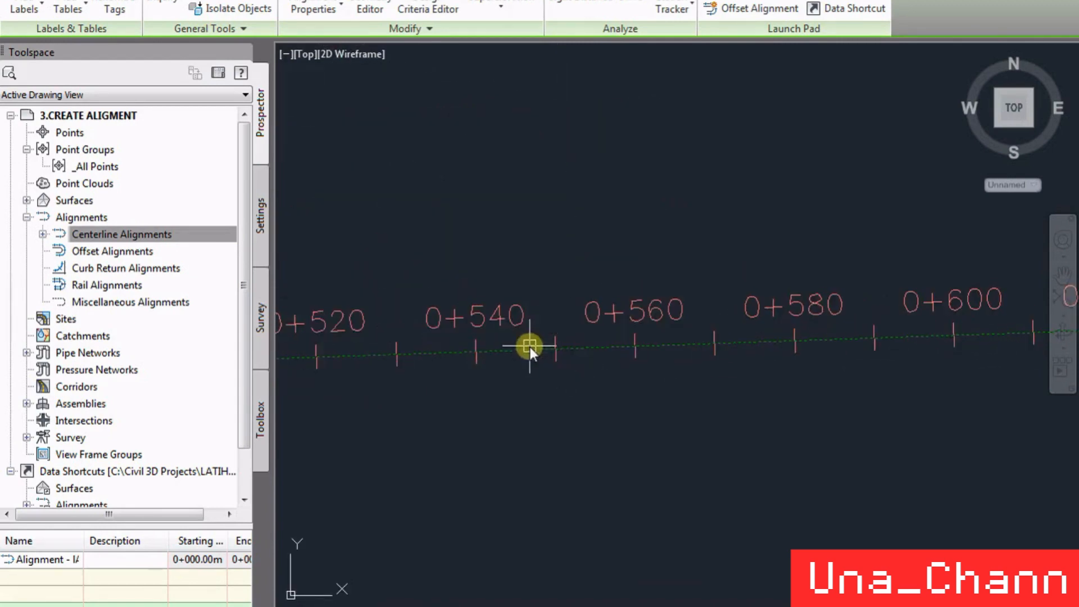
key(Escape)
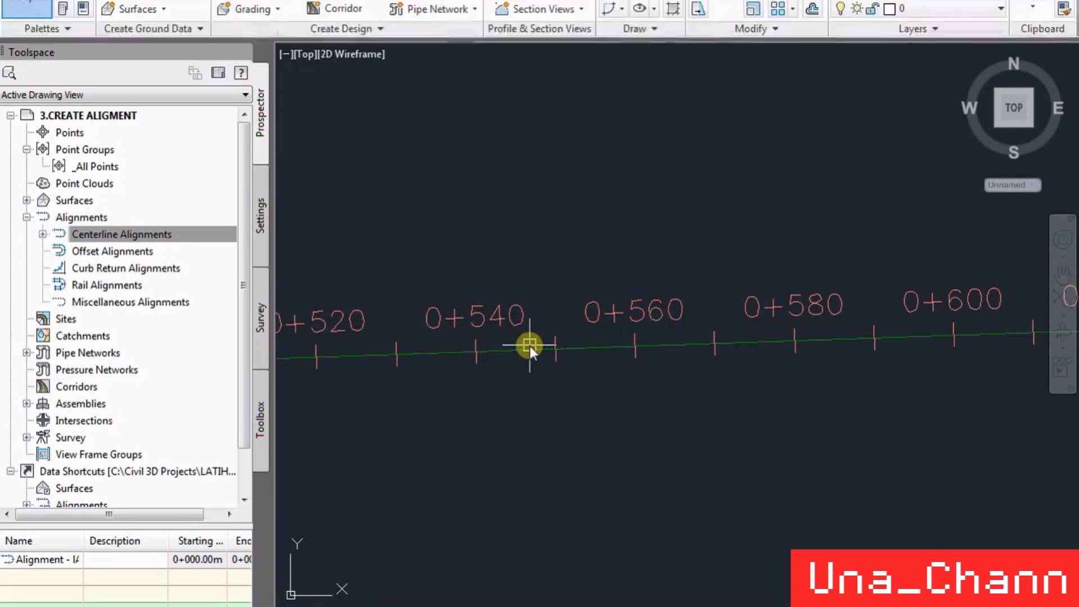
click(597, 323)
right_click(635, 322)
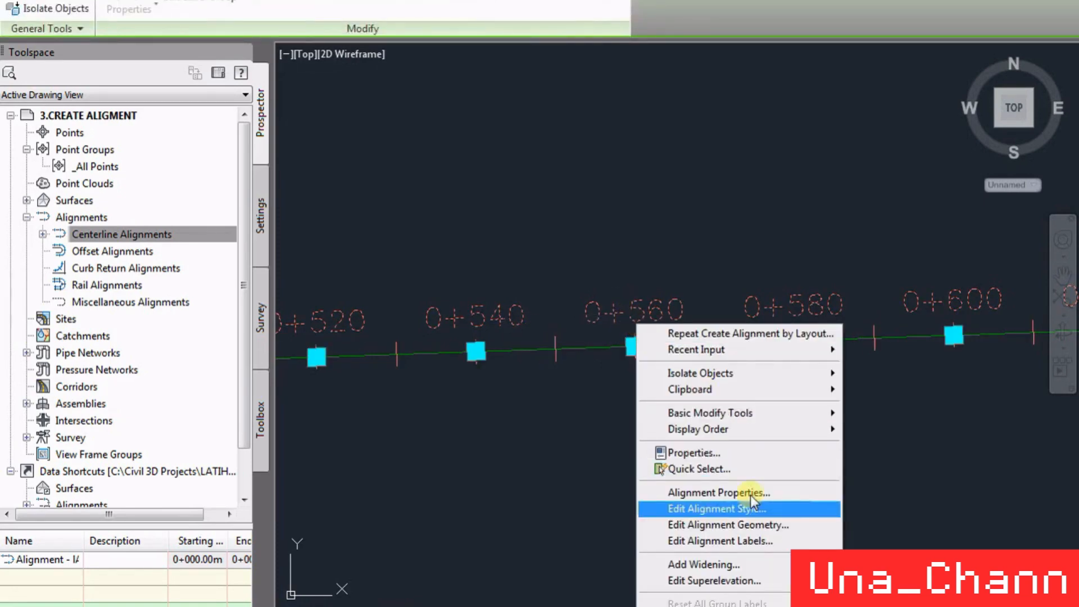
click(715, 543)
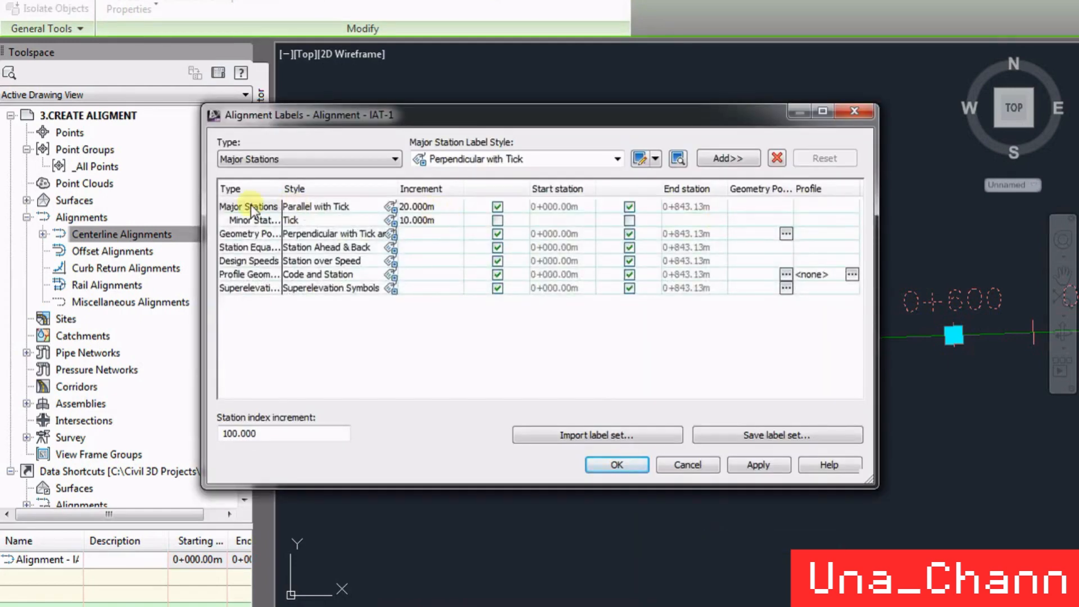
double_click(437, 207)
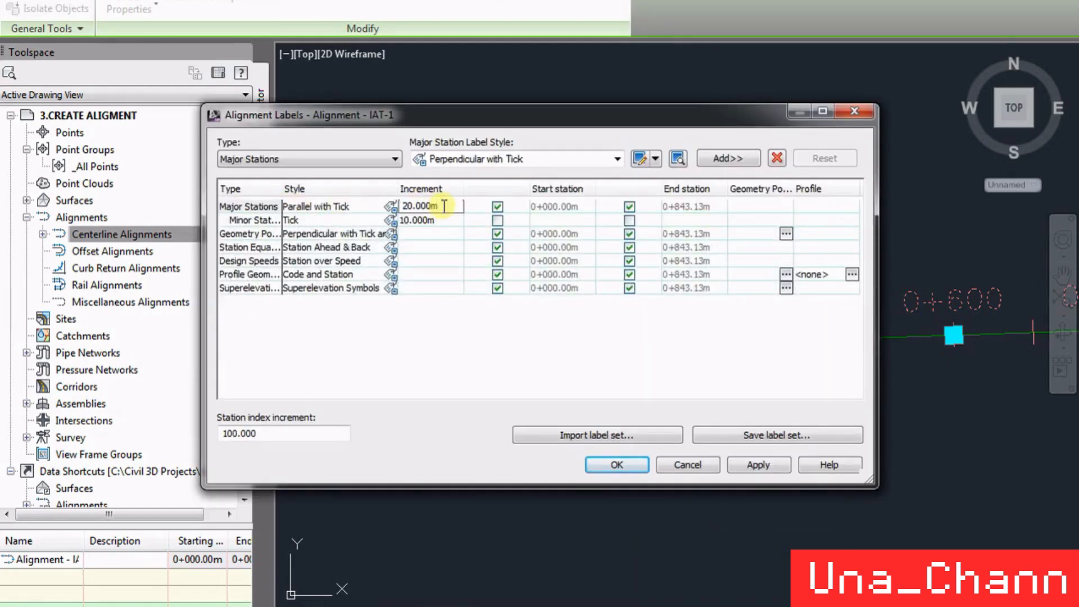
drag(444, 206, 388, 196)
text(50)
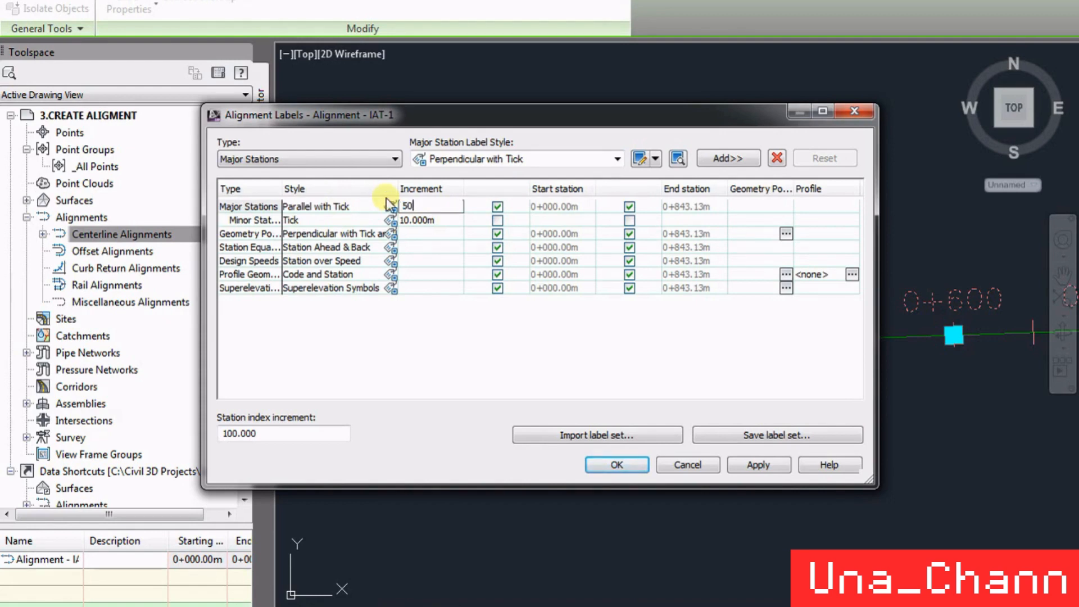
key(Return)
- Set the minor station increment to 25 m
double_click(442, 219)
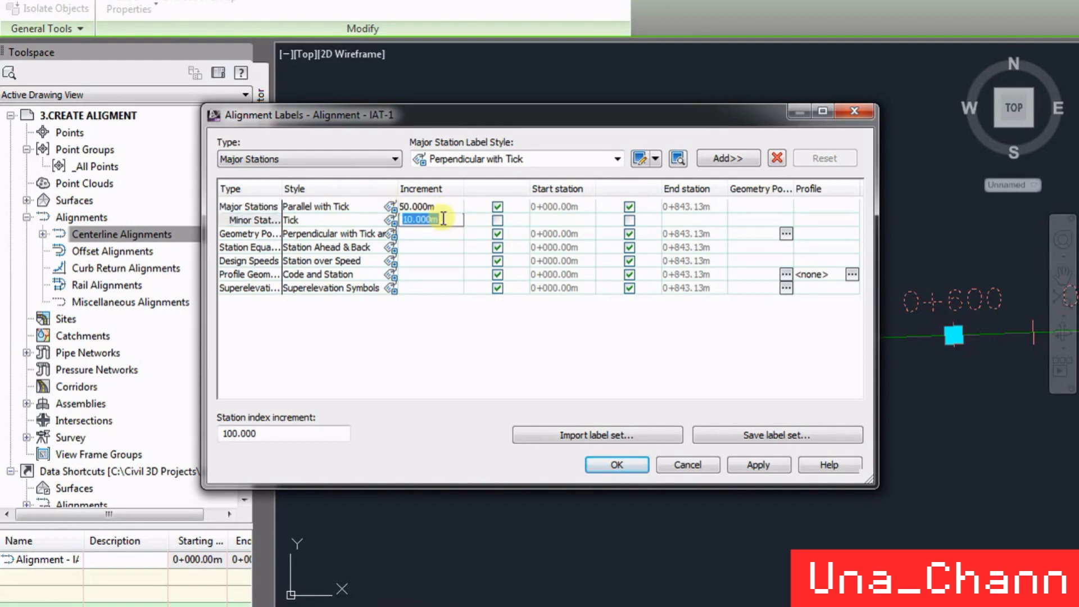
text(25)
key(Return)
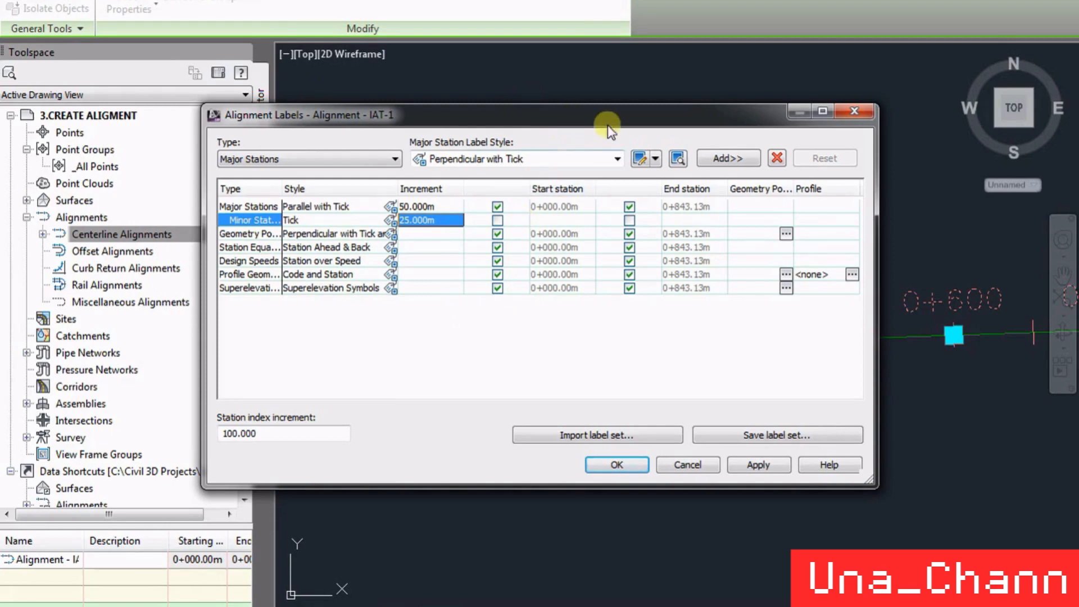
- Widen the label Type column and review the label types and the available major station label styles
drag(608, 125, 807, 136)
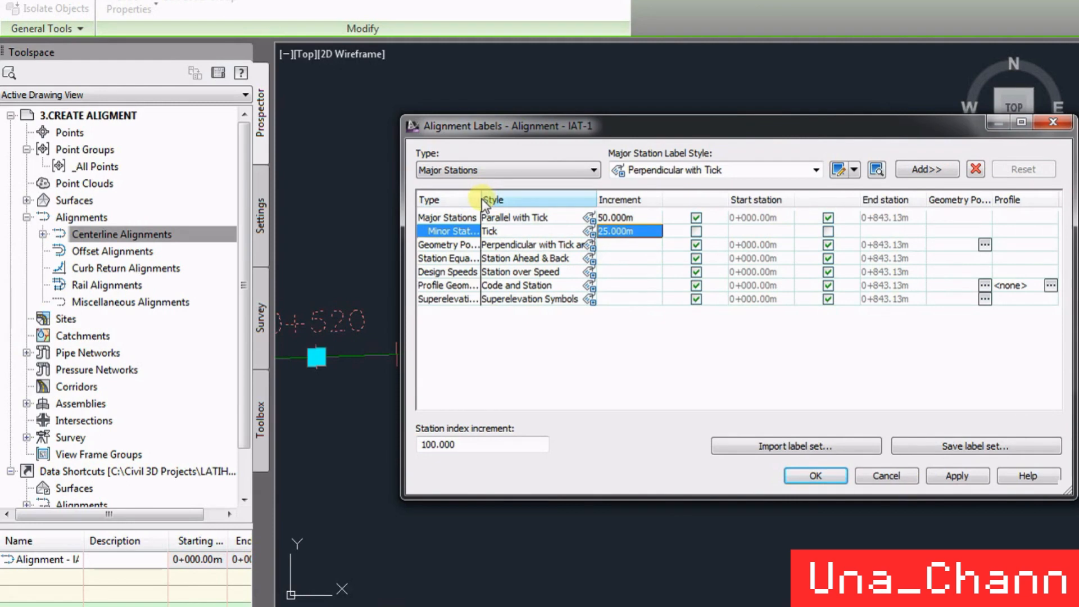
drag(482, 206, 506, 205)
click(467, 217)
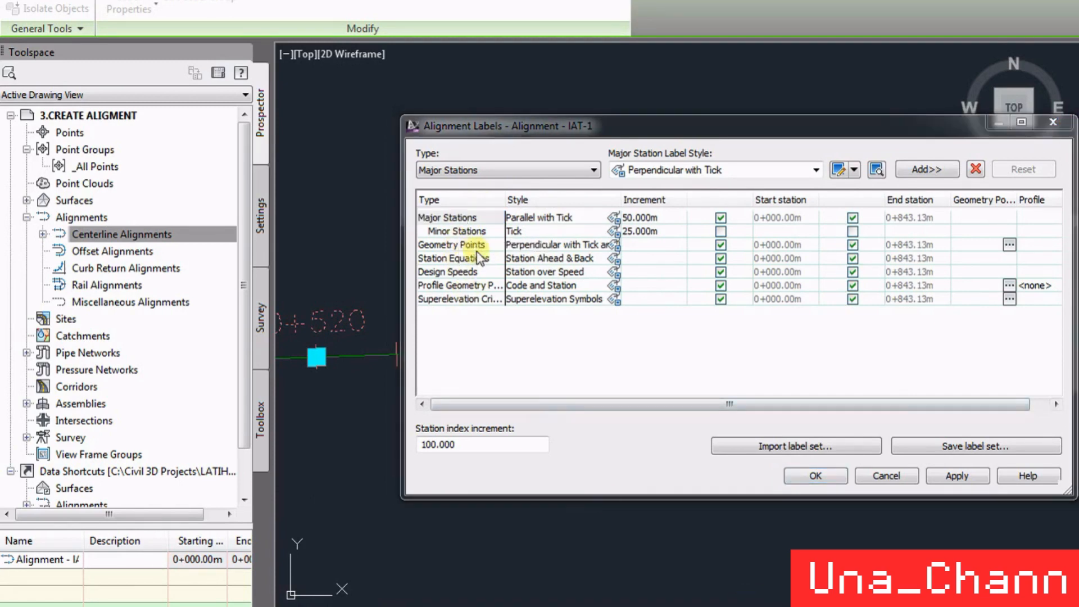
click(556, 258)
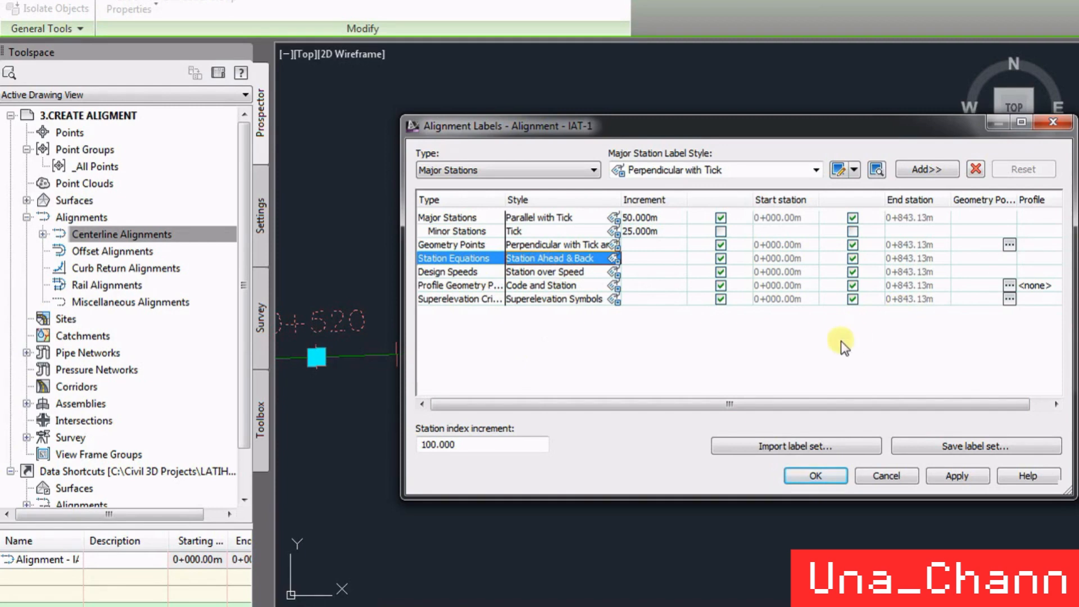
click(465, 218)
click(669, 170)
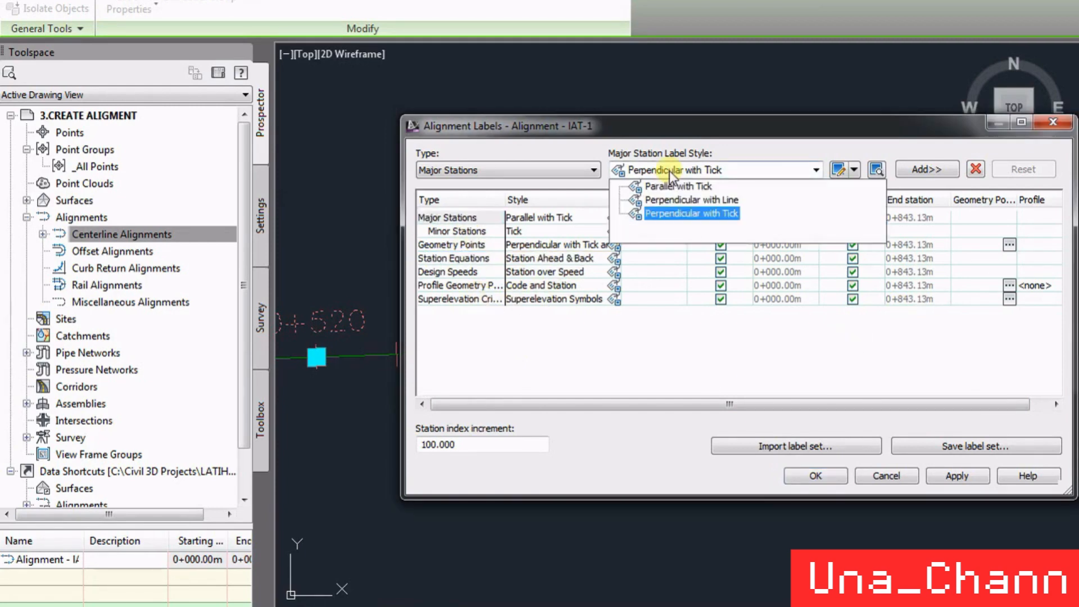
click(669, 170)
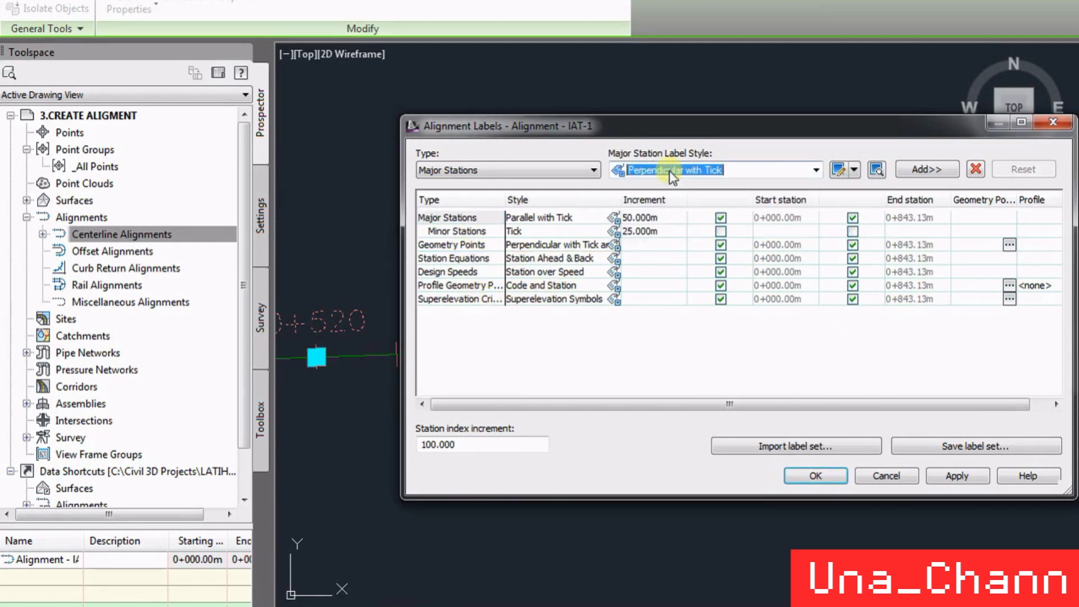
- Accept the alignment label changes, check the new station spacing along the east tangent and clear the selection
click(815, 476)
scroll(626, 349, down, 4)
scroll(481, 355, up, 4)
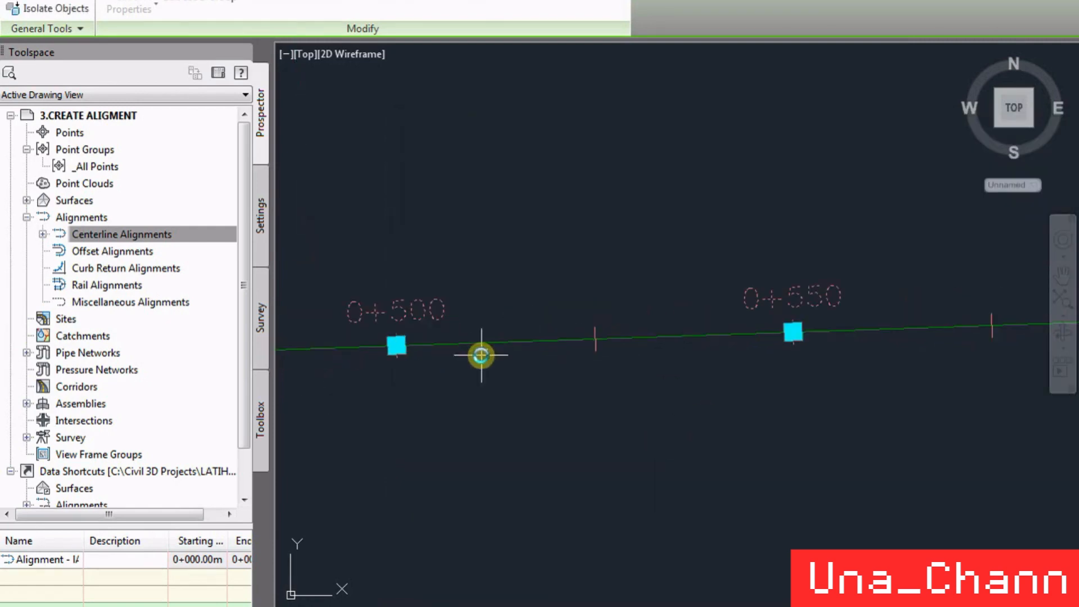
key(Escape)
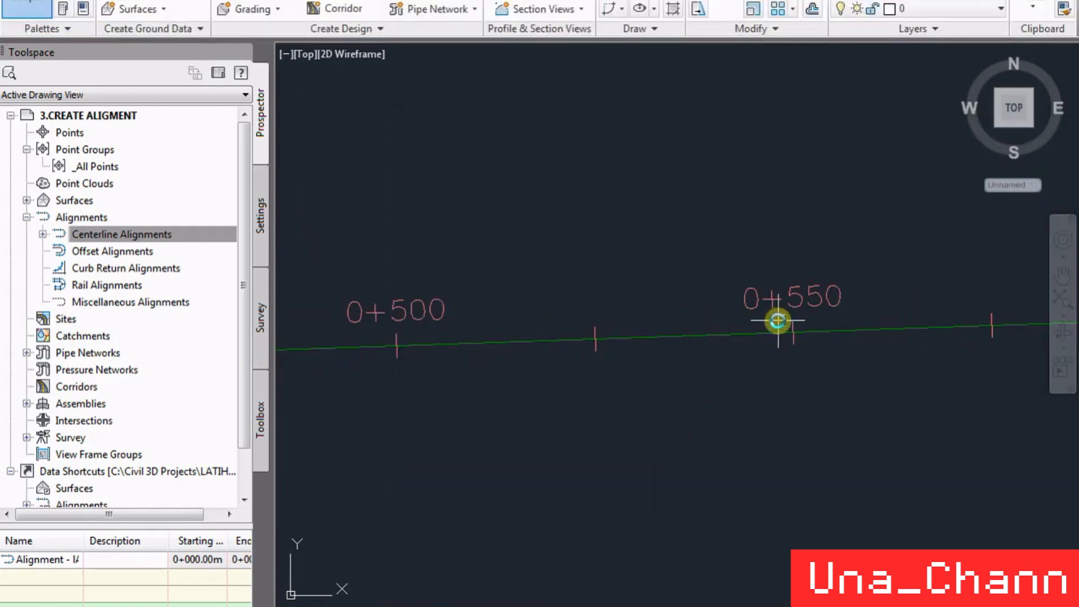
scroll(778, 321, down, 5)
scroll(791, 349, down, 2)
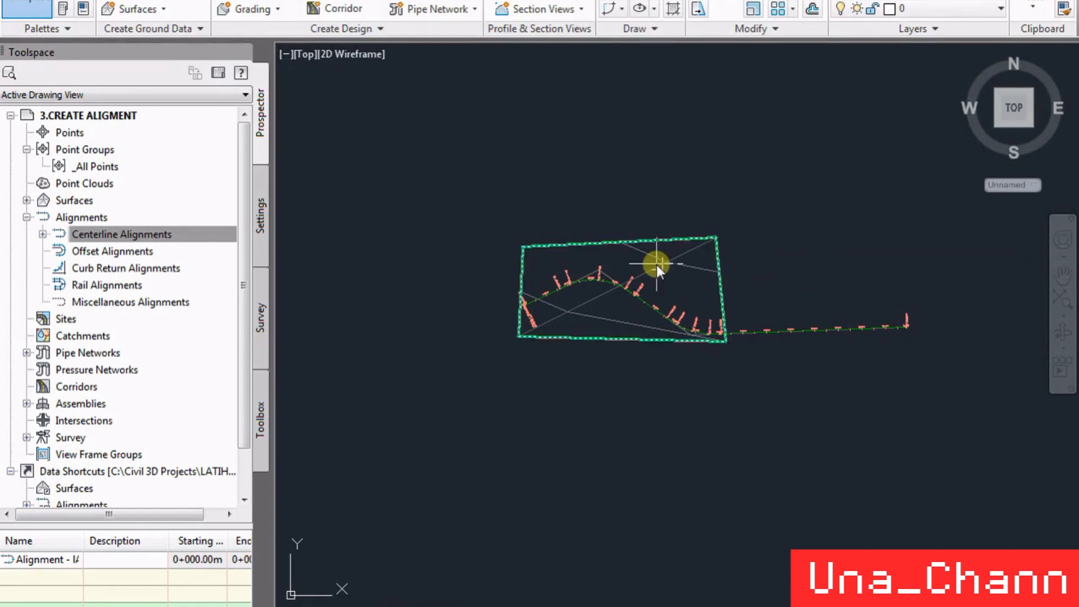
scroll(650, 261, up, 4)
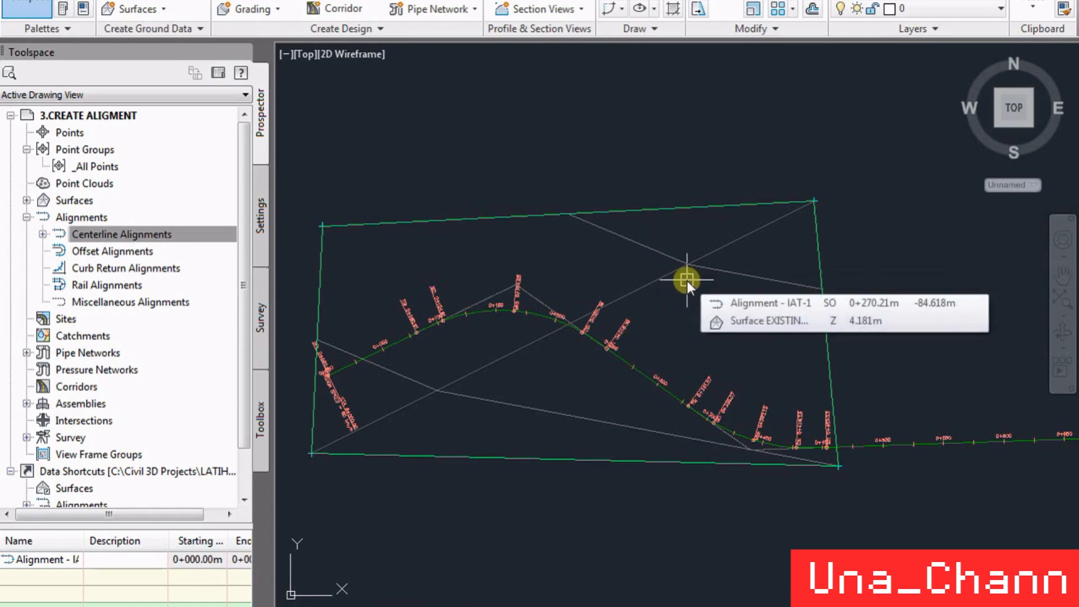
scroll(687, 281, down, 4)
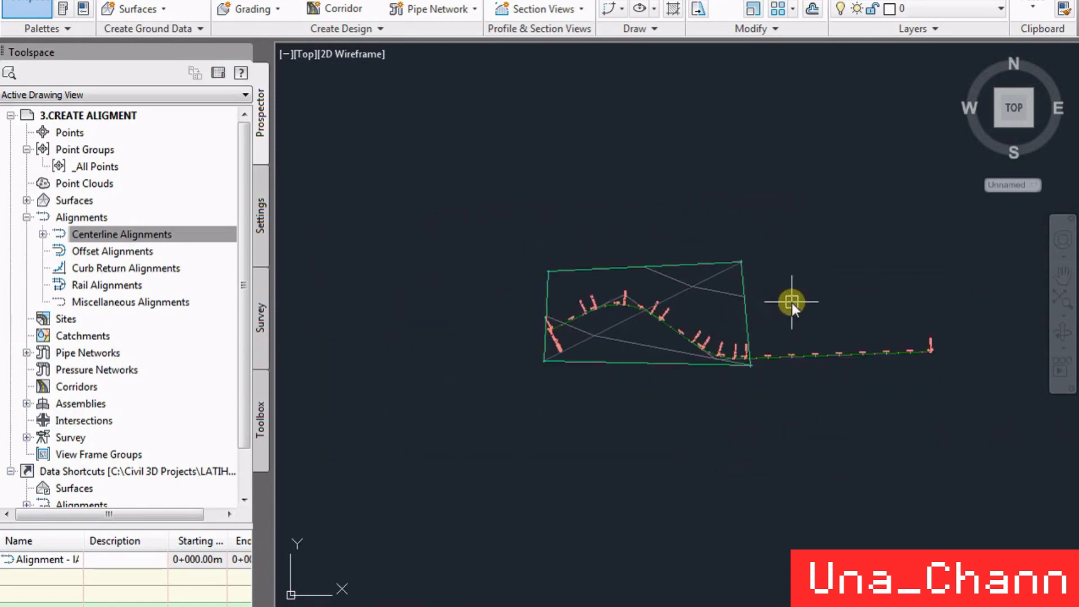